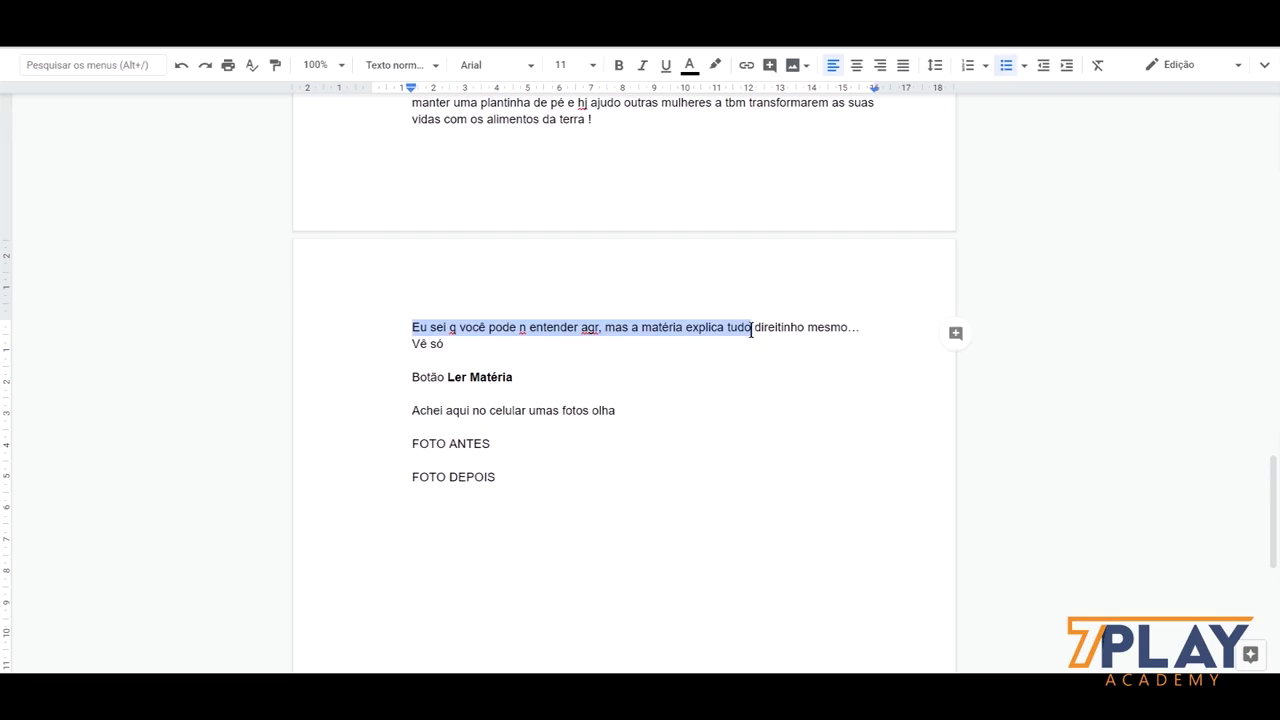
Step: Review the funnel script in the document, from the closing before-and-after photo lines back up through the second-day and first-day messages
{"action": "left_click_drag", "start_coordinate": [437, 377], "coordinate": [512, 377]}
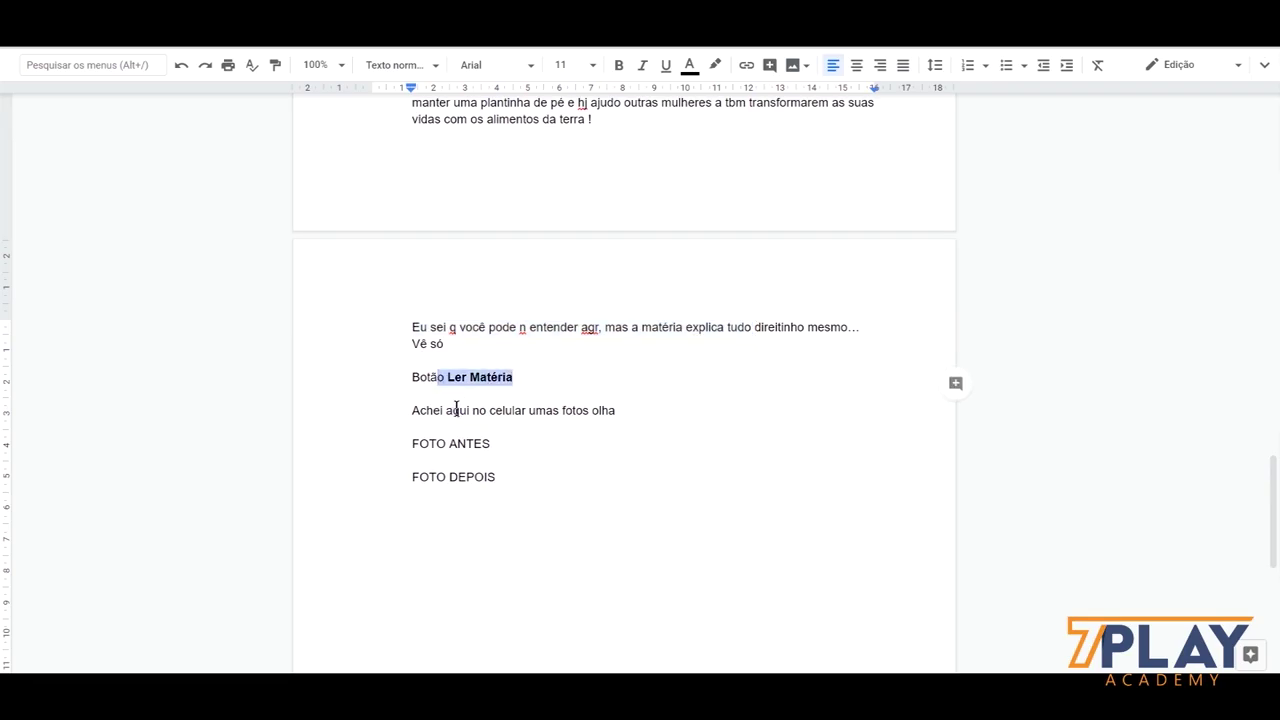
{"action": "left_click_drag", "start_coordinate": [412, 410], "coordinate": [616, 410]}
{"action": "left_click_drag", "start_coordinate": [492, 443], "coordinate": [354, 434]}
{"action": "left_click_drag", "start_coordinate": [537, 465], "coordinate": [412, 480]}
{"action": "left_click", "coordinate": [511, 466]}
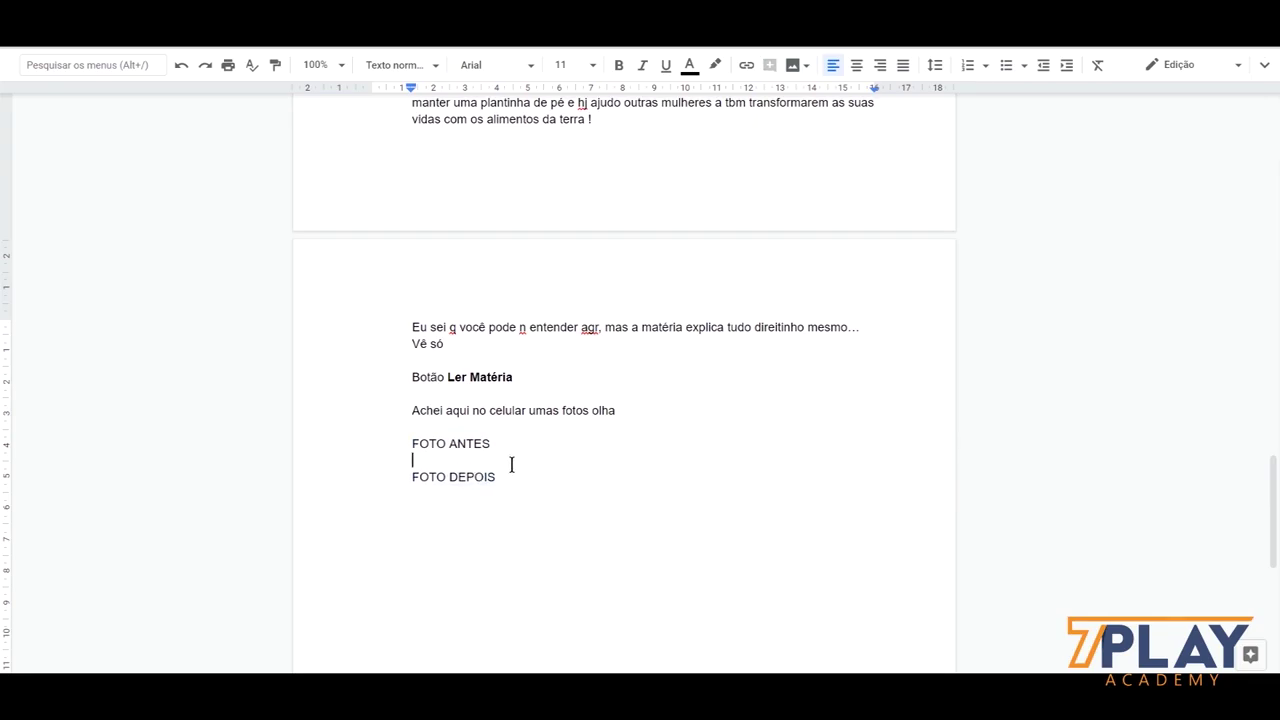
{"action": "scroll", "coordinate": [511, 466], "scroll_direction": "up", "scroll_amount": 3}
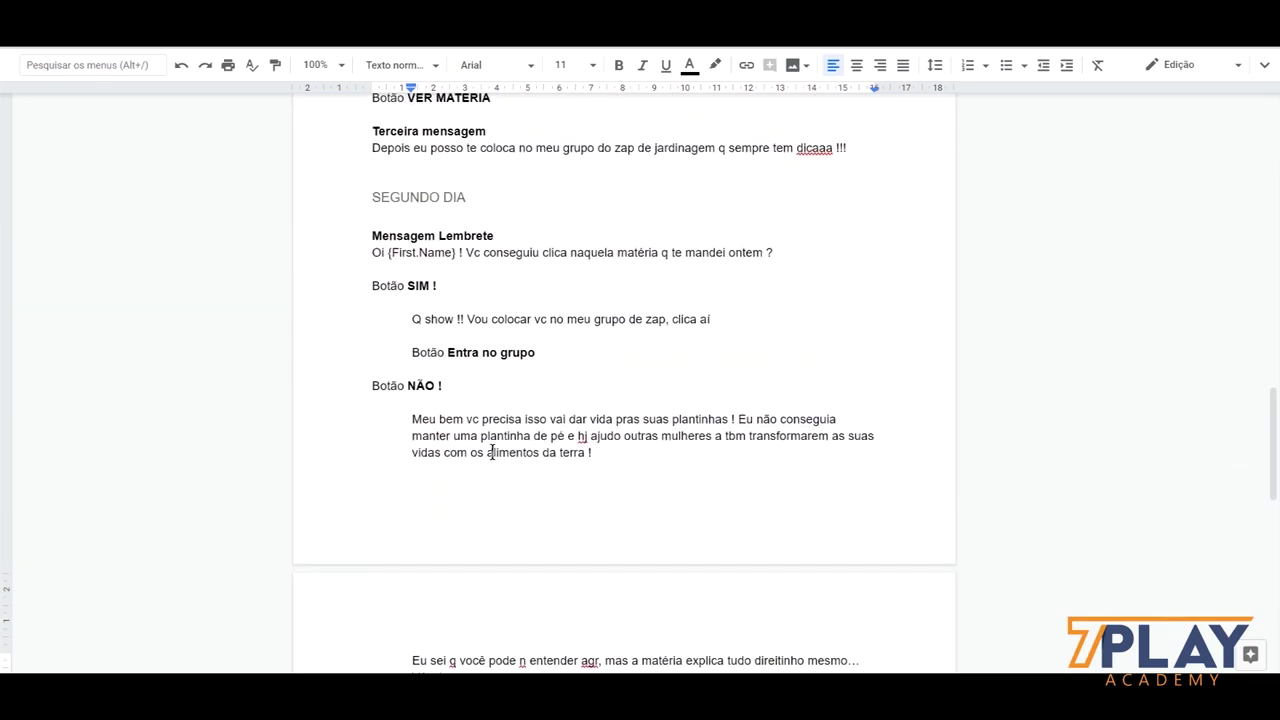
{"action": "scroll", "coordinate": [491, 452], "scroll_direction": "up", "scroll_amount": 1}
{"action": "scroll", "coordinate": [489, 440], "scroll_direction": "up", "scroll_amount": 1}
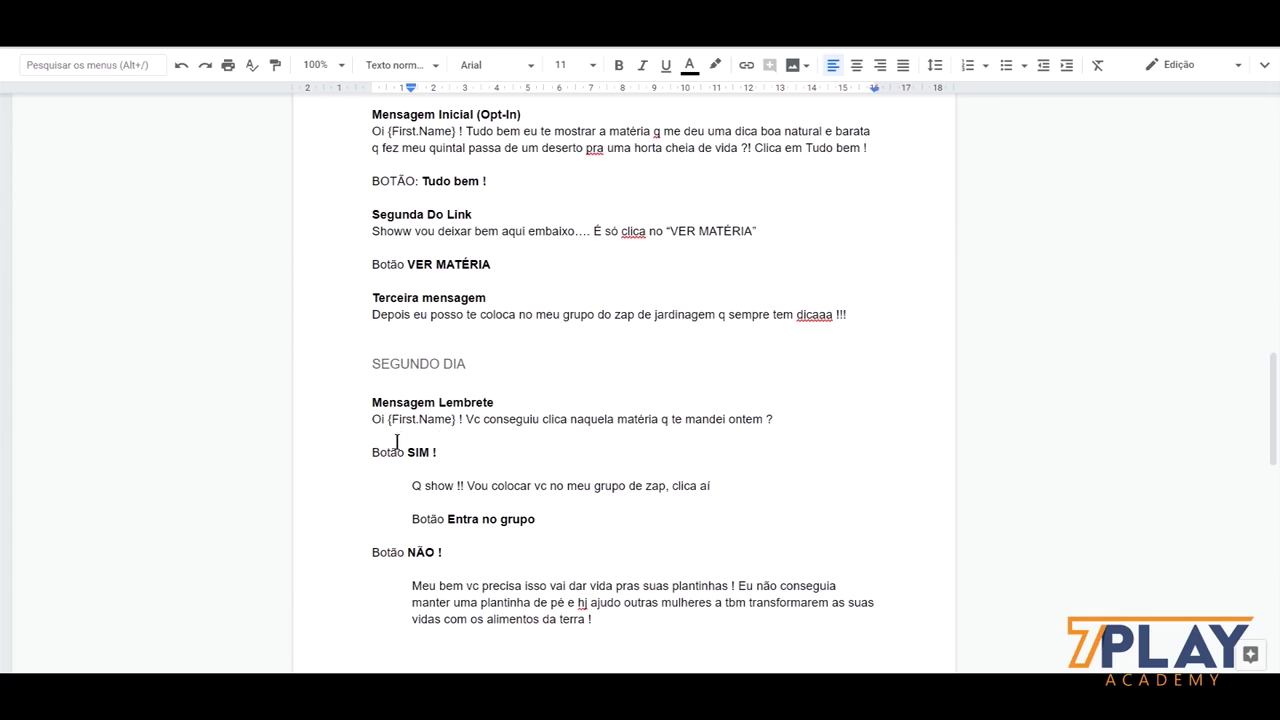
{"action": "scroll", "coordinate": [398, 444], "scroll_direction": "up", "scroll_amount": 1}
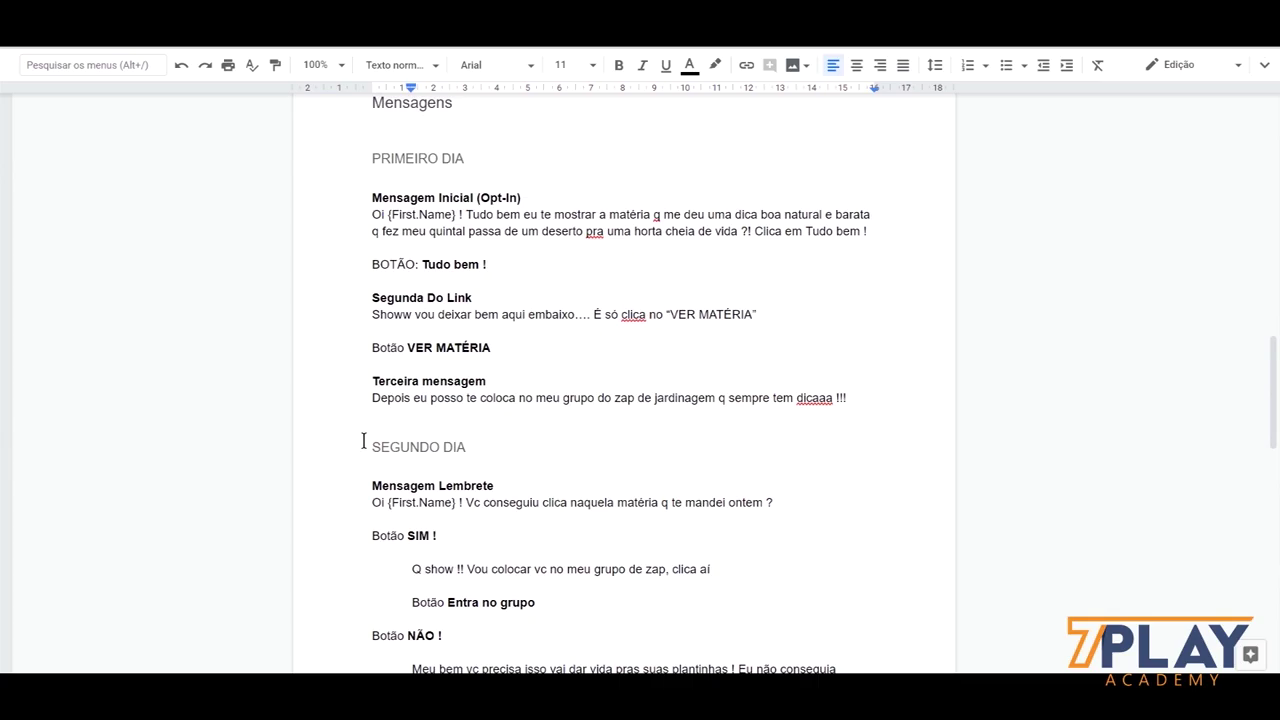
{"action": "scroll", "coordinate": [390, 420], "scroll_direction": "up", "scroll_amount": 2}
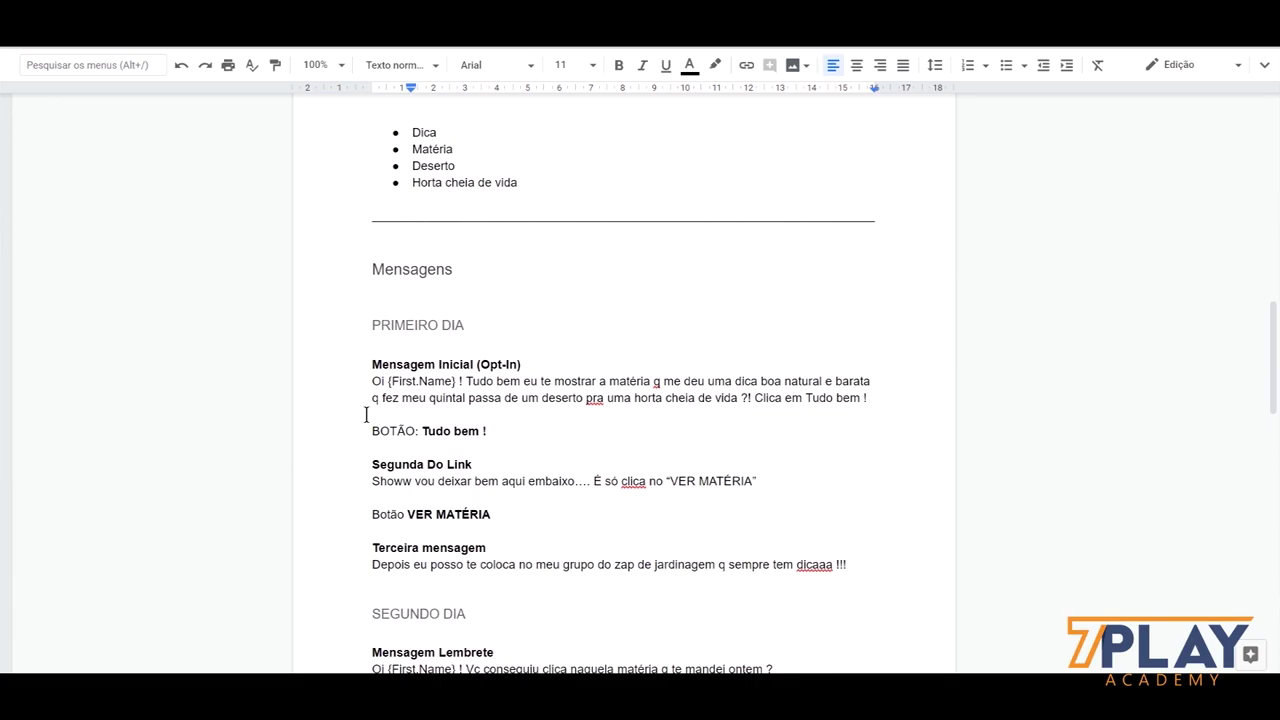
{"action": "scroll", "coordinate": [366, 414], "scroll_direction": "up", "scroll_amount": 3}
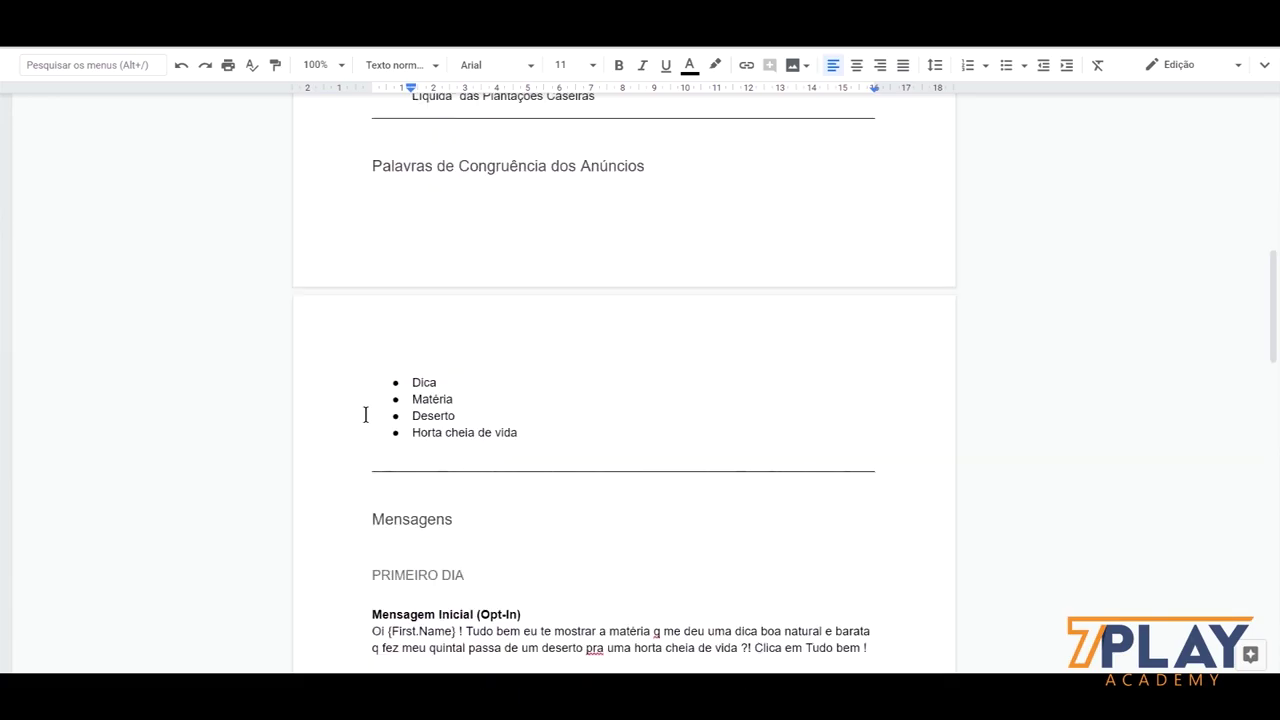
{"action": "scroll", "coordinate": [366, 414], "scroll_direction": "up", "scroll_amount": 10}
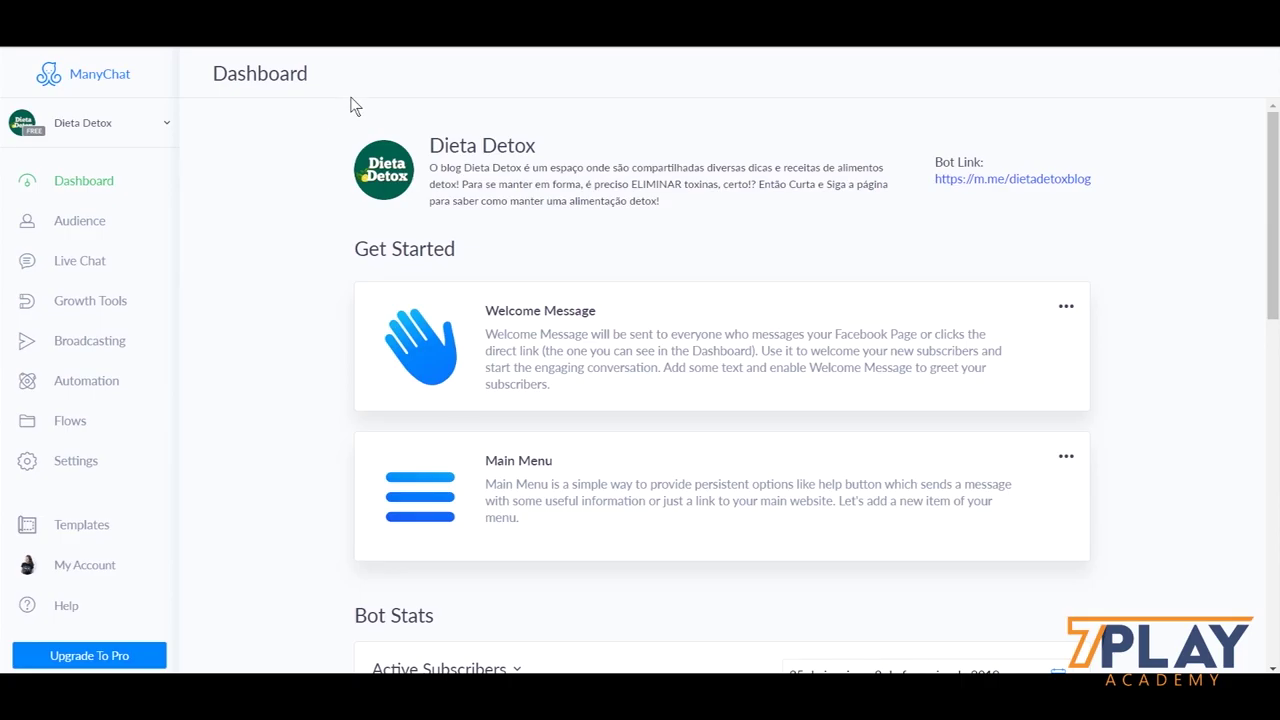
Step: Switch to ManyChat and open the list of automation sequences for the Dieta Detox page
{"action": "left_click", "coordinate": [100, 186]}
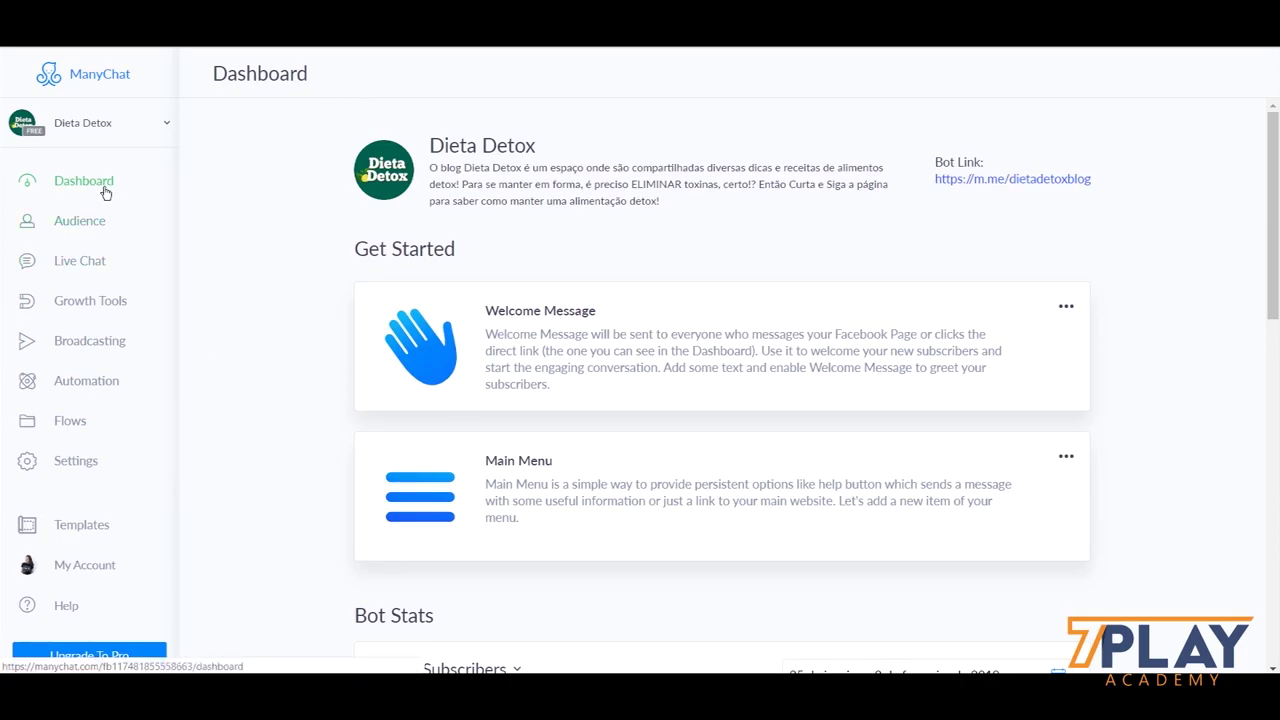
{"action": "left_click", "coordinate": [78, 384]}
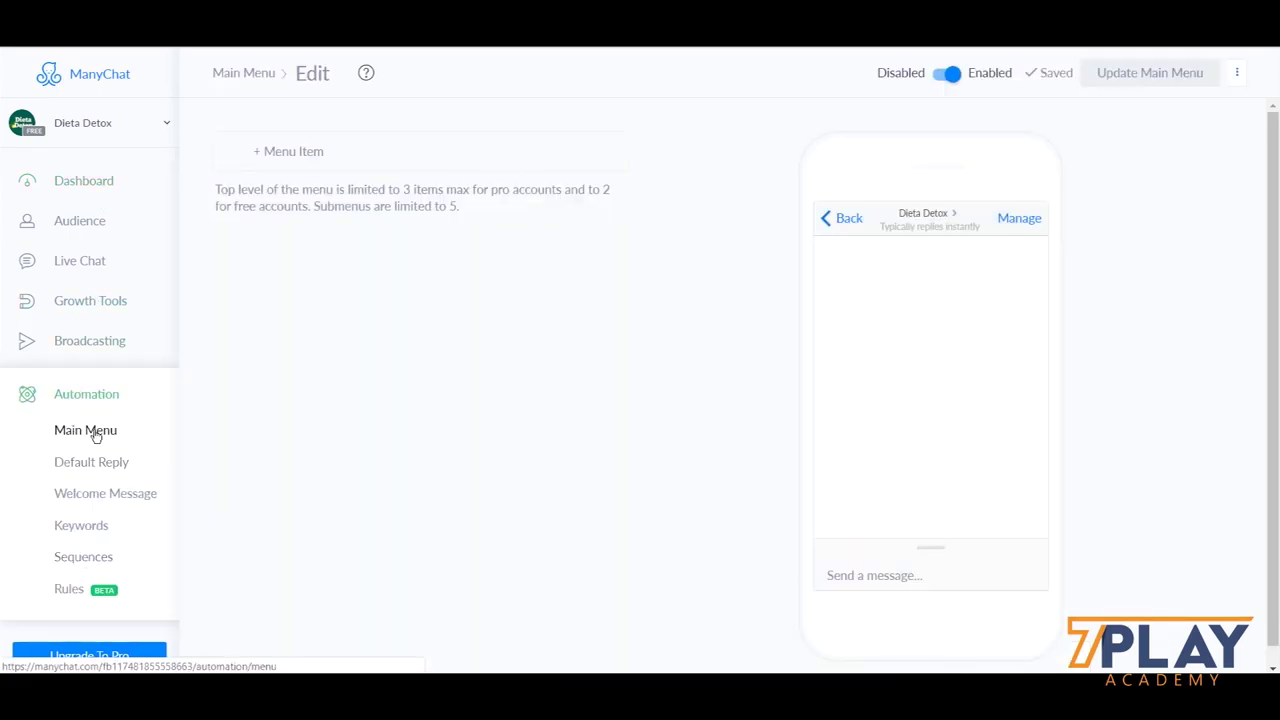
{"action": "left_click", "coordinate": [98, 562]}
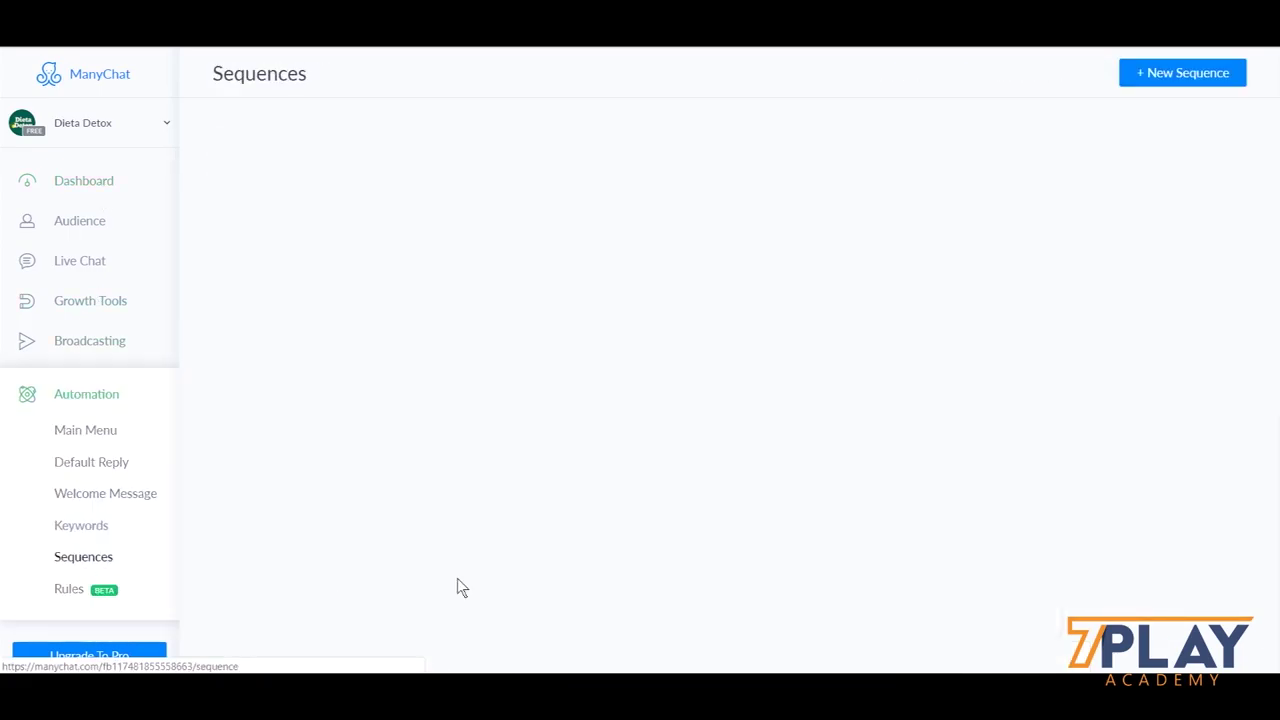
Step: Look through the Example Sequence and its introduction message, and return to the list of sequences
{"action": "left_click", "coordinate": [474, 192]}
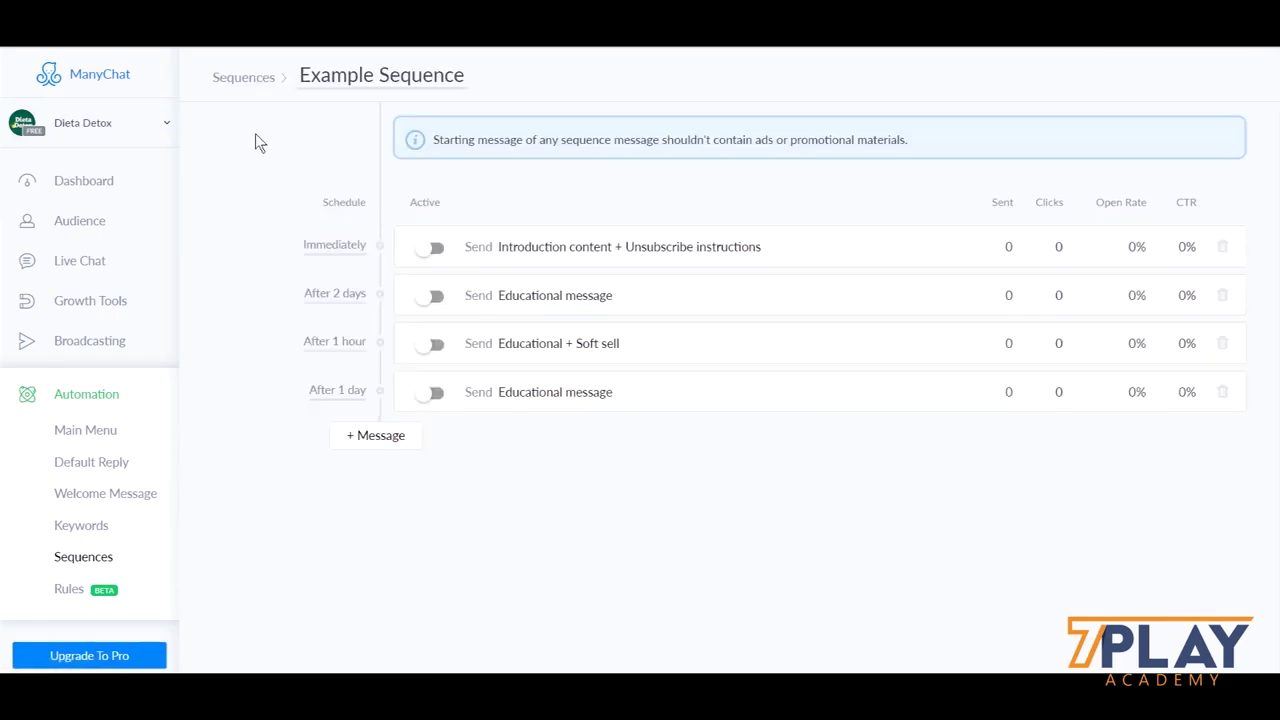
{"action": "left_click", "coordinate": [243, 78]}
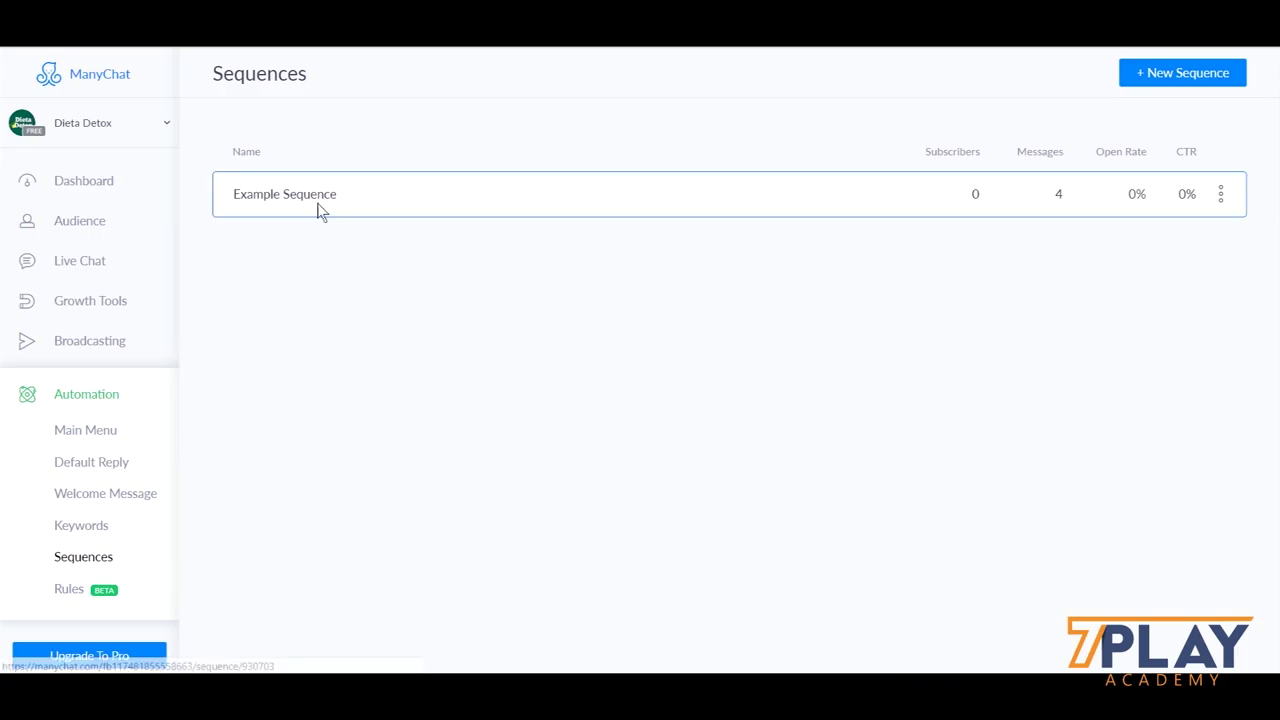
{"action": "left_click", "coordinate": [318, 205]}
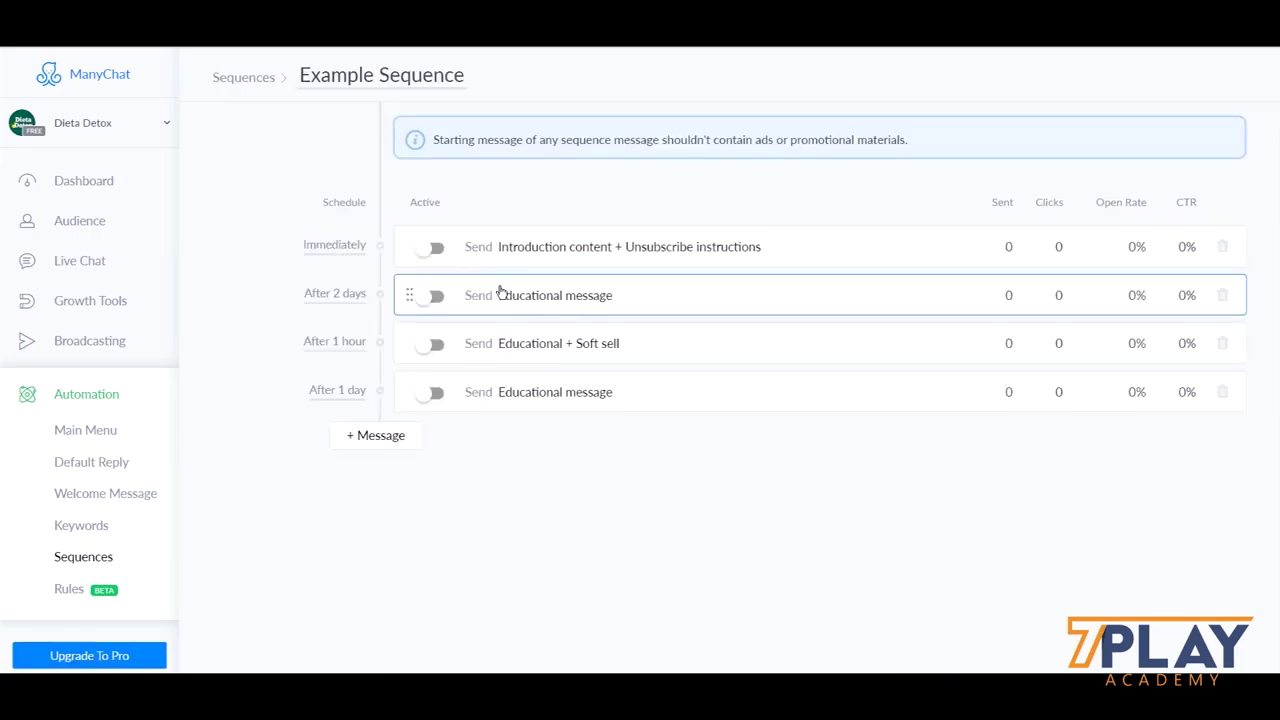
{"action": "left_click", "coordinate": [508, 253]}
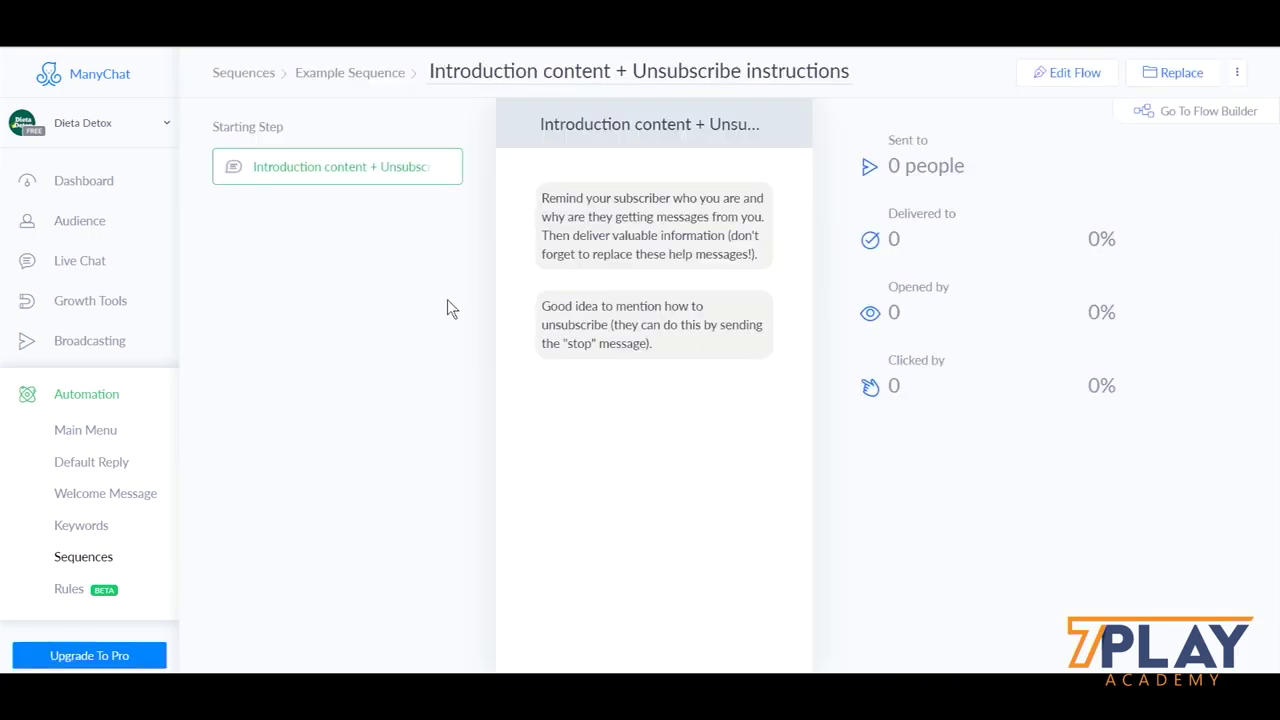
{"action": "left_click", "coordinate": [345, 76]}
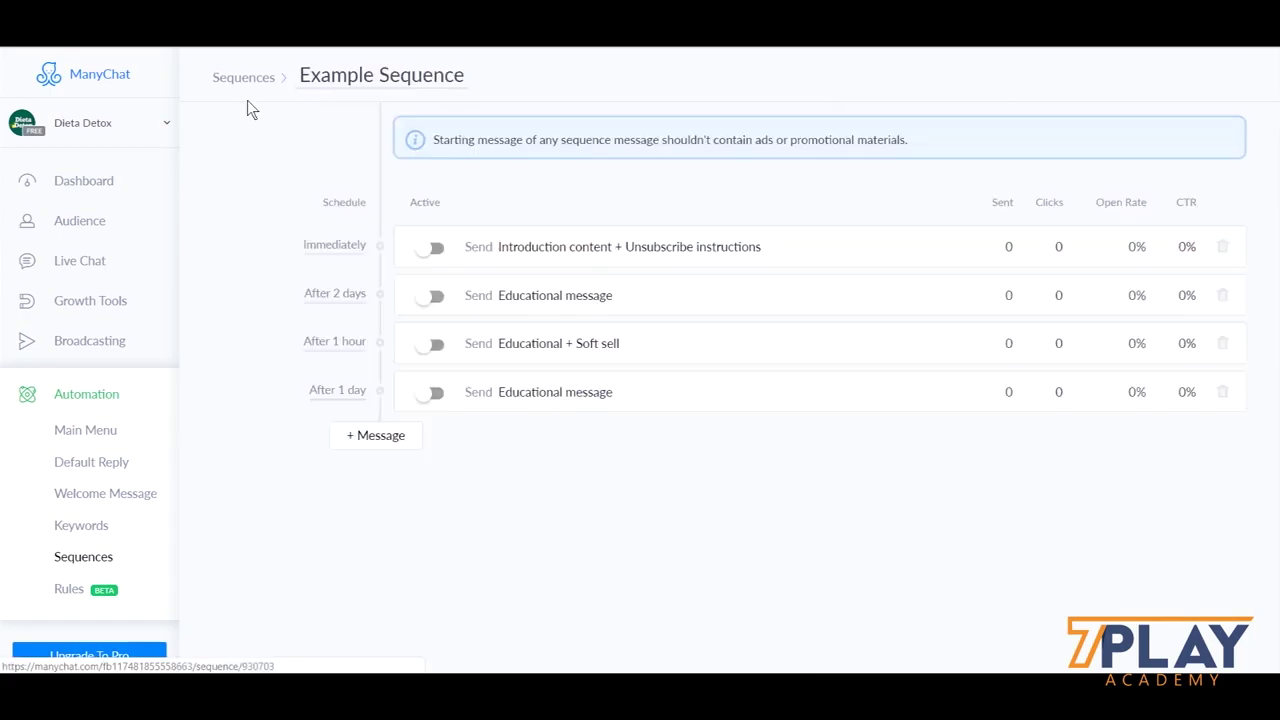
{"action": "left_click", "coordinate": [243, 76]}
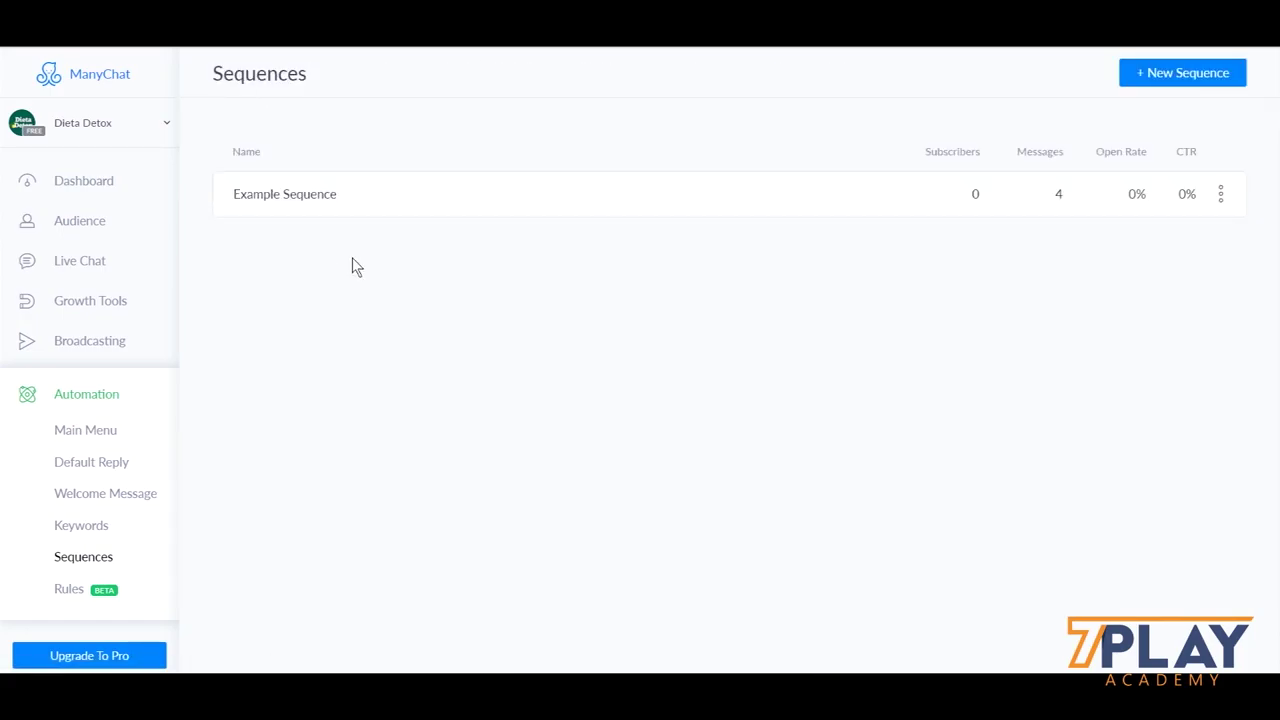
Step: Create a new sequence named "Ração Líquida - Curso ManyChat 7Play"
{"action": "left_click", "coordinate": [1163, 72]}
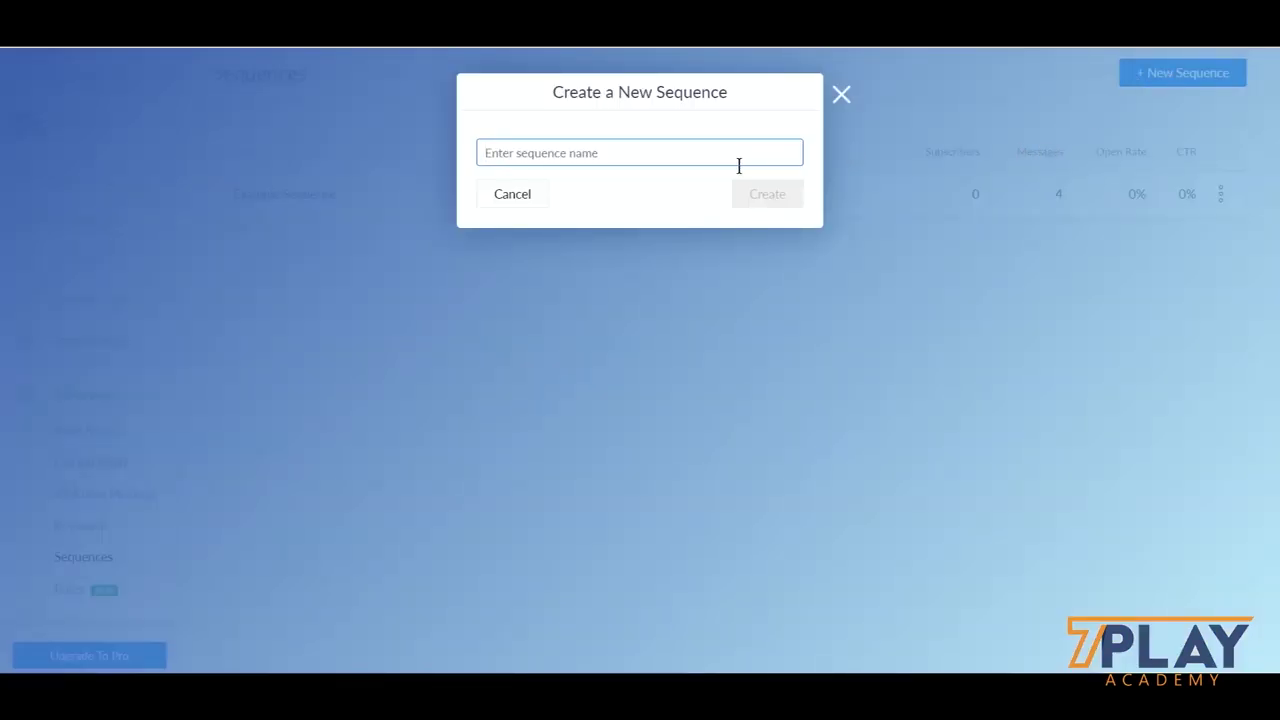
{"action": "type", "text": "Raç"}
{"action": "key", "text": "BackSpace"}
{"action": "key", "text": "BackSpace"}
{"action": "type", "text": "ação Lí"}
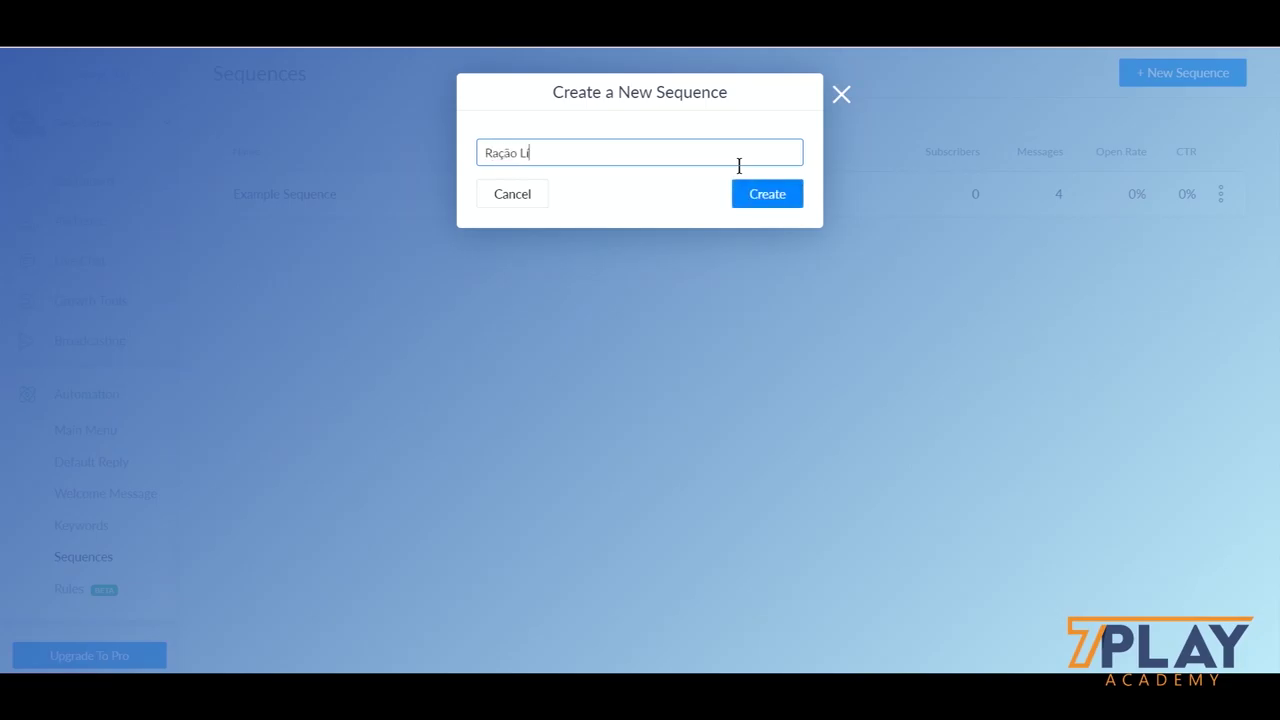
{"action": "type", "text": "quida - Curso ManyChat 7PLa"}
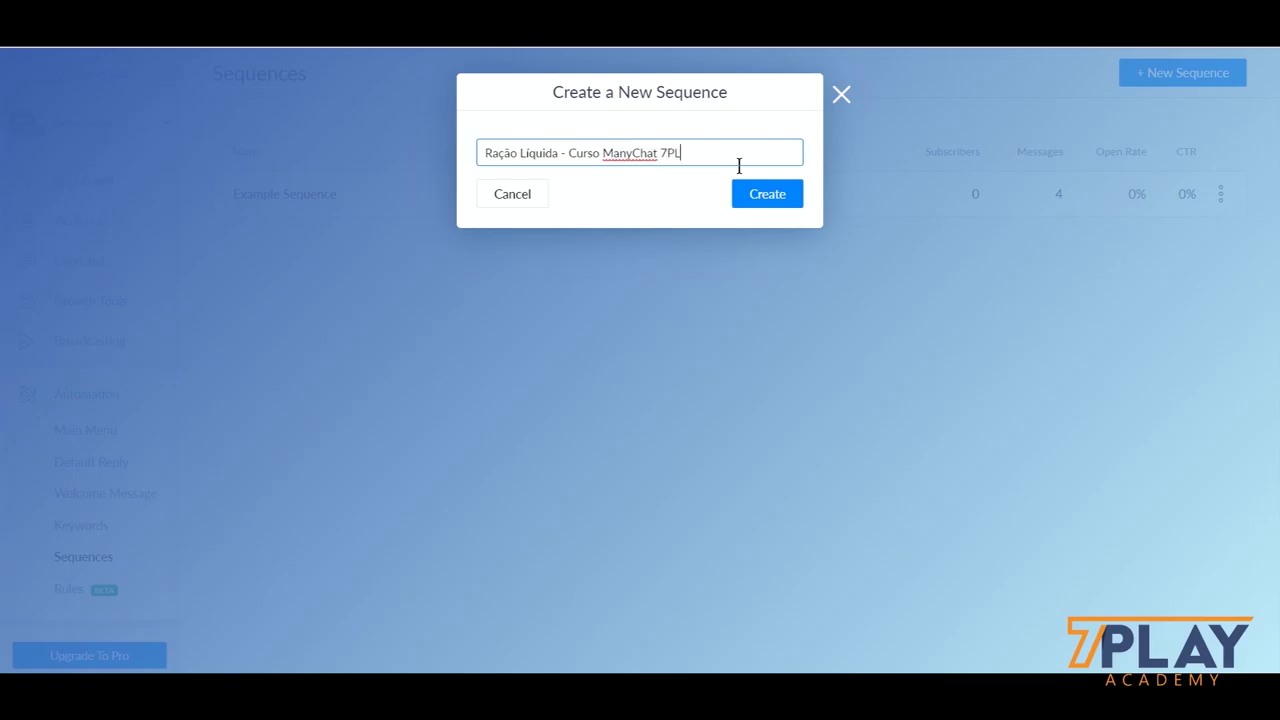
{"action": "key", "text": "BackSpace"}
{"action": "key", "text": "BackSpace"}
{"action": "type", "text": "lay"}
{"action": "left_click", "coordinate": [785, 197]}
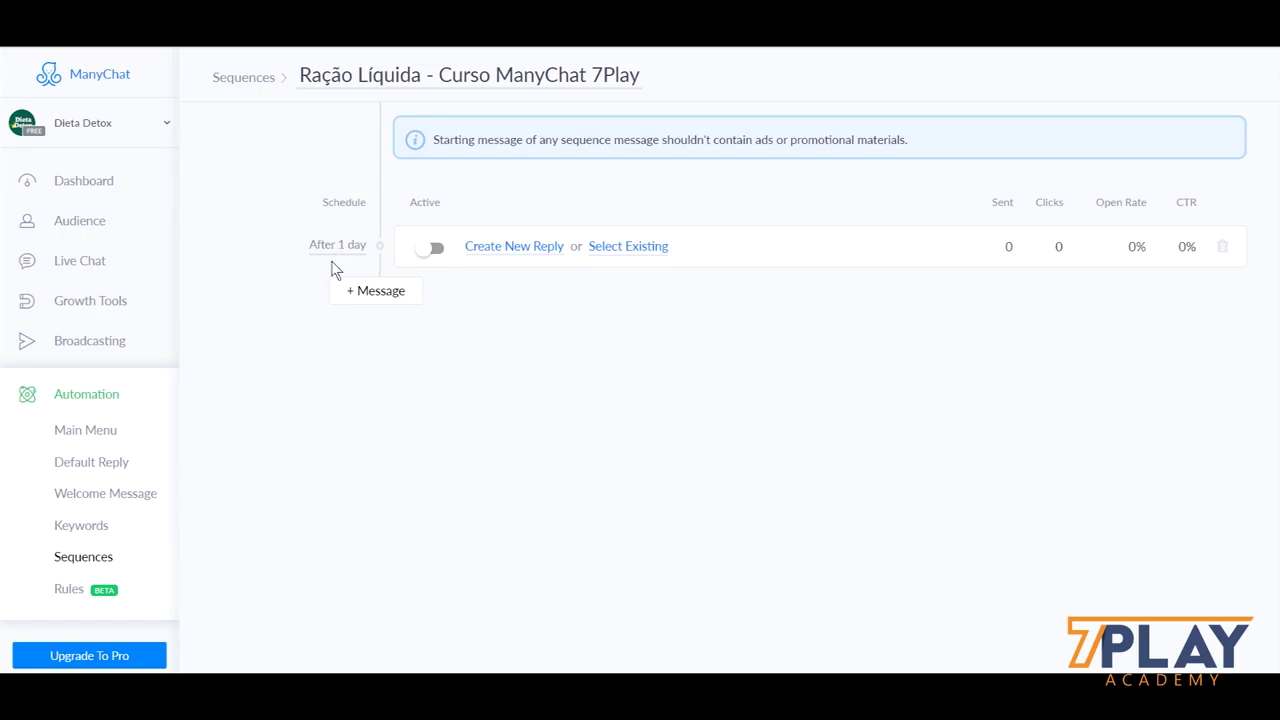
{"action": "left_click", "coordinate": [334, 246]}
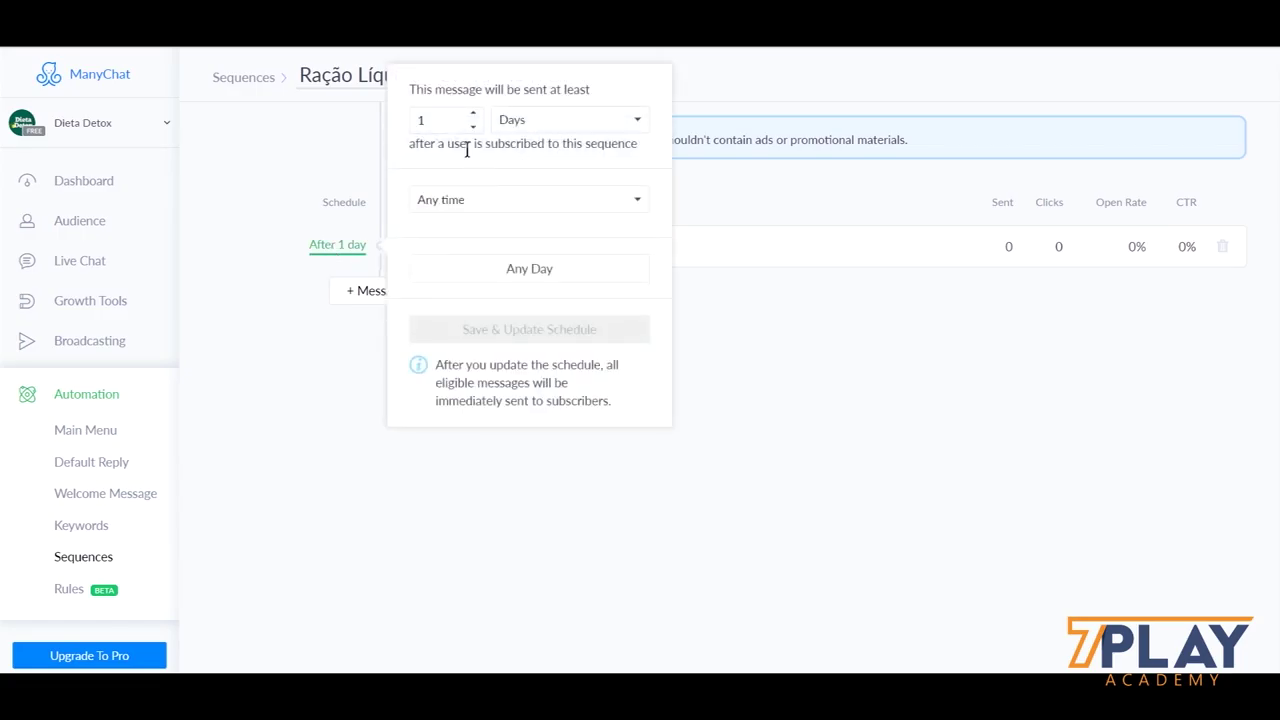
{"action": "left_click", "coordinate": [566, 123]}
{"action": "left_click", "coordinate": [636, 122]}
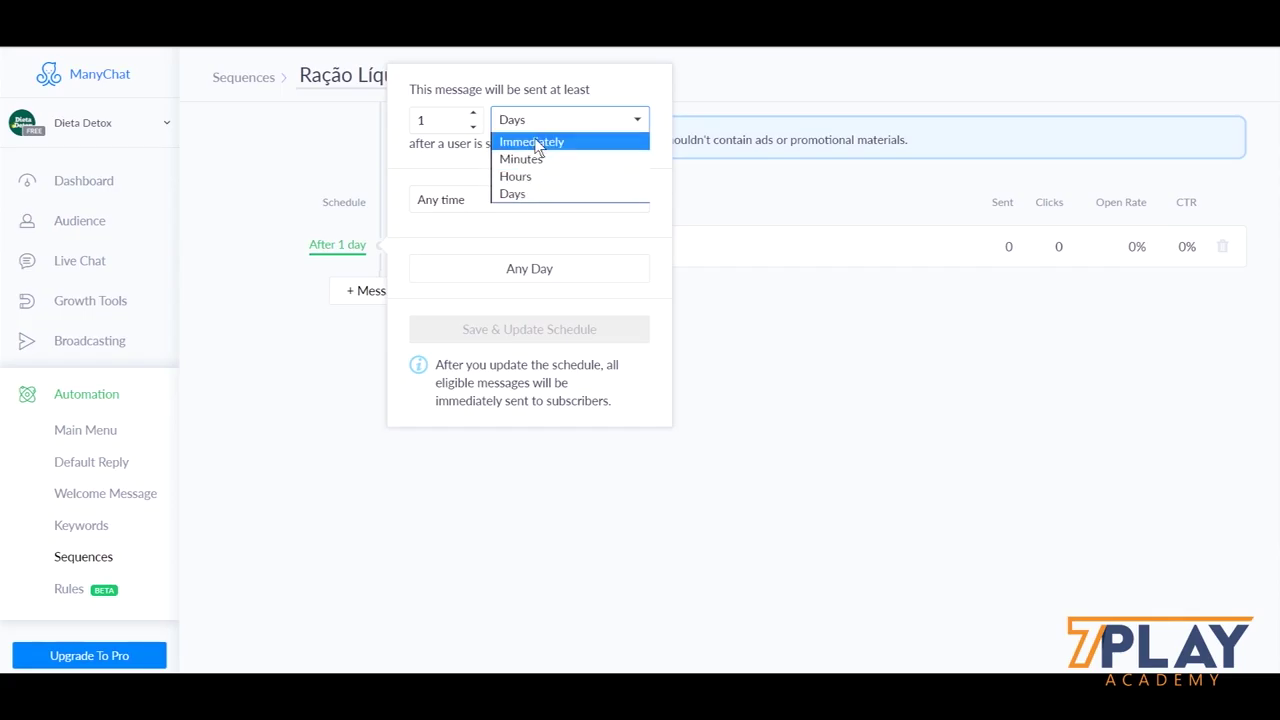
{"action": "left_click", "coordinate": [802, 184]}
{"action": "left_click", "coordinate": [802, 183]}
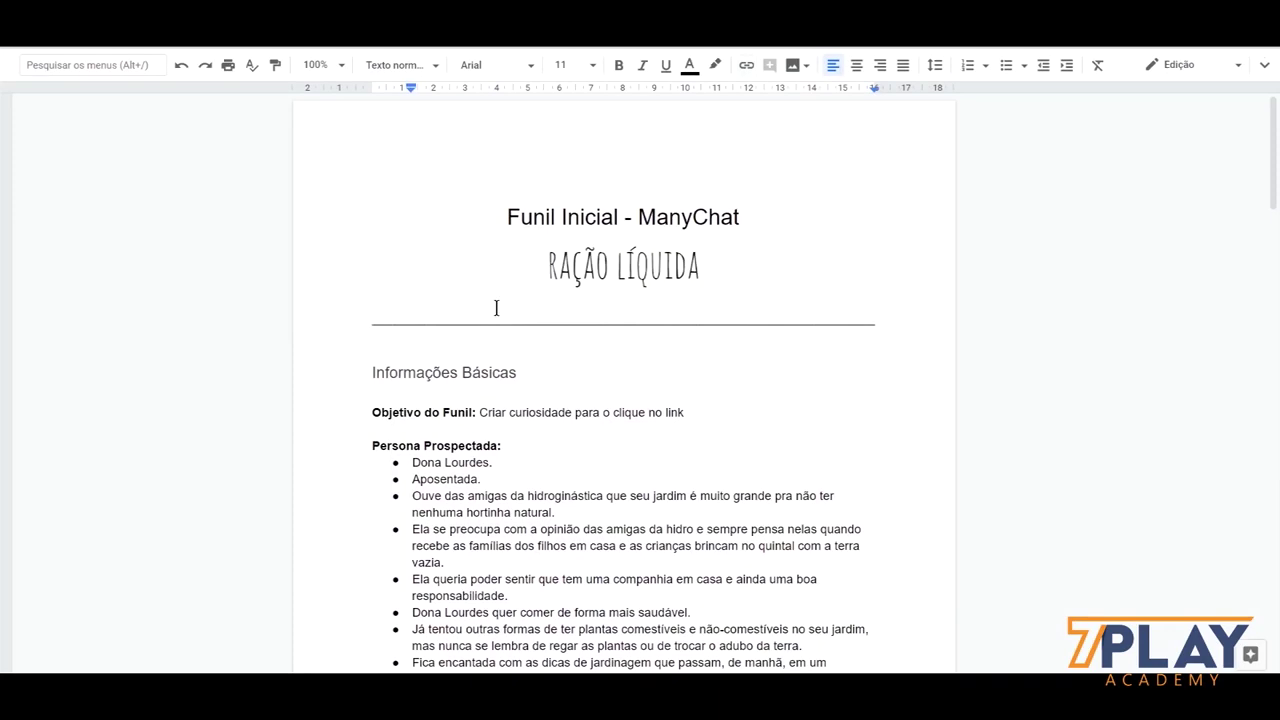
Step: Check the funnel script in the document and set the sequence's first message delay to Immediately in ManyChat
{"action": "scroll", "coordinate": [543, 366], "scroll_direction": "down", "scroll_amount": 15}
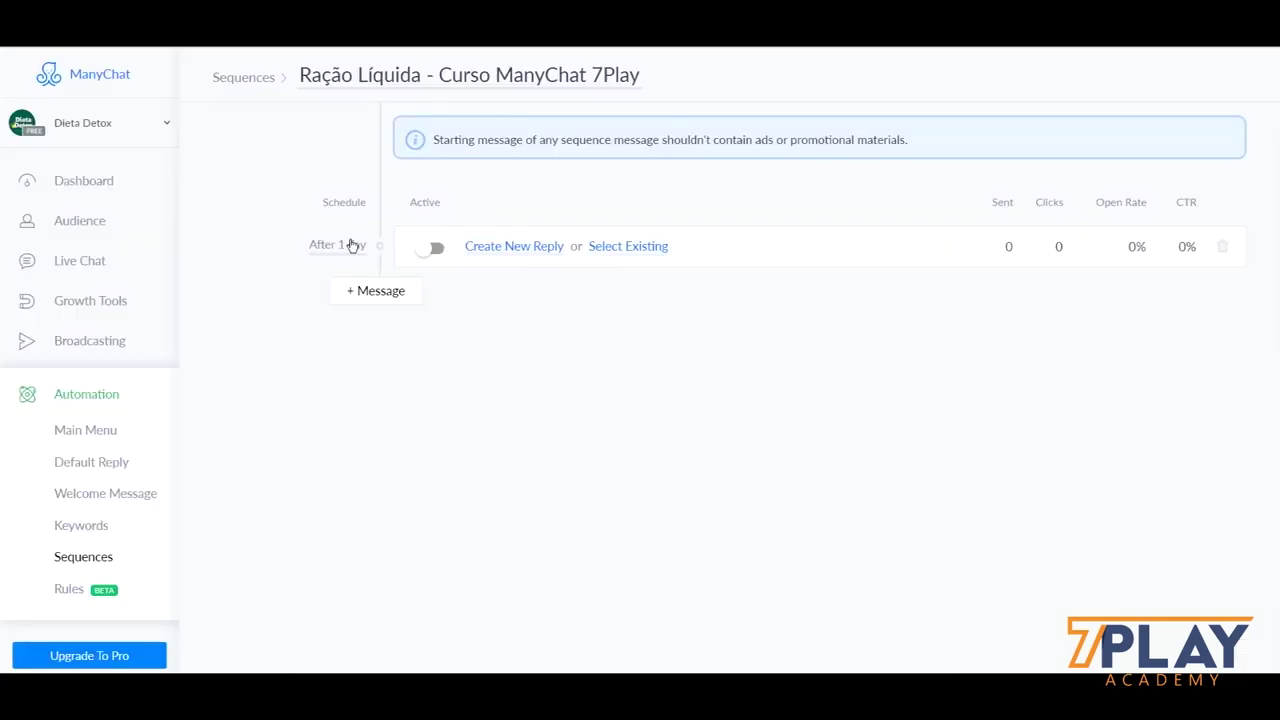
{"action": "left_click", "coordinate": [345, 245]}
{"action": "left_click", "coordinate": [534, 127]}
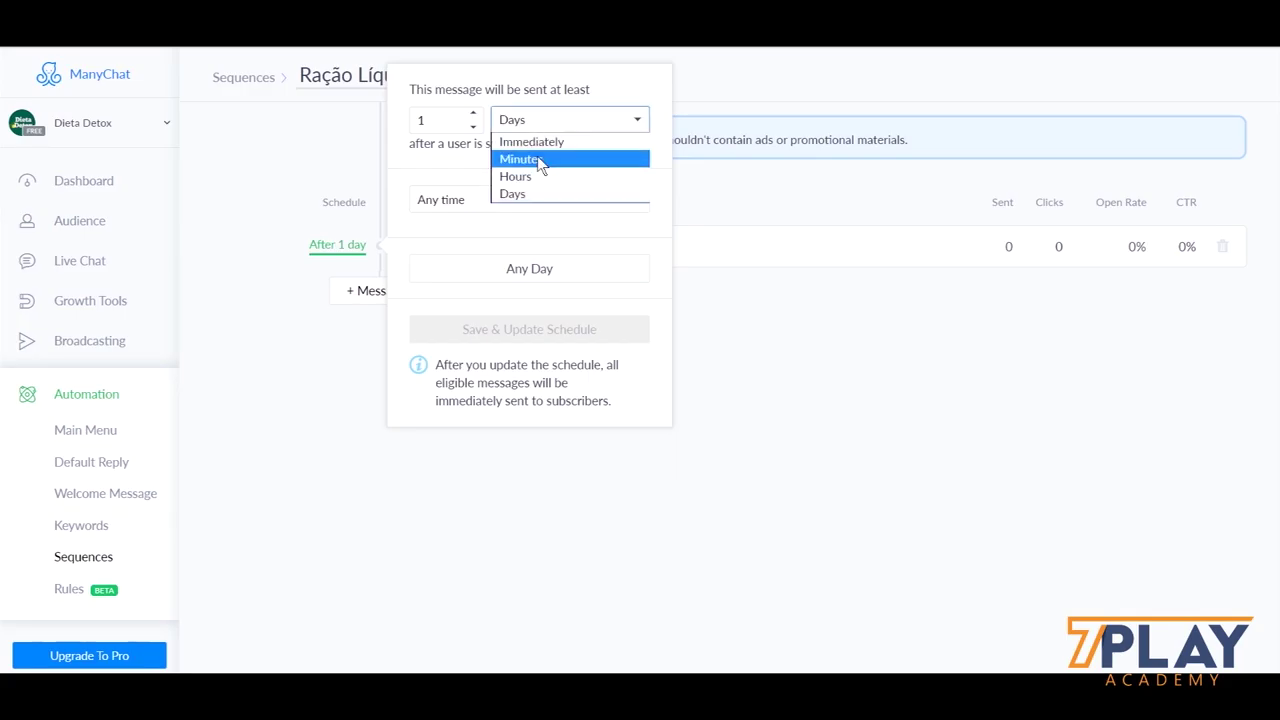
{"action": "left_click", "coordinate": [530, 141]}
Step: Try limiting the first message's sending time with Send between, look through the start hours, and restore Any time
{"action": "left_click", "coordinate": [470, 200]}
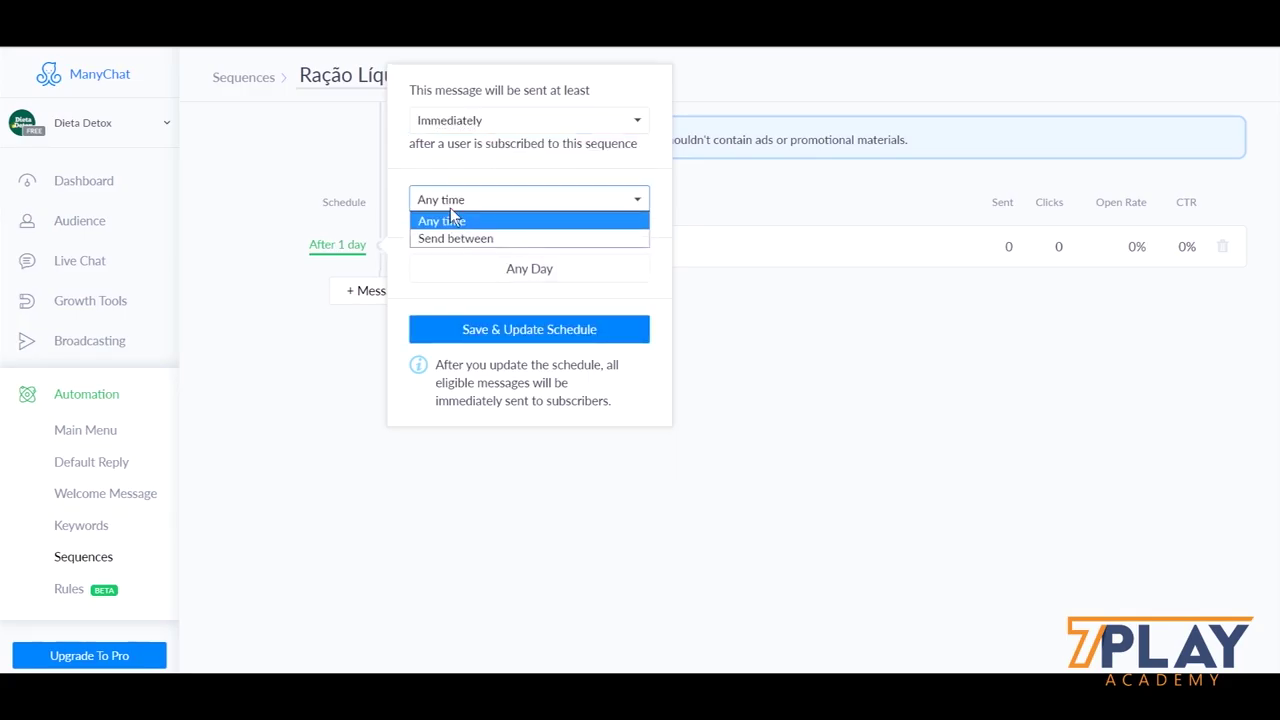
{"action": "left_click", "coordinate": [456, 239]}
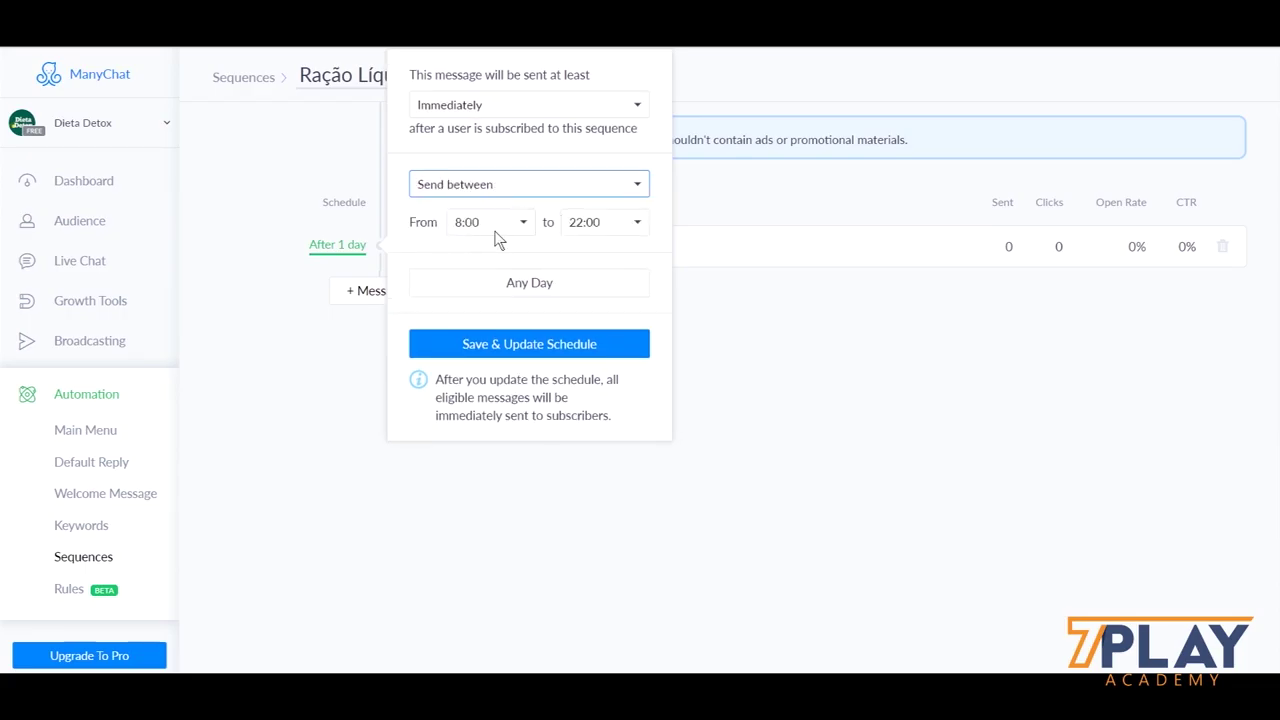
{"action": "left_click", "coordinate": [495, 224]}
{"action": "scroll", "coordinate": [480, 425], "scroll_direction": "down", "scroll_amount": 2}
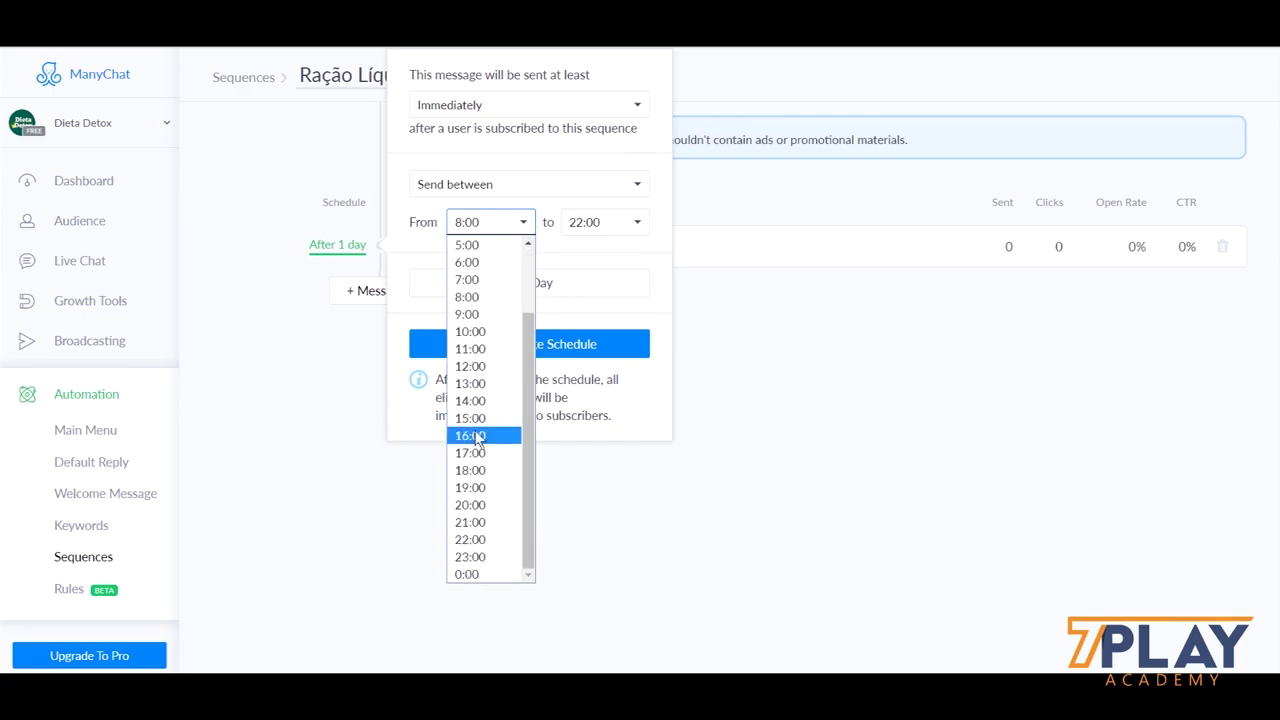
{"action": "left_click", "coordinate": [561, 266]}
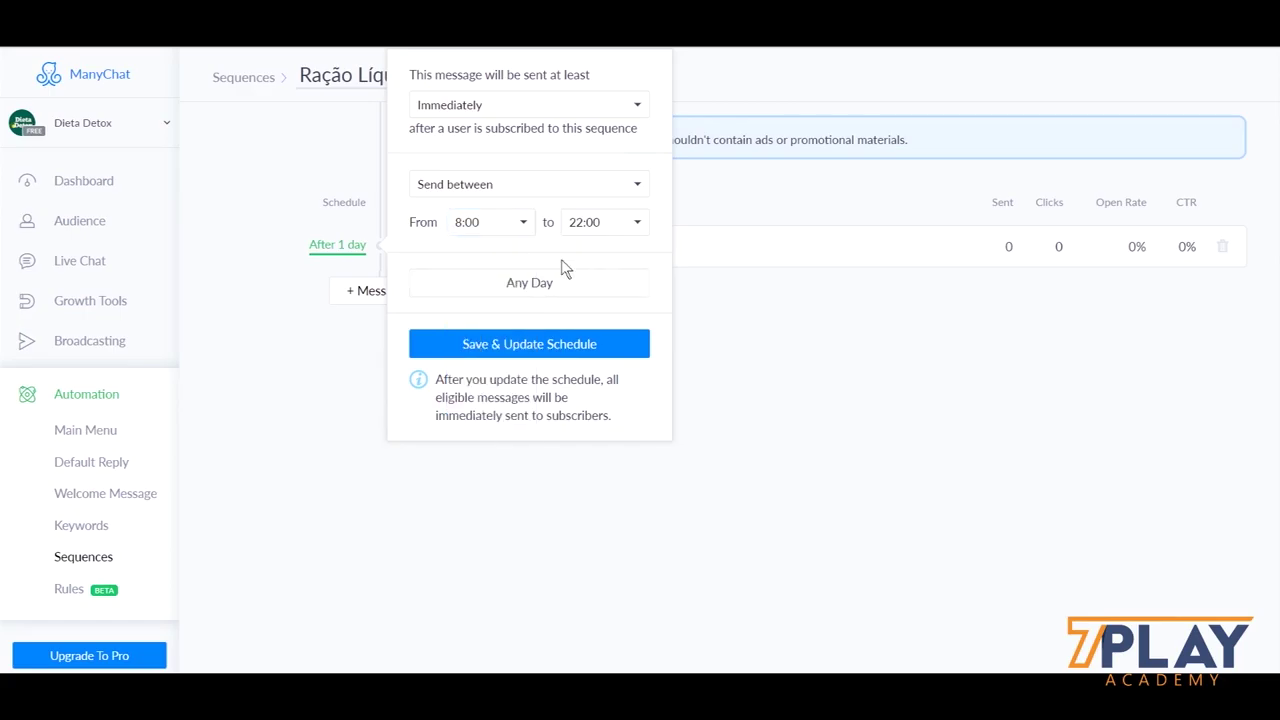
{"action": "left_click", "coordinate": [528, 190]}
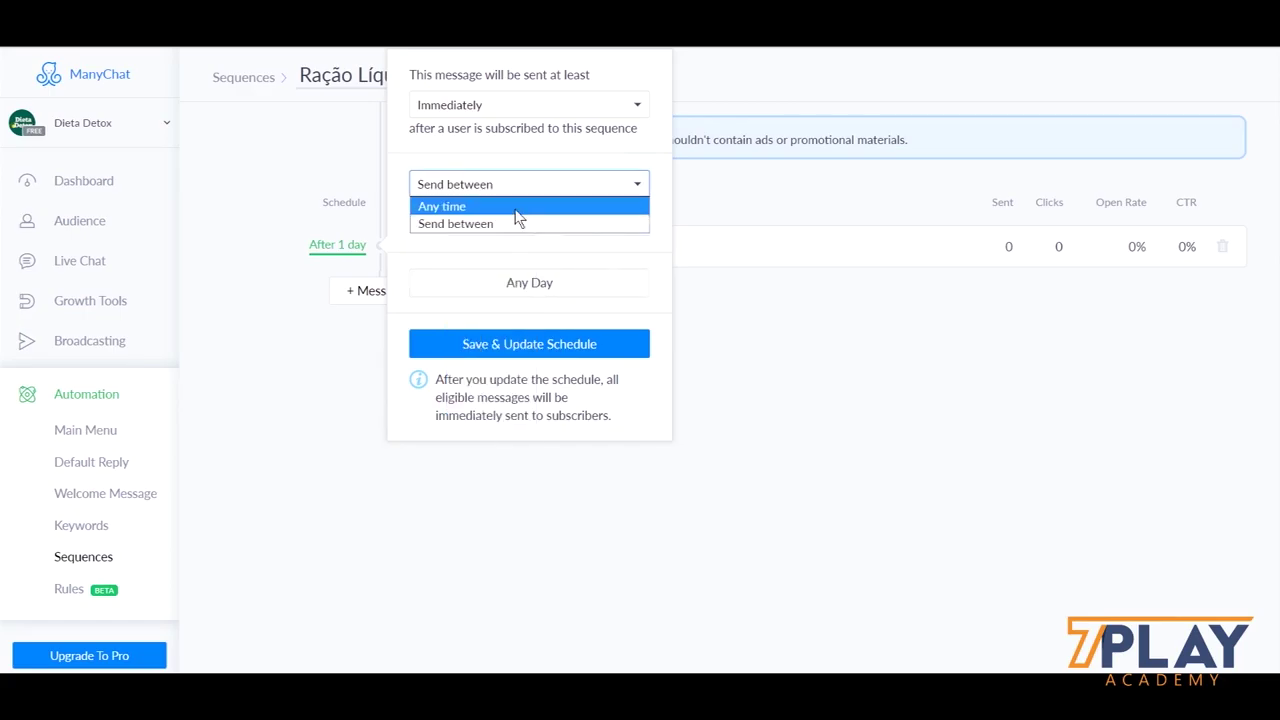
{"action": "left_click", "coordinate": [515, 209]}
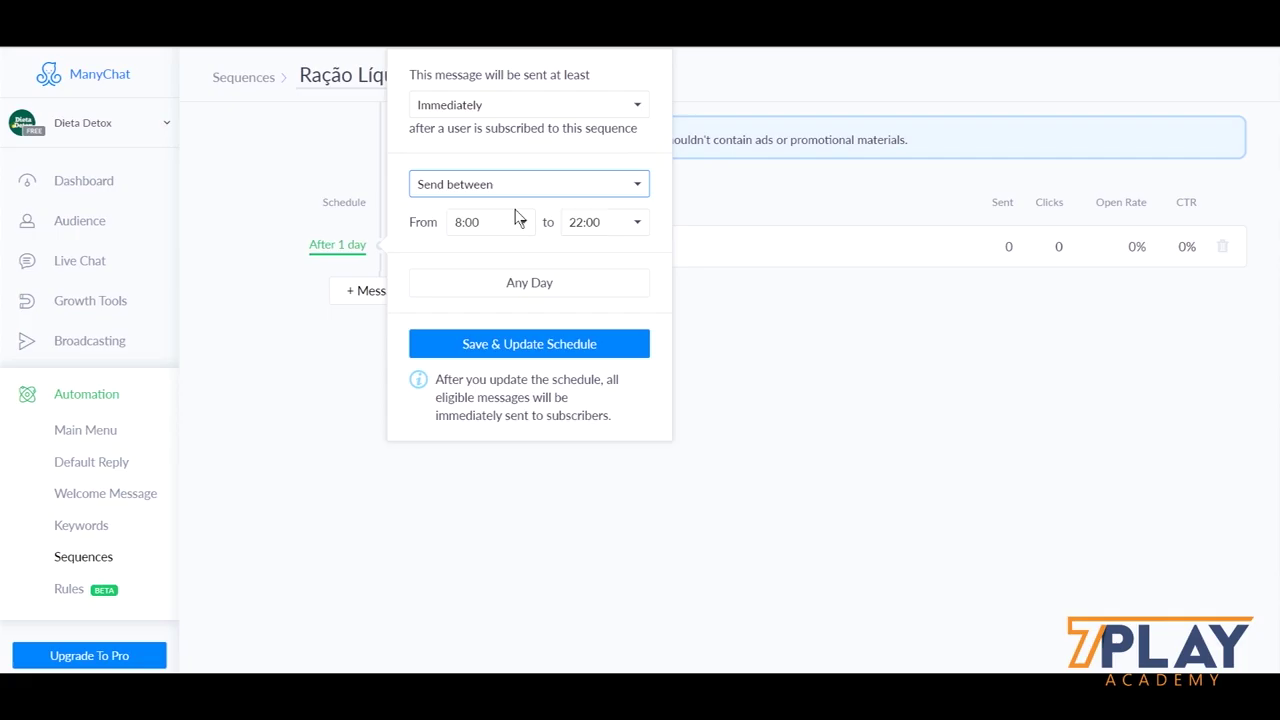
Step: Save the first message's updated schedule and close the schedule settings
{"action": "left_click", "coordinate": [541, 326]}
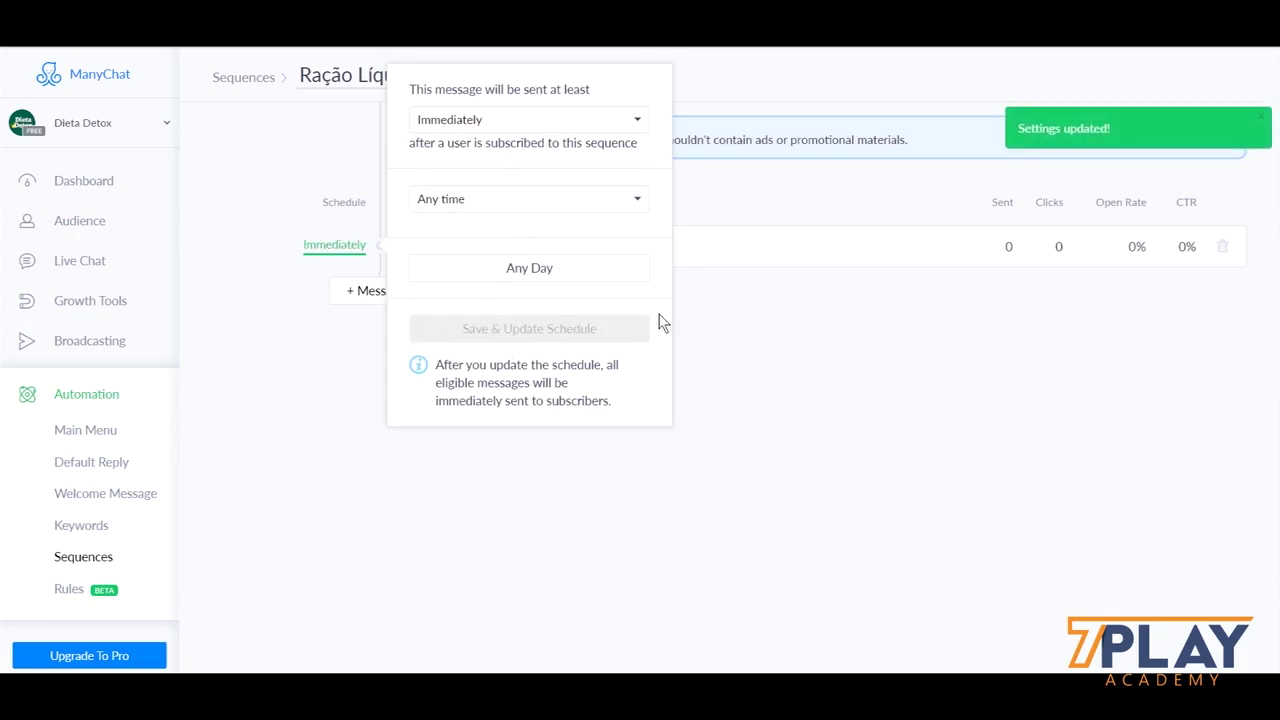
{"action": "left_click", "coordinate": [803, 326]}
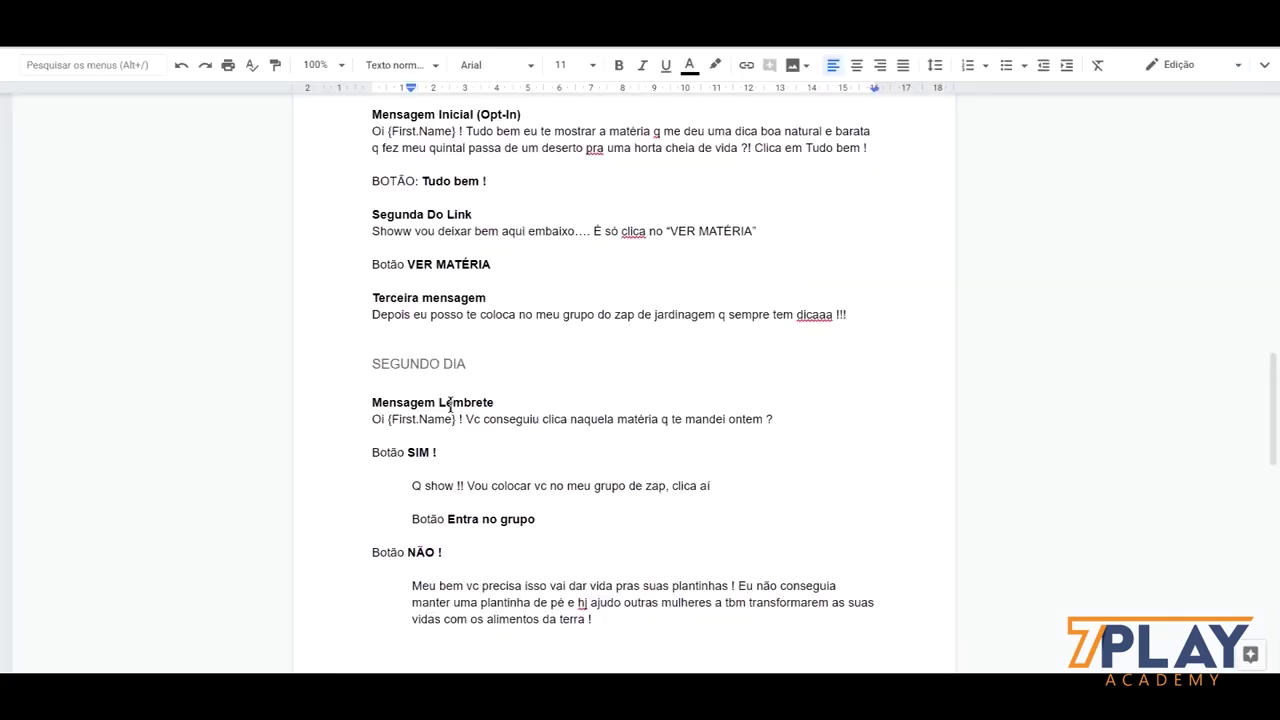
Step: Switch to the funnel document and highlight the first day's opt-in message with its "Tudo bem !" button text
{"action": "left_click_drag", "start_coordinate": [371, 212], "coordinate": [482, 272]}
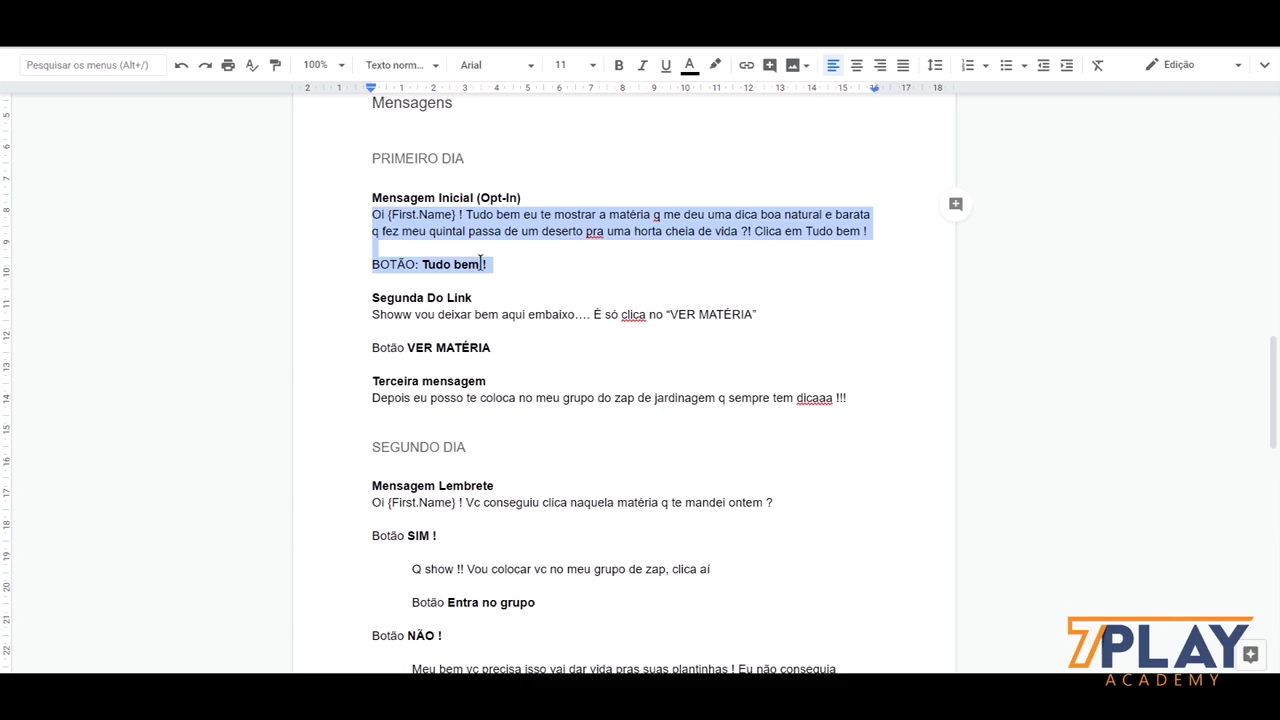
Step: Copy the Segunda Do Link text from the document and enter it as the text of a new reply for the immediate ManyChat sequence message
{"action": "left_click_drag", "start_coordinate": [364, 312], "coordinate": [803, 317]}
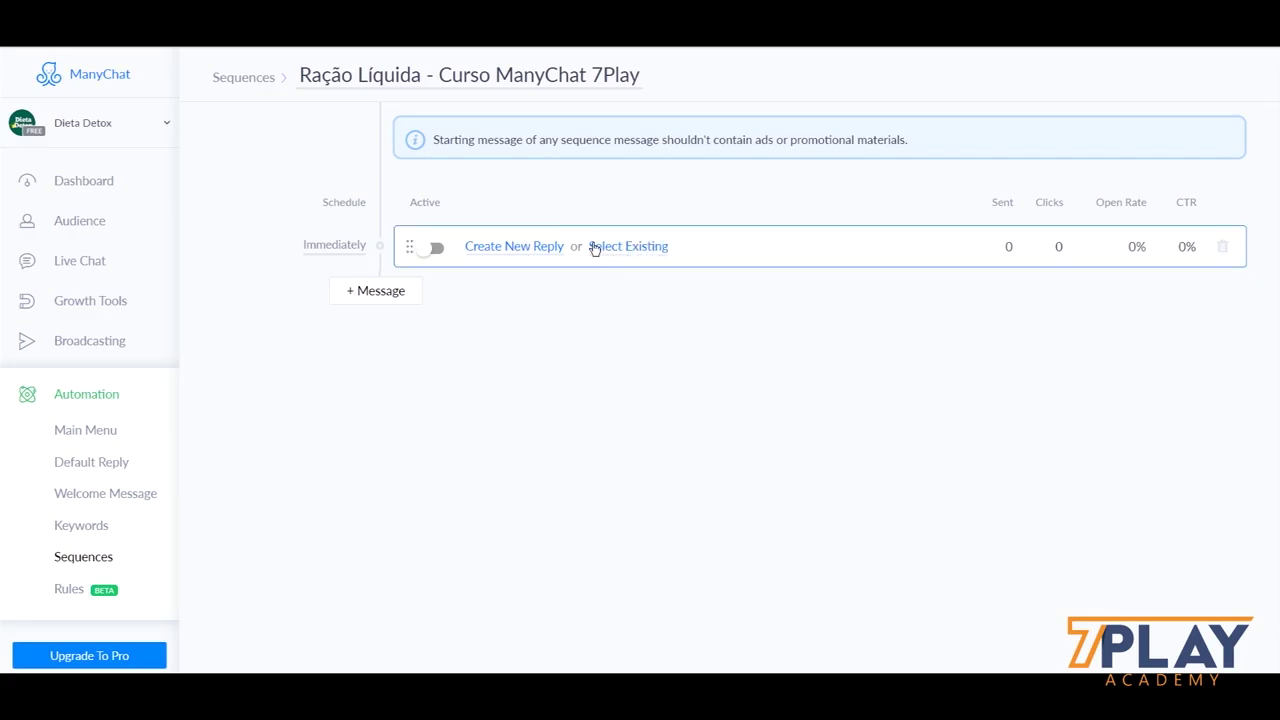
{"action": "left_click", "coordinate": [520, 248]}
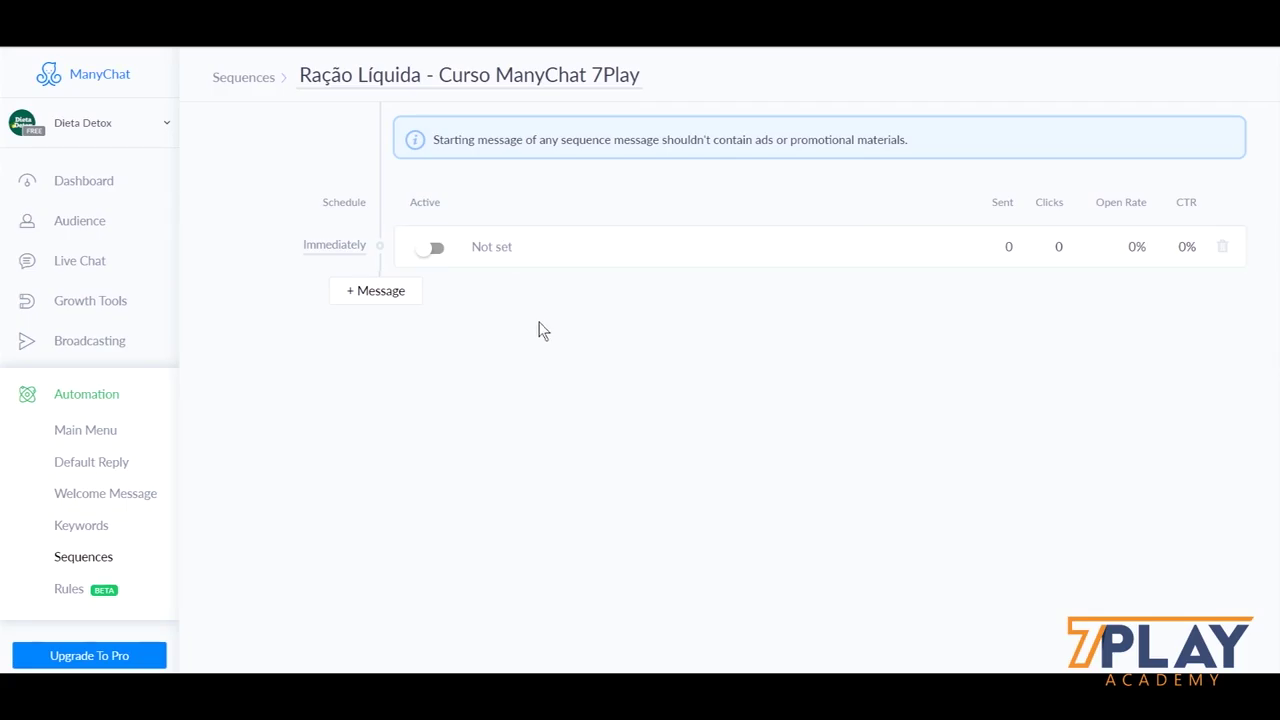
{"action": "left_click", "coordinate": [474, 246]}
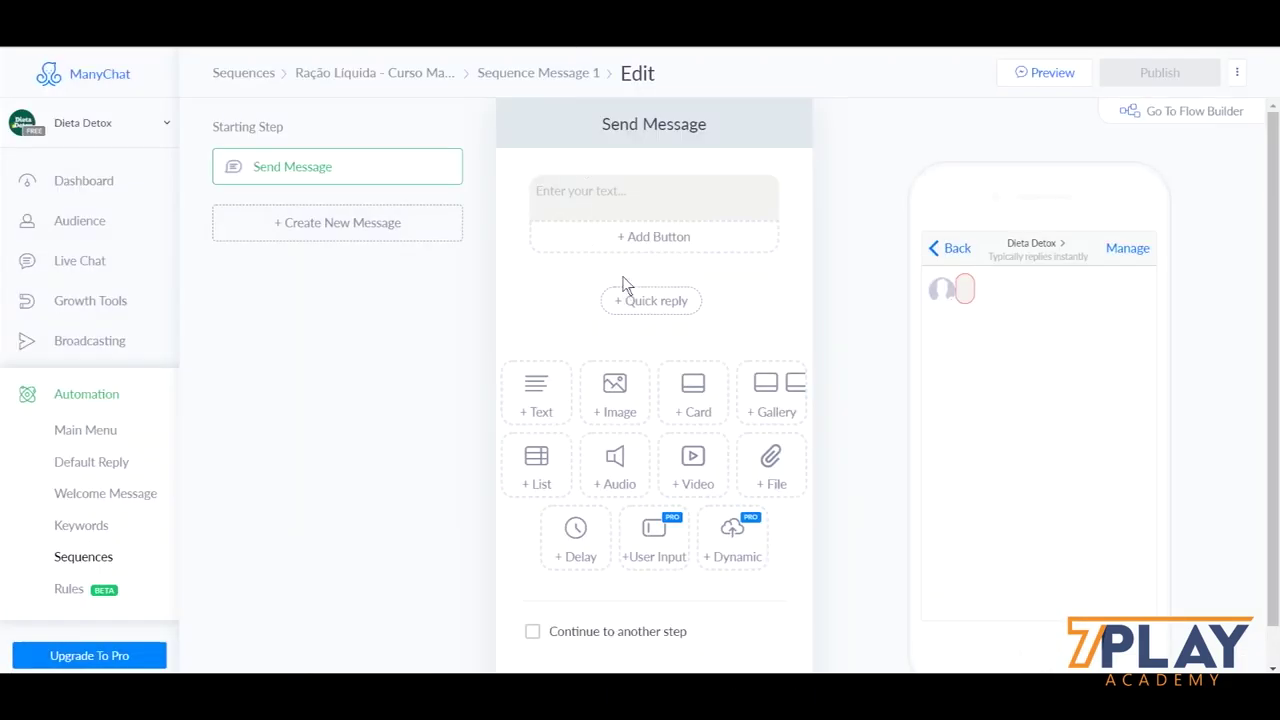
{"action": "left_click", "coordinate": [628, 192]}
{"action": "type", "text": "Showw vou deixar bem aqui embaixo.... É só clica no \"VER MATÉRIA\""}
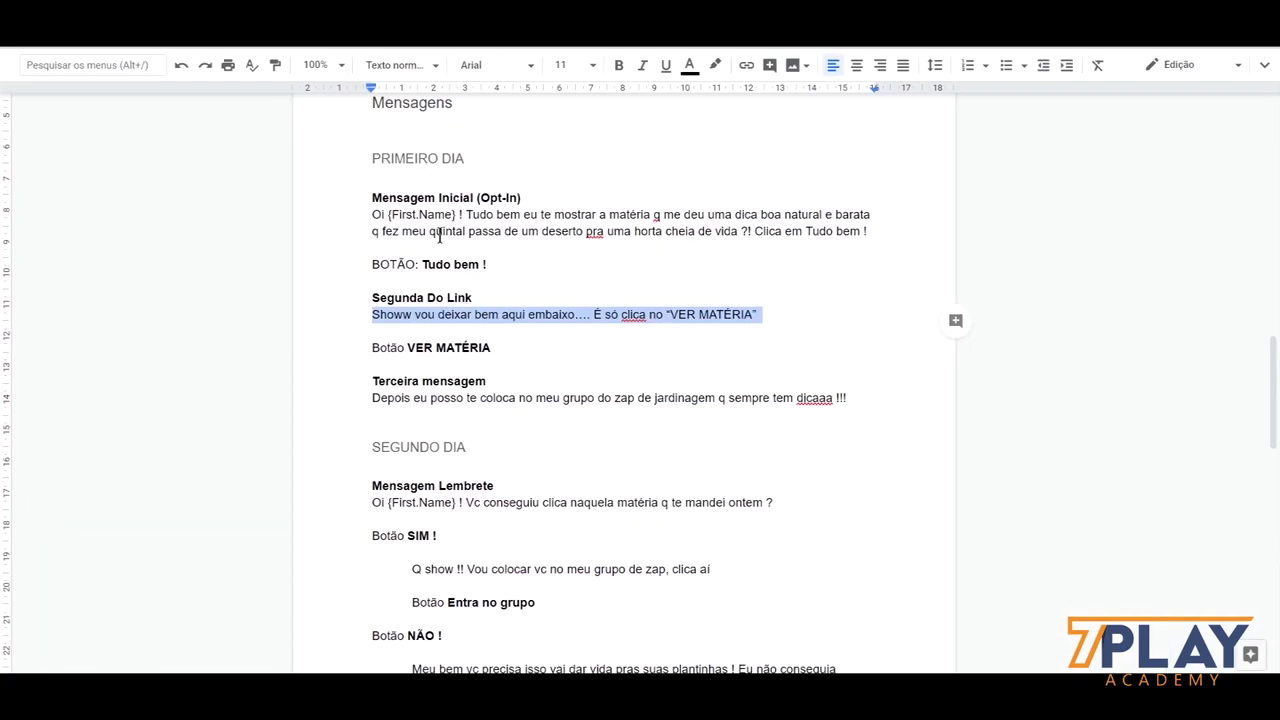
Step: Check the "Tudo bem !" button text in the document, add a 3-second typing delay in ManyChat, and move it above the message text
{"action": "left_click_drag", "start_coordinate": [489, 264], "coordinate": [421, 265]}
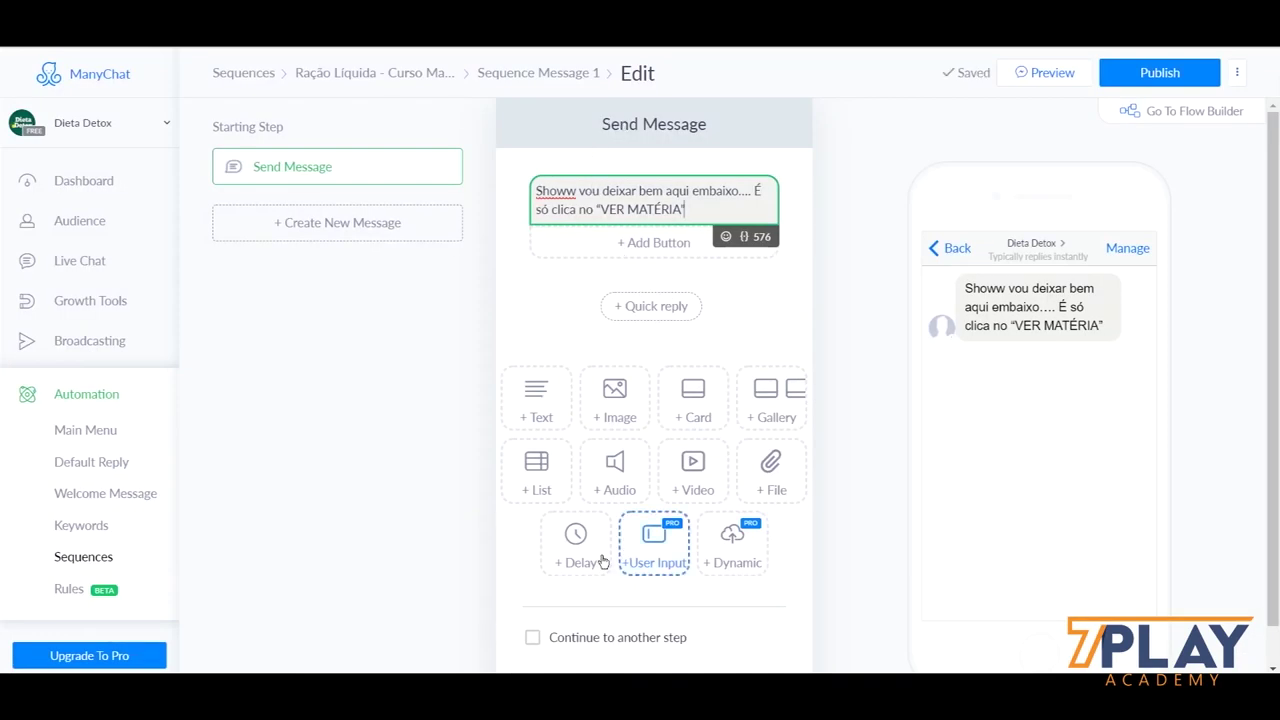
{"action": "left_click", "coordinate": [589, 556]}
{"action": "left_click_drag", "start_coordinate": [791, 316], "coordinate": [794, 200]}
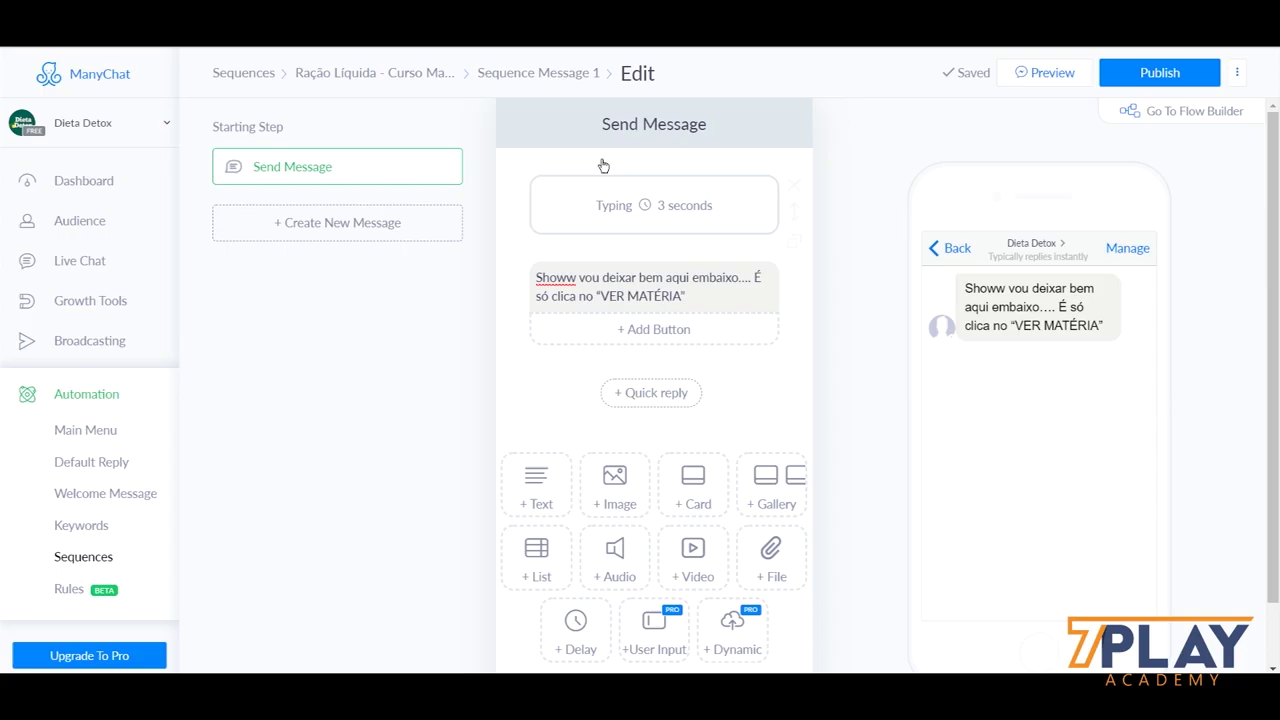
Step: Copy VER MATÉRIA from the funnel document and add a button with that title under the message text in ManyChat
{"action": "key", "text": "alt+Tab"}
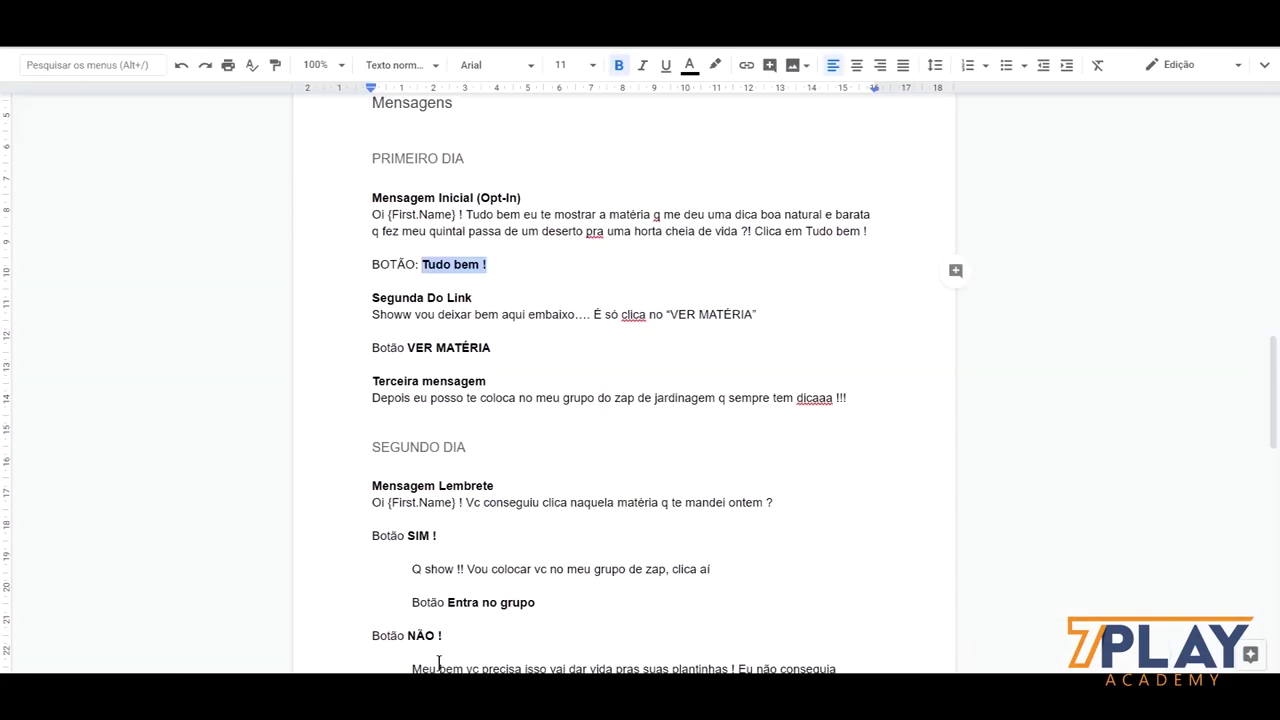
{"action": "left_click", "coordinate": [543, 363]}
{"action": "left_click_drag", "start_coordinate": [543, 363], "coordinate": [406, 348]}
{"action": "key", "text": "ctrl+c"}
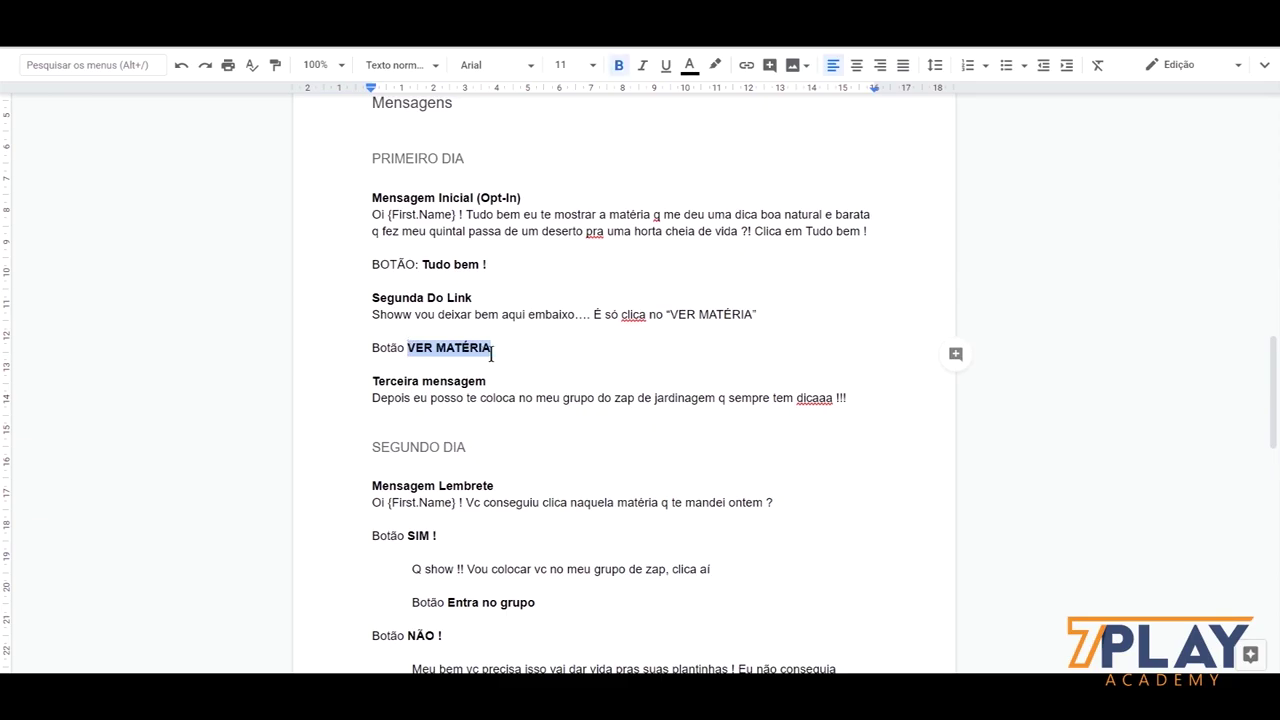
{"action": "key", "text": "alt+Tab"}
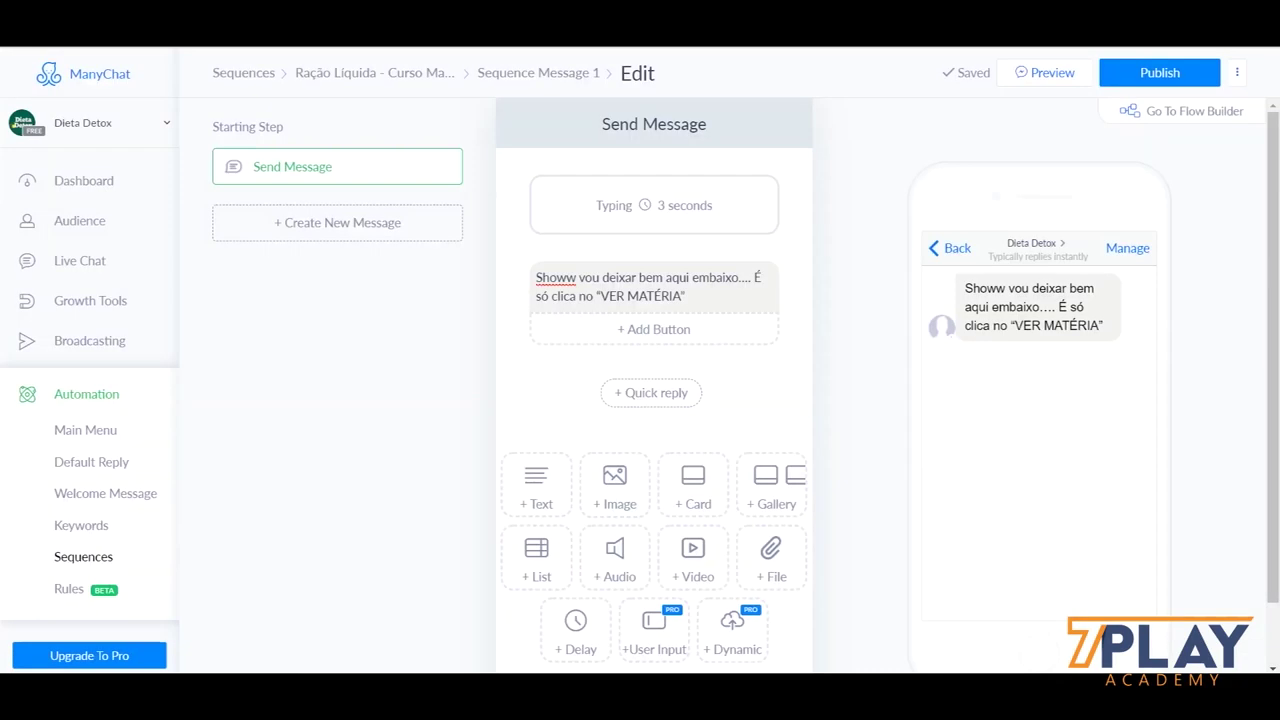
{"action": "left_click", "coordinate": [670, 341]}
{"action": "key", "text": "ctrl+v"}
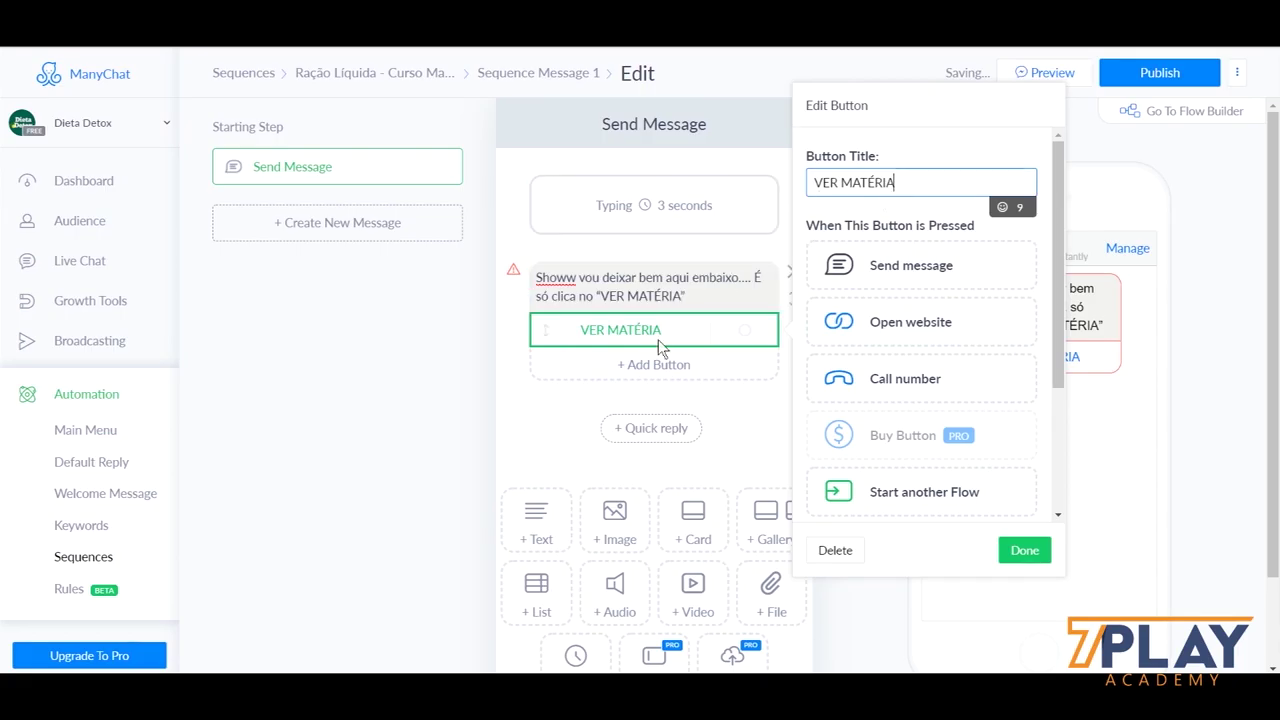
Step: Review the button's title and the actions available for when it is pressed, down to the additional actions
{"action": "left_click_drag", "start_coordinate": [818, 157], "coordinate": [893, 160]}
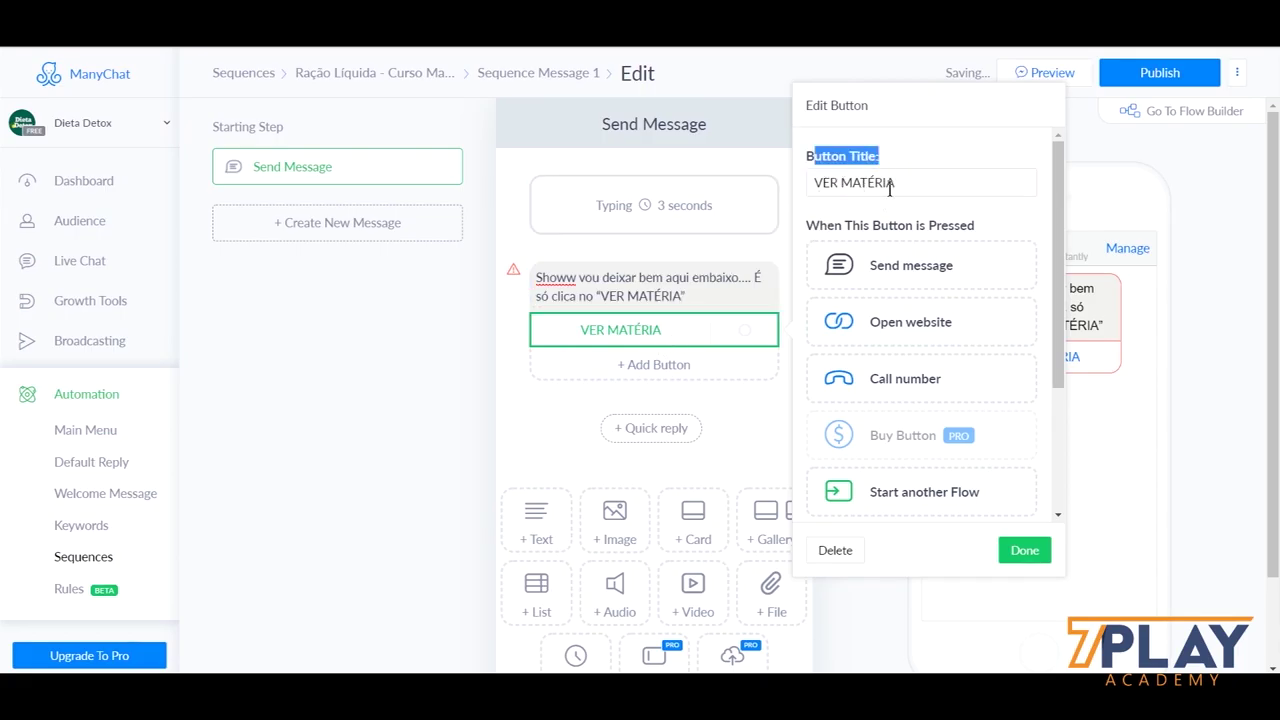
{"action": "left_click", "coordinate": [890, 185]}
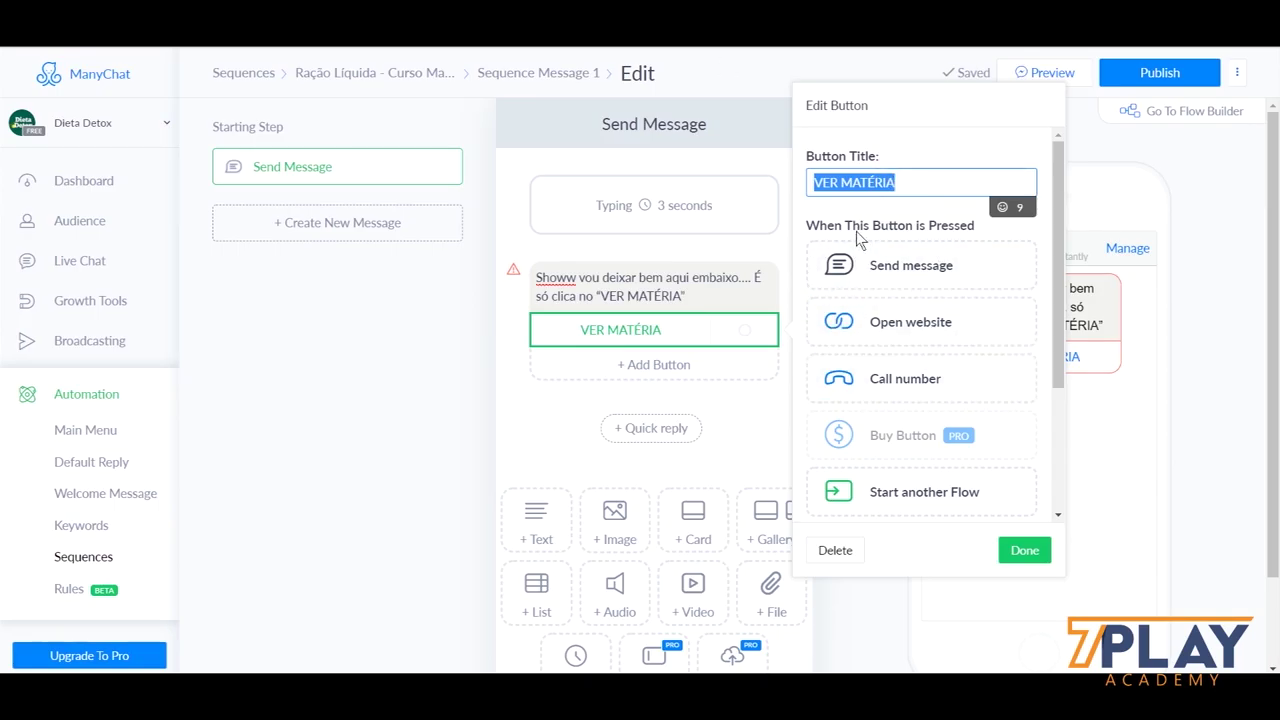
{"action": "left_click", "coordinate": [822, 242]}
{"action": "left_click_drag", "start_coordinate": [808, 228], "coordinate": [980, 231]}
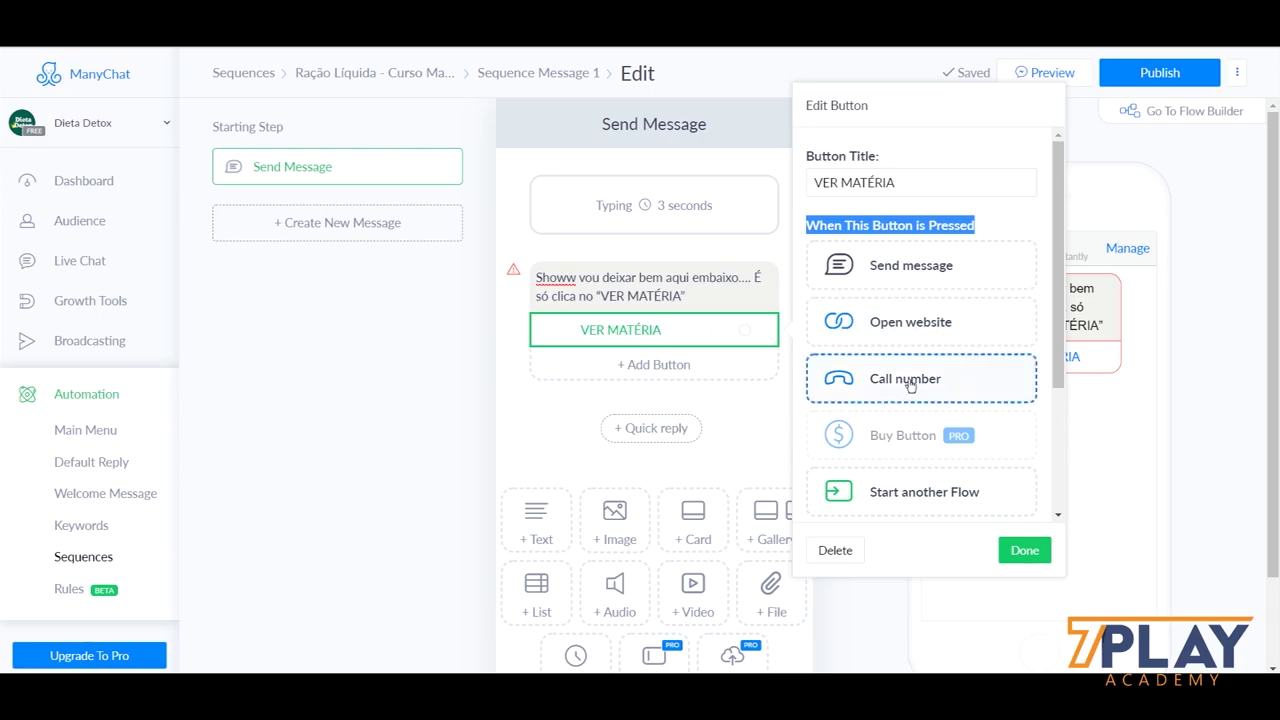
{"action": "scroll", "coordinate": [960, 378], "scroll_direction": "down", "scroll_amount": 1}
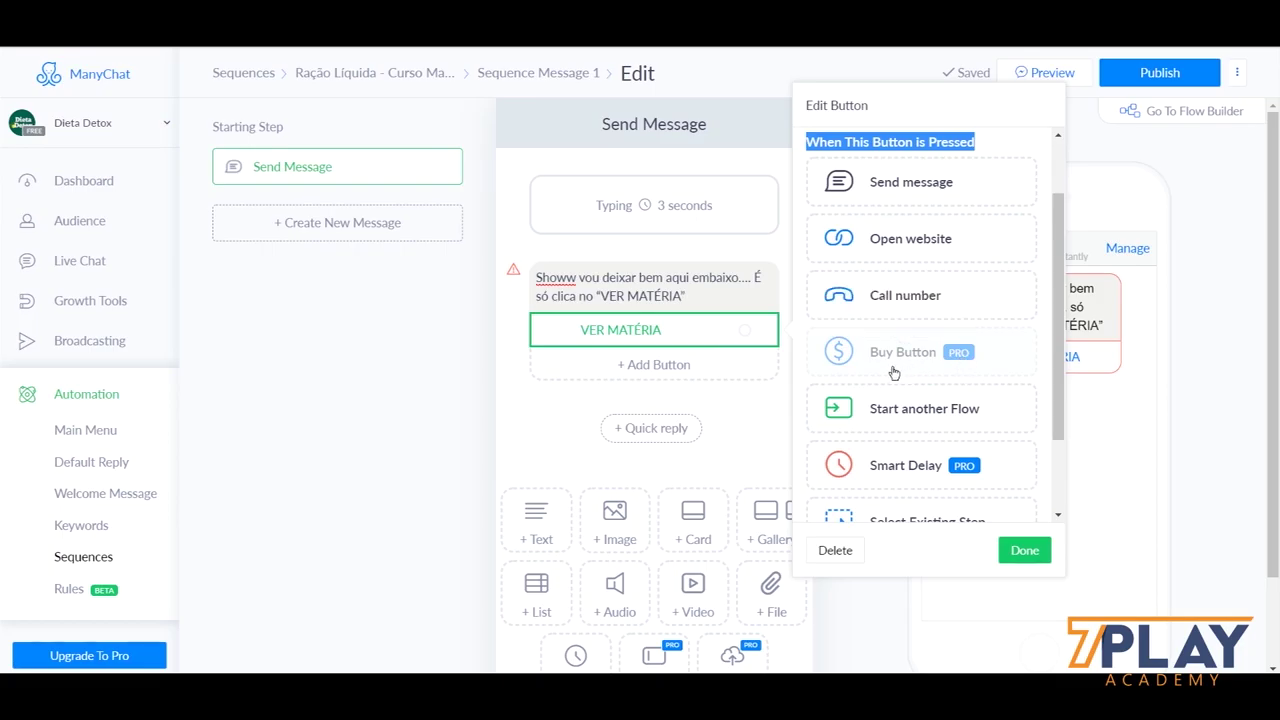
{"action": "scroll", "coordinate": [894, 373], "scroll_direction": "down", "scroll_amount": 2}
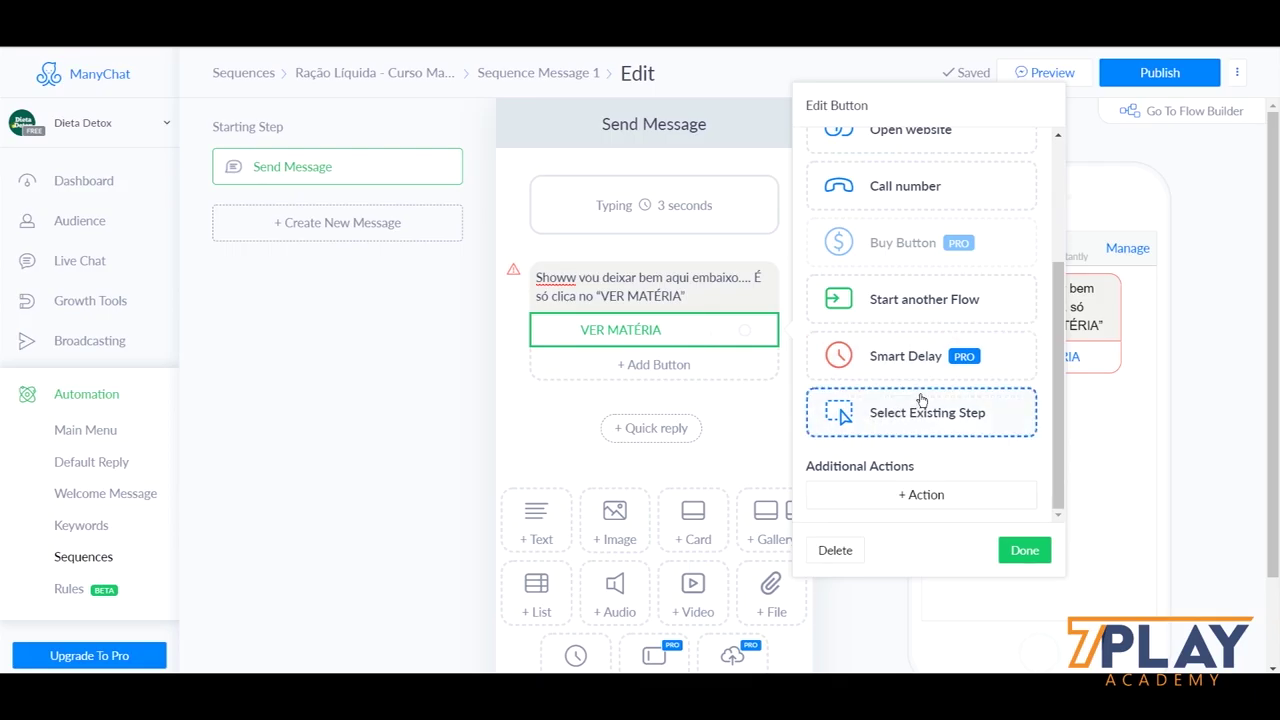
{"action": "scroll", "coordinate": [922, 400], "scroll_direction": "up", "scroll_amount": 3}
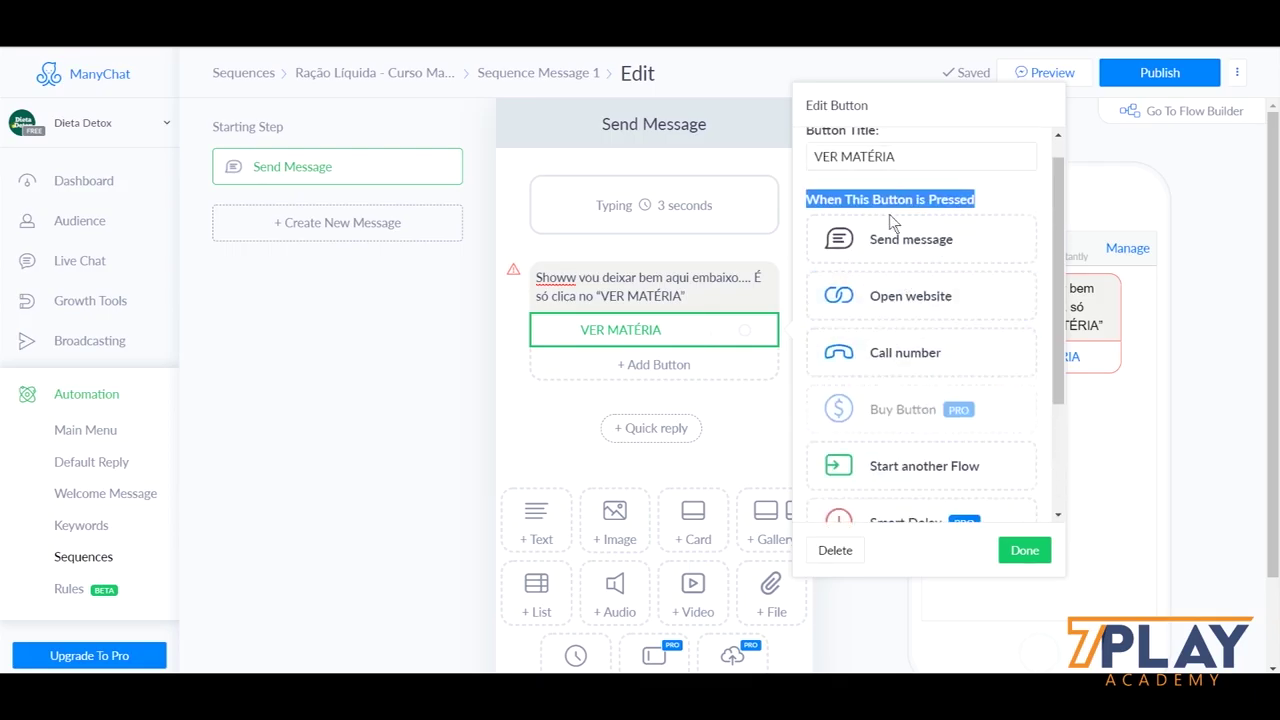
Step: Make the VER MATÉRIA button open the website seuadvertorial7play.com.br with the Native webview size
{"action": "left_click", "coordinate": [896, 300]}
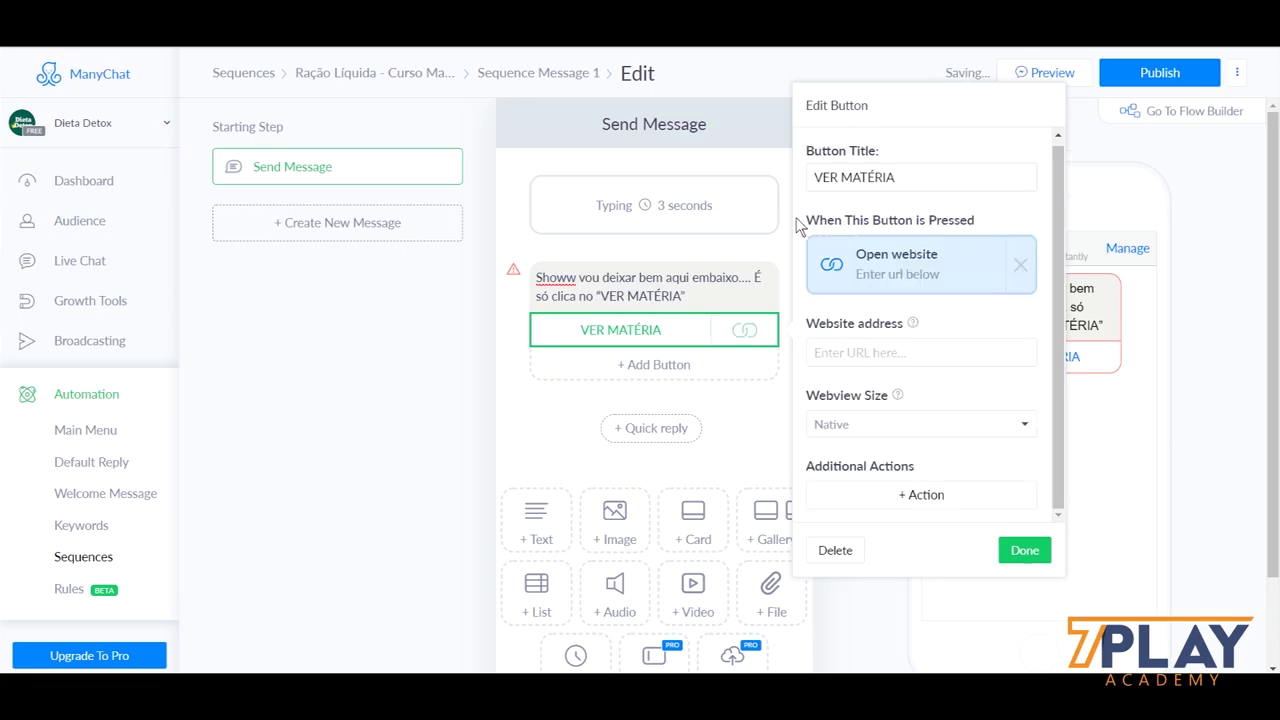
{"action": "left_click", "coordinate": [903, 356]}
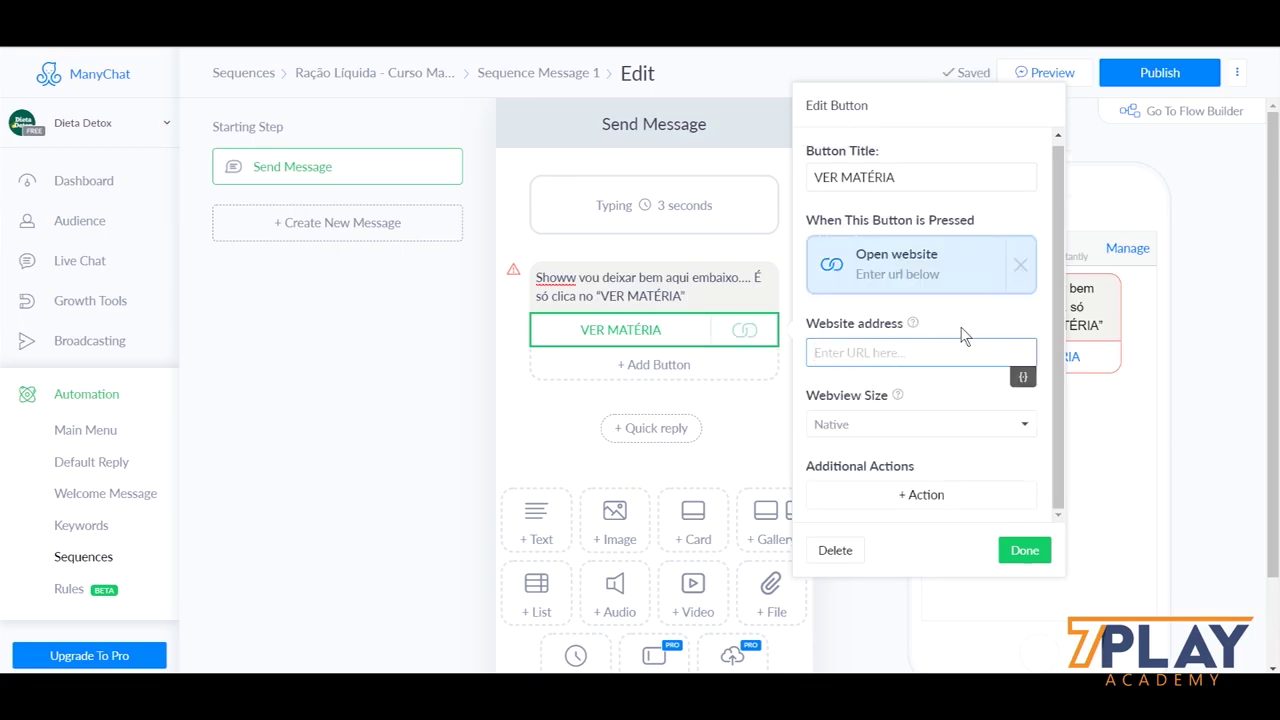
{"action": "type", "text": "seu"}
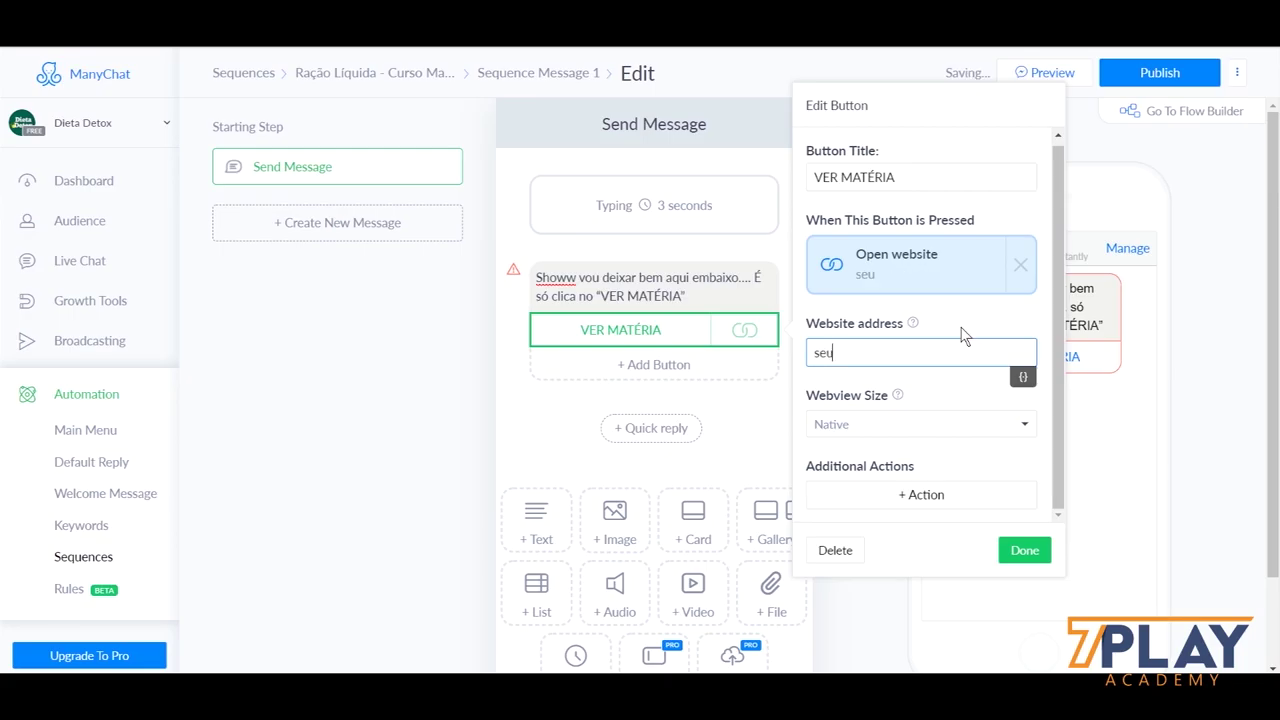
{"action": "type", "text": "advertorial7play.com.br"}
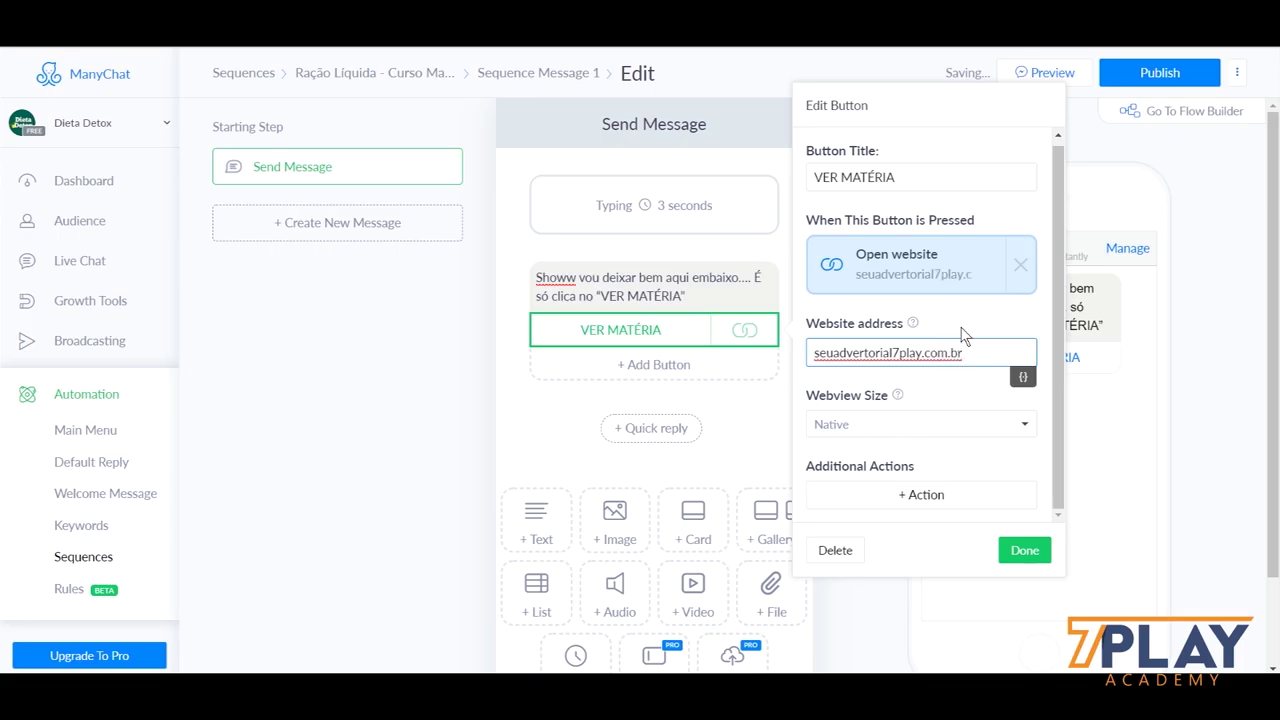
{"action": "left_click", "coordinate": [963, 333]}
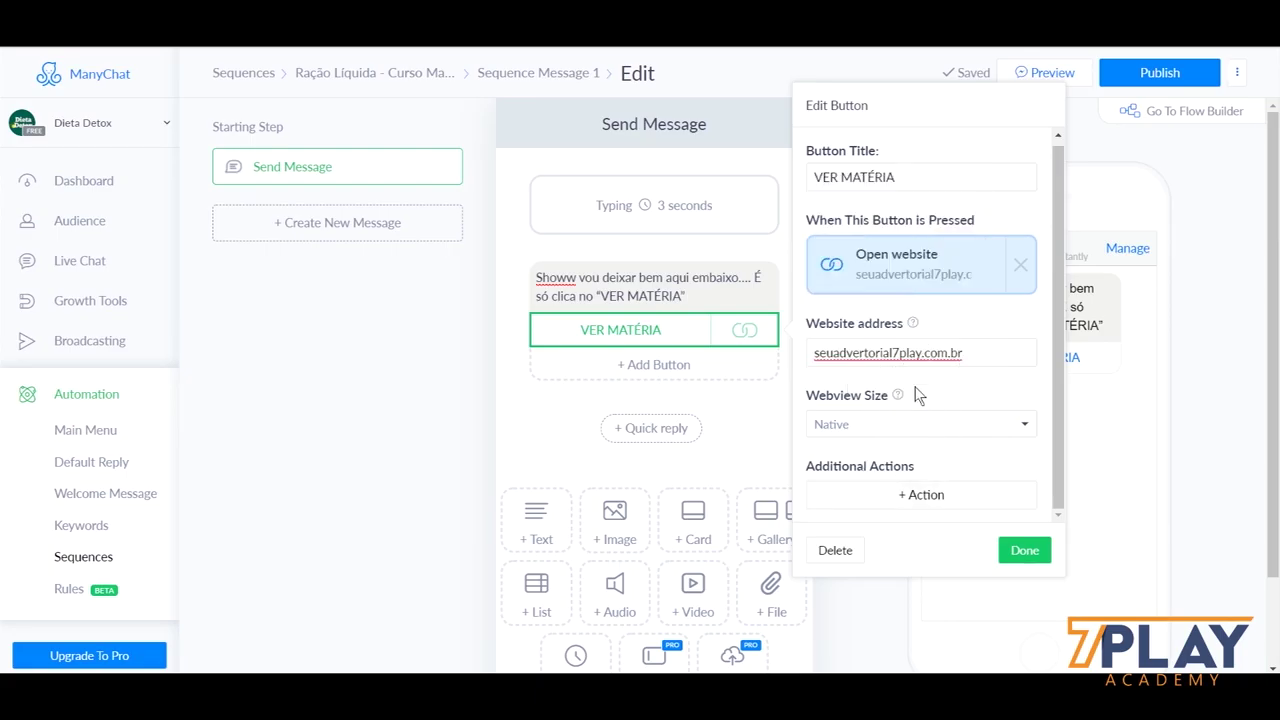
{"action": "left_click", "coordinate": [985, 428]}
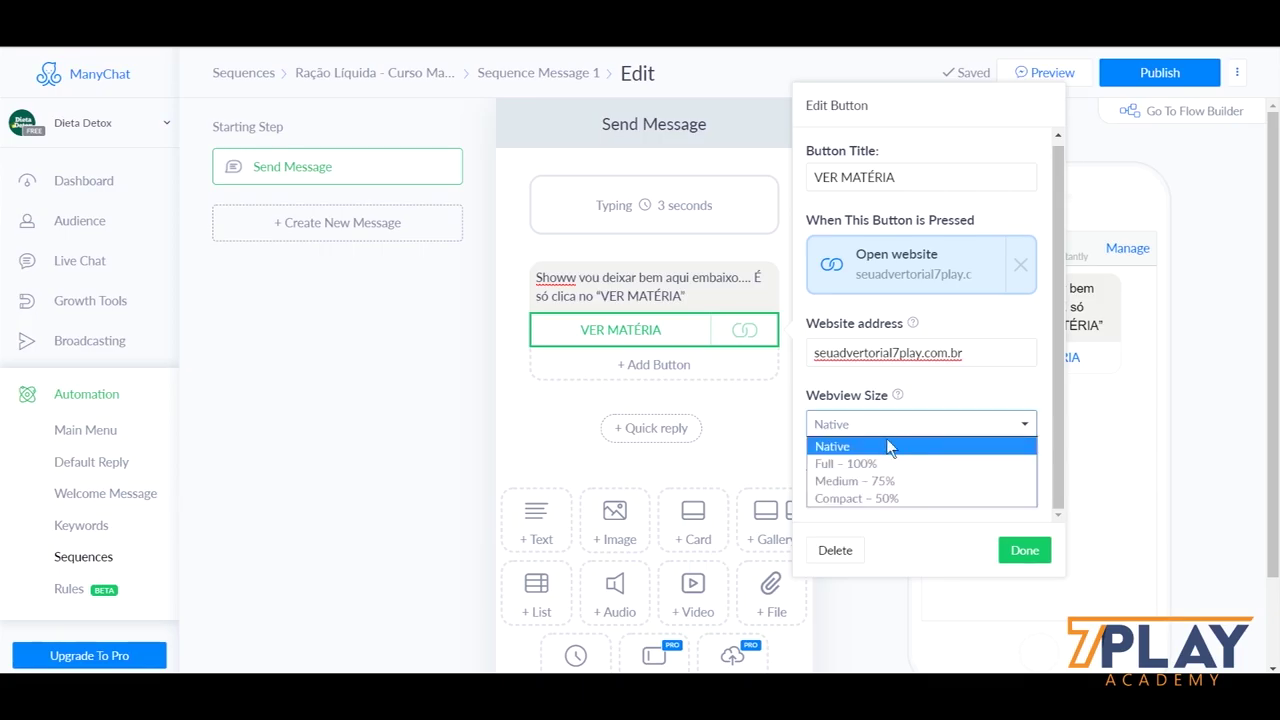
{"action": "left_click", "coordinate": [903, 446]}
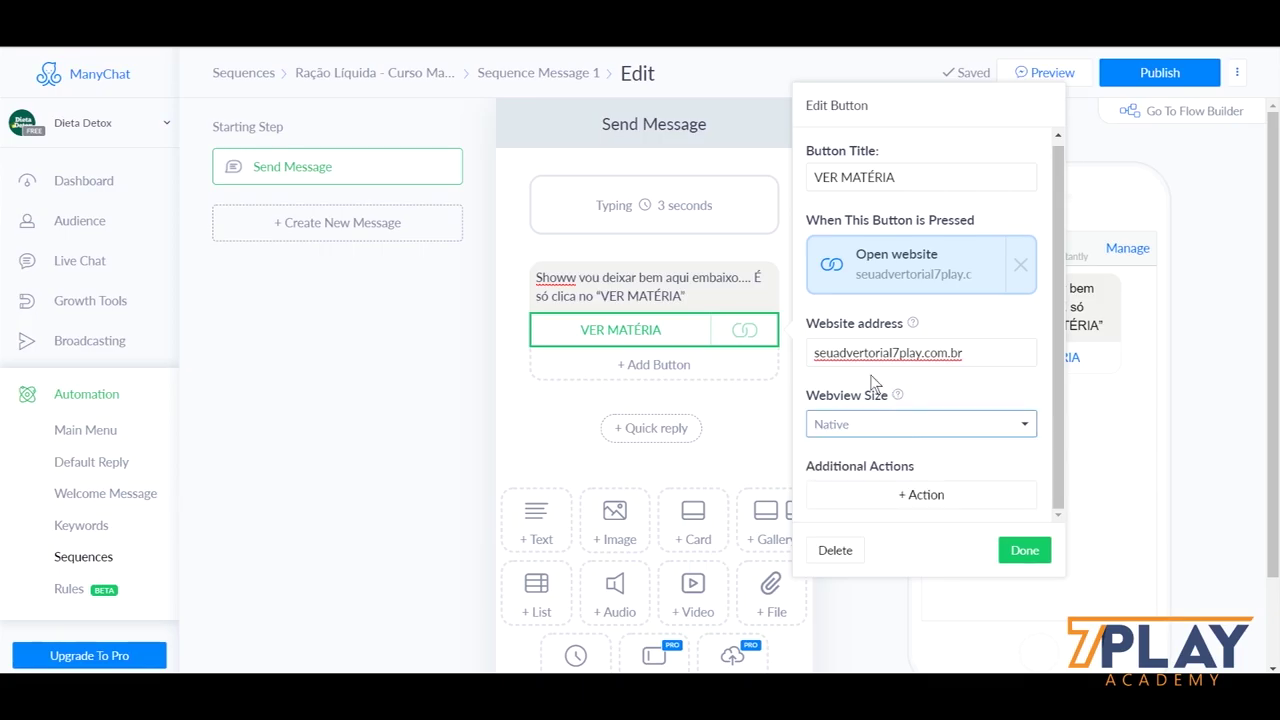
Step: Add an Add Tag action with the tag lead-clicou-no-advertorial to the VER MATÉRIA button and finish editing the button
{"action": "left_click", "coordinate": [958, 494]}
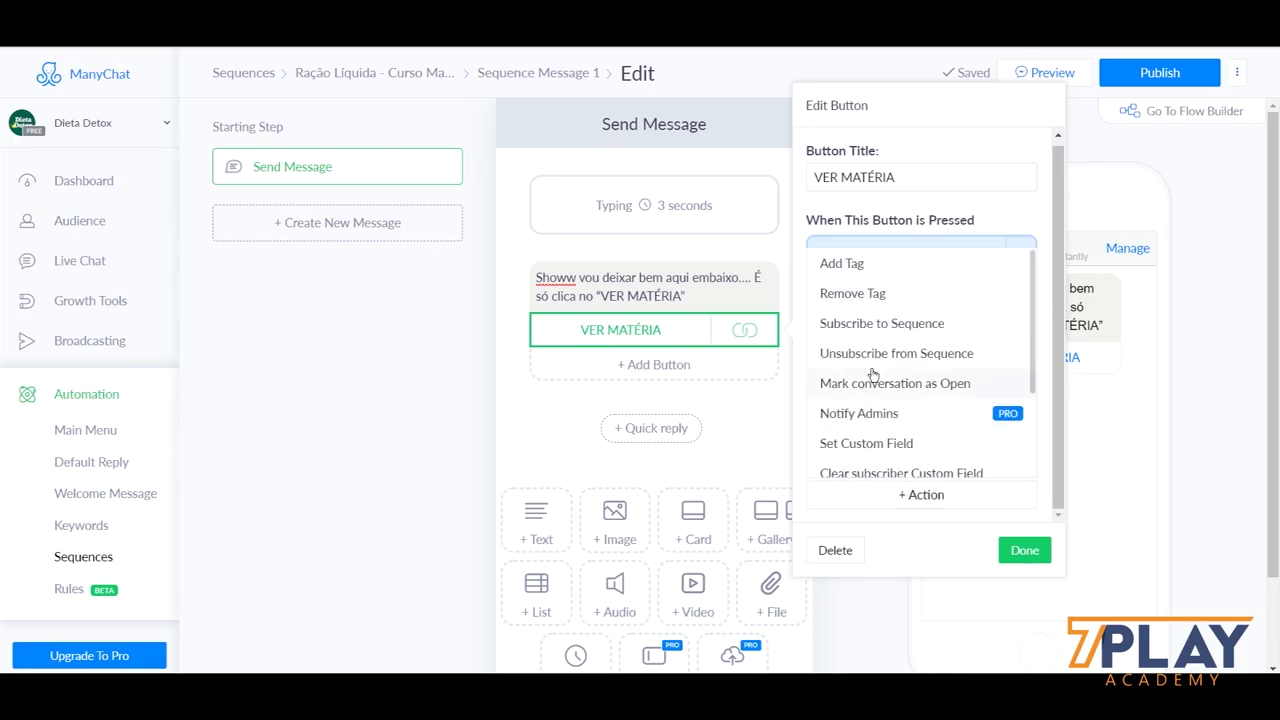
{"action": "left_click", "coordinate": [848, 264]}
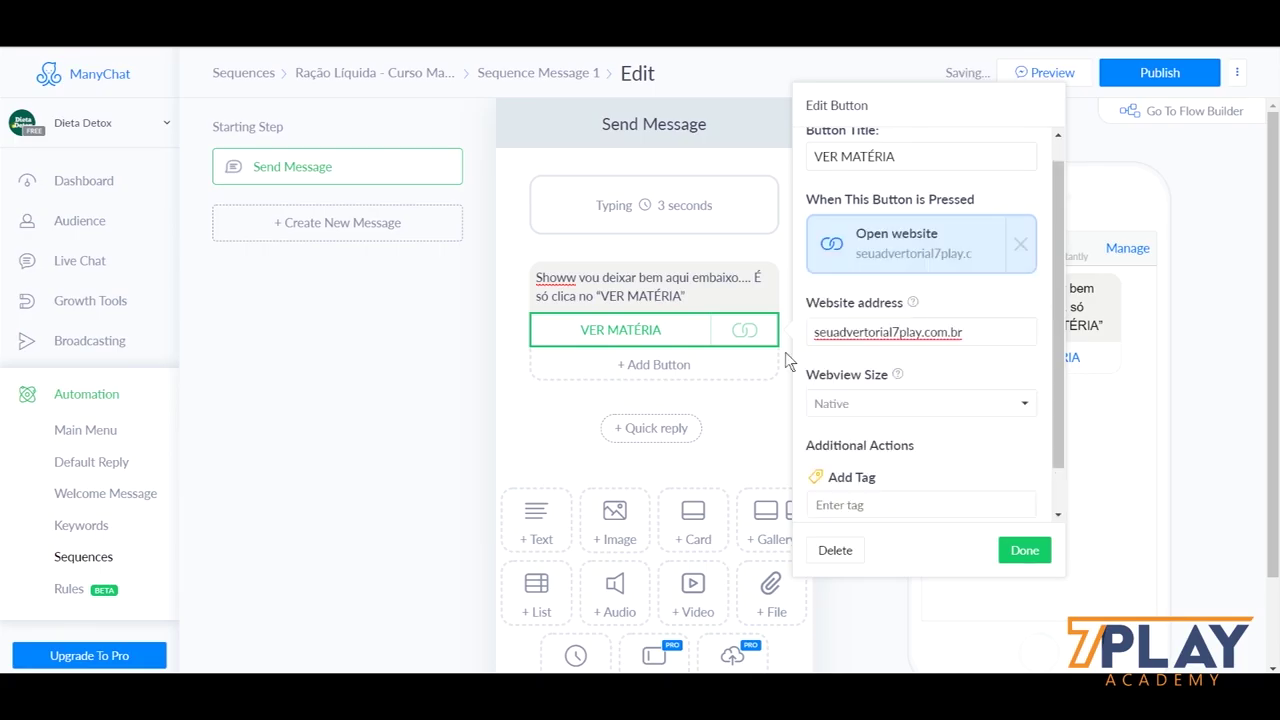
{"action": "scroll", "coordinate": [916, 457], "scroll_direction": "down", "scroll_amount": 1}
{"action": "left_click", "coordinate": [910, 450]}
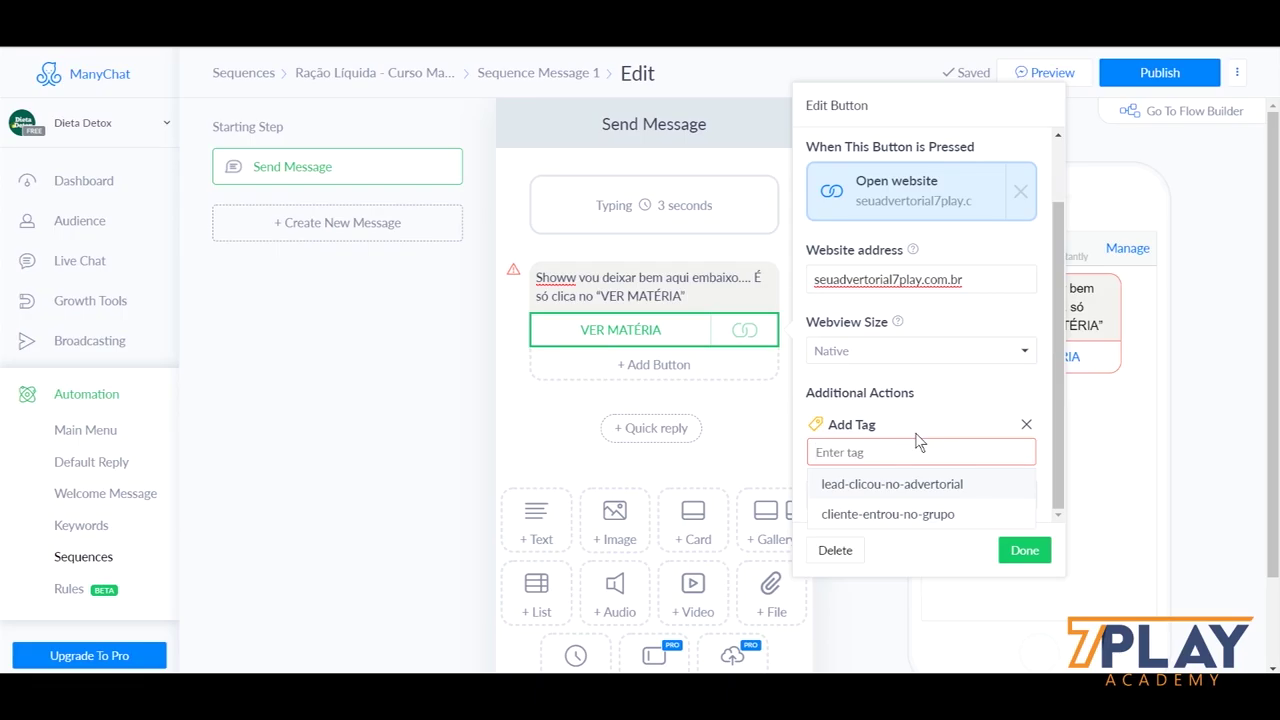
{"action": "left_click", "coordinate": [888, 487]}
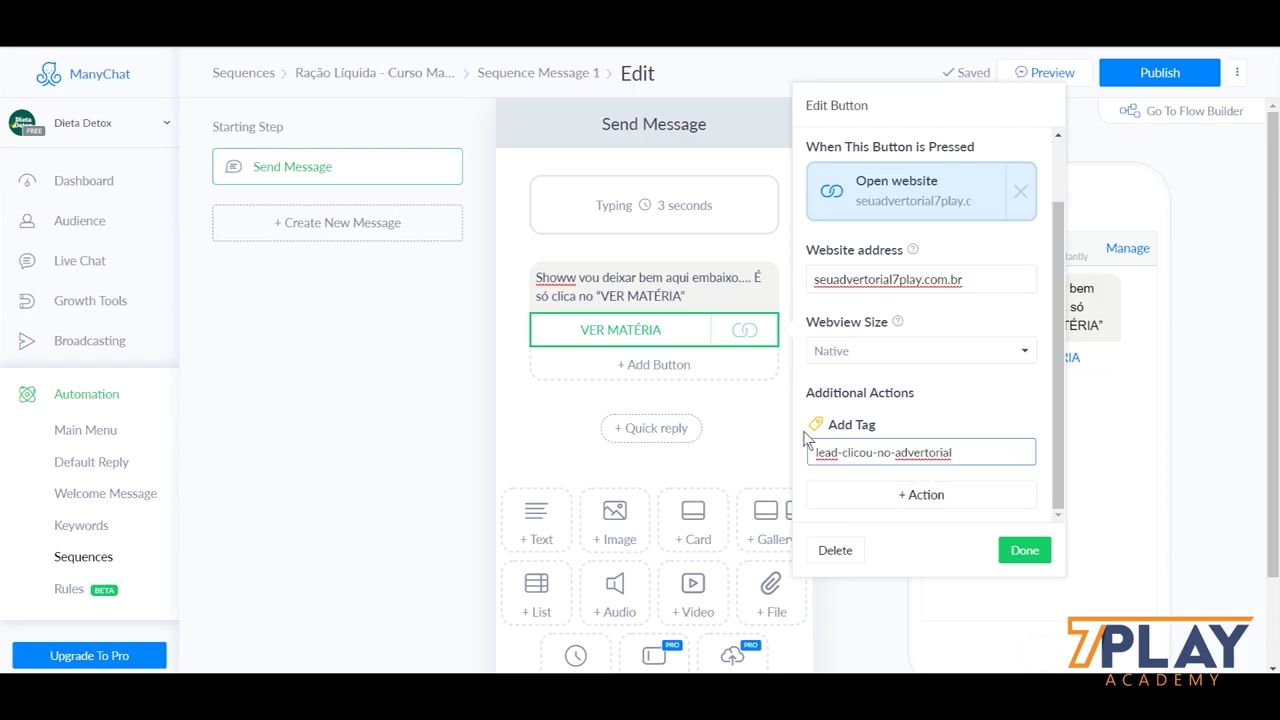
{"action": "left_click", "coordinate": [808, 428]}
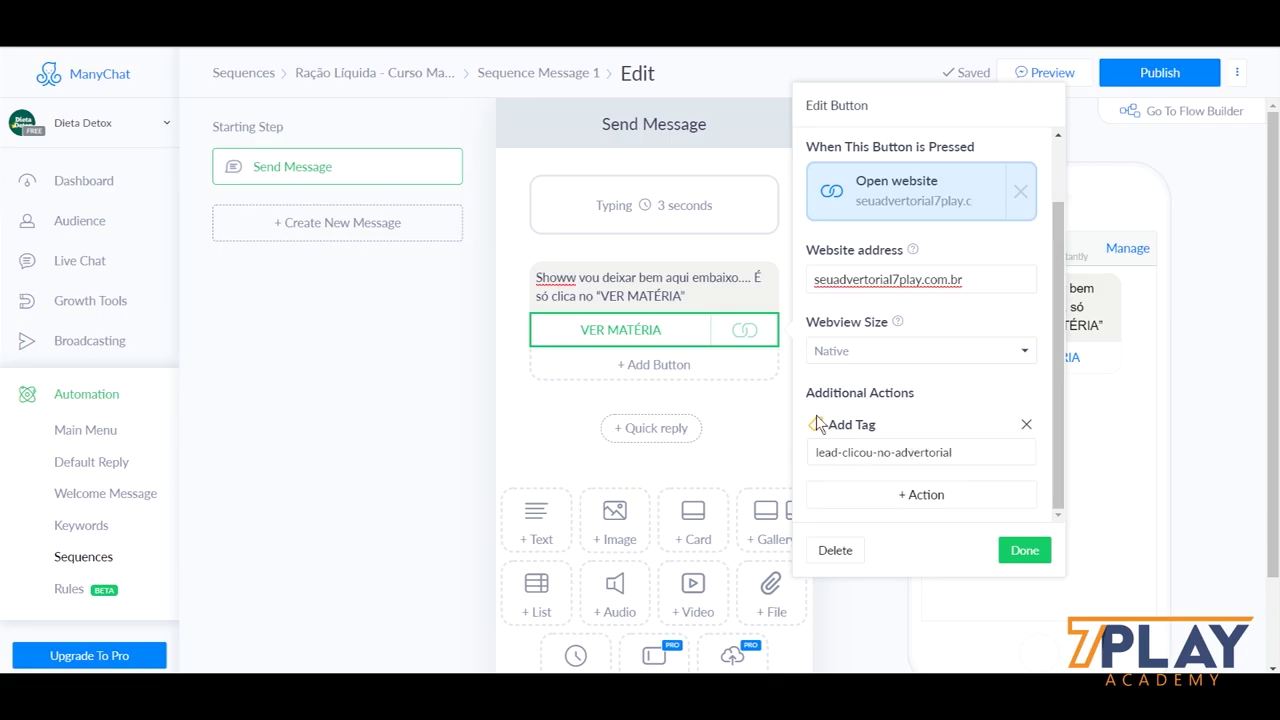
{"action": "left_click", "coordinate": [1024, 550]}
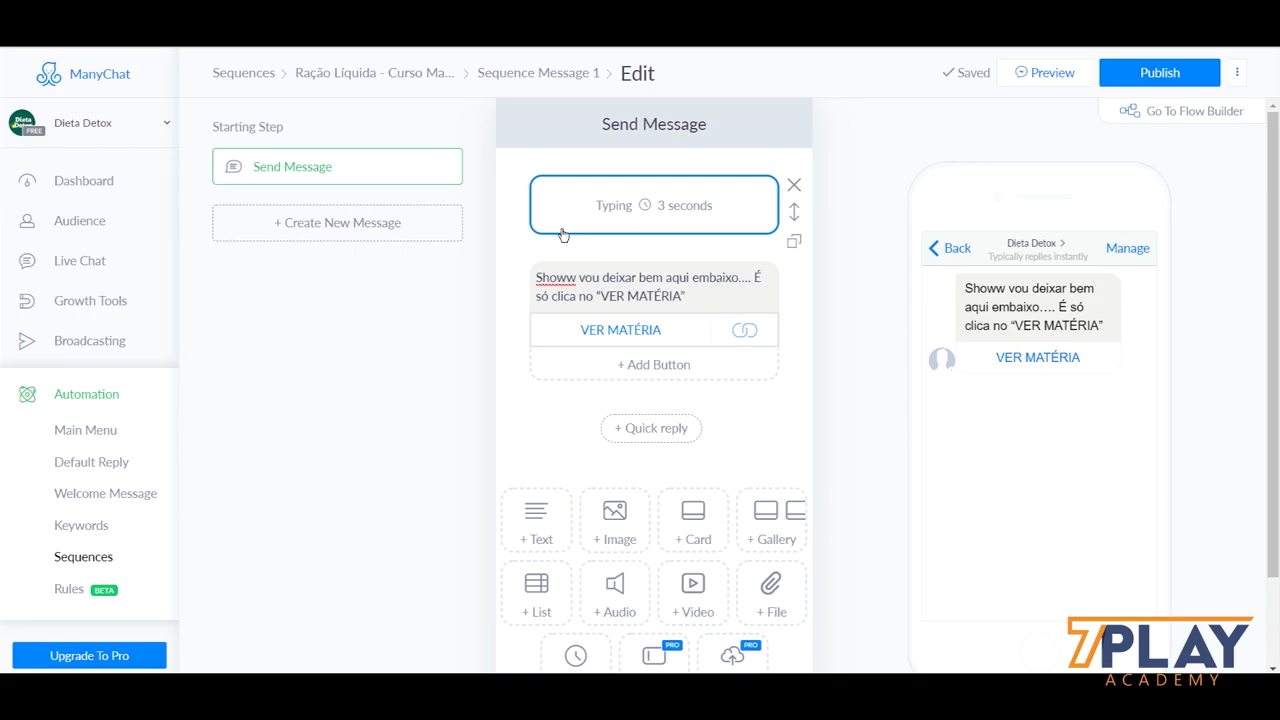
Step: Copy the Terceira mensagem text from the funnel document and add an empty text block at the end of the ManyChat message
{"action": "key", "text": "ctrl+Tab"}
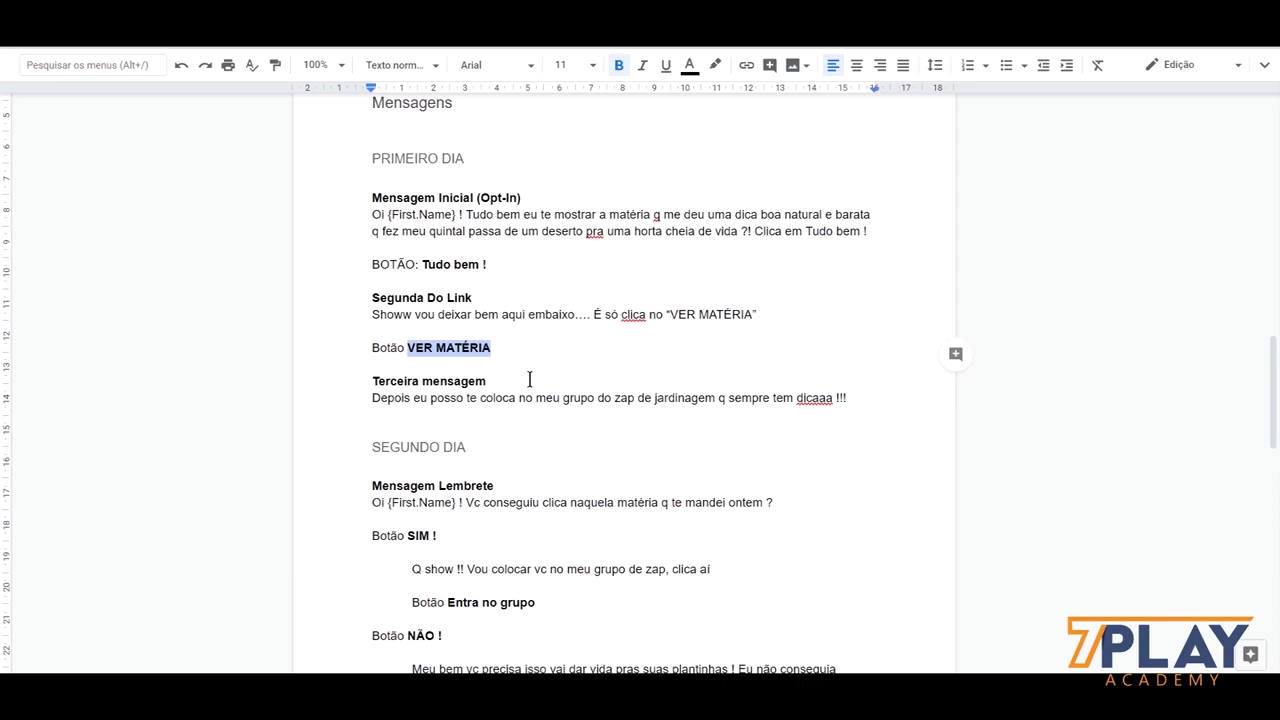
{"action": "left_click_drag", "start_coordinate": [910, 401], "coordinate": [371, 397]}
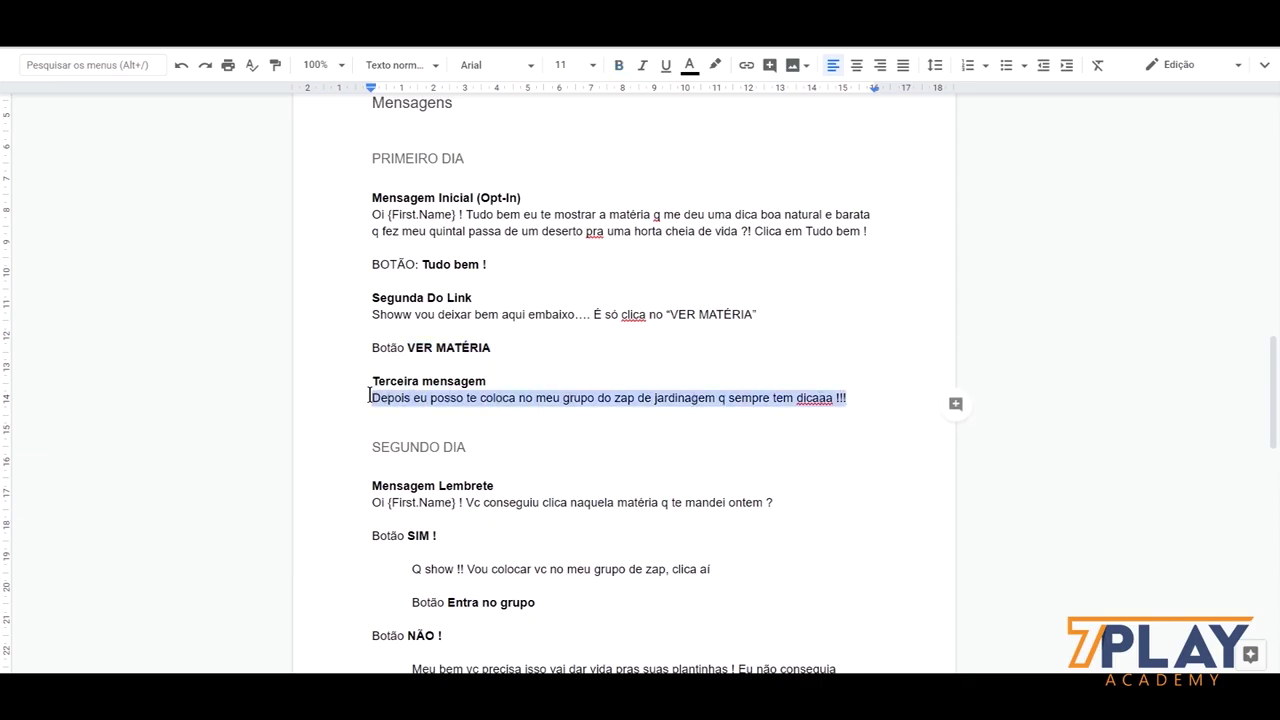
{"action": "right_click", "coordinate": [524, 400]}
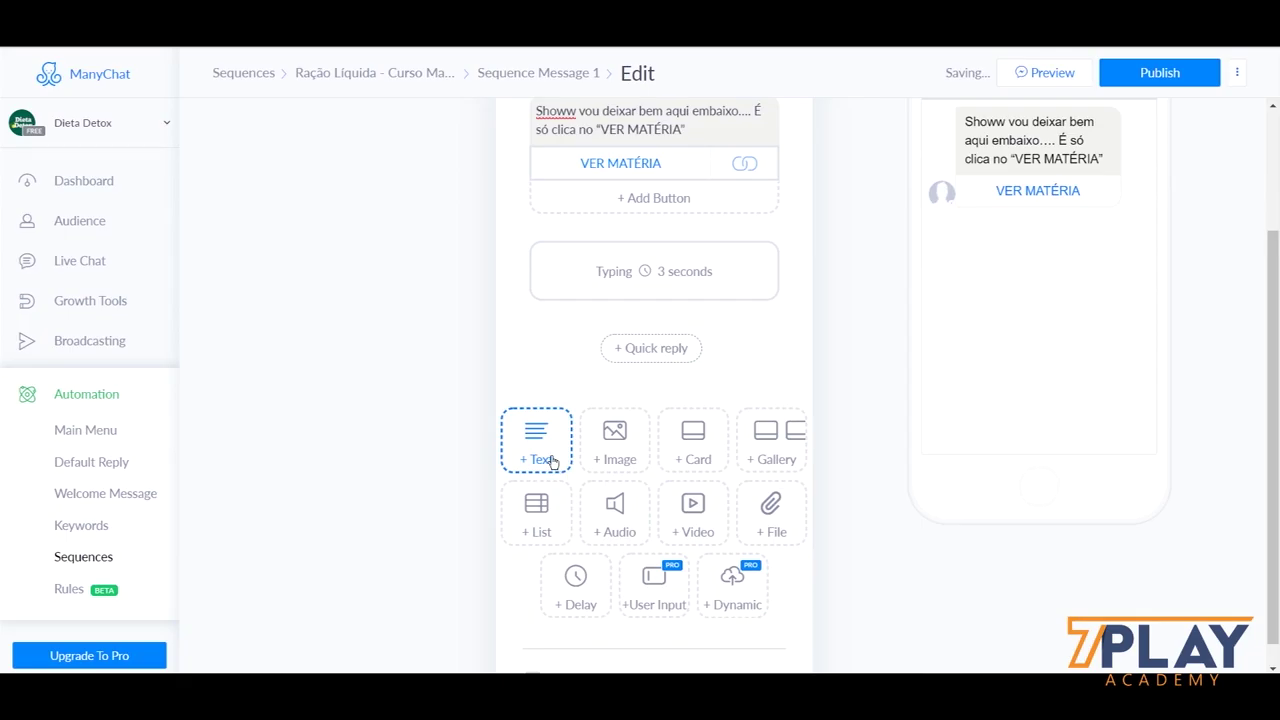
{"action": "left_click", "coordinate": [548, 456]}
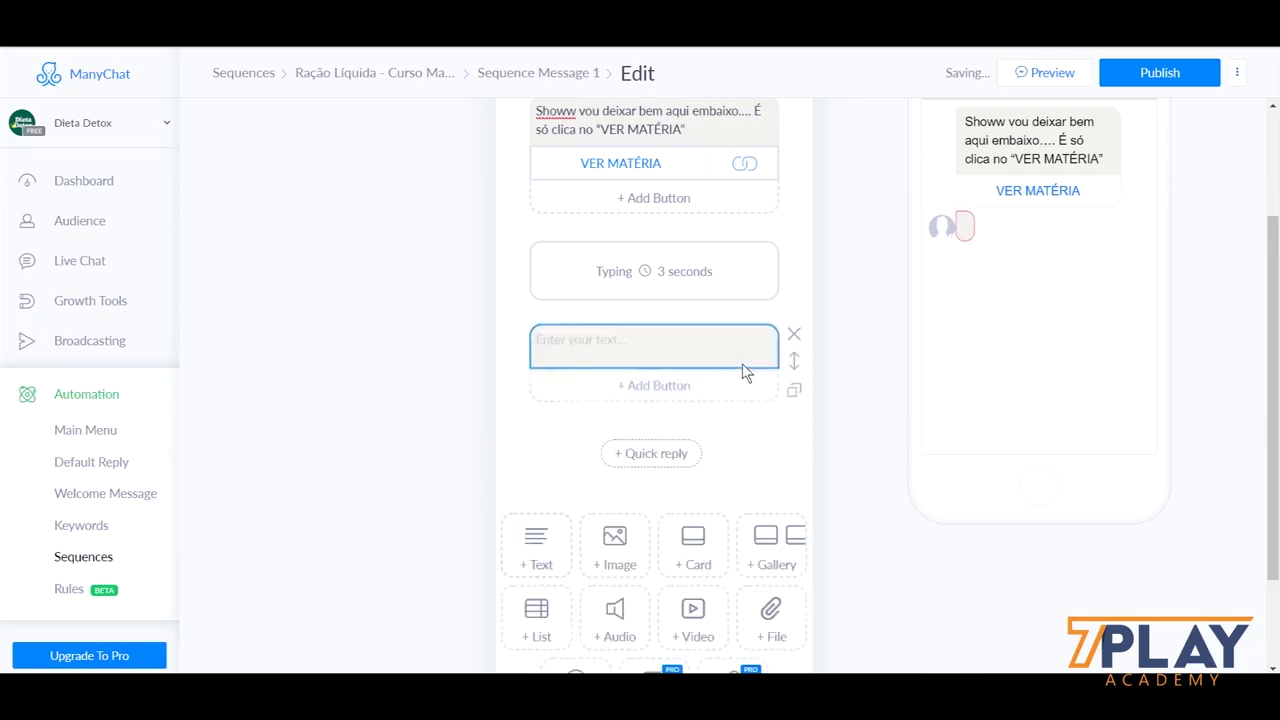
Step: Add another 3-second typing delay and move it above the empty text block
{"action": "scroll", "coordinate": [586, 620], "scroll_direction": "down", "scroll_amount": 2}
{"action": "left_click", "coordinate": [573, 628]}
{"action": "scroll", "coordinate": [677, 457], "scroll_direction": "up", "scroll_amount": 1}
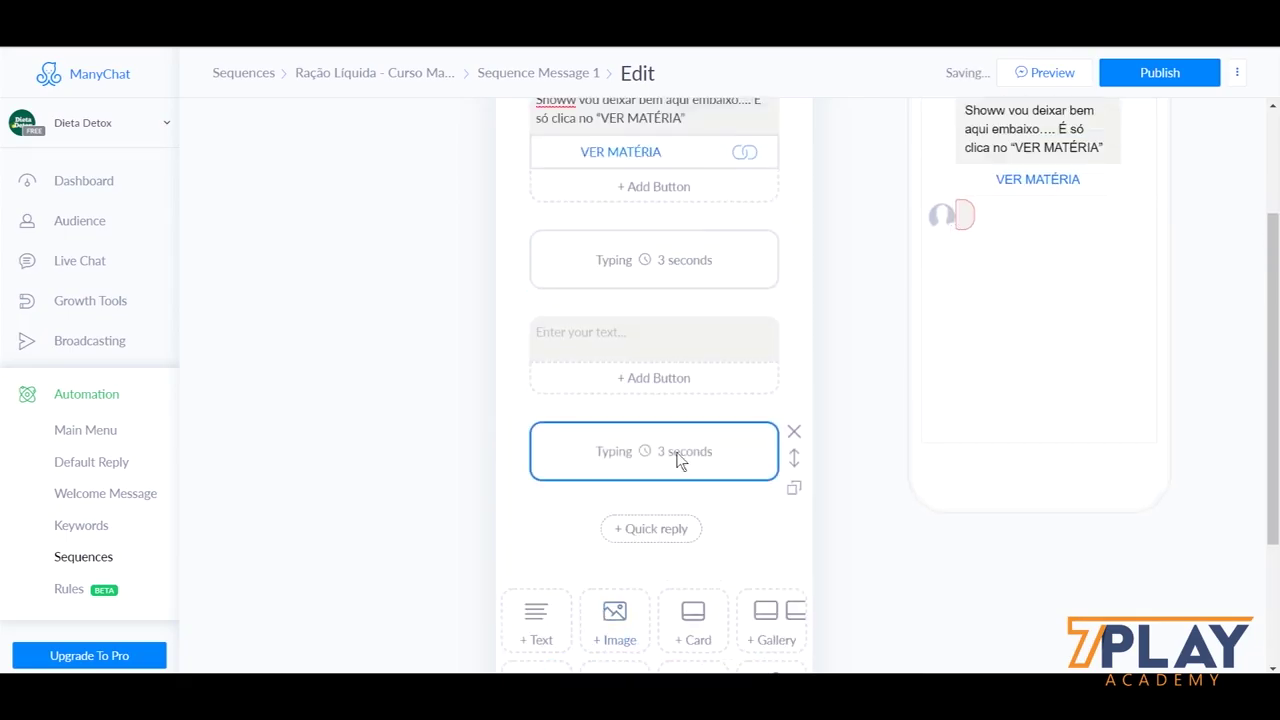
{"action": "left_click_drag", "start_coordinate": [794, 504], "coordinate": [776, 288]}
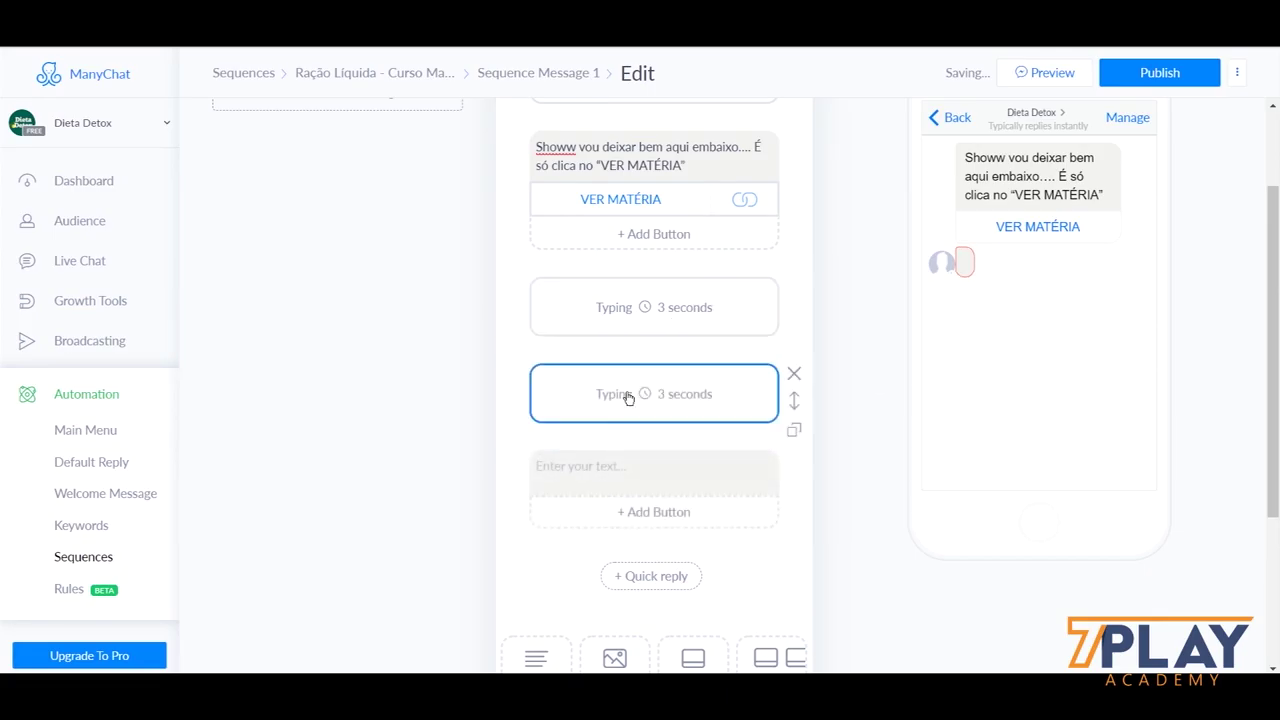
Step: Change the first delay below the VER MATÉRIA button to 2 seconds without the typing indicator
{"action": "left_click", "coordinate": [625, 320]}
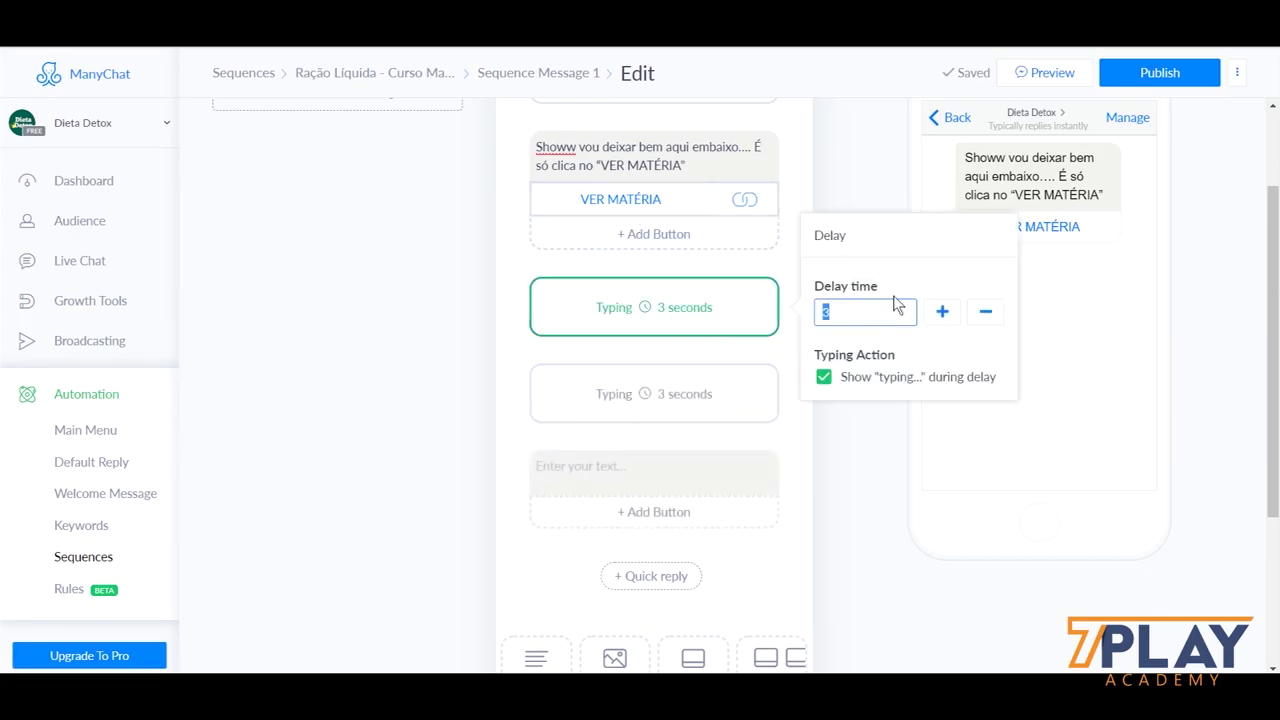
{"action": "left_click", "coordinate": [847, 384]}
{"action": "left_click", "coordinate": [984, 311]}
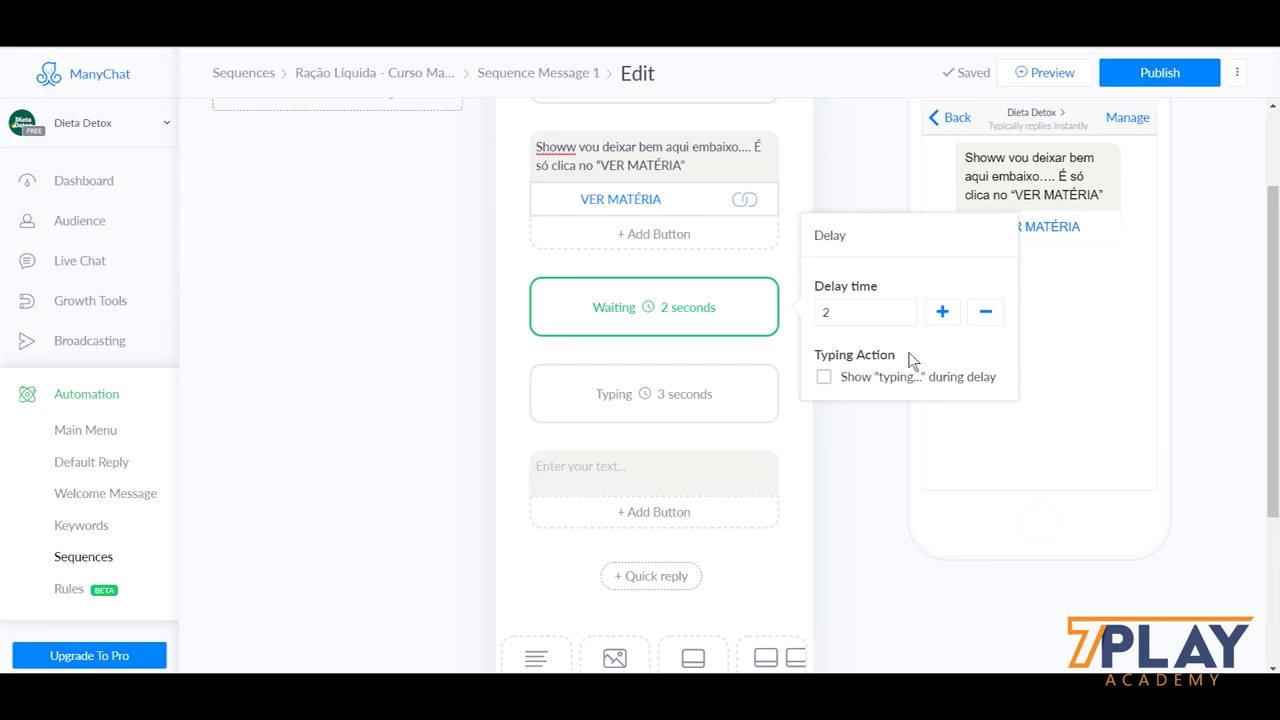
{"action": "left_click", "coordinate": [500, 328]}
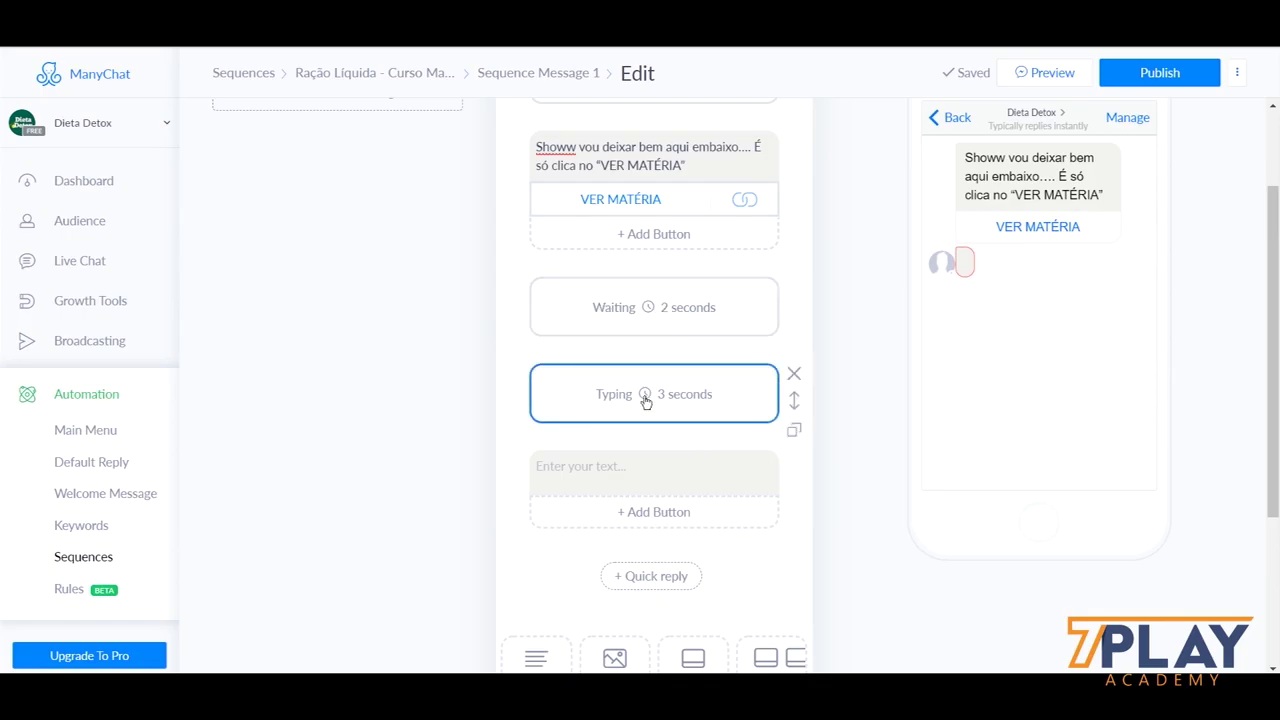
Step: Paste the copied text "Depois eu posso te coloca no meu grupo do zap..." into the empty text block and append a smiling emoji
{"action": "left_click", "coordinate": [622, 467]}
{"action": "right_click", "coordinate": [622, 467]}
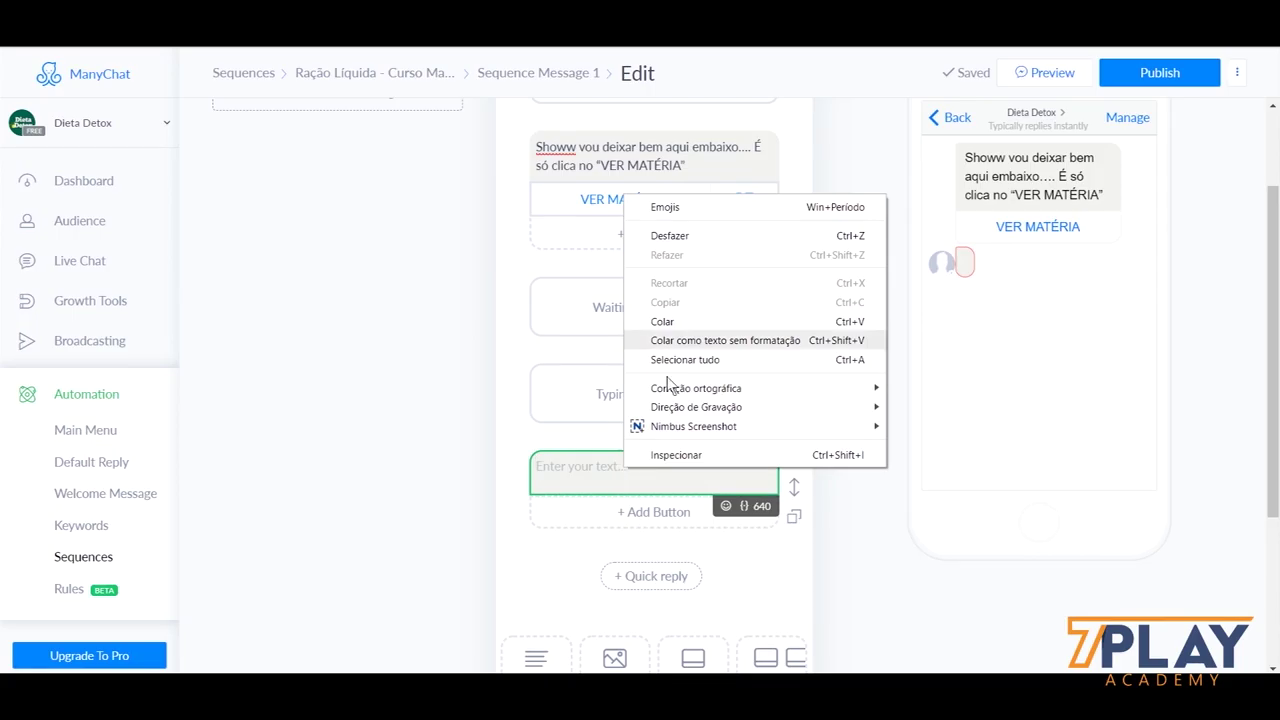
{"action": "left_click", "coordinate": [679, 322]}
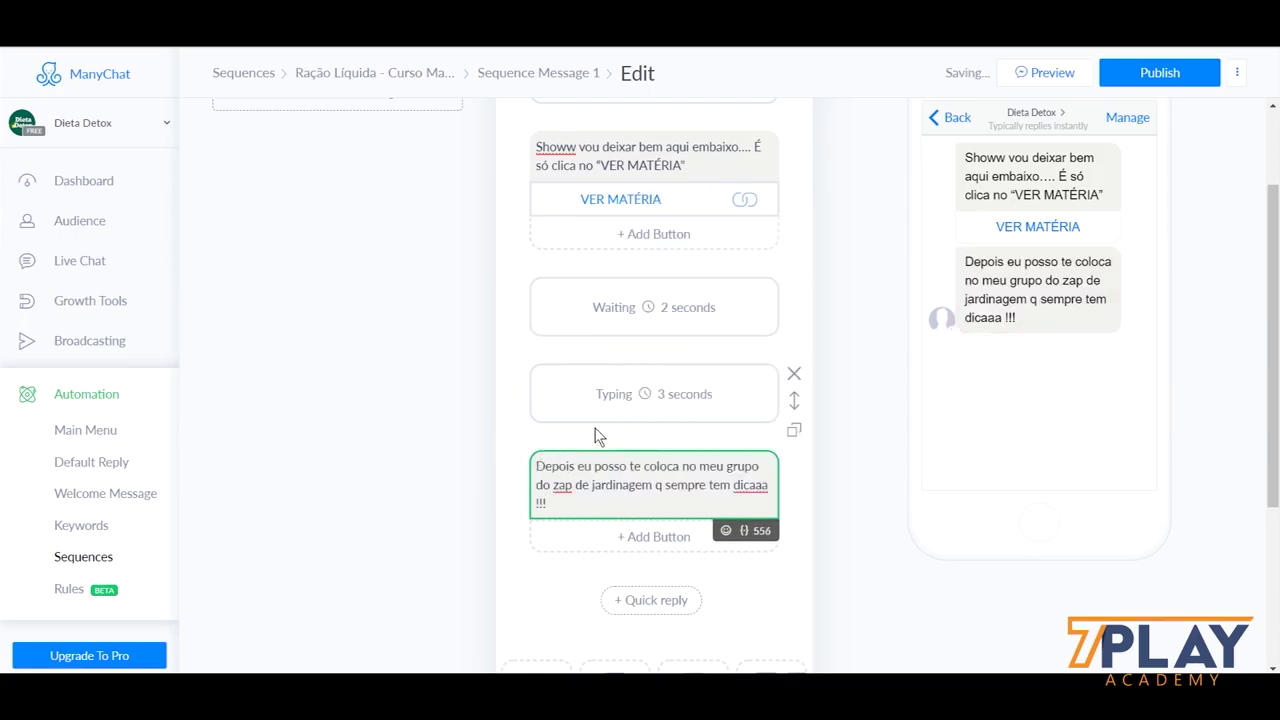
{"action": "left_click", "coordinate": [726, 530]}
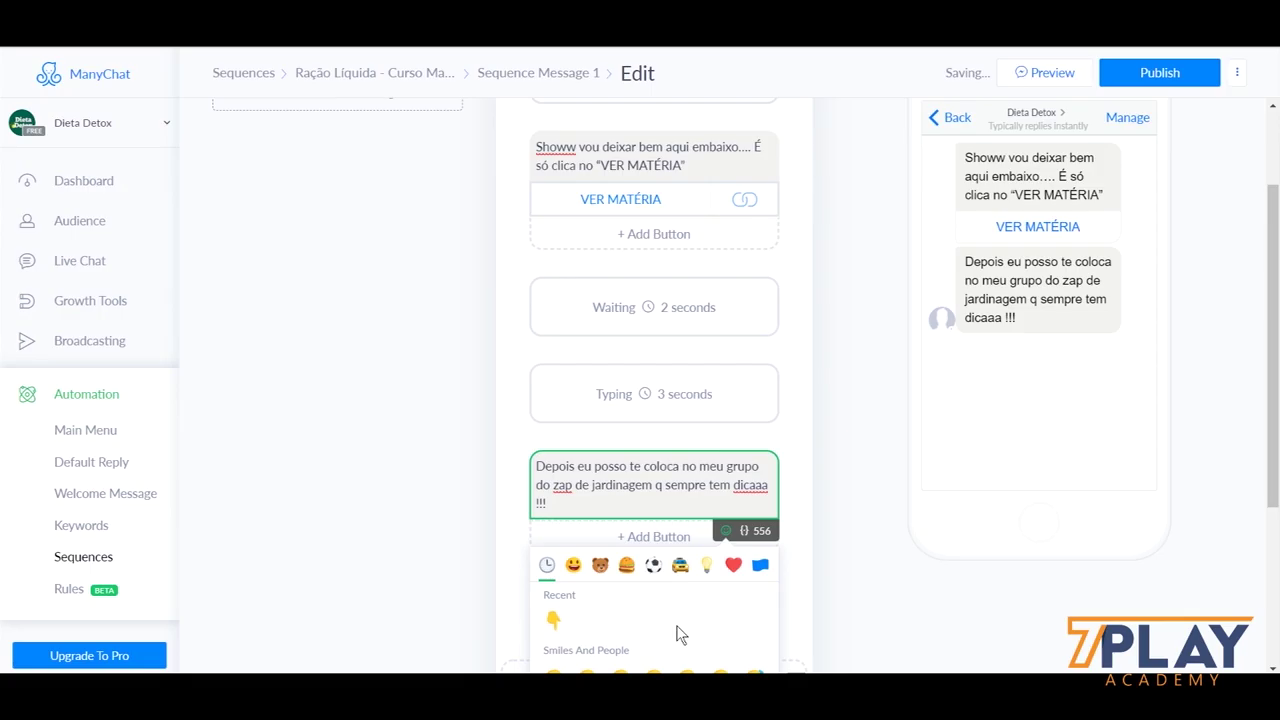
{"action": "scroll", "coordinate": [679, 637], "scroll_direction": "down", "scroll_amount": 2}
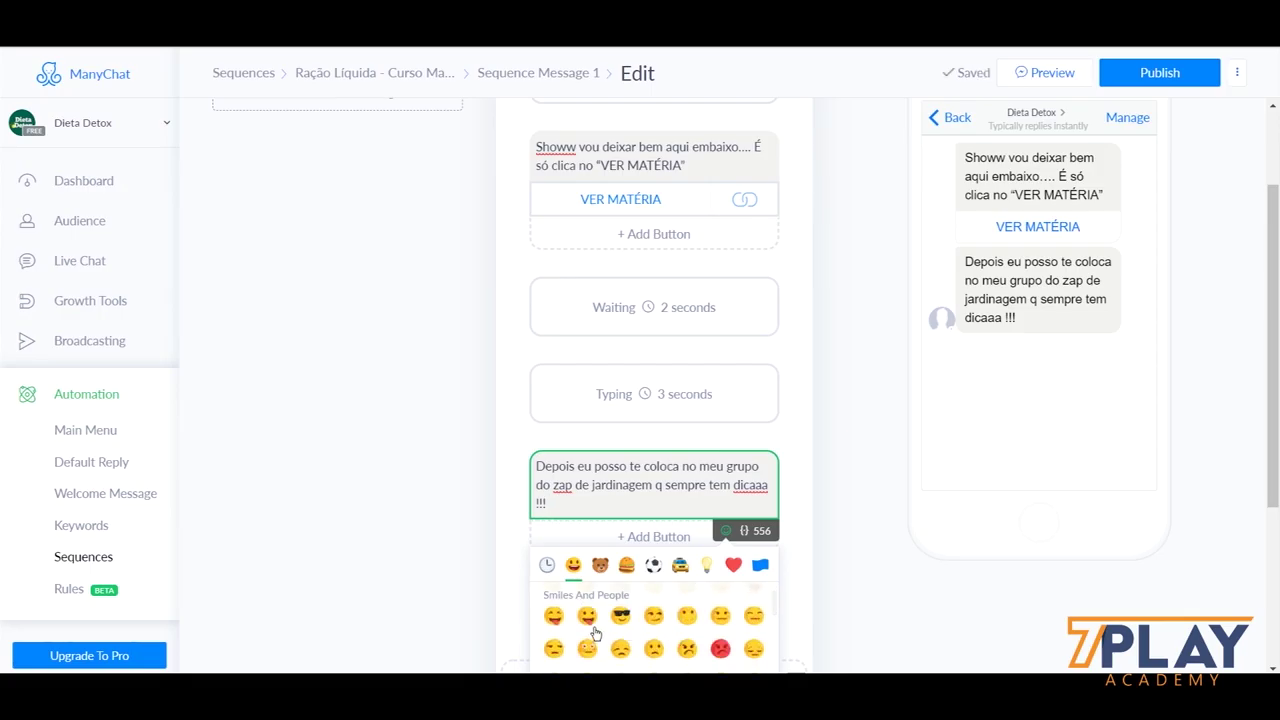
{"action": "scroll", "coordinate": [673, 634], "scroll_direction": "down", "scroll_amount": 1}
{"action": "left_click", "coordinate": [654, 633]}
{"action": "left_click", "coordinate": [508, 412]}
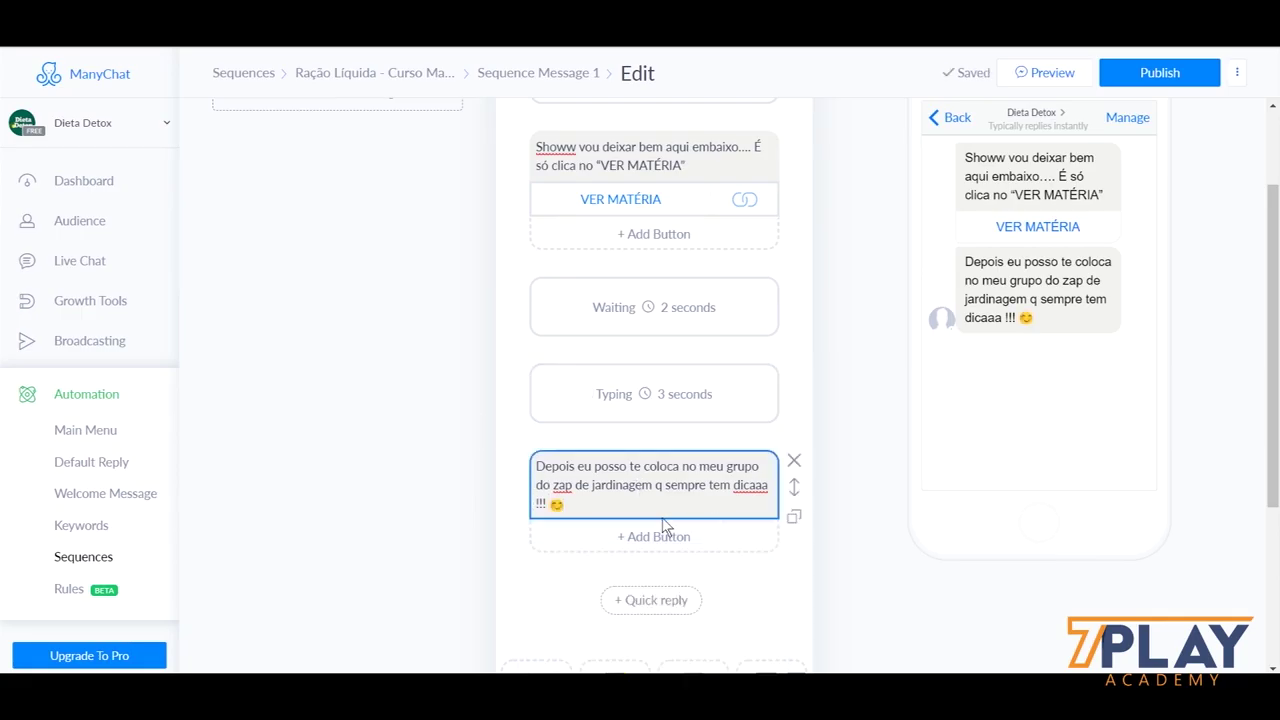
Step: Add another delay block and move it to the very start of the message, above the existing typing delay
{"action": "scroll", "coordinate": [650, 521], "scroll_direction": "up", "scroll_amount": 3}
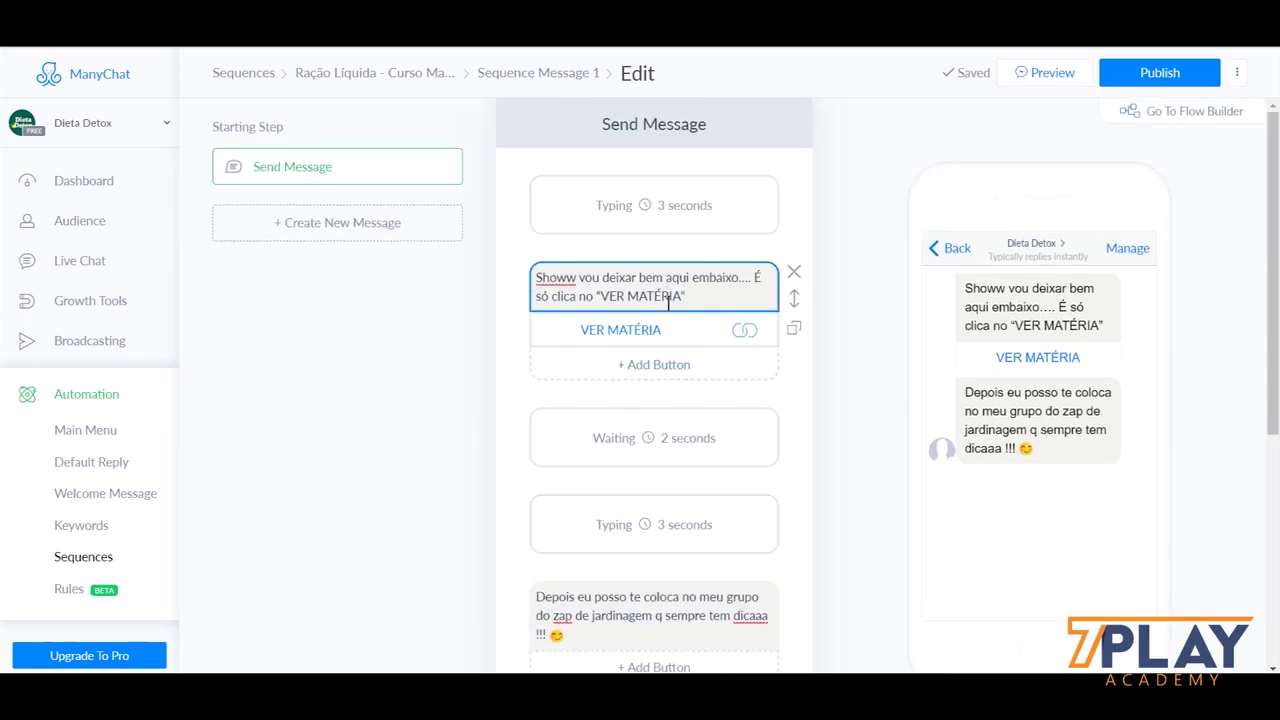
{"action": "scroll", "coordinate": [668, 300], "scroll_direction": "down", "scroll_amount": 3}
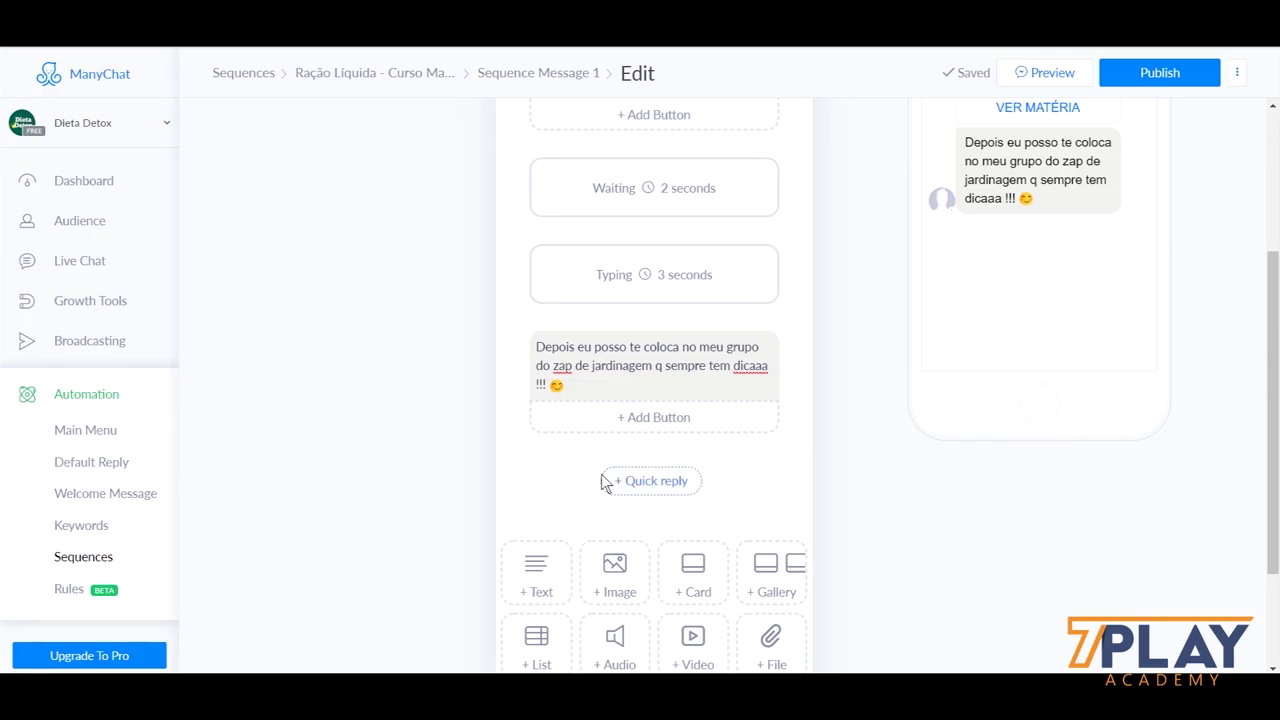
{"action": "scroll", "coordinate": [605, 474], "scroll_direction": "up", "scroll_amount": 2}
{"action": "scroll", "coordinate": [598, 476], "scroll_direction": "up", "scroll_amount": 1}
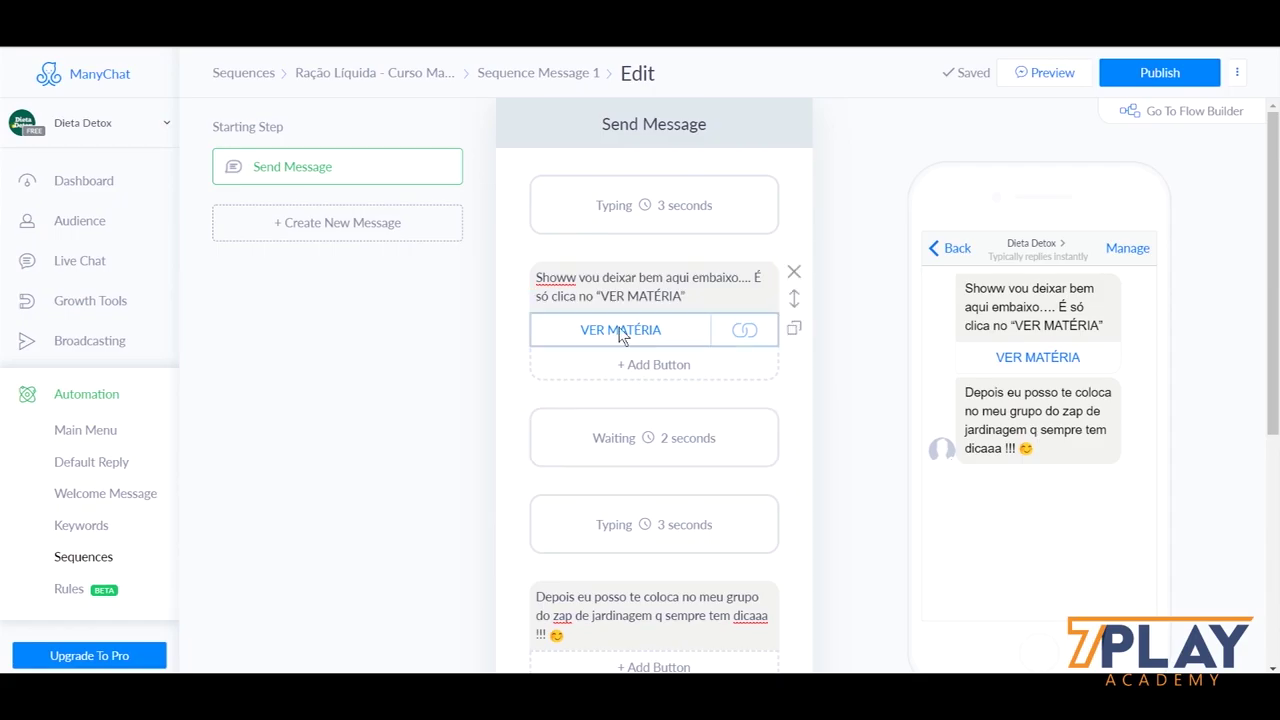
{"action": "scroll", "coordinate": [609, 331], "scroll_direction": "down", "scroll_amount": 5}
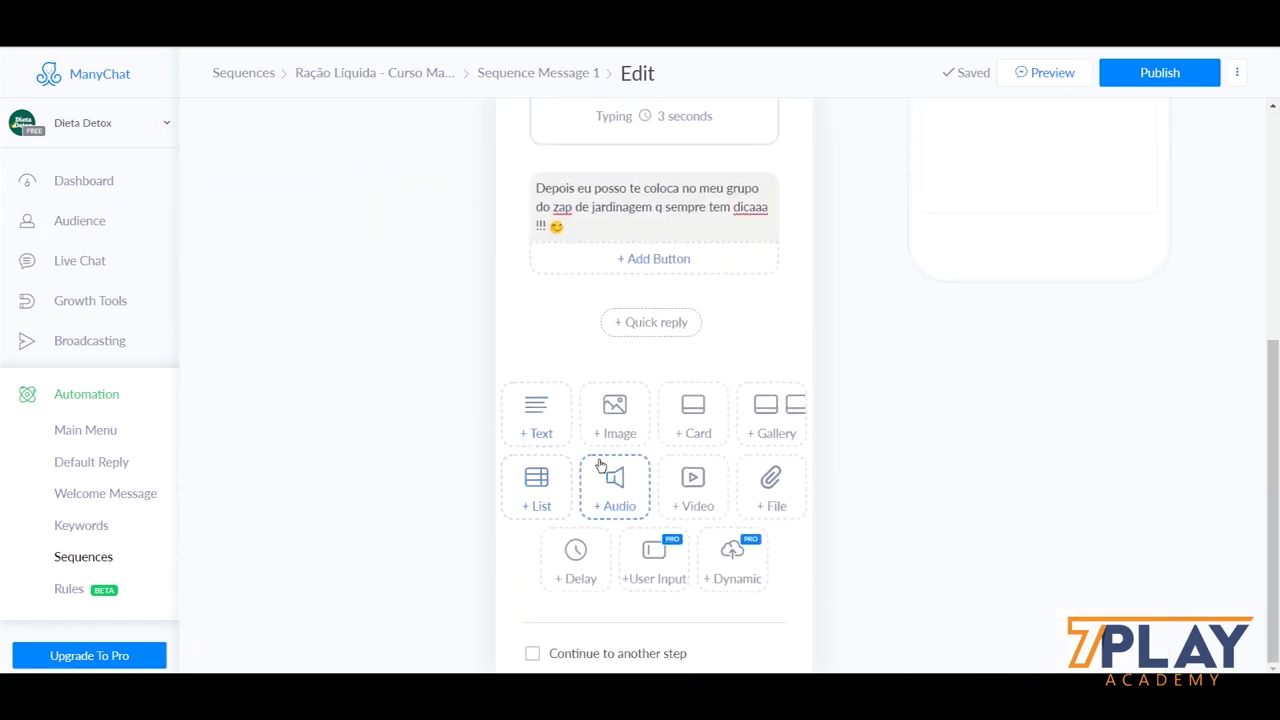
{"action": "left_click", "coordinate": [577, 556]}
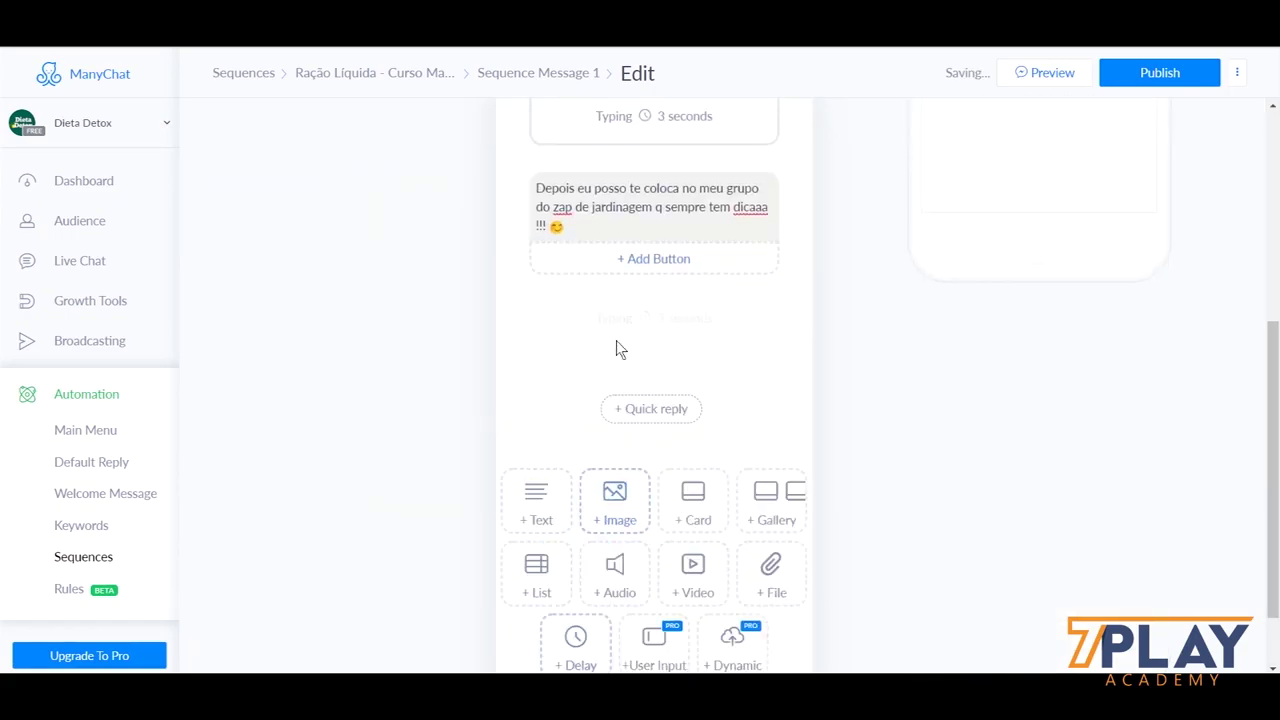
{"action": "scroll", "coordinate": [700, 400], "scroll_direction": "up", "scroll_amount": 2}
{"action": "left_click_drag", "start_coordinate": [791, 503], "coordinate": [786, 115]}
{"action": "scroll", "coordinate": [762, 190], "scroll_direction": "up", "scroll_amount": 3}
{"action": "left_click_drag", "start_coordinate": [797, 443], "coordinate": [780, 180]}
Step: Change the message's first delay to 2 seconds and turn off its typing indicator
{"action": "left_click", "coordinate": [670, 228]}
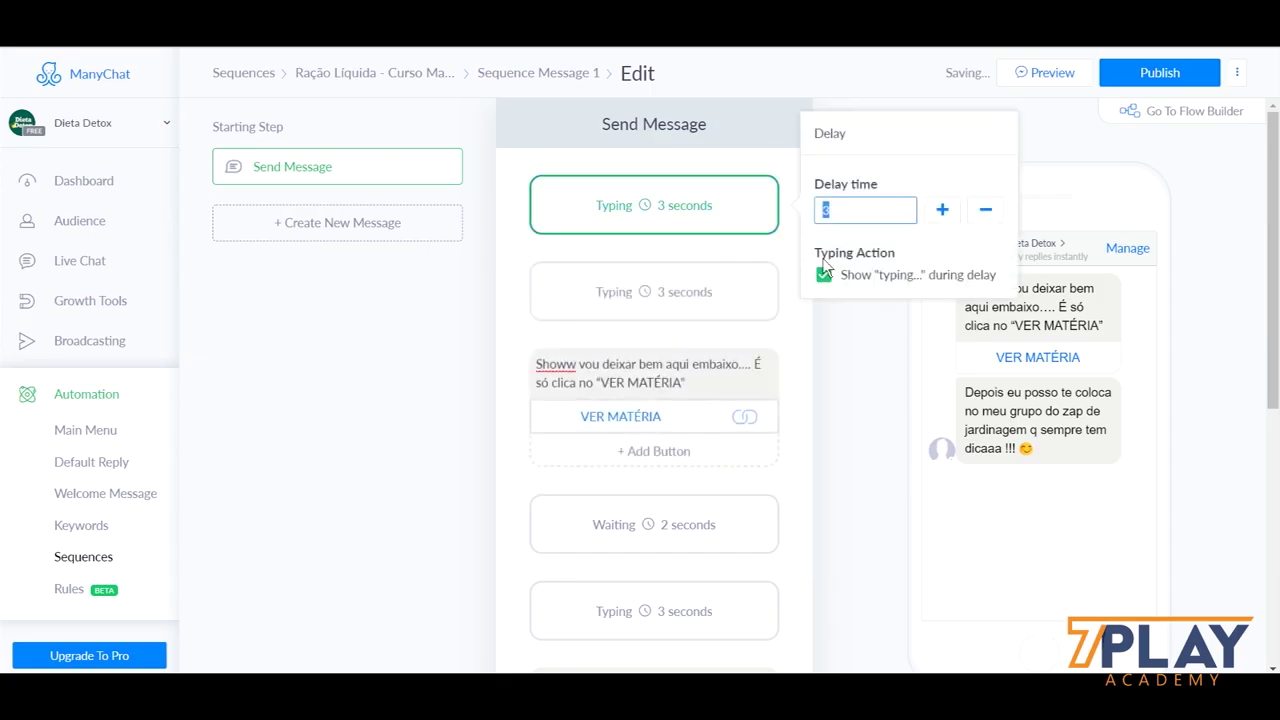
{"action": "left_click", "coordinate": [824, 276]}
{"action": "left_click", "coordinate": [985, 210]}
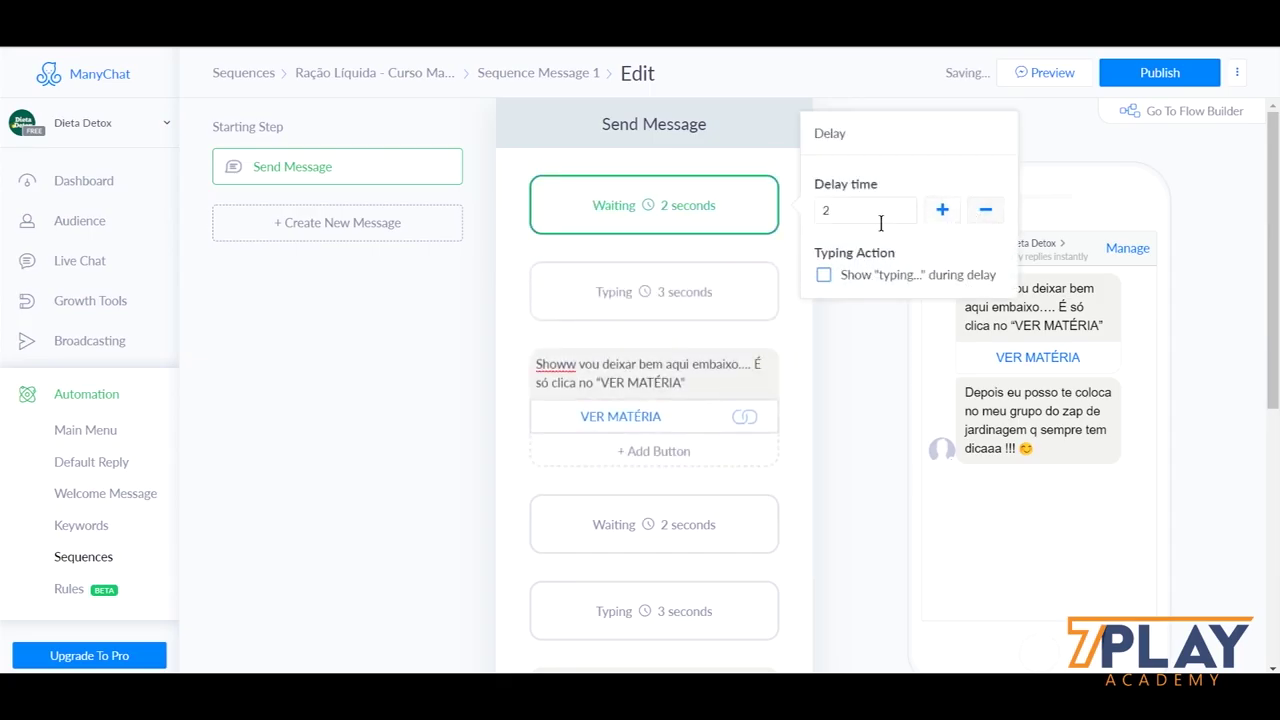
{"action": "left_click", "coordinate": [519, 216]}
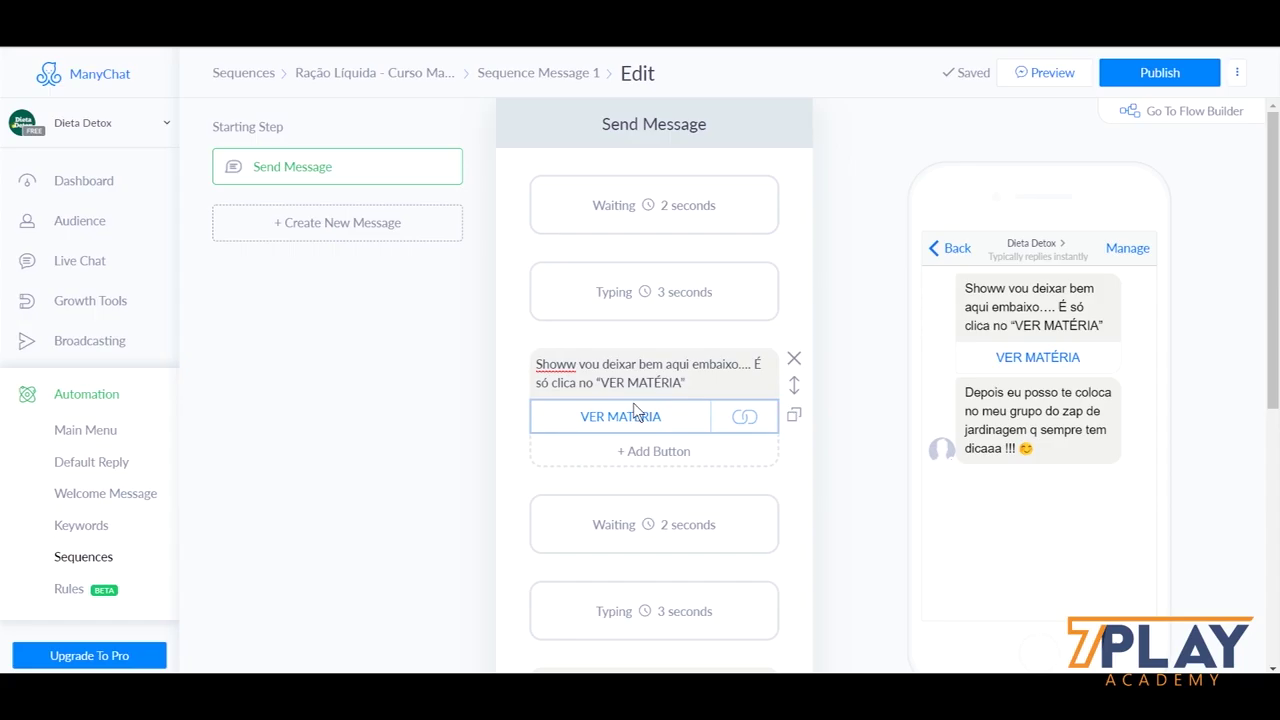
Step: Set the typing delay just before the last text block to 4 seconds
{"action": "scroll", "coordinate": [680, 385], "scroll_direction": "down", "scroll_amount": 5}
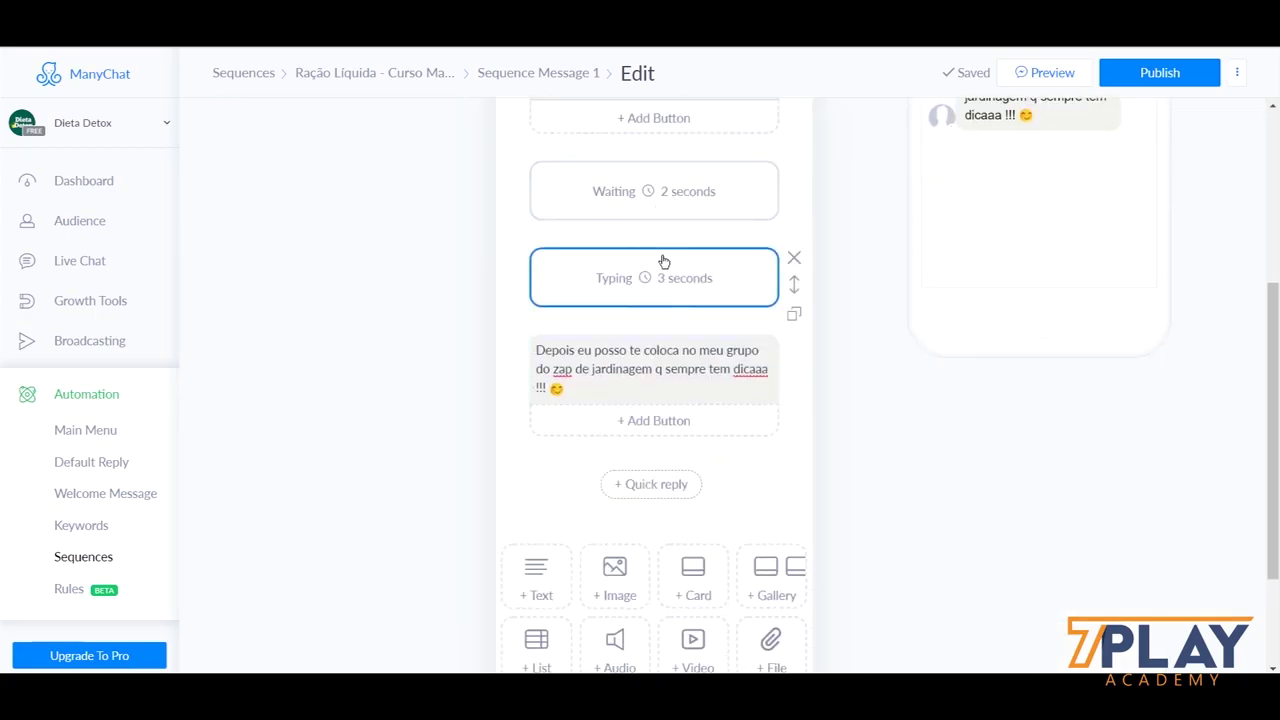
{"action": "left_click", "coordinate": [664, 294]}
{"action": "type", "text": "4"}
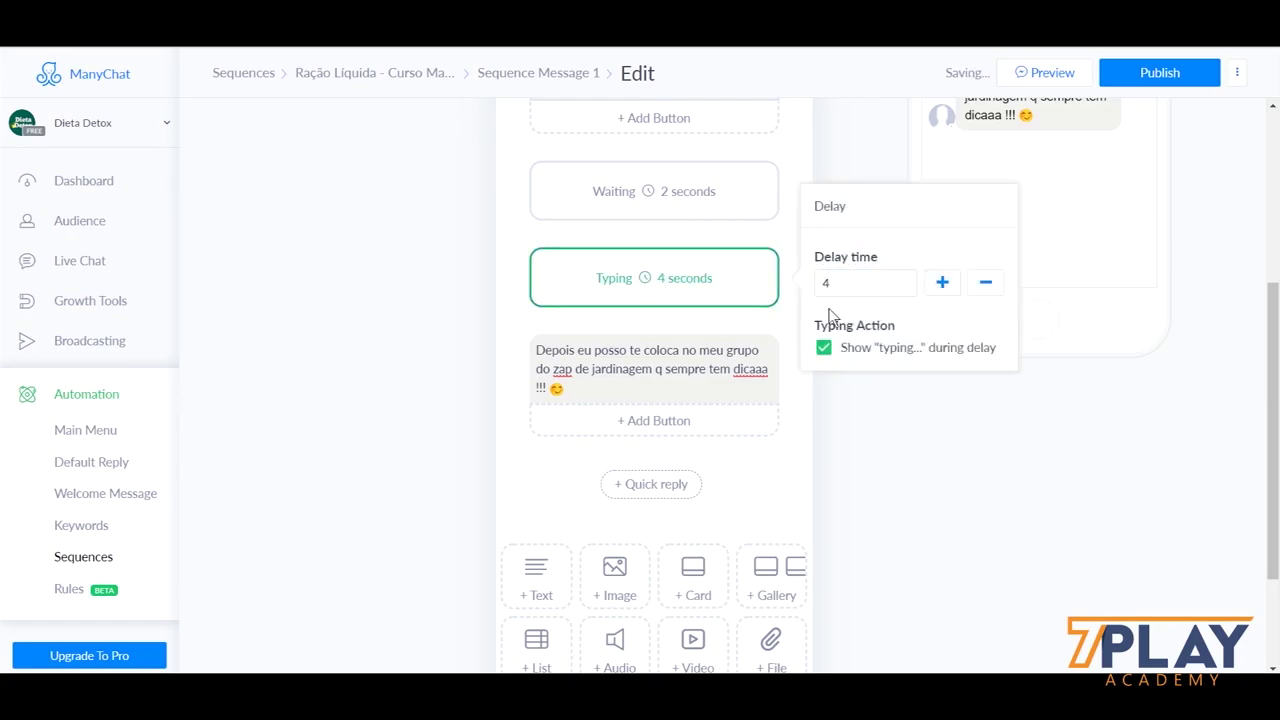
{"action": "left_click", "coordinate": [519, 270]}
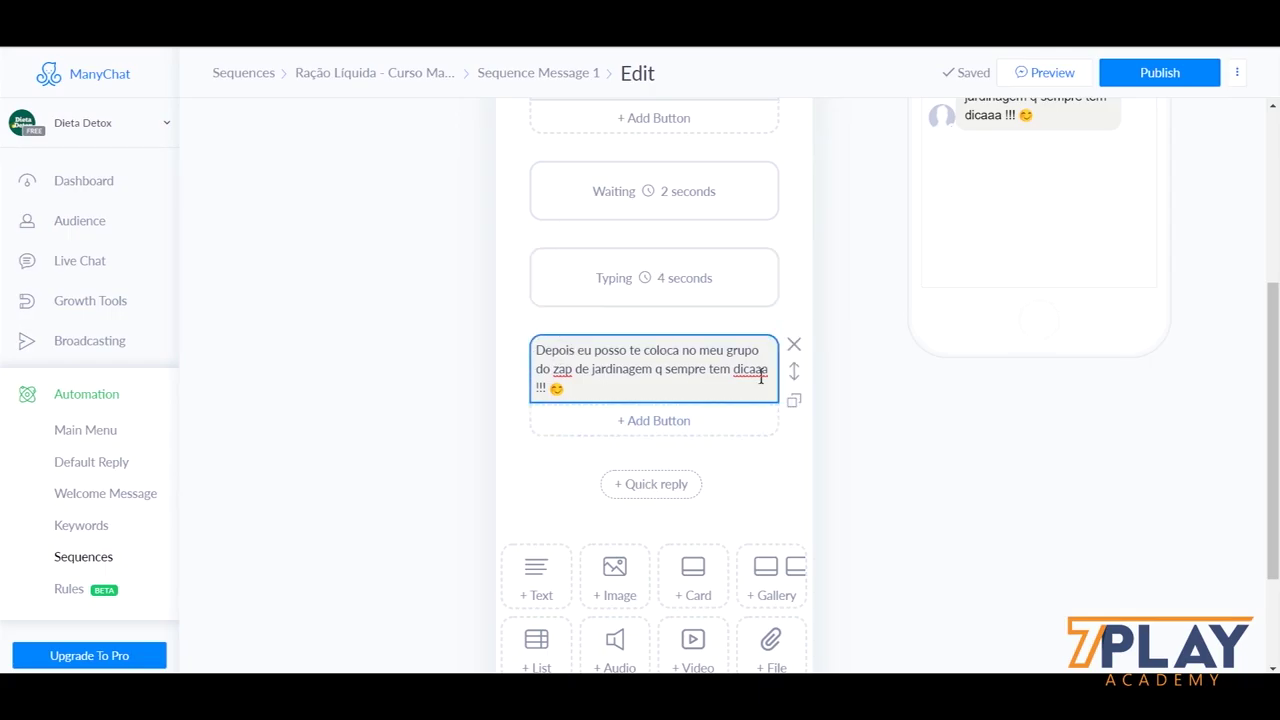
Step: Review the blocks through to the end of the message and publish Sequence Message 1
{"action": "scroll", "coordinate": [517, 380], "scroll_direction": "down", "scroll_amount": 2}
{"action": "scroll", "coordinate": [519, 380], "scroll_direction": "up", "scroll_amount": 2}
{"action": "scroll", "coordinate": [519, 377], "scroll_direction": "up", "scroll_amount": 4}
{"action": "left_click", "coordinate": [1160, 72]}
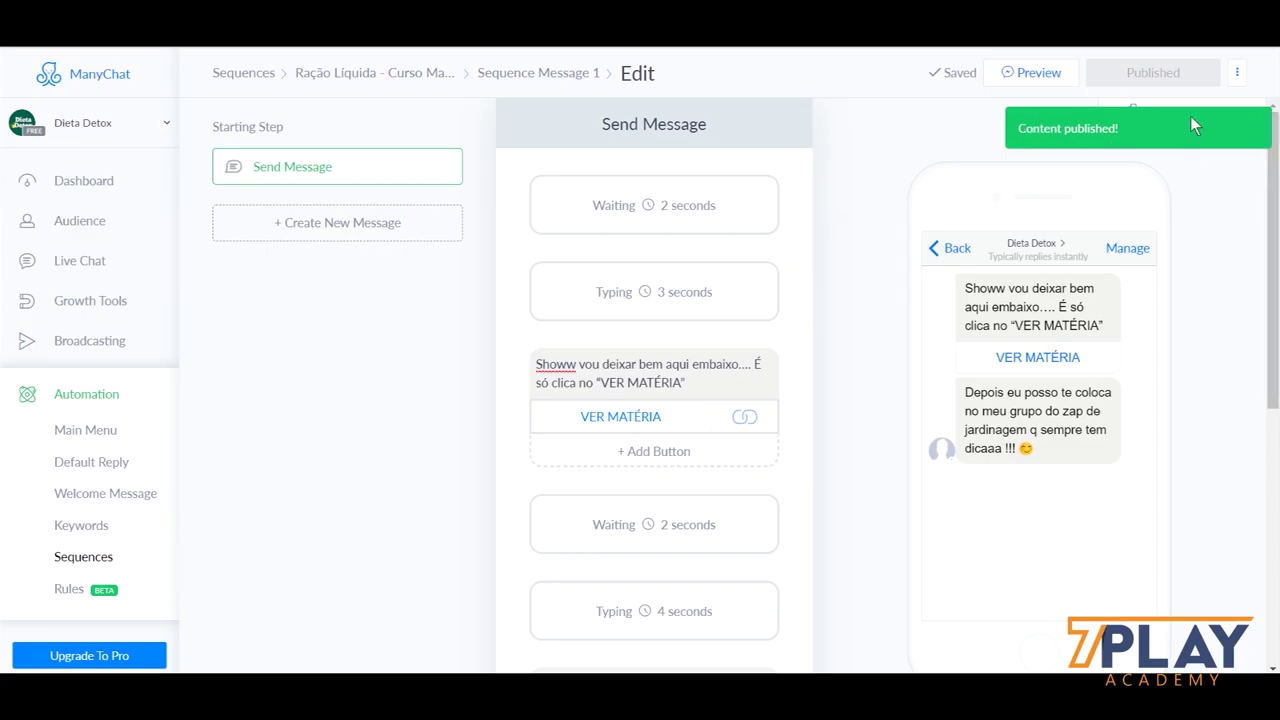
{"action": "left_click", "coordinate": [1191, 118]}
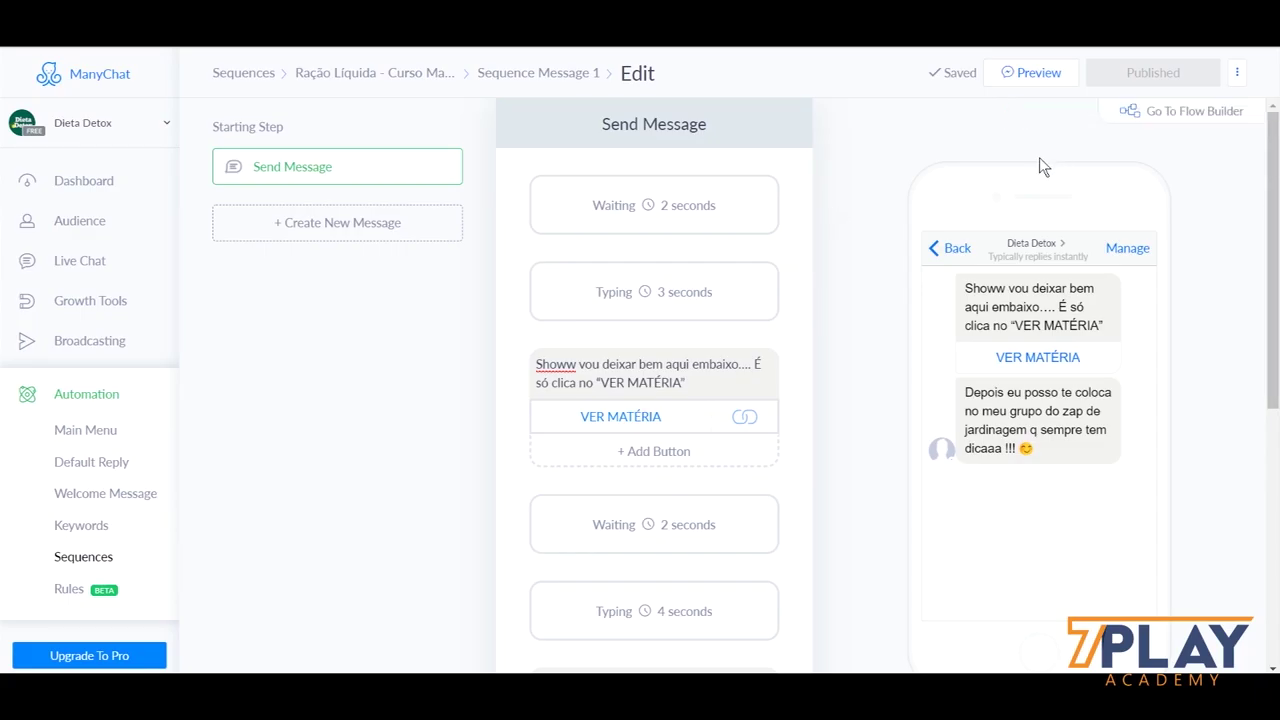
Step: Publish the message again from the Flow Builder and return to the Ração Líquida sequence overview
{"action": "left_click", "coordinate": [1143, 111]}
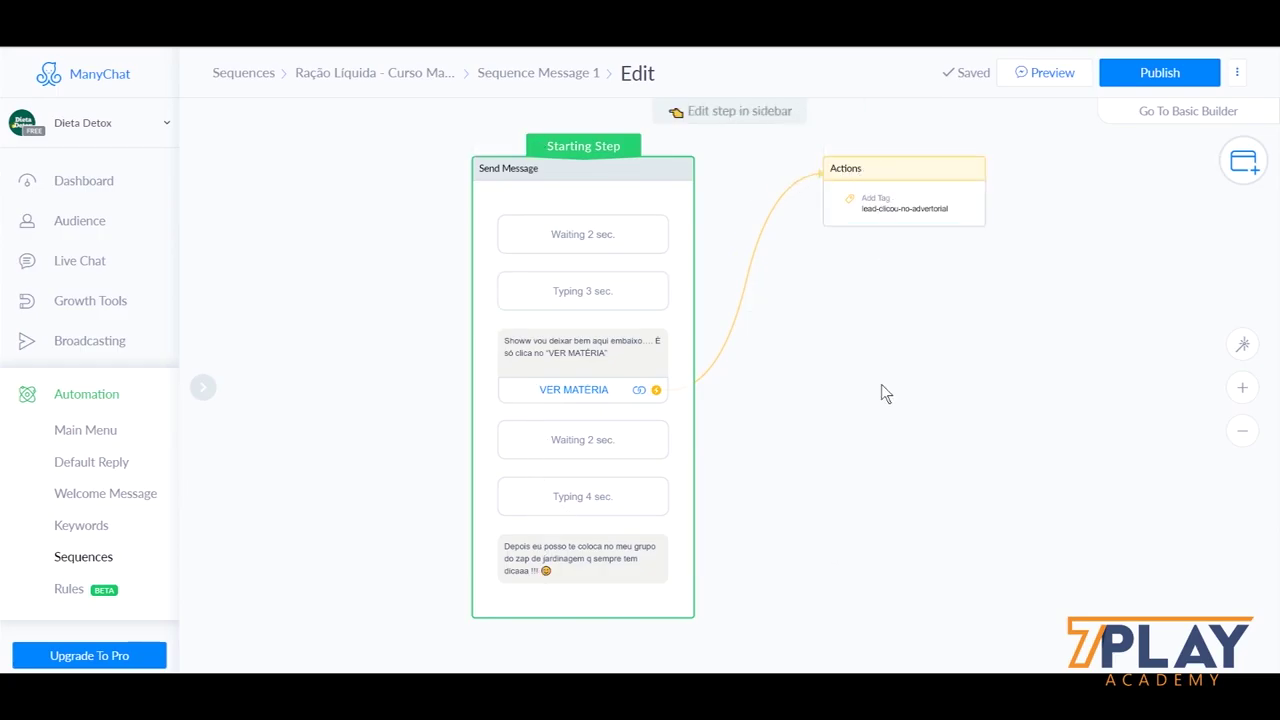
{"action": "left_click", "coordinate": [1178, 85]}
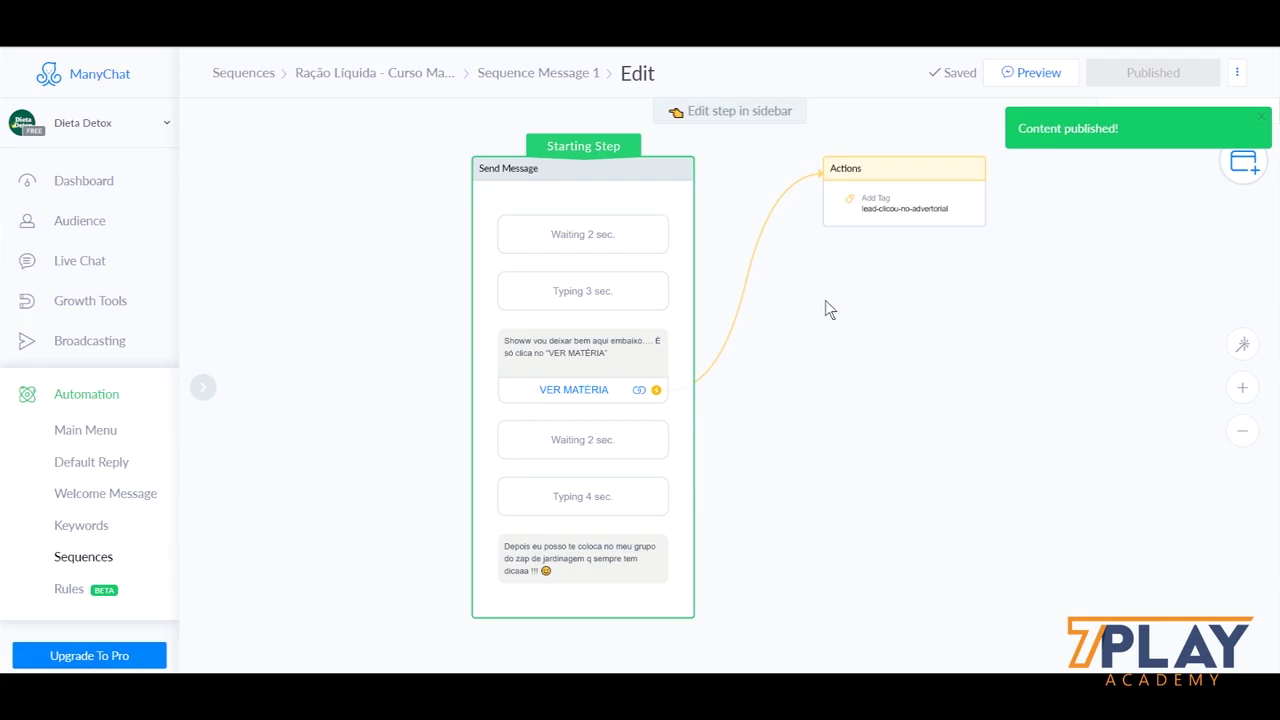
{"action": "left_click", "coordinate": [551, 74]}
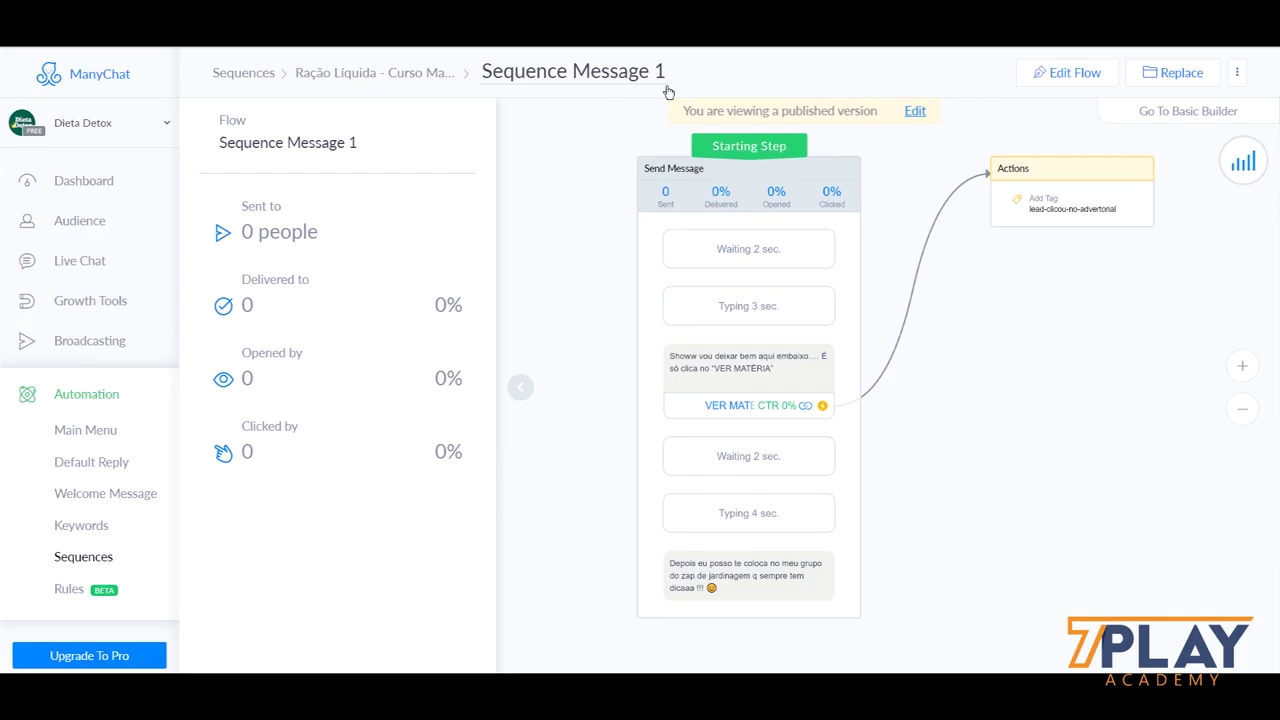
{"action": "left_click", "coordinate": [368, 86]}
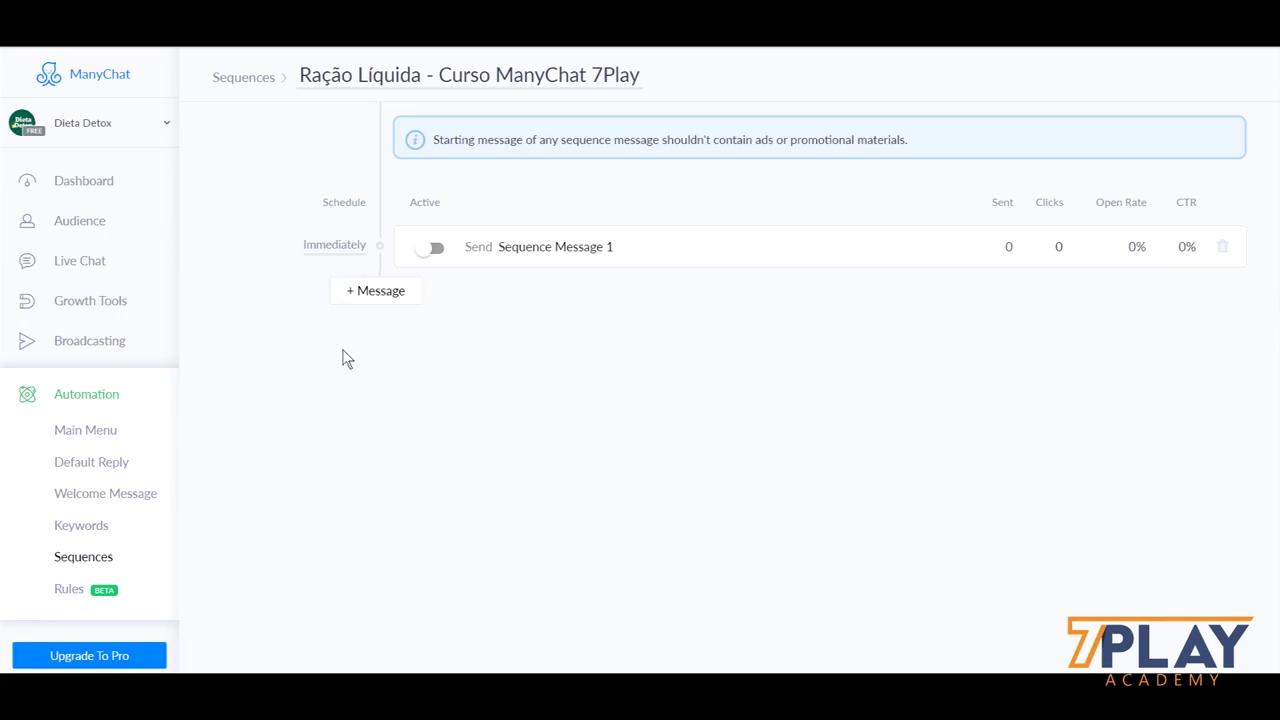
Step: Add a second message to the sequence and delete the surplus third one
{"action": "left_click", "coordinate": [375, 291]}
{"action": "left_click", "coordinate": [375, 291]}
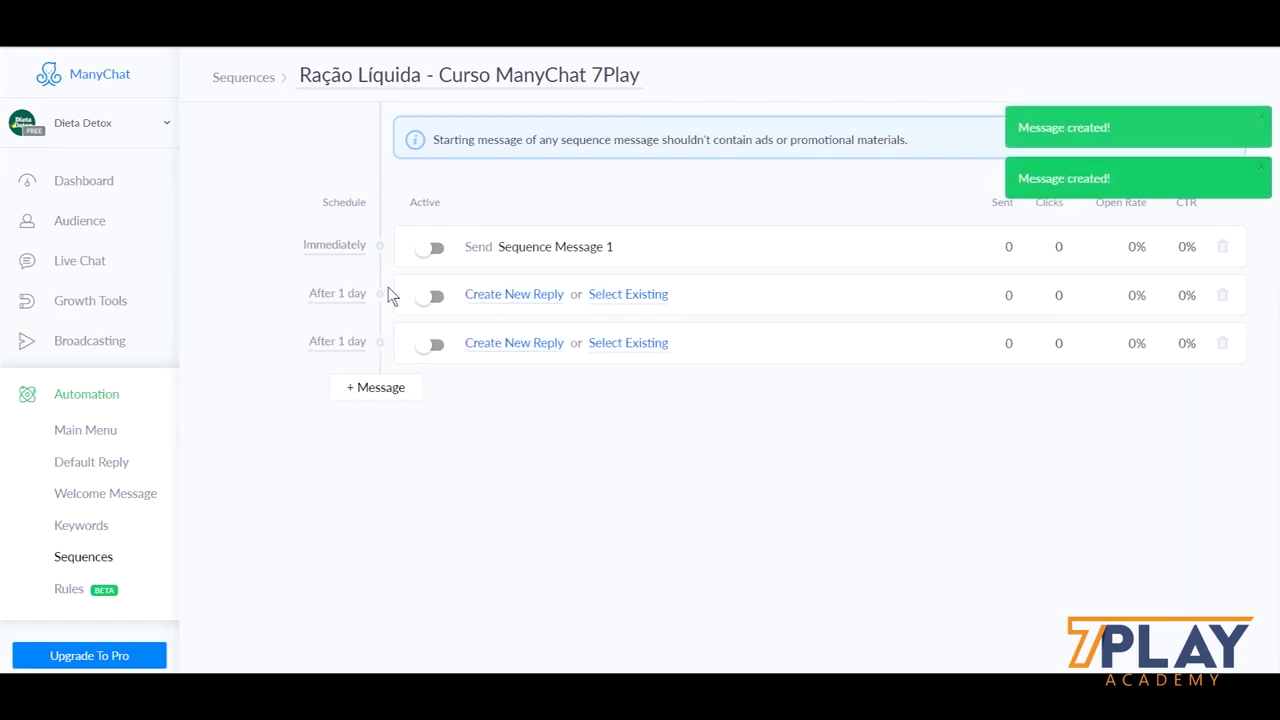
{"action": "left_click", "coordinate": [1222, 344]}
{"action": "left_click", "coordinate": [762, 143]}
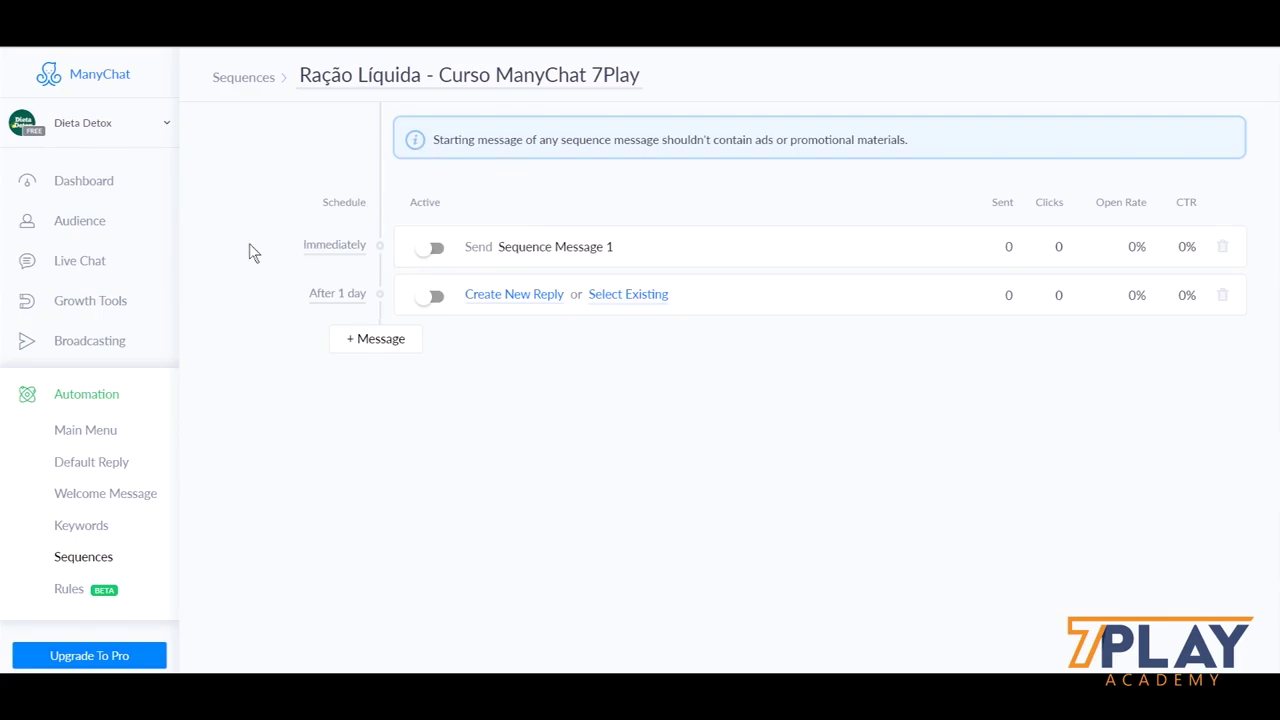
Step: Restrict the second message's schedule to sending between 6:00 and 12:00, and save the updated schedule
{"action": "left_click", "coordinate": [322, 300]}
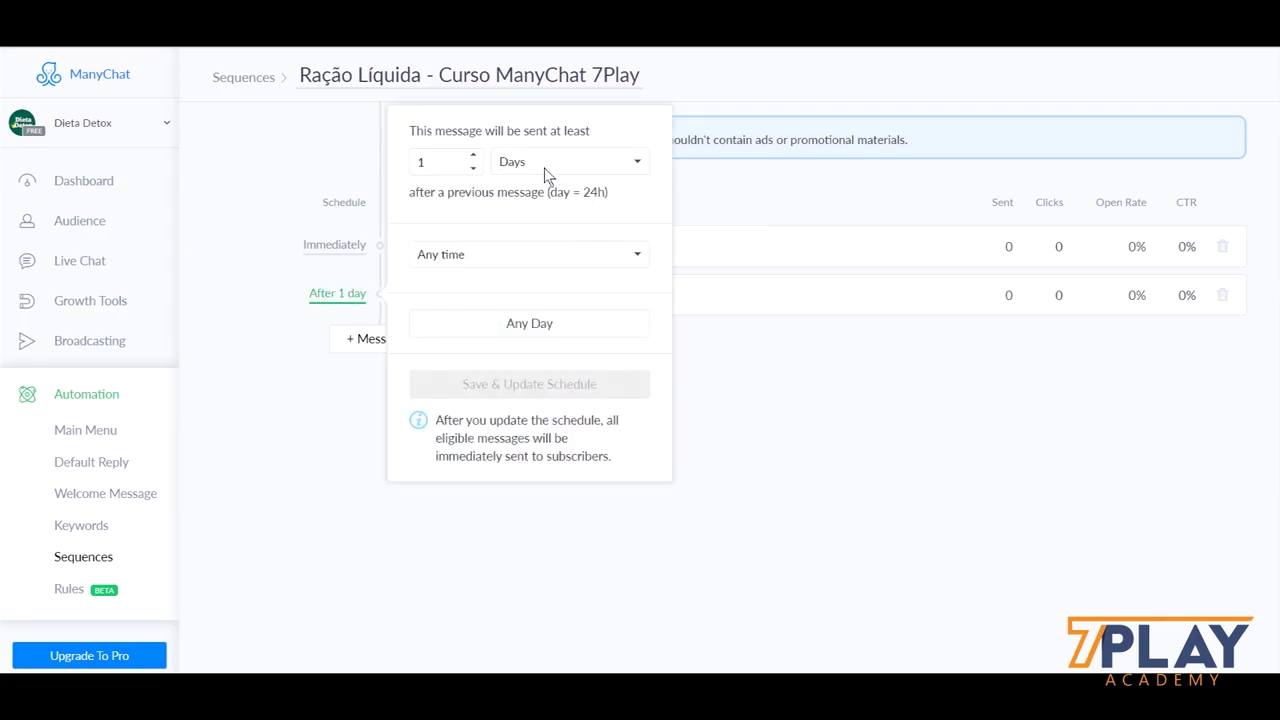
{"action": "left_click", "coordinate": [497, 250]}
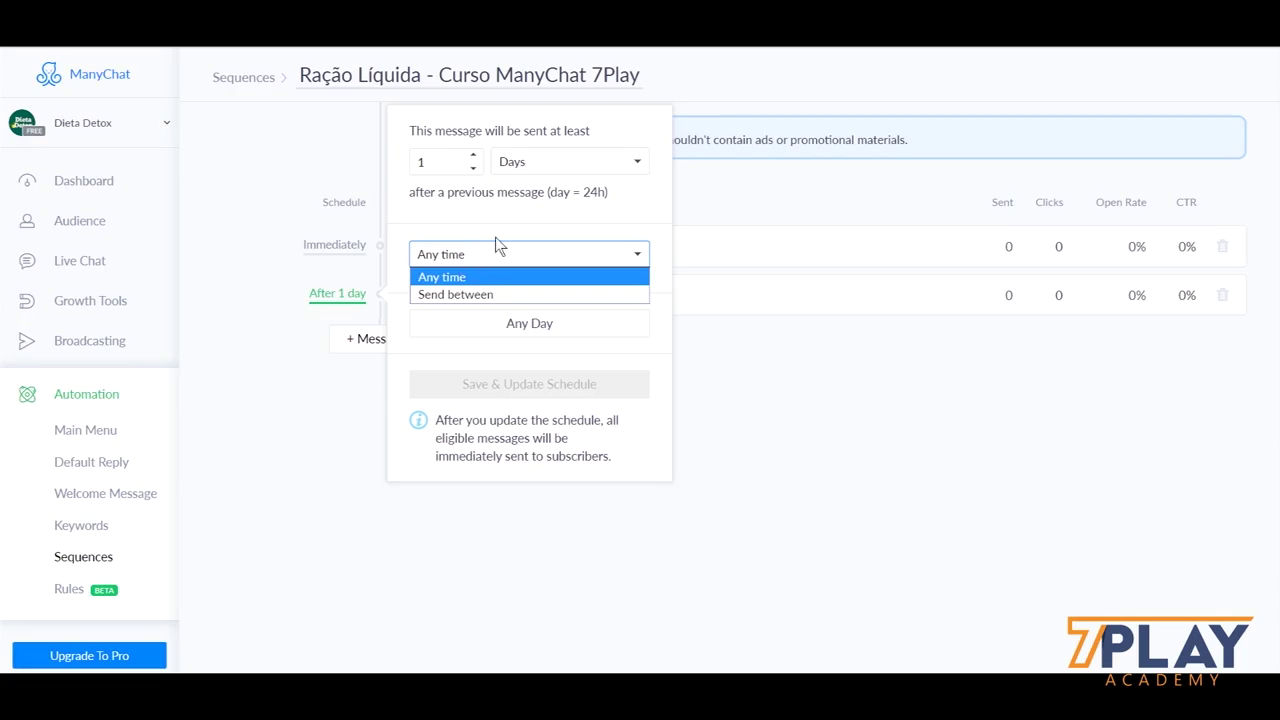
{"action": "left_click", "coordinate": [480, 294]}
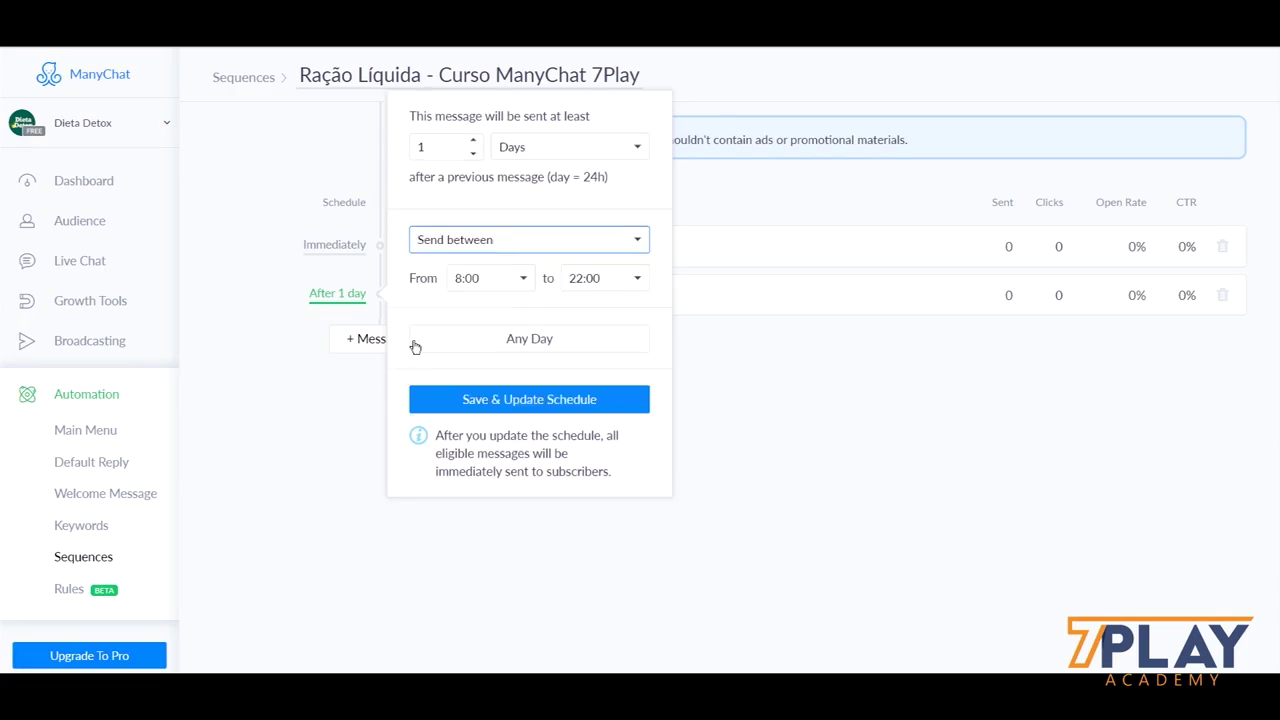
{"action": "left_click", "coordinate": [520, 280]}
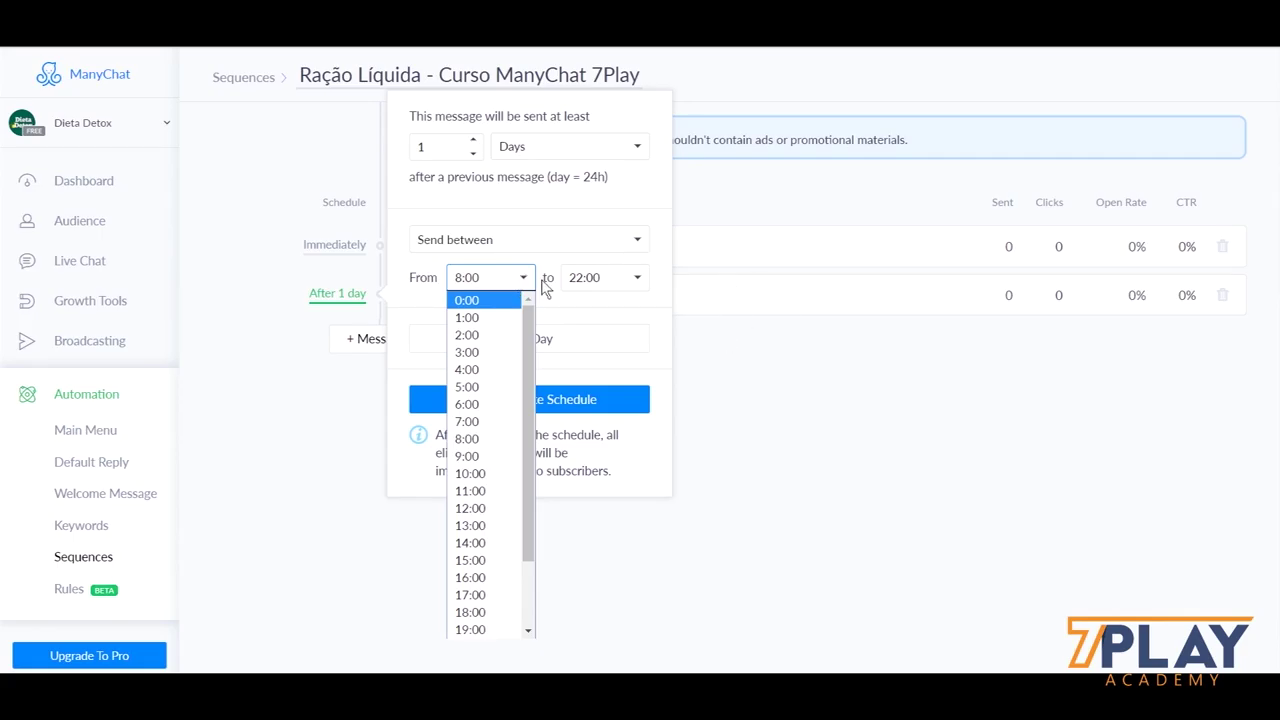
{"action": "left_click", "coordinate": [489, 404]}
{"action": "left_click", "coordinate": [621, 278]}
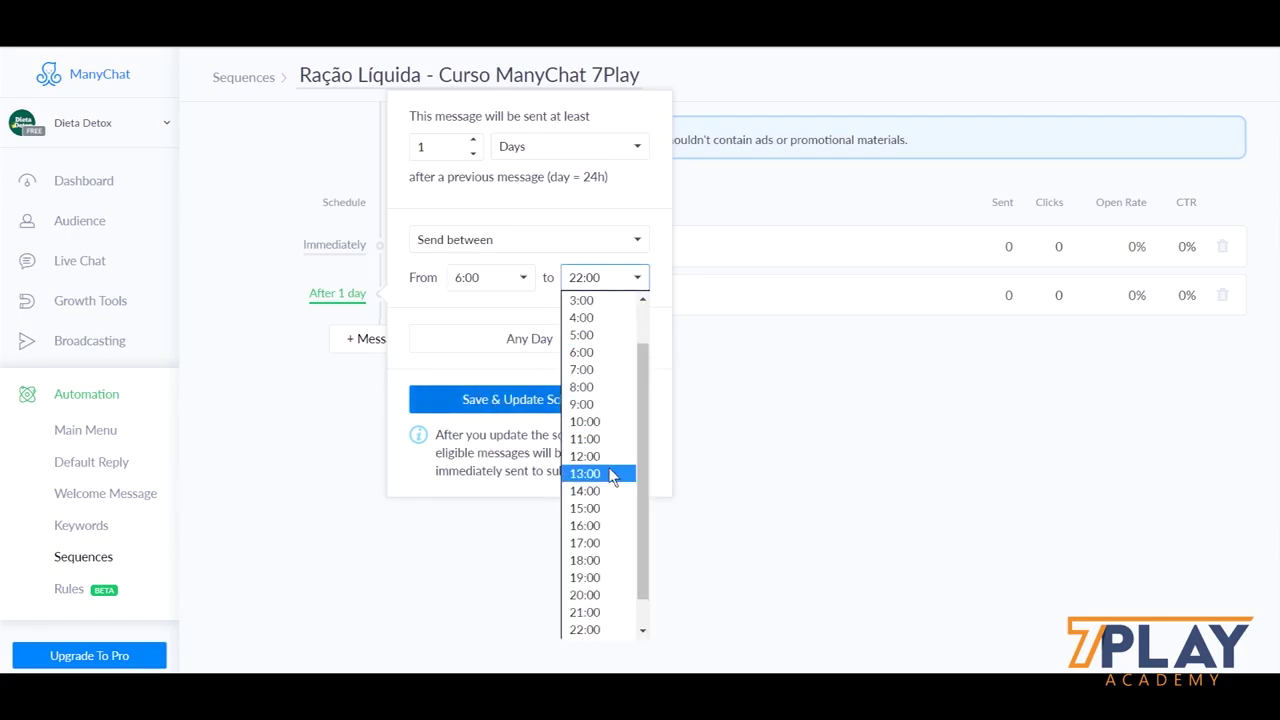
{"action": "left_click", "coordinate": [606, 458]}
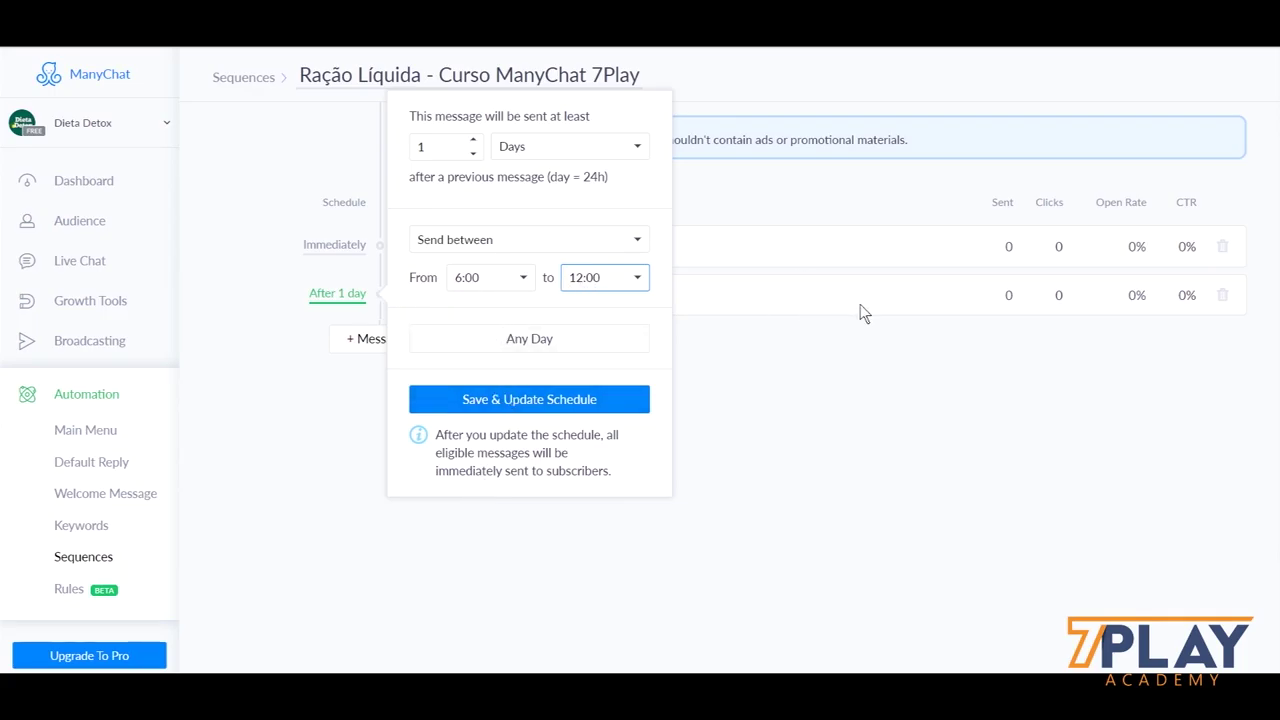
{"action": "left_click", "coordinate": [535, 405]}
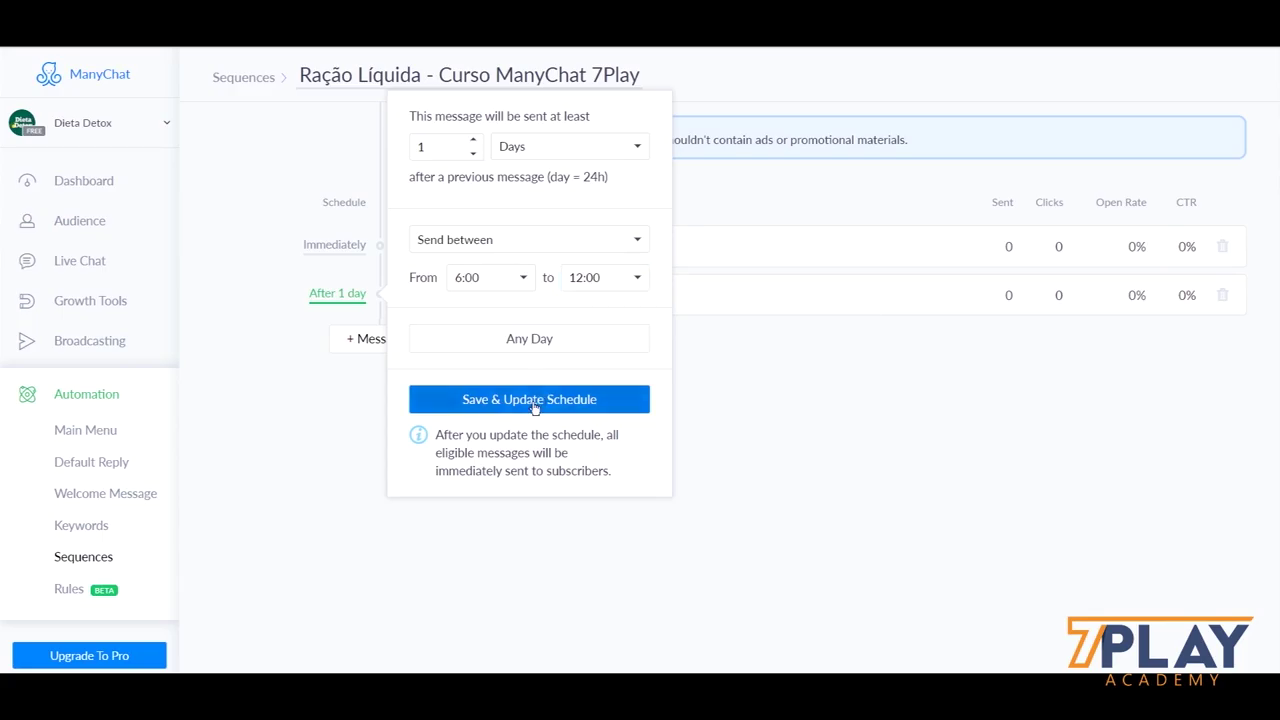
{"action": "left_click", "coordinate": [334, 420]}
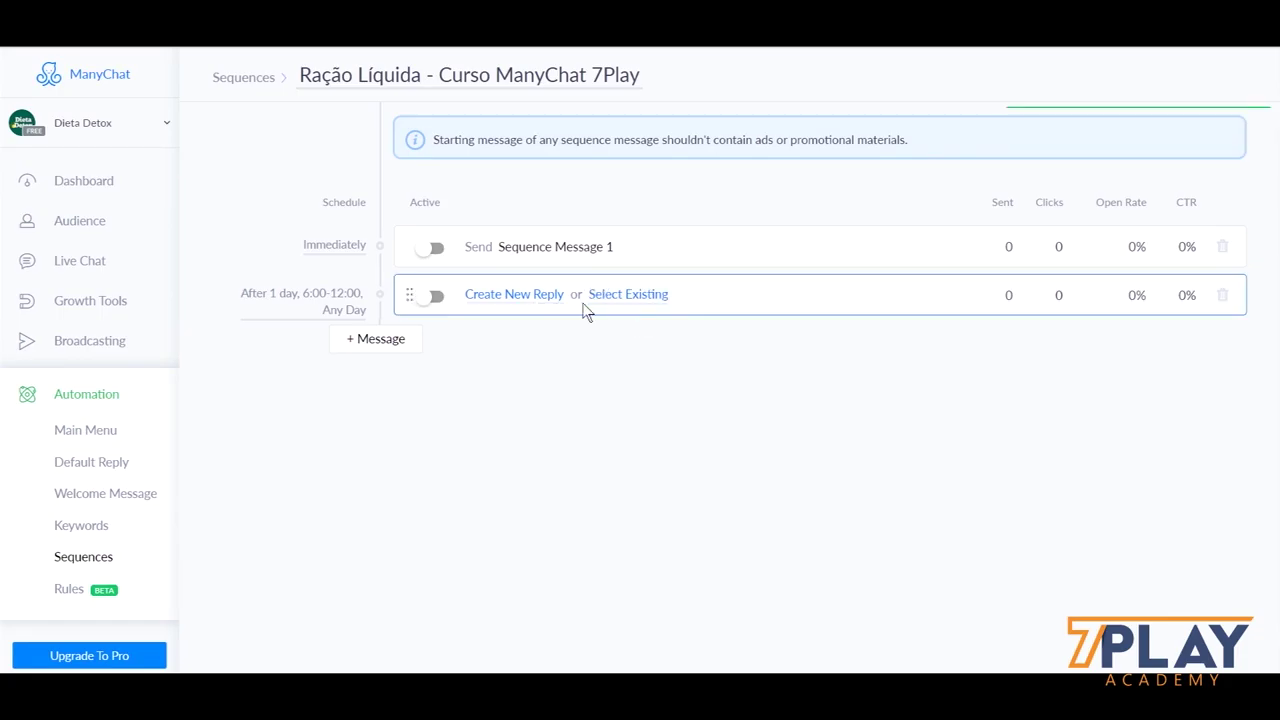
{"action": "left_click", "coordinate": [635, 303]}
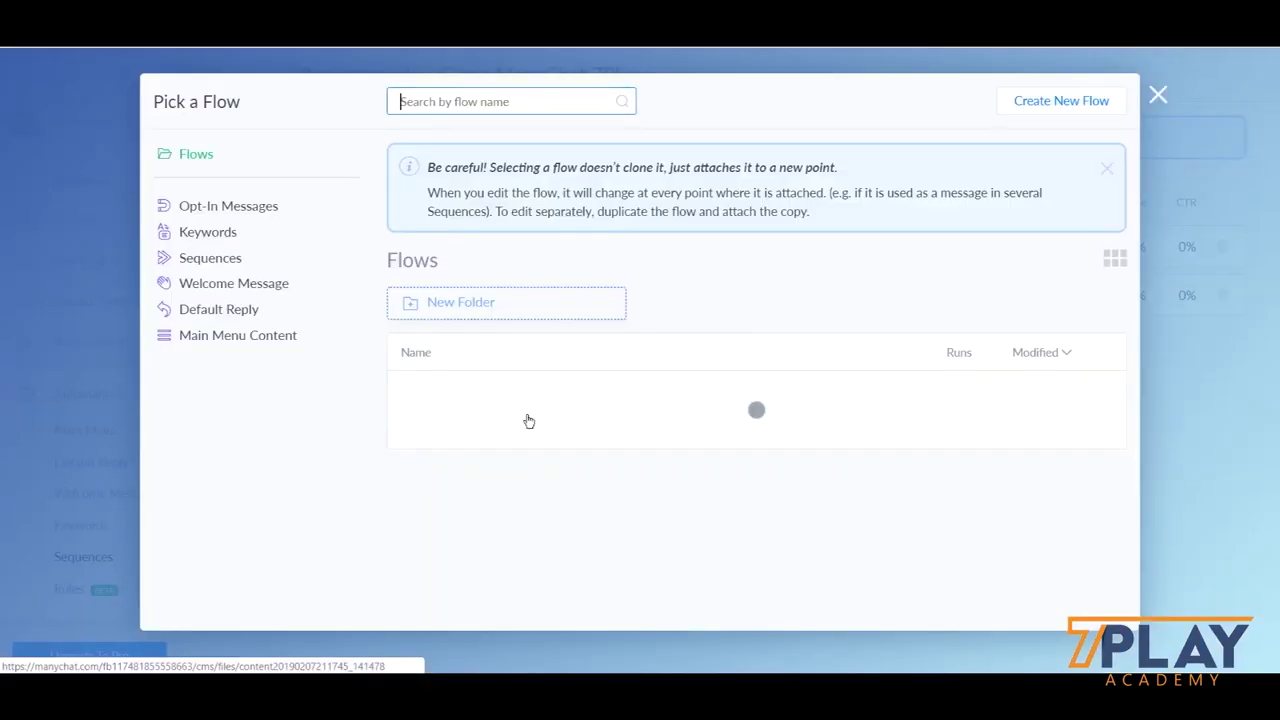
{"action": "scroll", "coordinate": [528, 415], "scroll_direction": "down", "scroll_amount": 5}
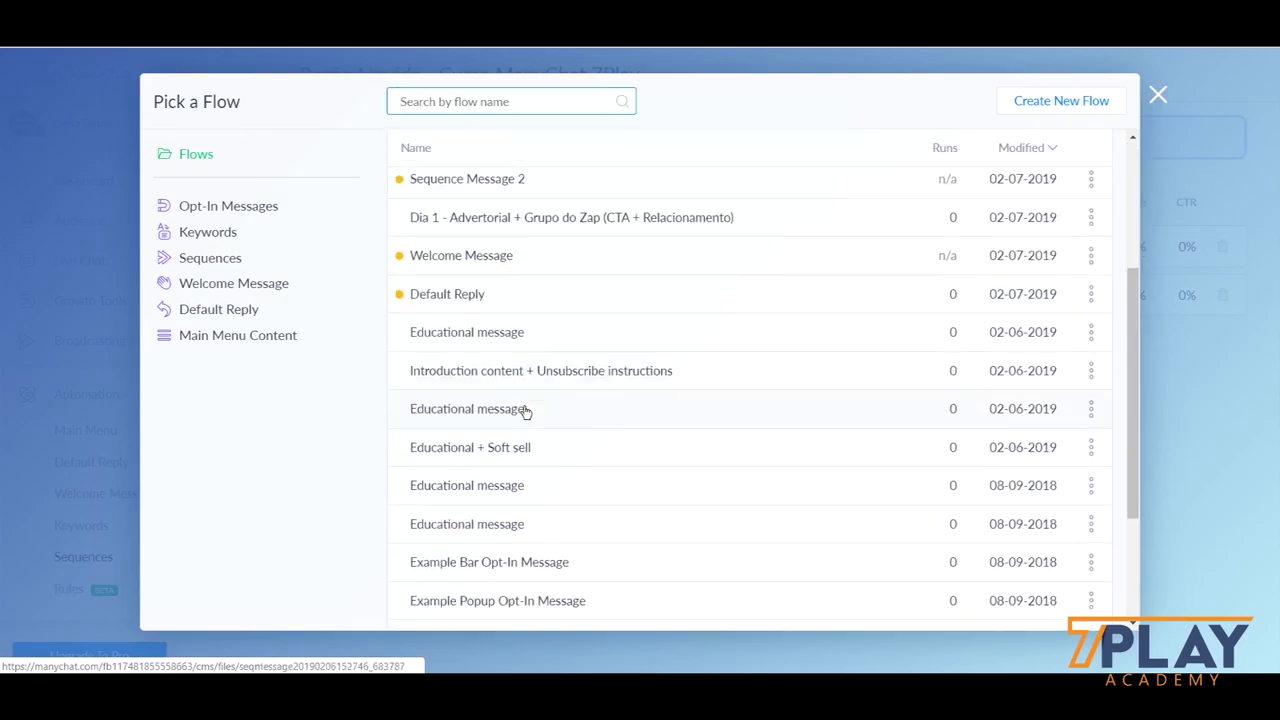
{"action": "scroll", "coordinate": [526, 411], "scroll_direction": "up", "scroll_amount": 5}
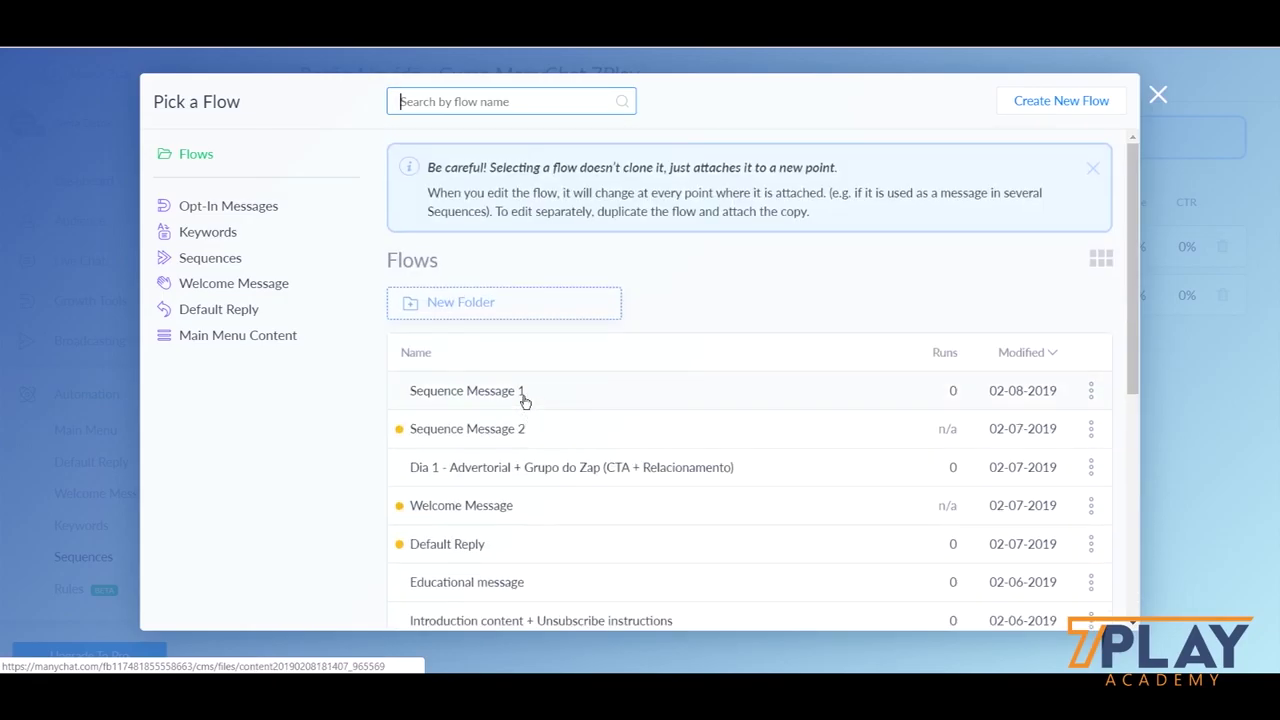
{"action": "left_click", "coordinate": [528, 430]}
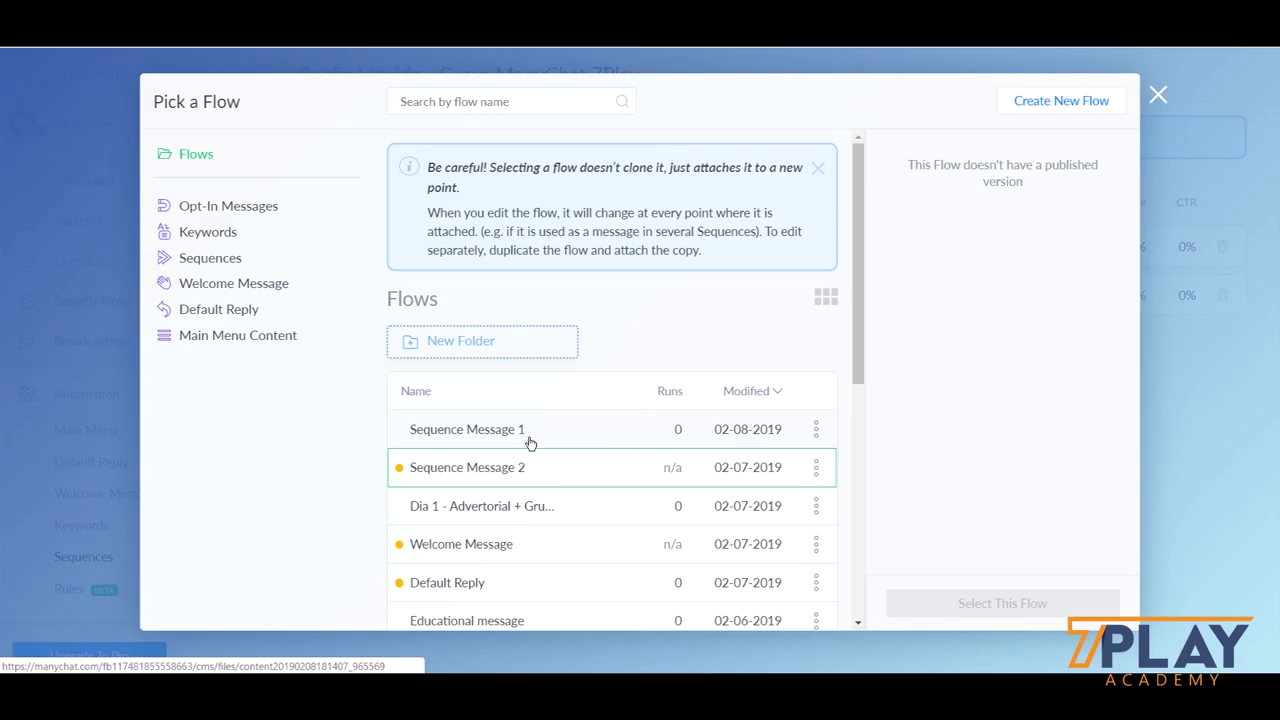
{"action": "left_click", "coordinate": [530, 443]}
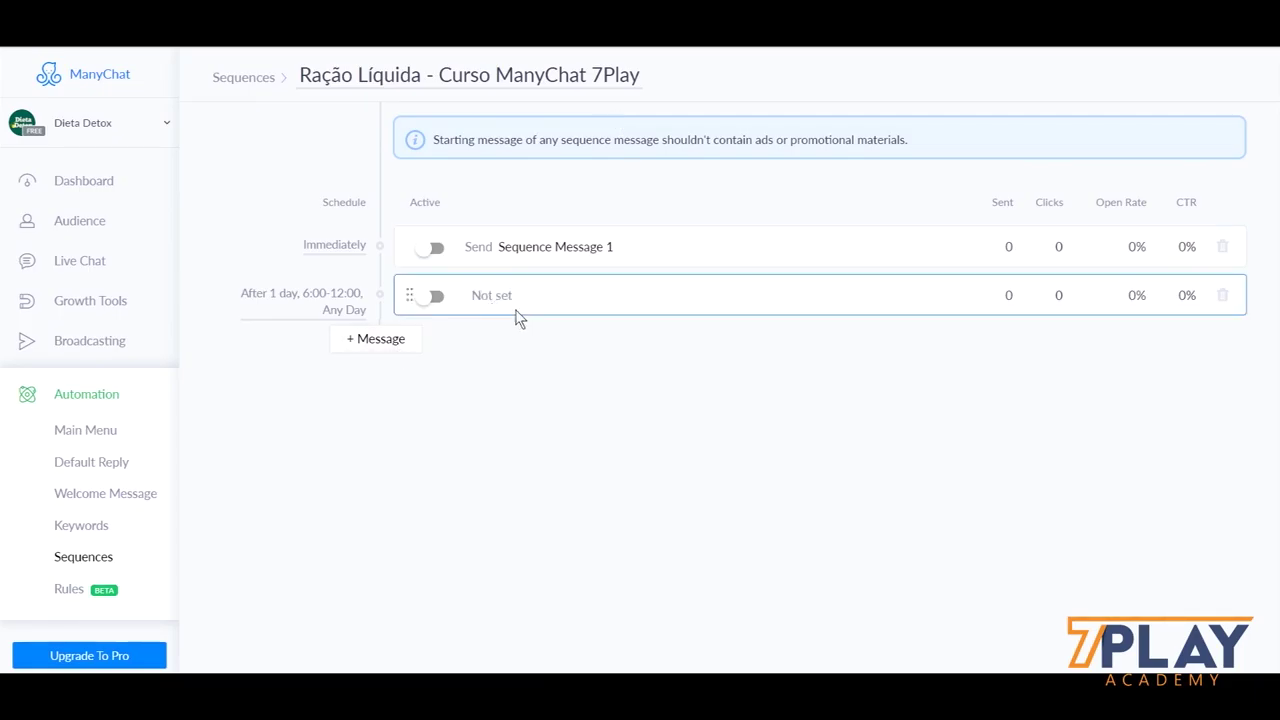
Step: Create a new reply for the second sequence message and open its starting step's text block for editing
{"action": "left_click", "coordinate": [516, 319]}
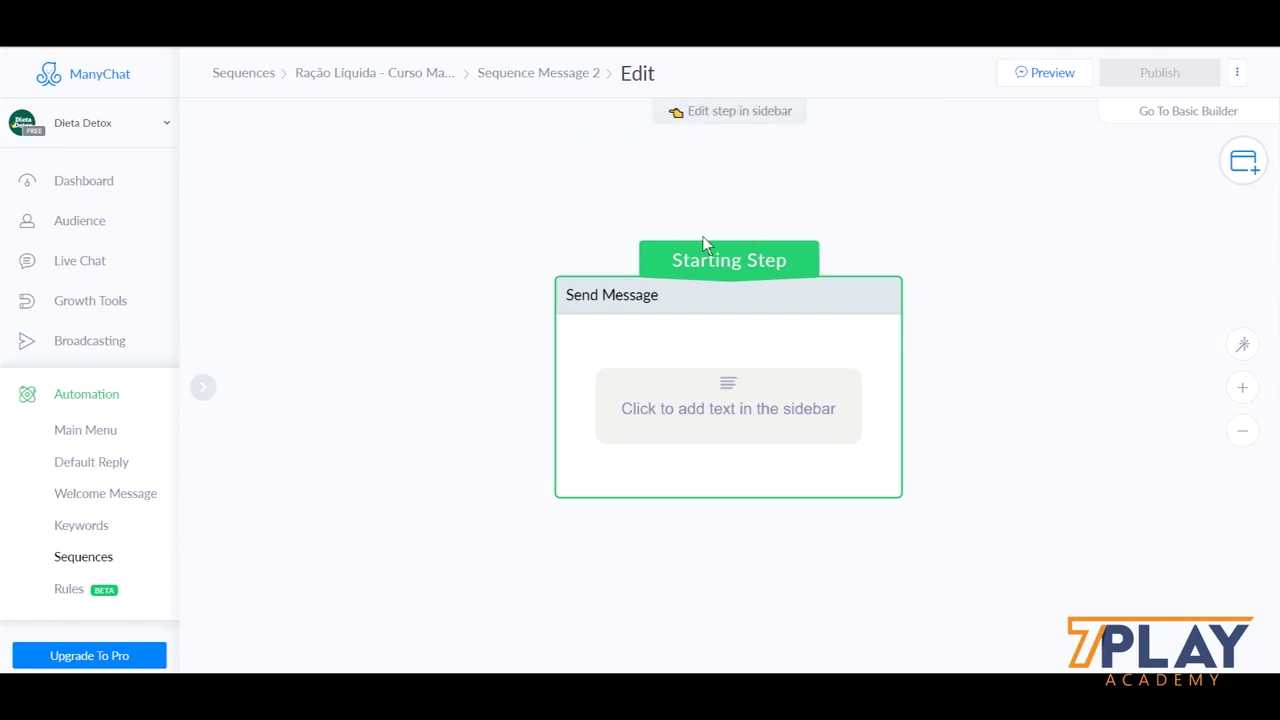
{"action": "left_click", "coordinate": [759, 416]}
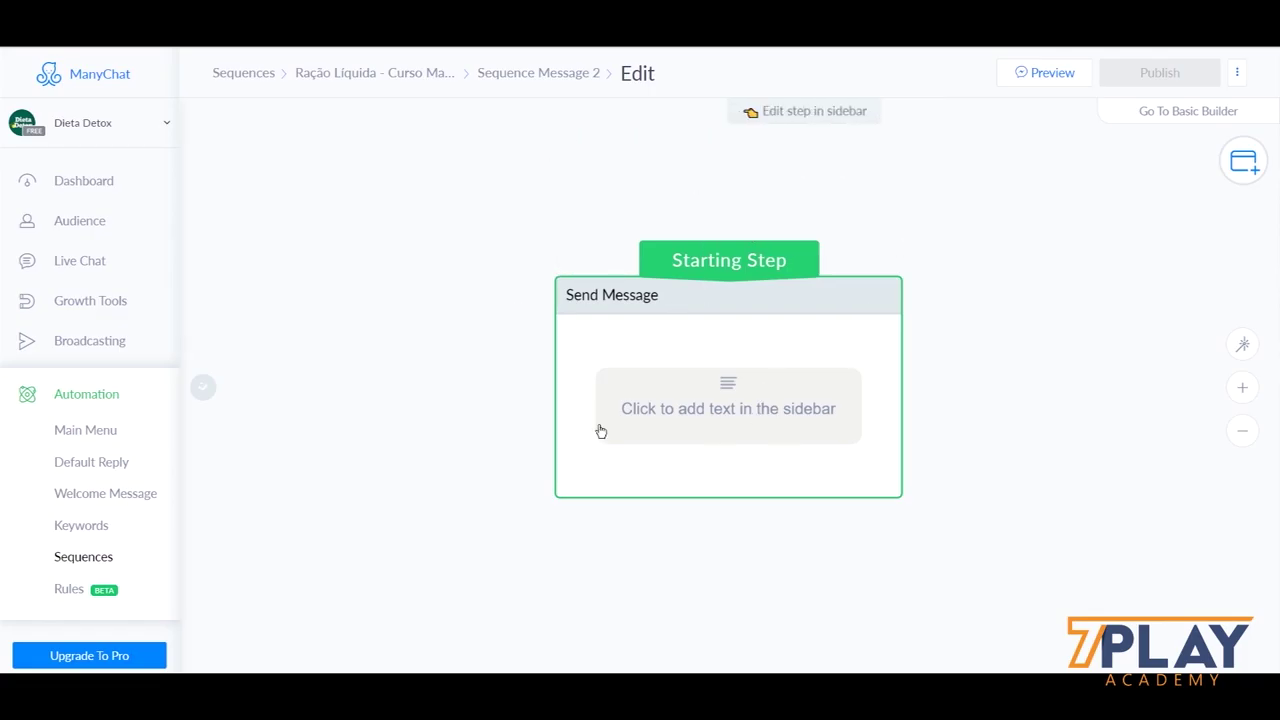
{"action": "left_click", "coordinate": [420, 188]}
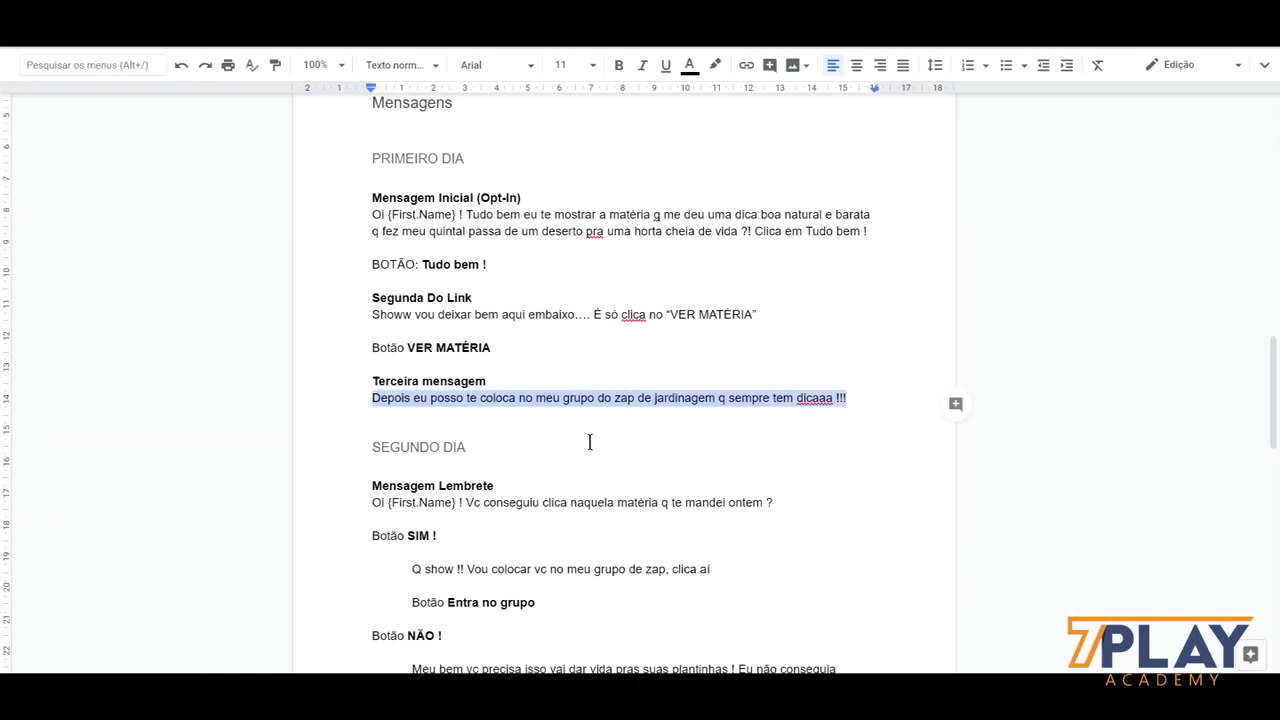
Step: Copy the second day's Mensagem Lembrete text from the Google Docs script into the empty text block in ManyChat
{"action": "scroll", "coordinate": [589, 443], "scroll_direction": "down", "scroll_amount": 2}
{"action": "scroll", "coordinate": [581, 430], "scroll_direction": "down", "scroll_amount": 3}
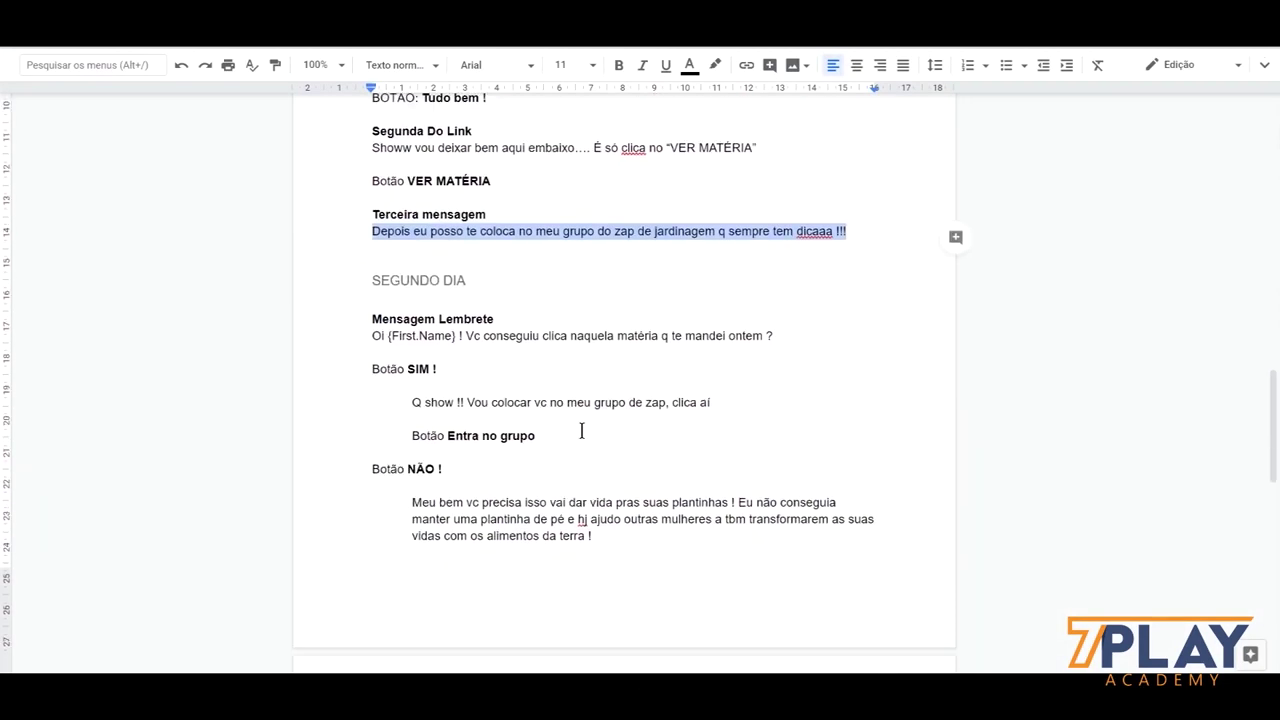
{"action": "left_click_drag", "start_coordinate": [775, 252], "coordinate": [366, 252]}
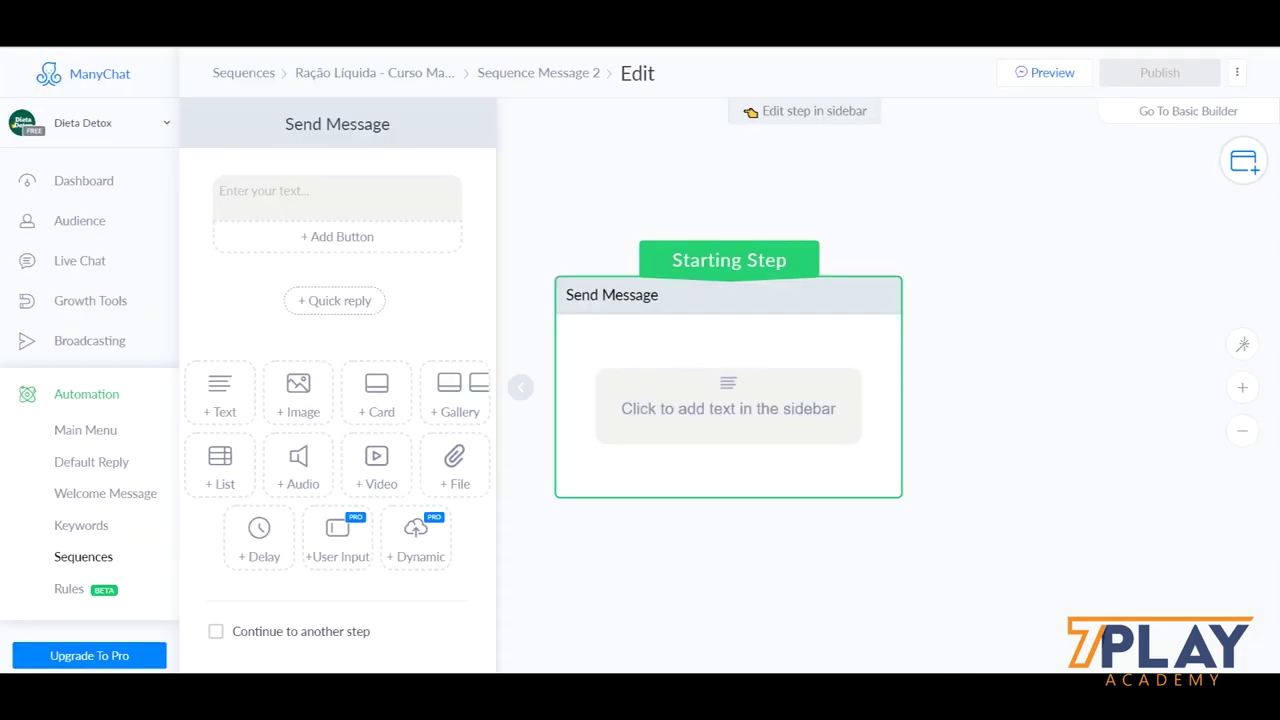
{"action": "left_click", "coordinate": [309, 190]}
{"action": "right_click", "coordinate": [309, 190]}
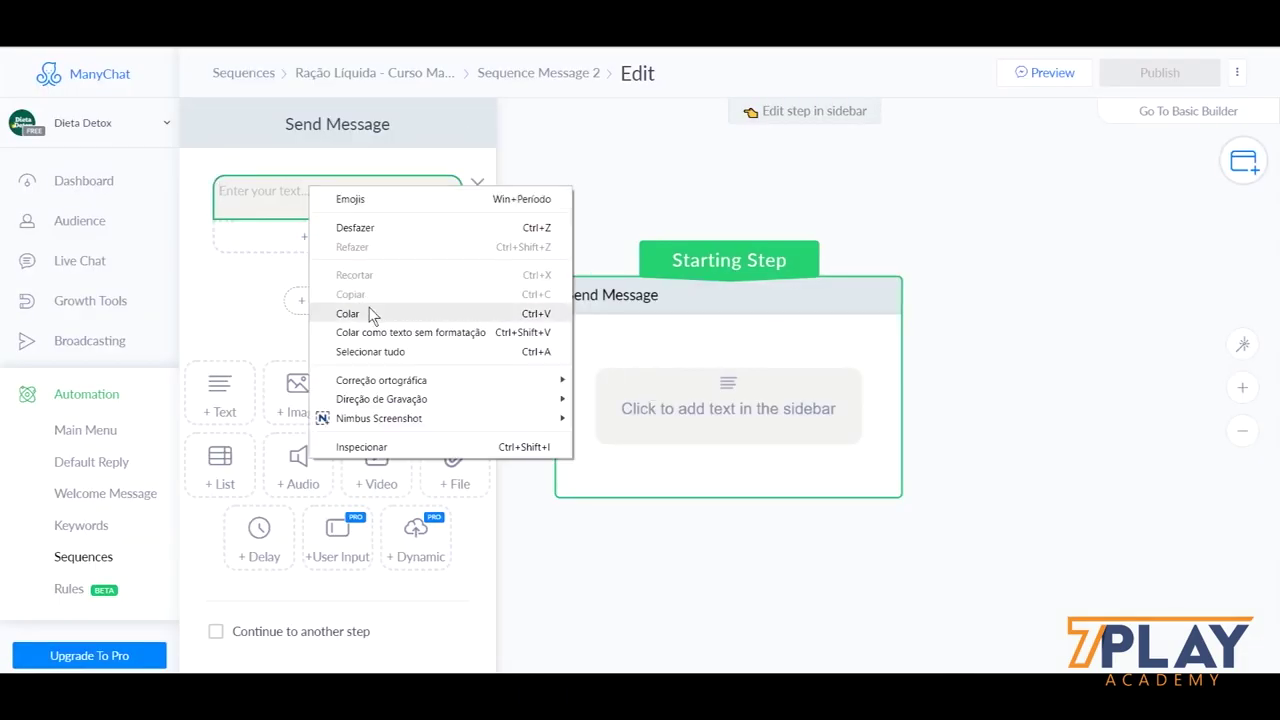
{"action": "left_click", "coordinate": [361, 313]}
Step: Replace the {First.Name} placeholder in the message text with the First Name variable
{"action": "left_click_drag", "start_coordinate": [302, 190], "coordinate": [234, 191]}
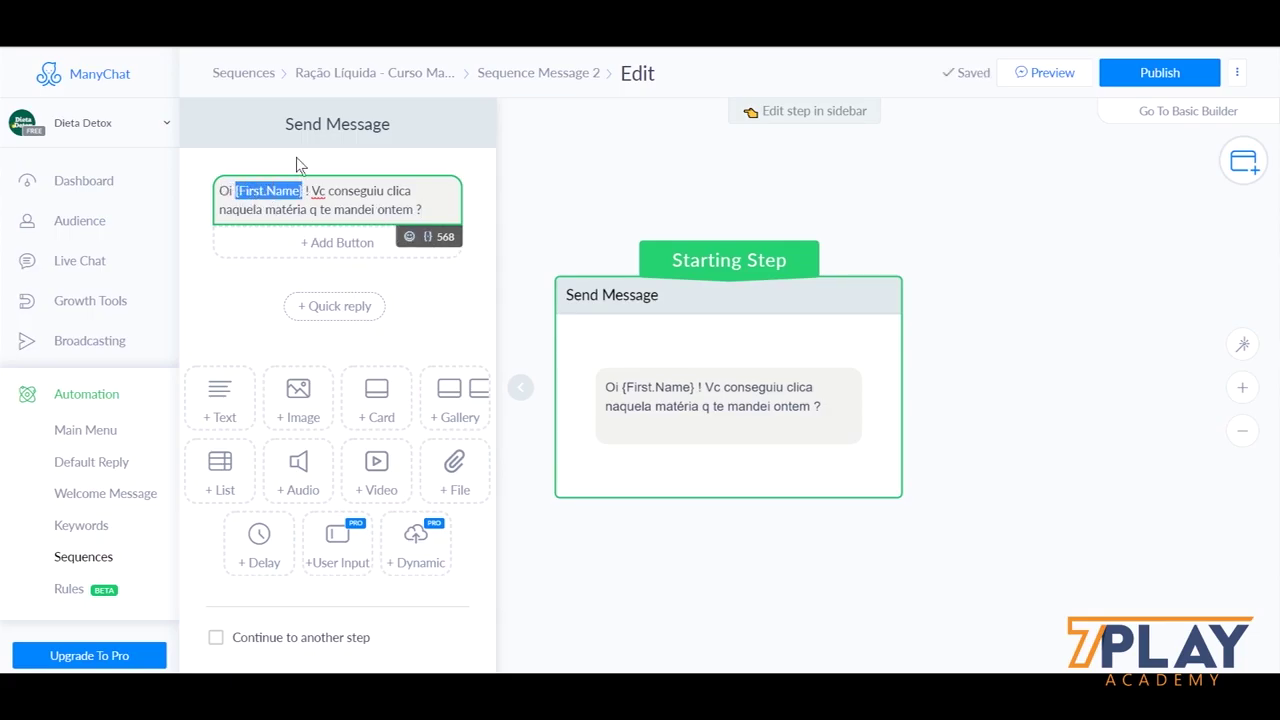
{"action": "left_click", "coordinate": [427, 240]}
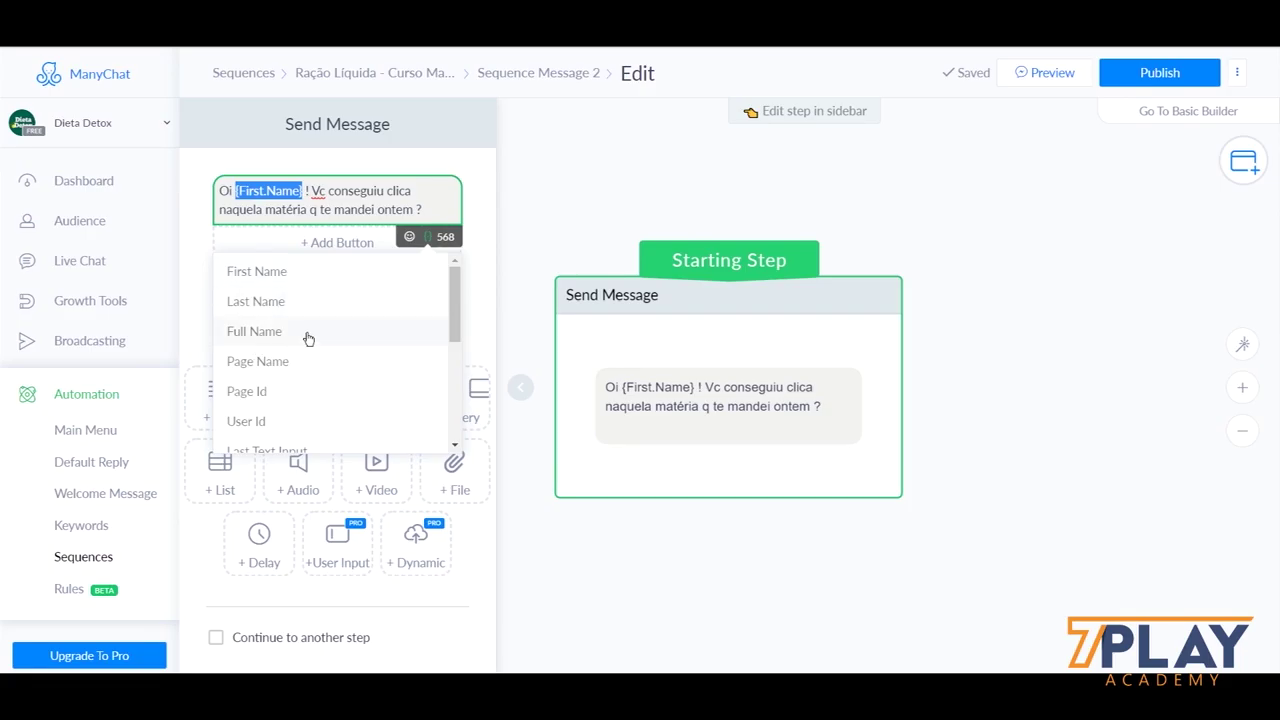
{"action": "scroll", "coordinate": [308, 340], "scroll_direction": "down", "scroll_amount": 2}
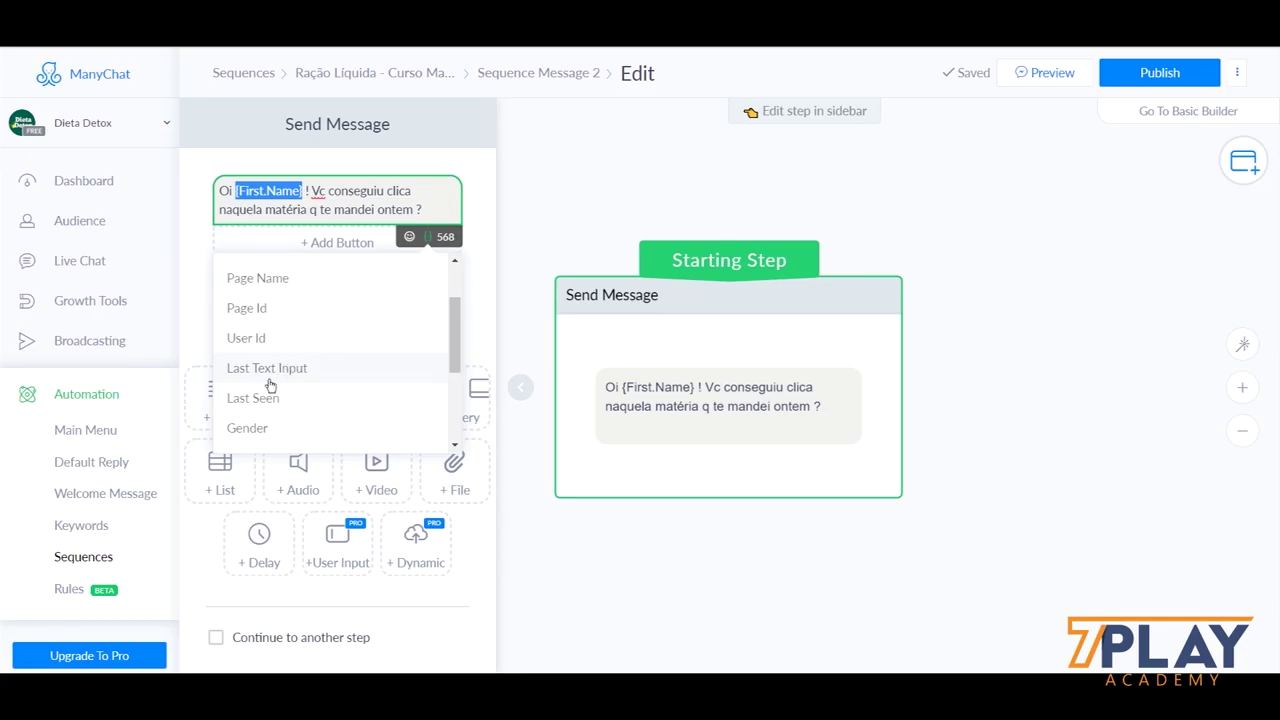
{"action": "scroll", "coordinate": [310, 449], "scroll_direction": "down", "scroll_amount": 3}
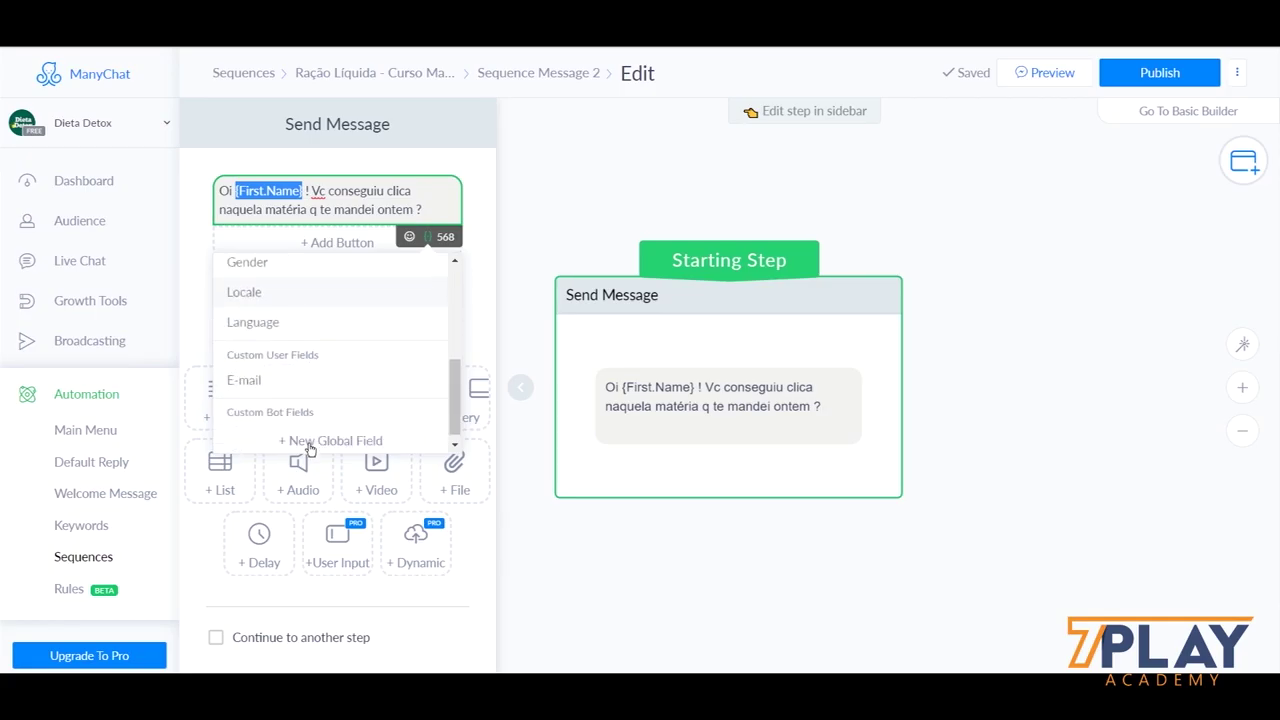
{"action": "scroll", "coordinate": [309, 405], "scroll_direction": "up", "scroll_amount": 2}
{"action": "scroll", "coordinate": [310, 410], "scroll_direction": "up", "scroll_amount": 3}
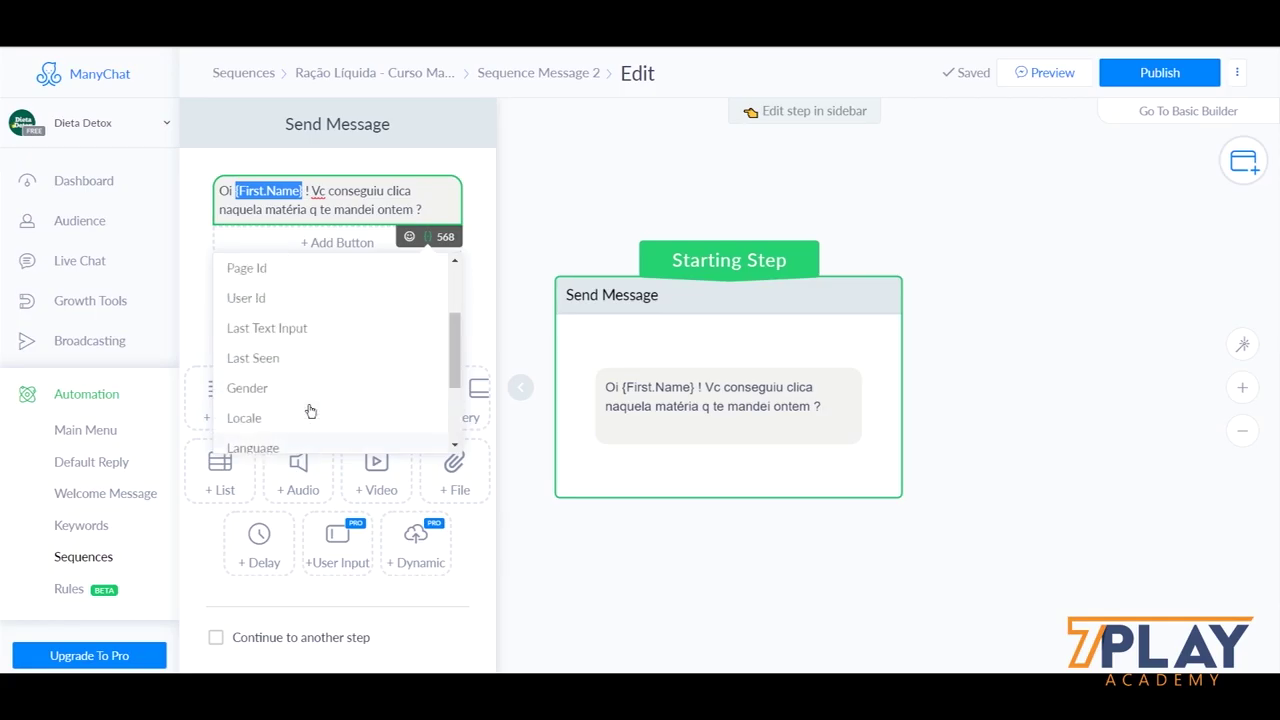
{"action": "scroll", "coordinate": [308, 405], "scroll_direction": "down", "scroll_amount": 4}
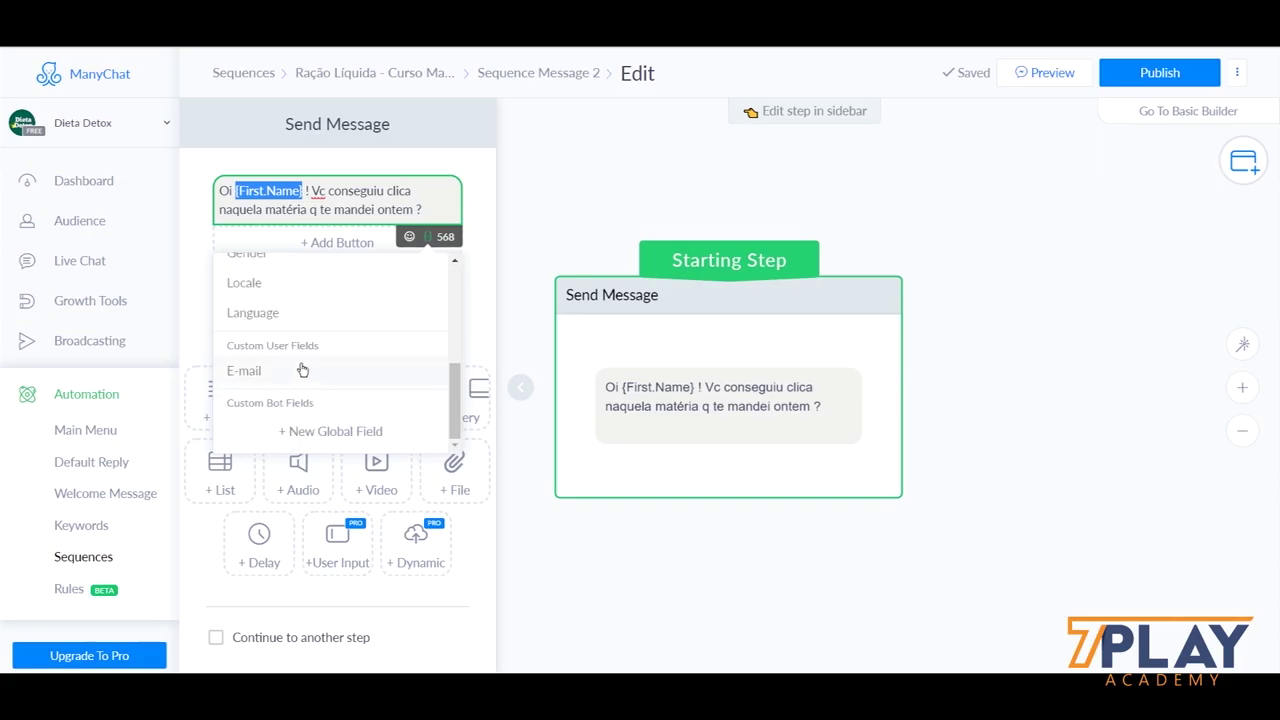
{"action": "scroll", "coordinate": [323, 366], "scroll_direction": "up", "scroll_amount": 5}
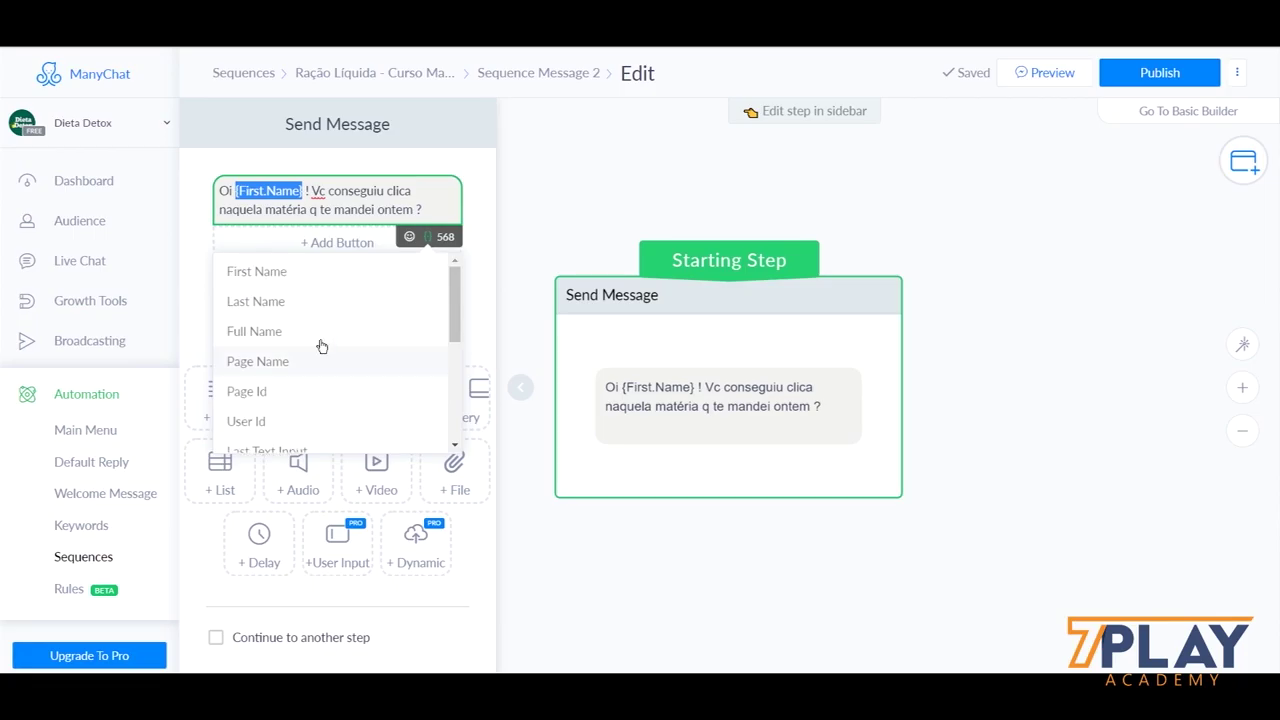
{"action": "left_click", "coordinate": [301, 284]}
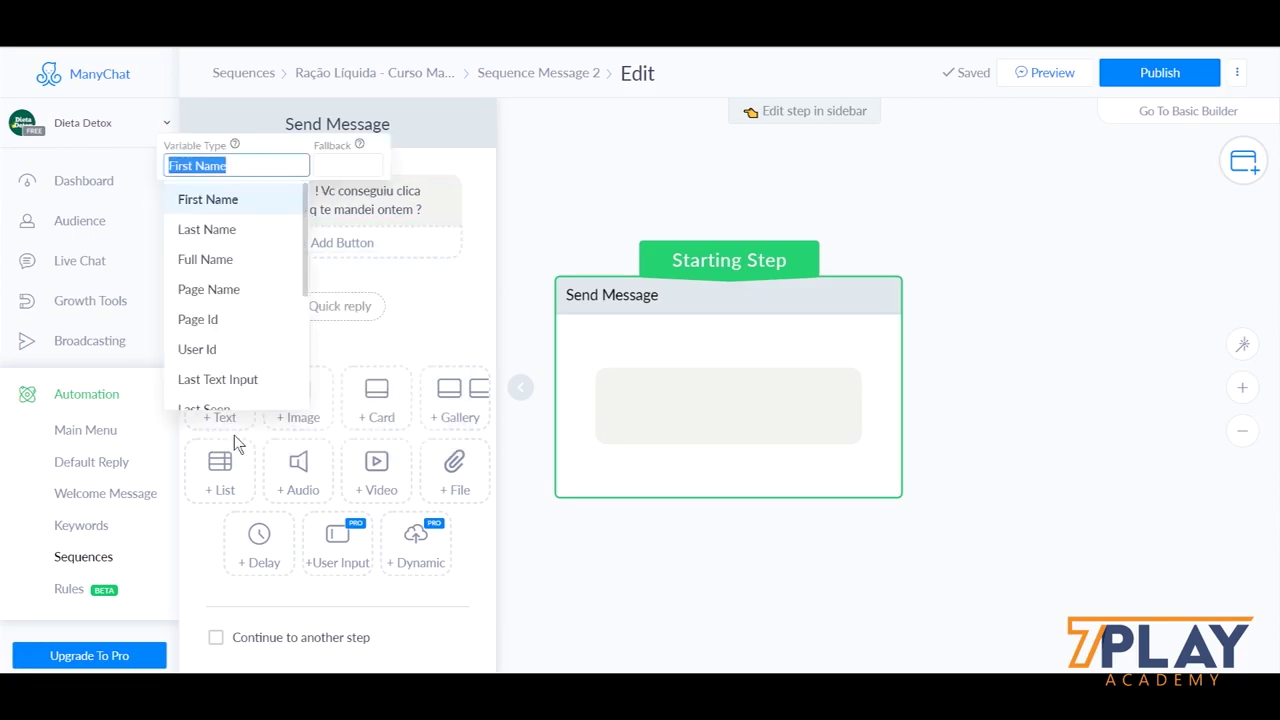
{"action": "left_click", "coordinate": [479, 173]}
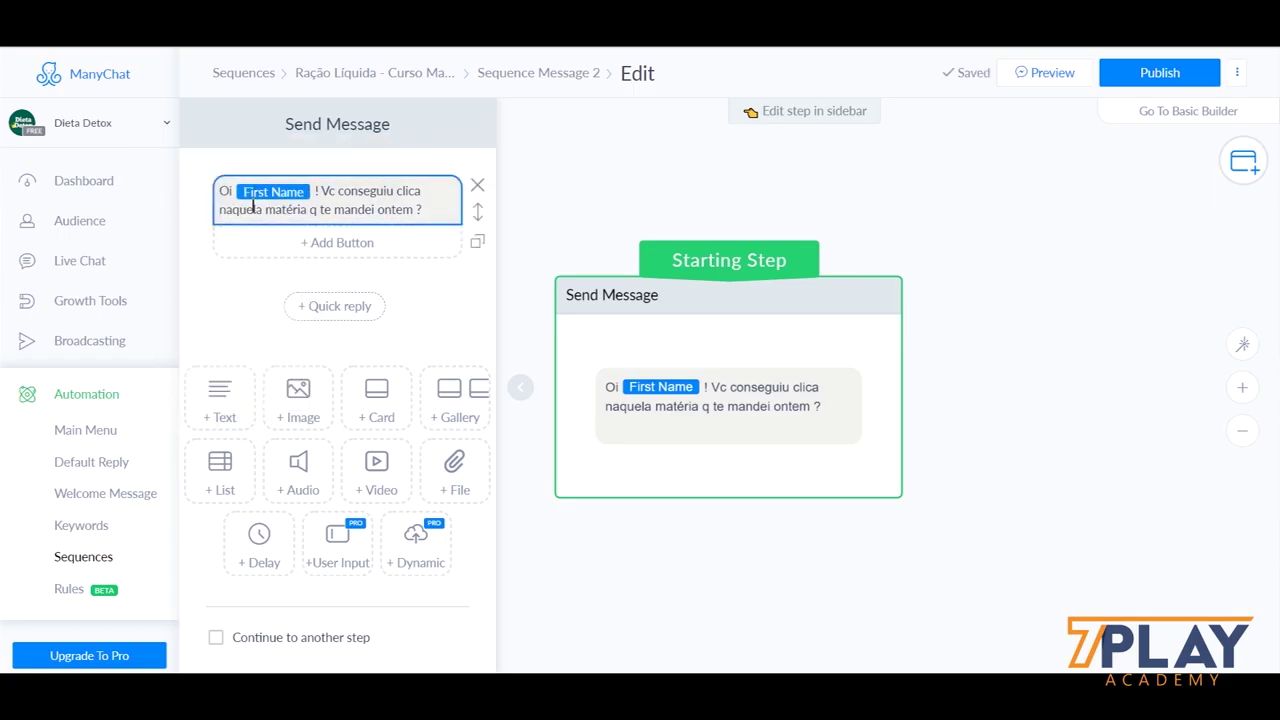
{"action": "left_click", "coordinate": [358, 200]}
Step: Add a button titled "SIM !" to the message, copying the title from the Google Docs script
{"action": "key", "text": "alt+Tab"}
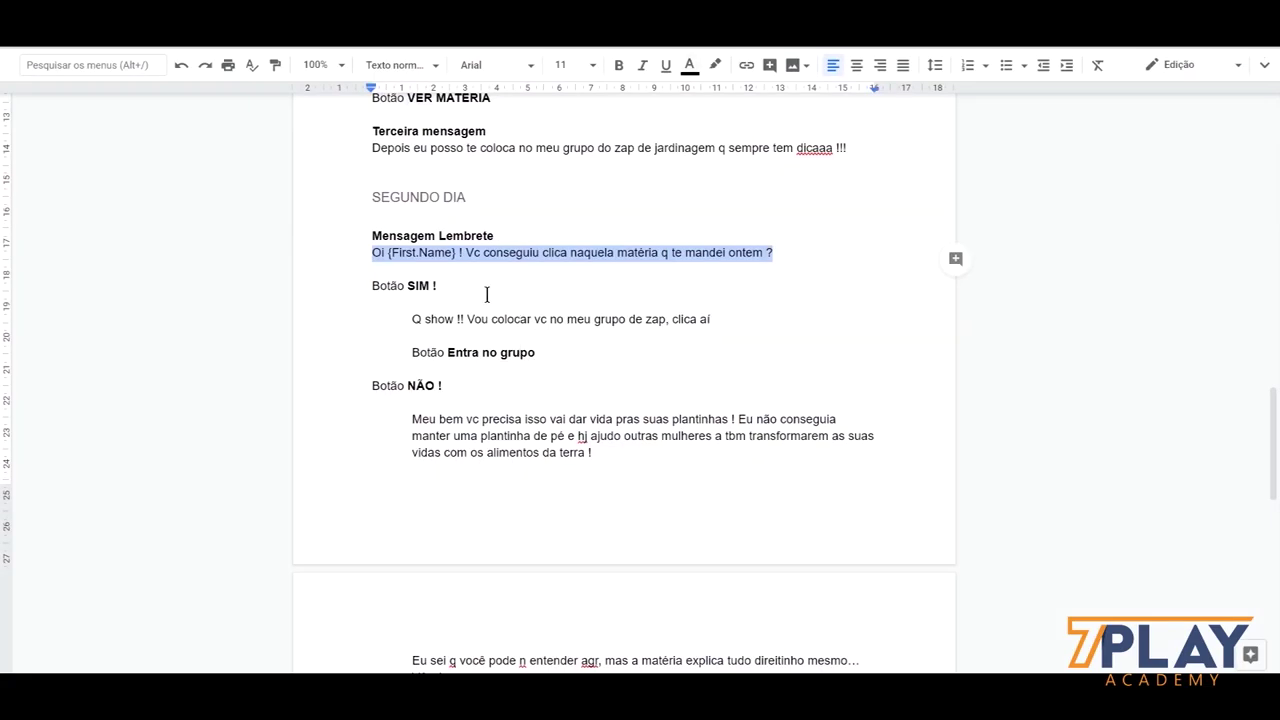
{"action": "left_click_drag", "start_coordinate": [487, 294], "coordinate": [408, 286]}
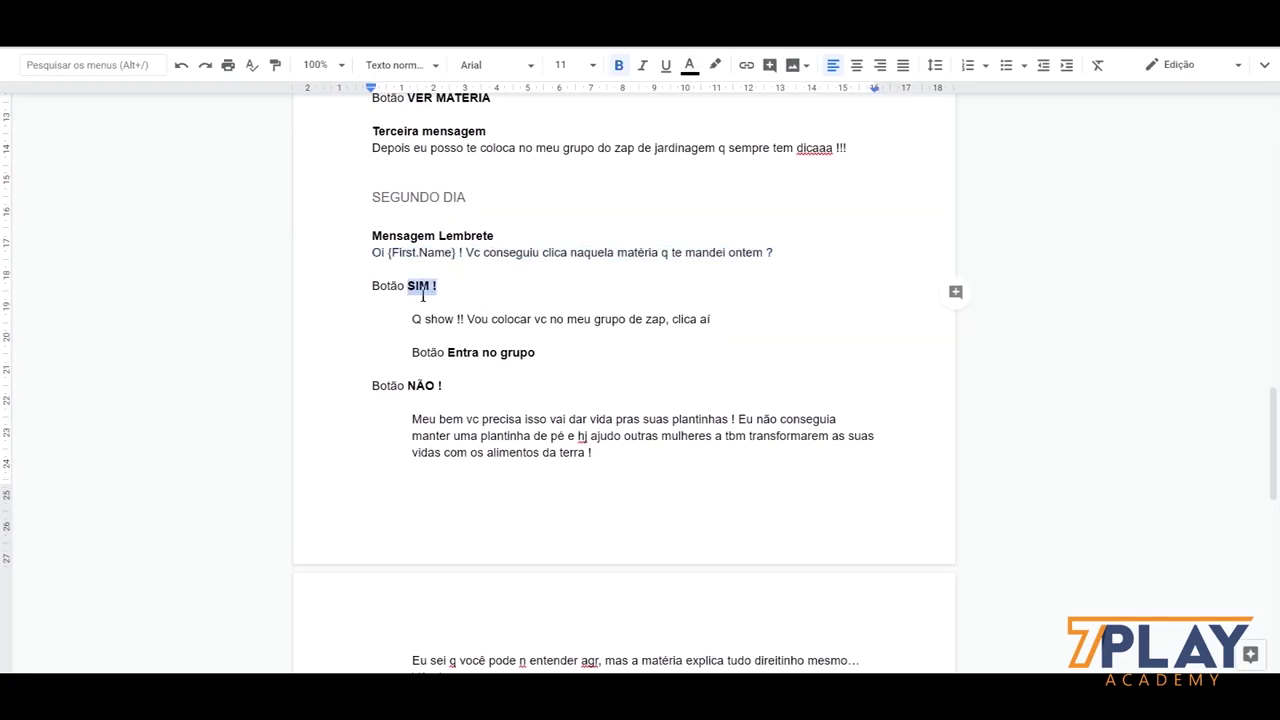
{"action": "right_click", "coordinate": [422, 295]}
{"action": "left_click", "coordinate": [480, 266]}
{"action": "key", "text": "alt+Tab"}
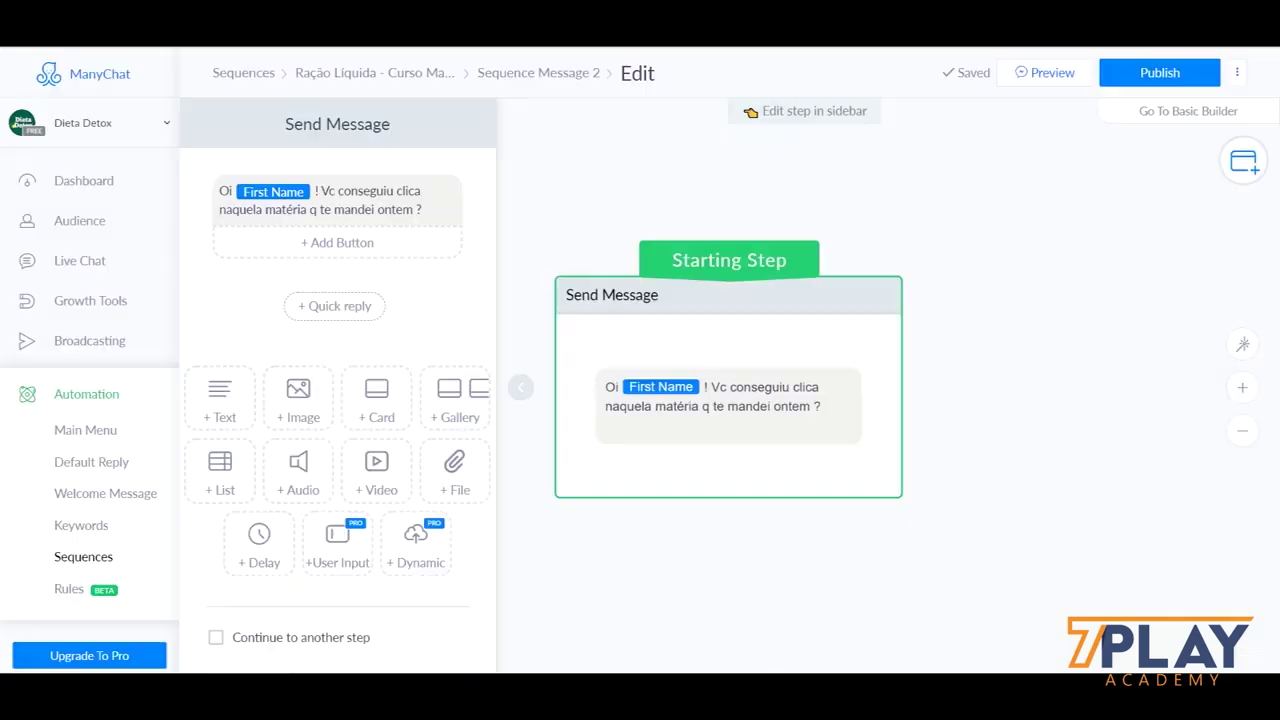
{"action": "left_click", "coordinate": [353, 243]}
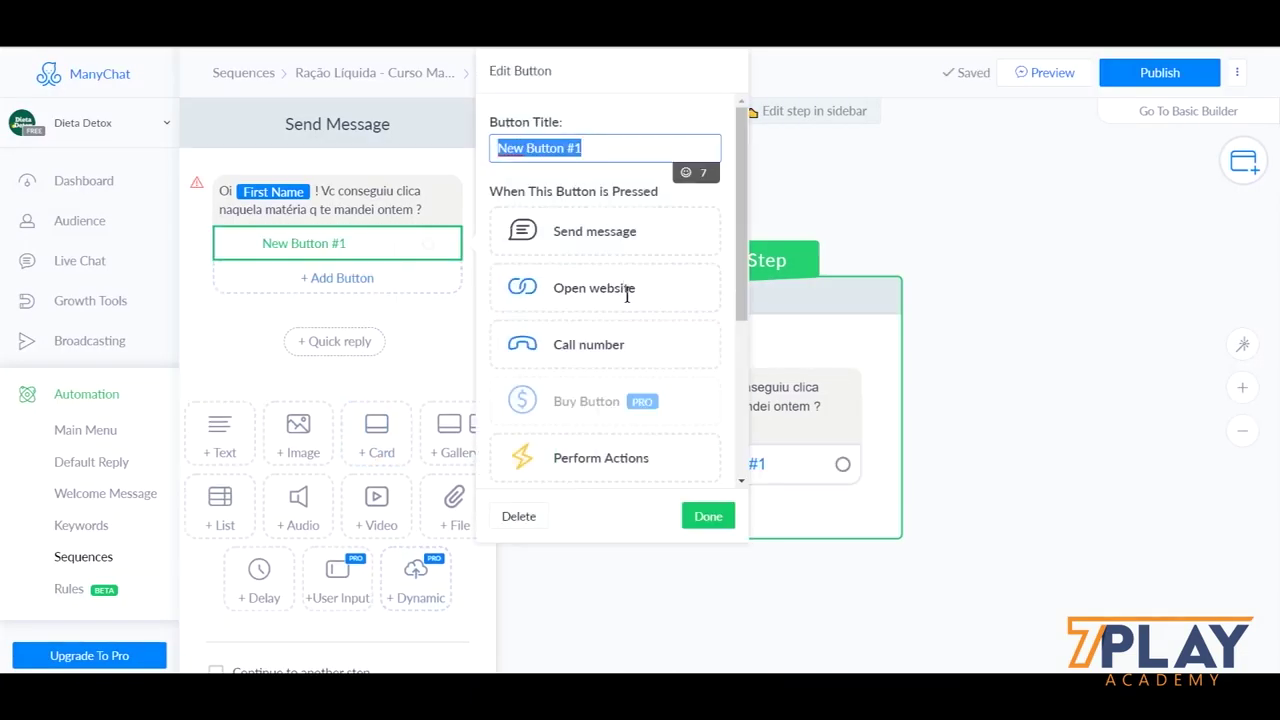
{"action": "right_click", "coordinate": [586, 150]}
{"action": "left_click", "coordinate": [615, 226]}
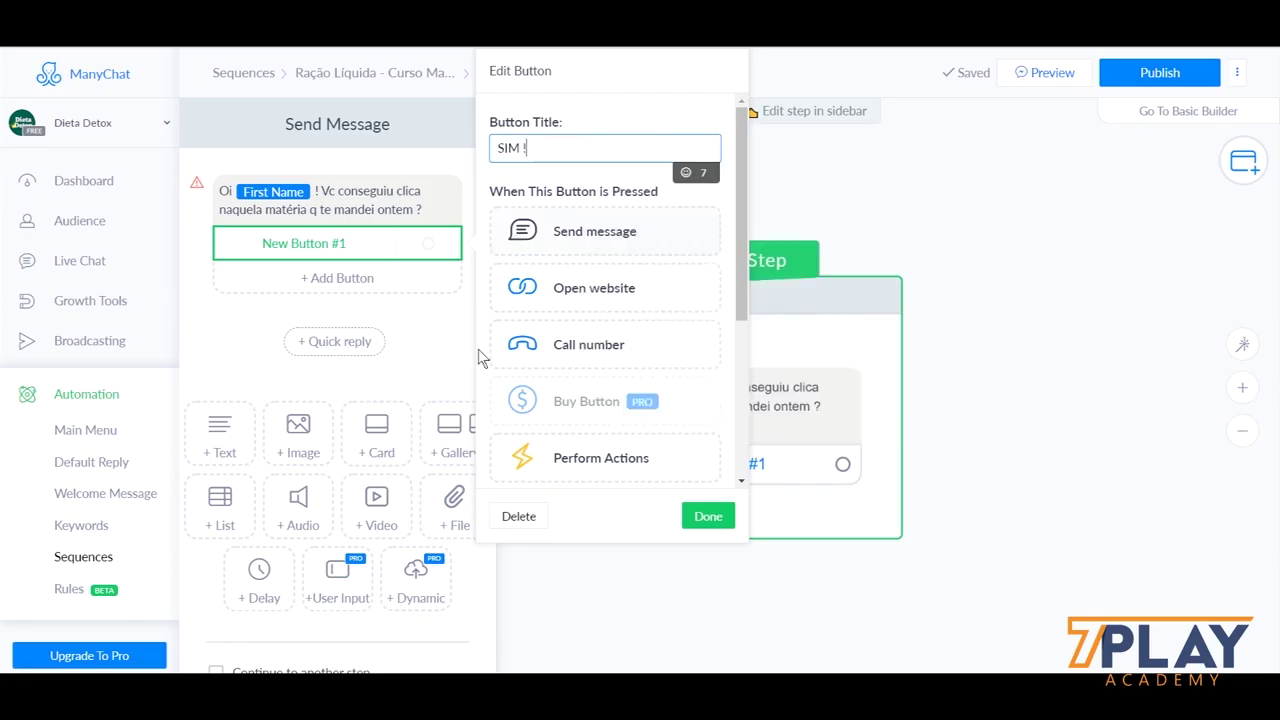
{"action": "left_click", "coordinate": [708, 516]}
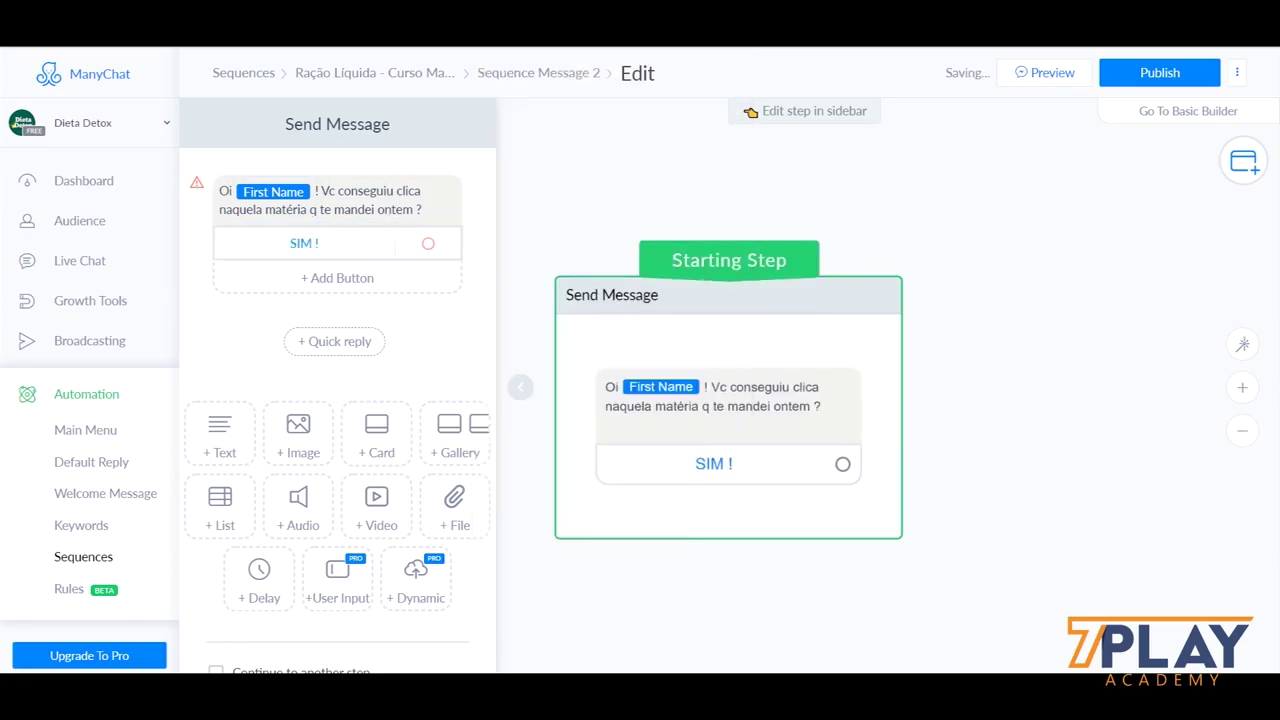
Step: Add a second button titled "NÃO !" below the first, copying the title from the Google Docs script
{"action": "key", "text": "ctrl+Tab"}
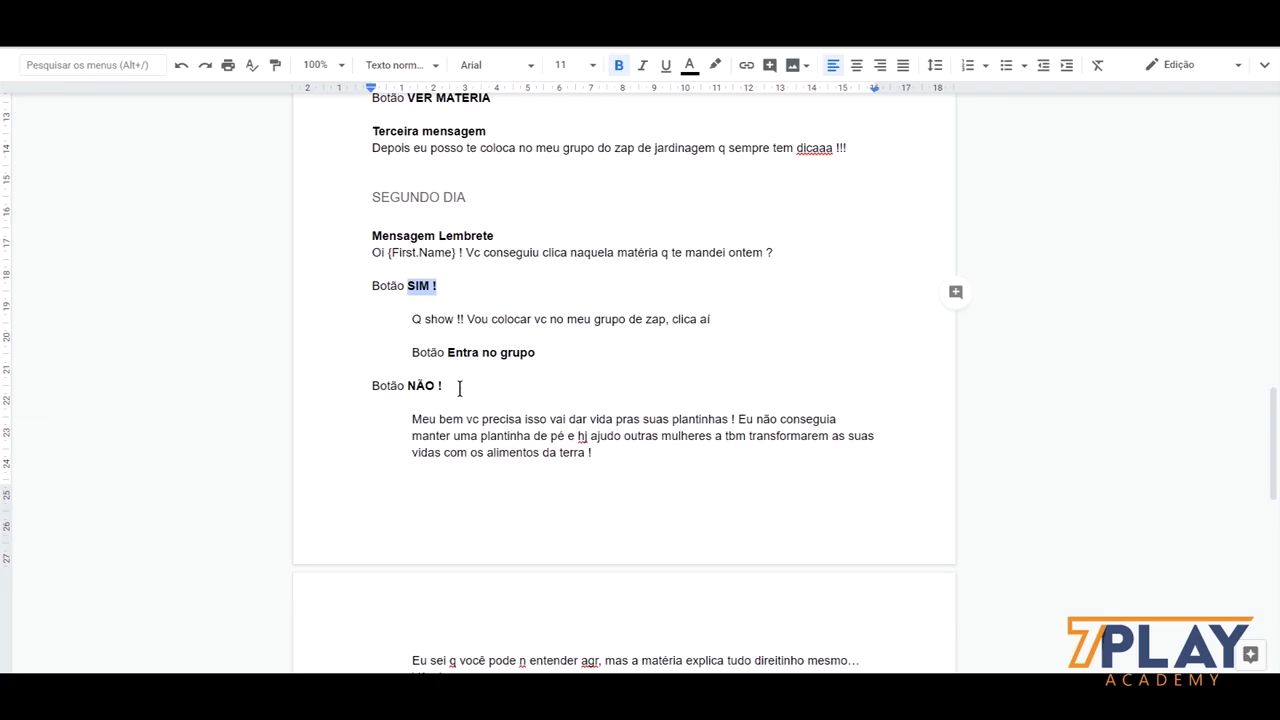
{"action": "left_click_drag", "start_coordinate": [459, 388], "coordinate": [412, 389]}
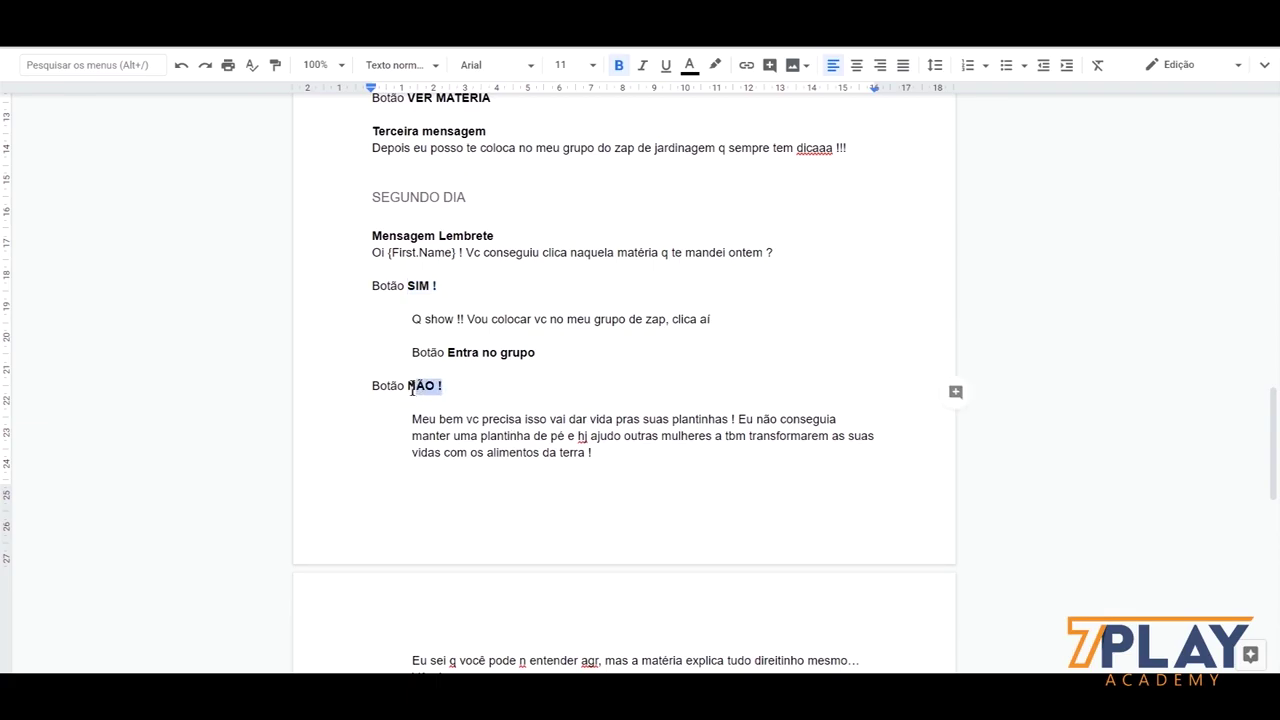
{"action": "right_click", "coordinate": [426, 390]}
{"action": "left_click", "coordinate": [509, 267]}
{"action": "key", "text": "ctrl+Tab"}
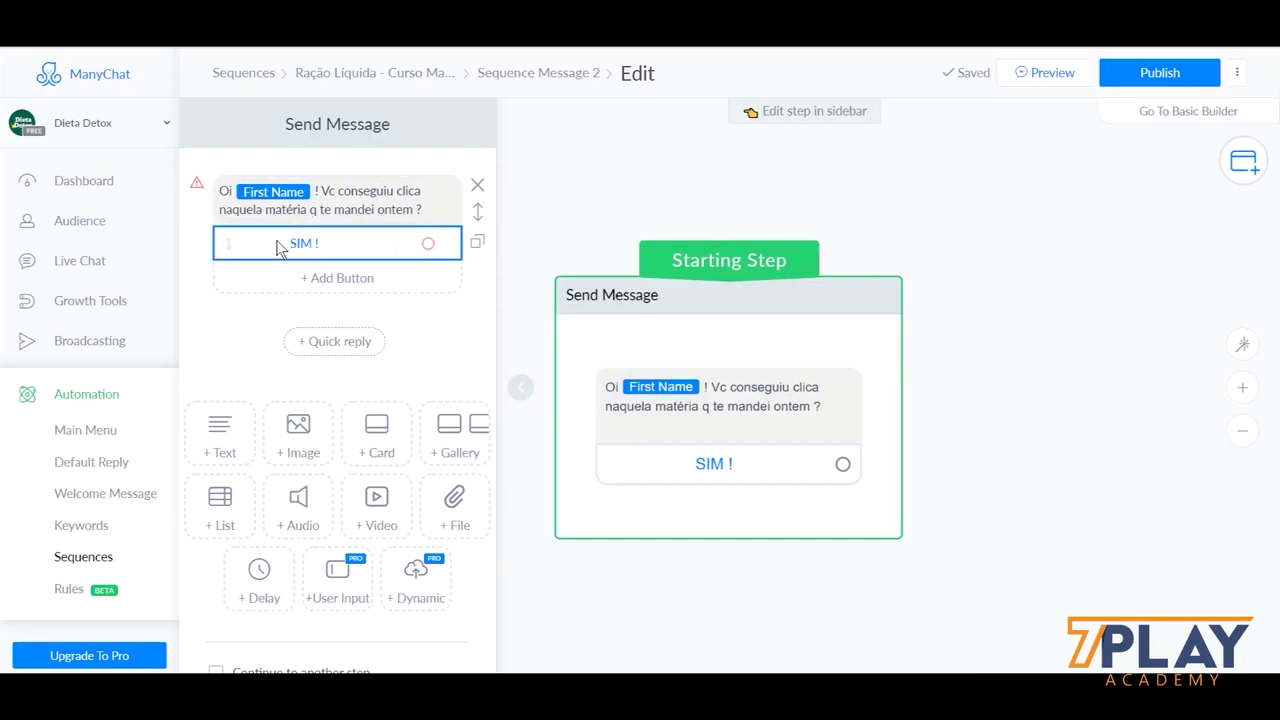
{"action": "left_click", "coordinate": [310, 277]}
{"action": "right_click", "coordinate": [572, 148]}
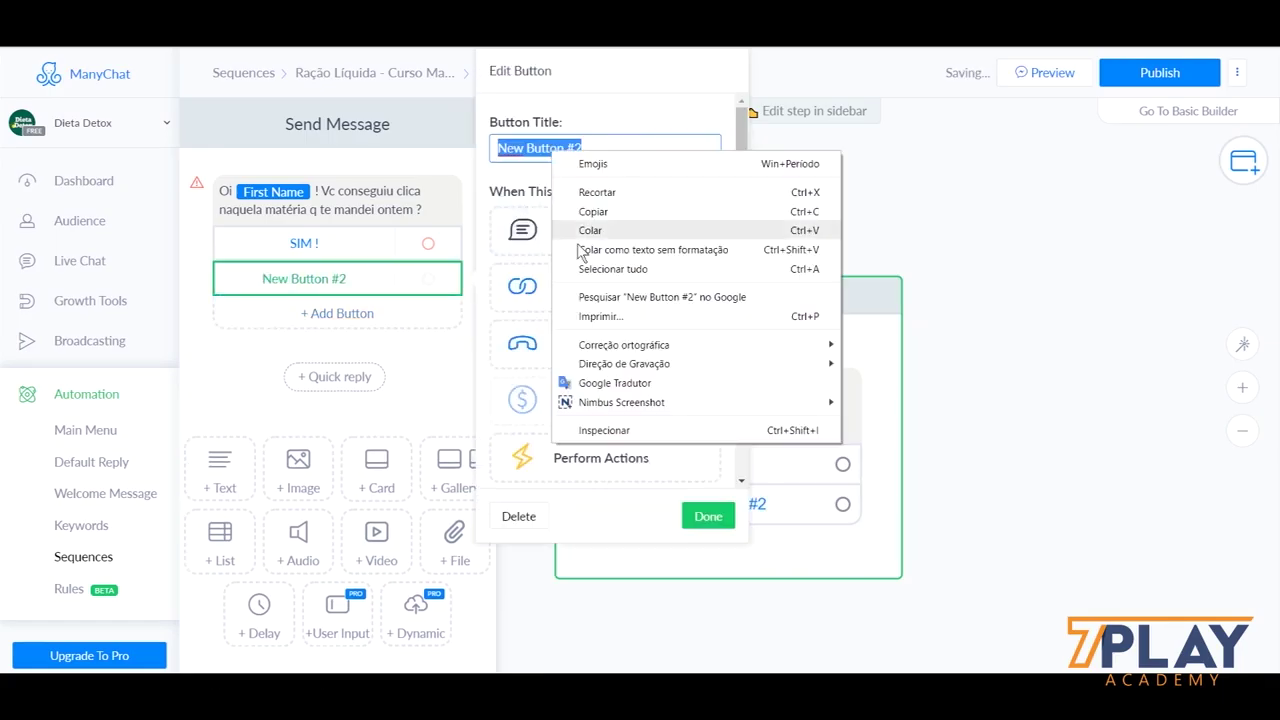
{"action": "left_click", "coordinate": [590, 236]}
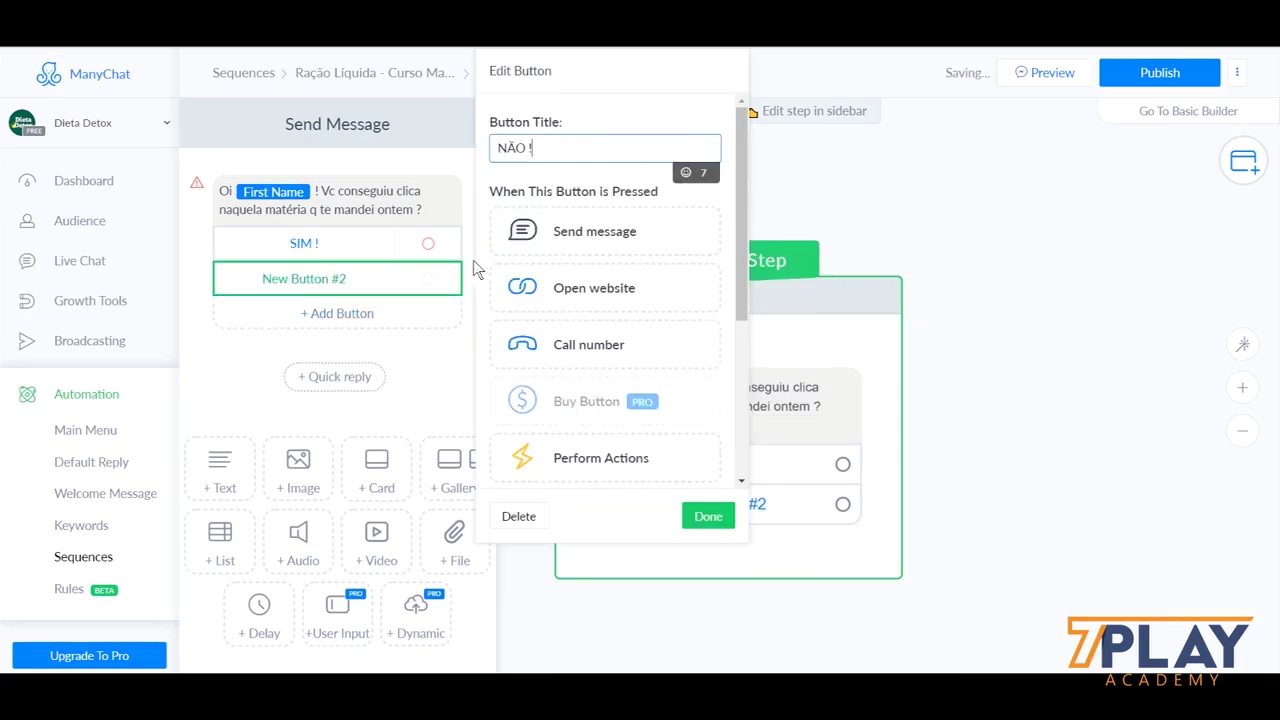
{"action": "left_click", "coordinate": [700, 518]}
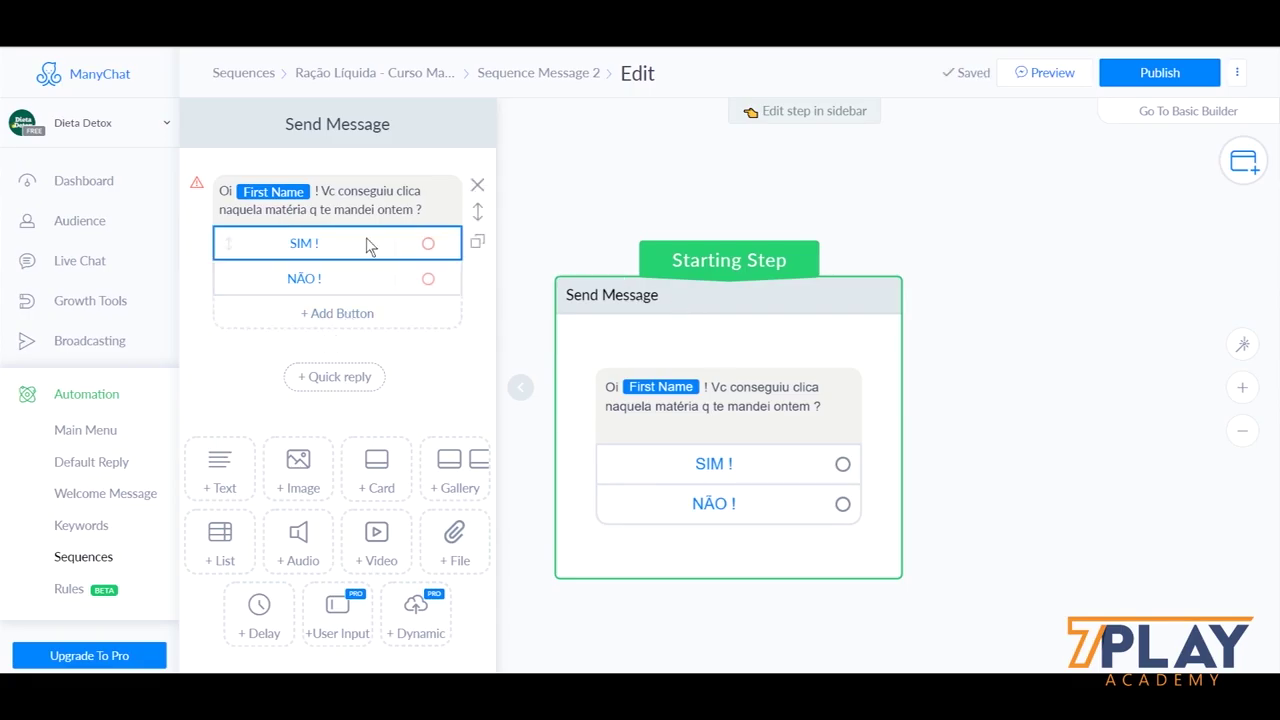
Step: Check the action options of the SIM ! button, and collapse the editing sidebar to free up the flow canvas
{"action": "left_click", "coordinate": [361, 250]}
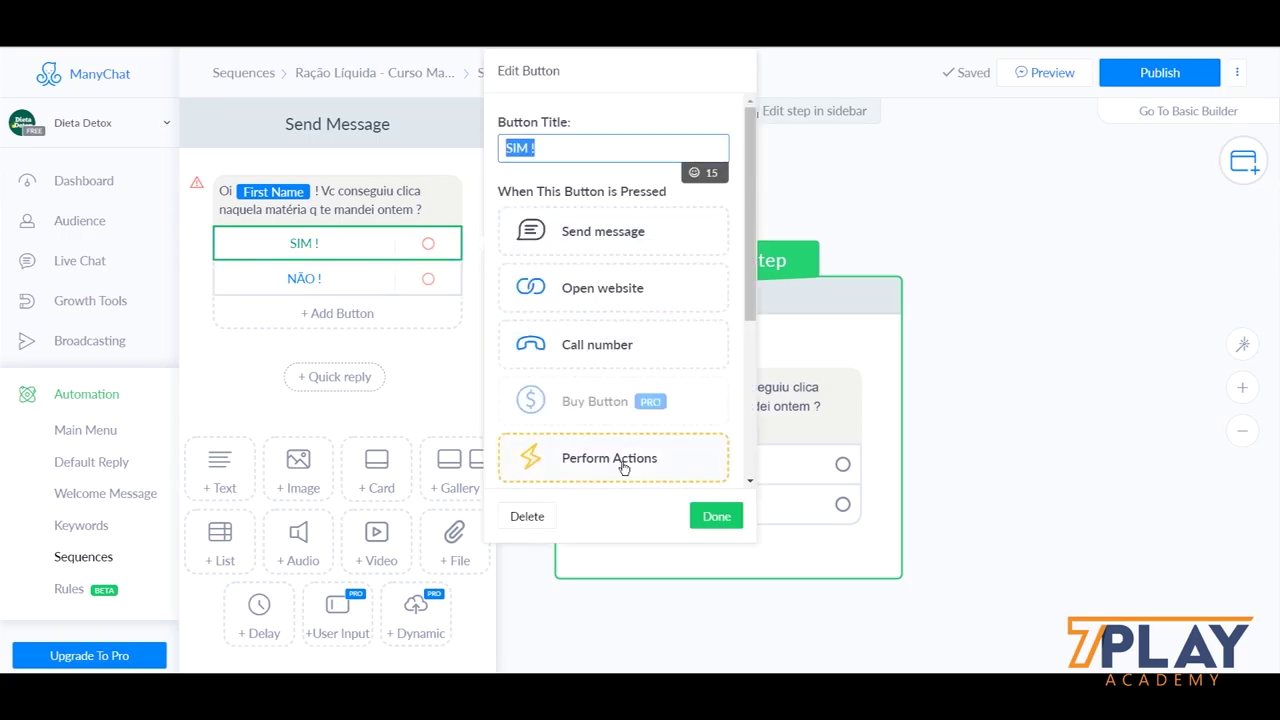
{"action": "left_click", "coordinate": [309, 404]}
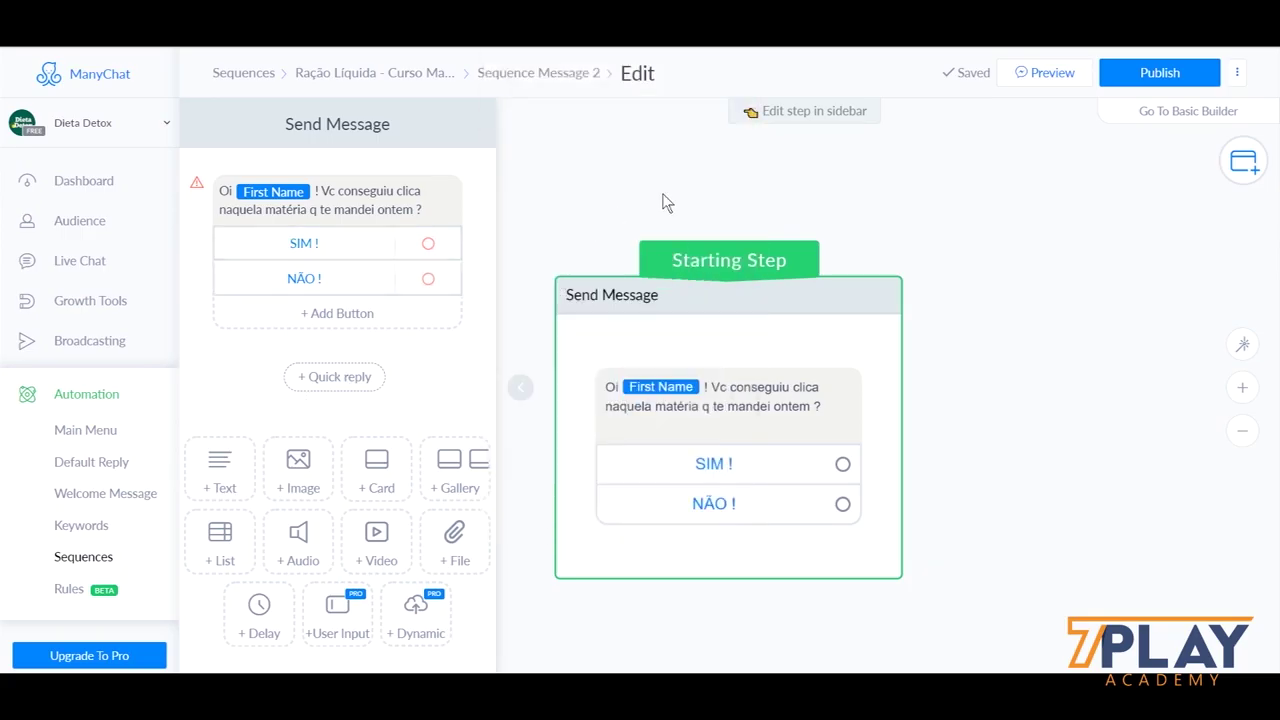
{"action": "left_click", "coordinate": [520, 386]}
{"action": "left_click_drag", "start_coordinate": [1014, 417], "coordinate": [764, 365]}
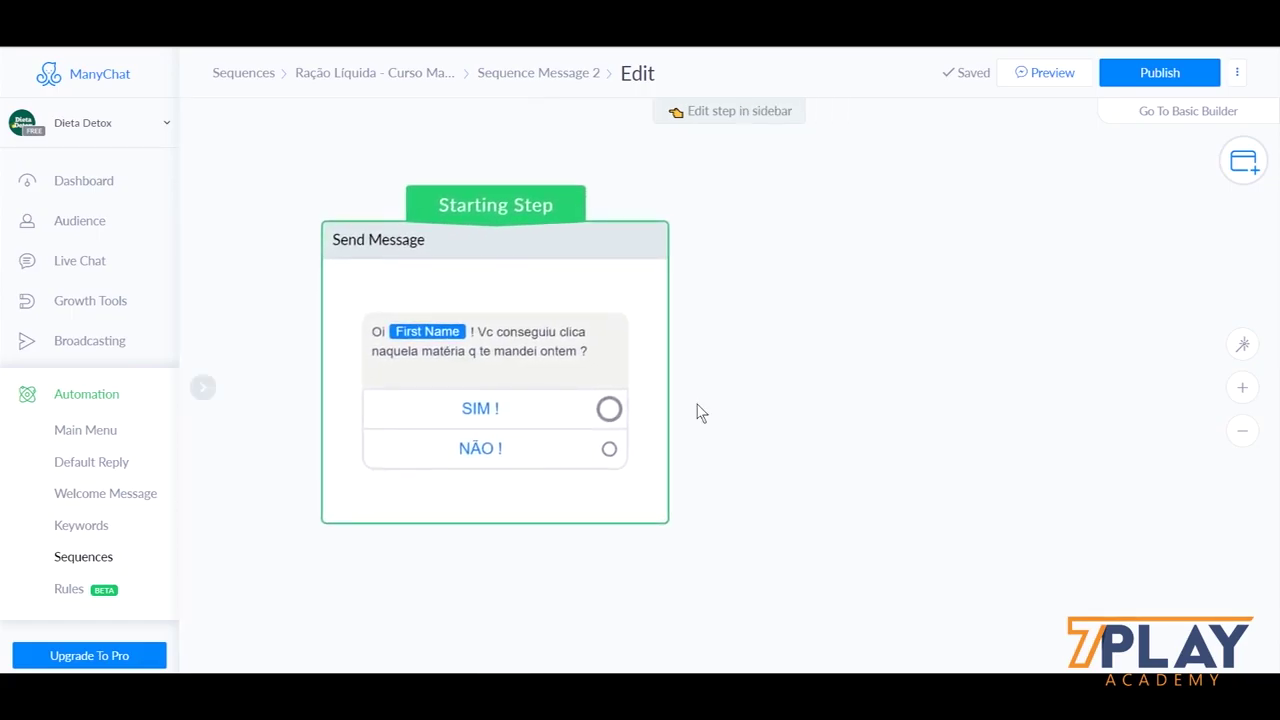
Step: Connect the SIM ! button to a new Send Message step beside the starting step
{"action": "left_click", "coordinate": [609, 409]}
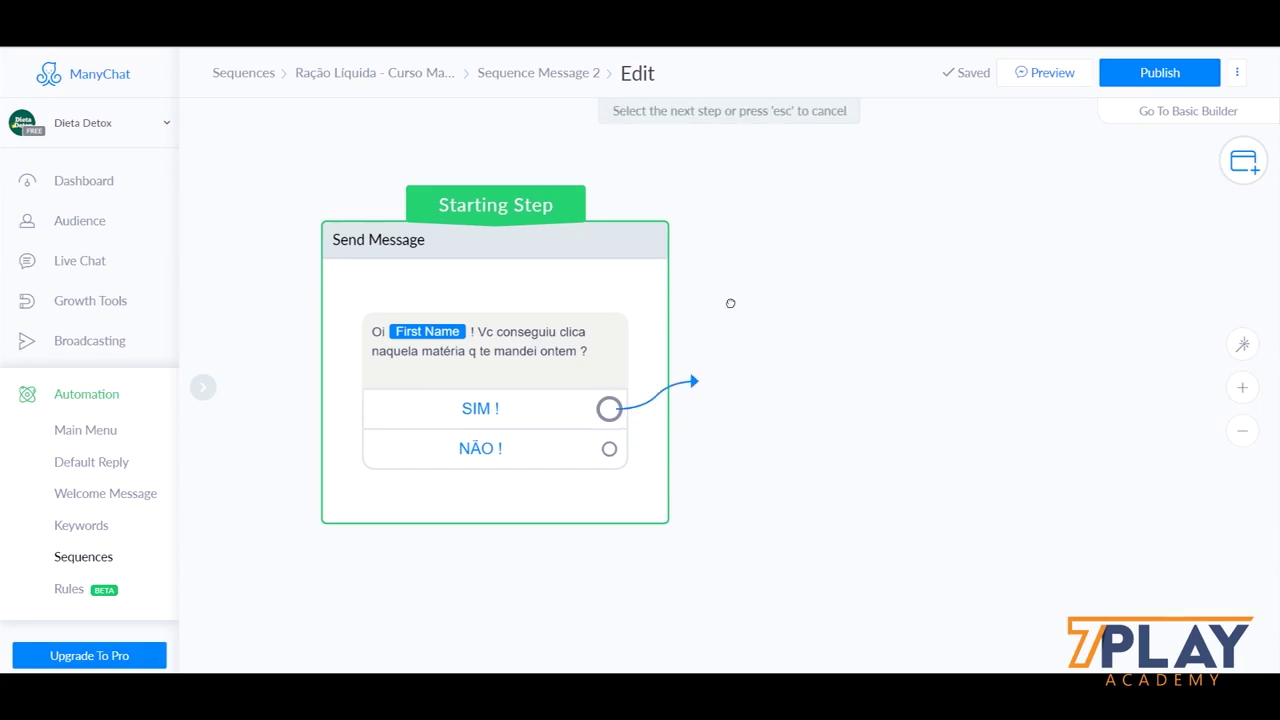
{"action": "left_click", "coordinate": [777, 218]}
{"action": "left_click", "coordinate": [872, 218]}
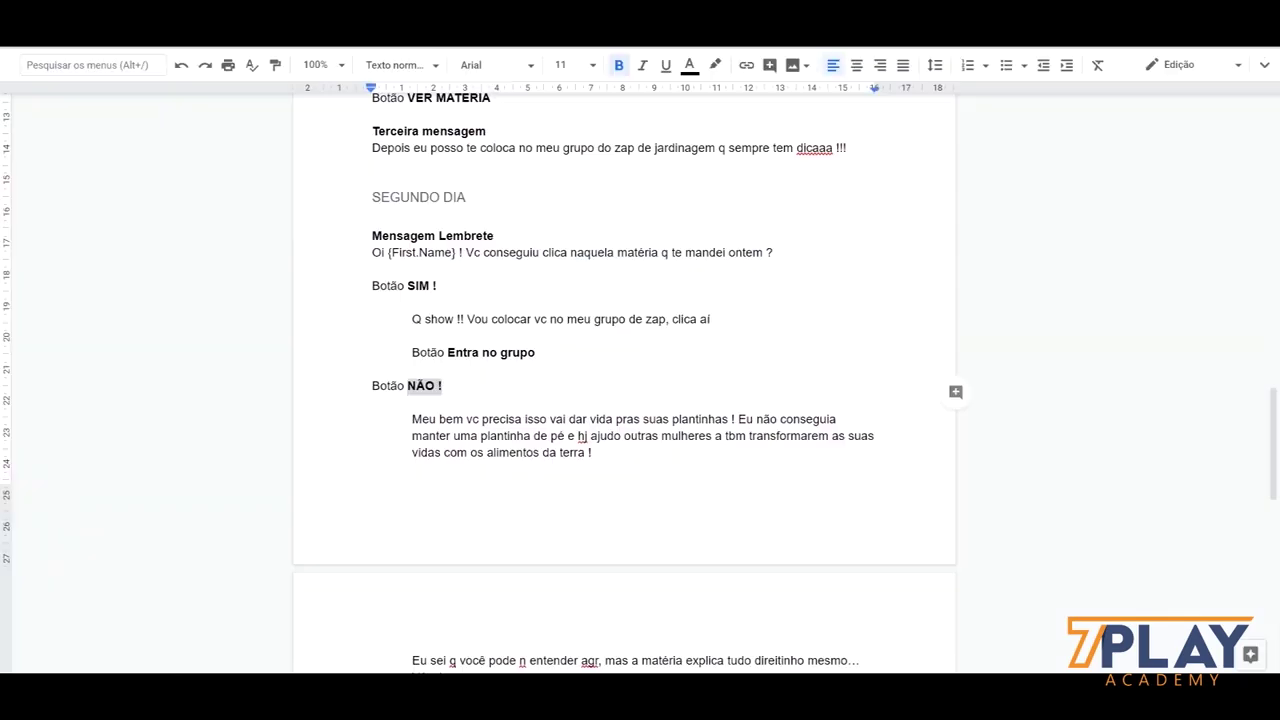
Step: Copy "Q show !! Vou colocar vc no meu grupo de zap, clica aí" from the Google Docs script into the new message's text
{"action": "left_click_drag", "start_coordinate": [733, 325], "coordinate": [408, 324]}
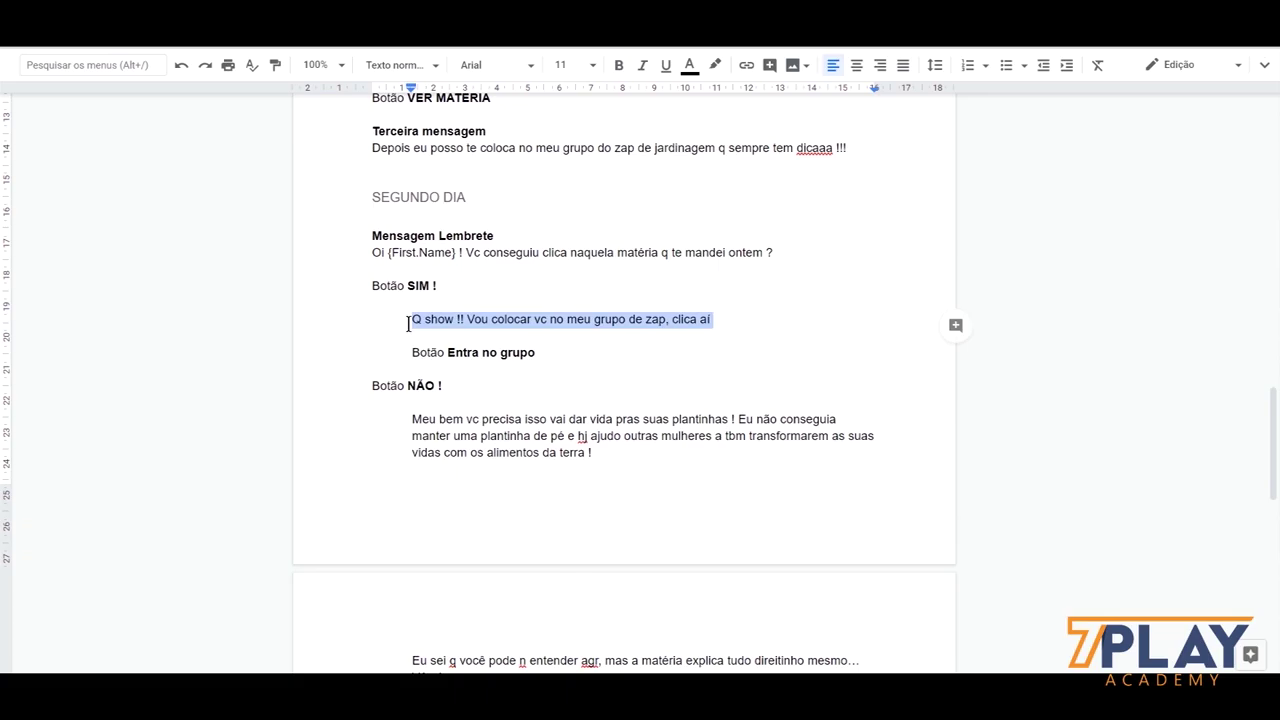
{"action": "right_click", "coordinate": [500, 320]}
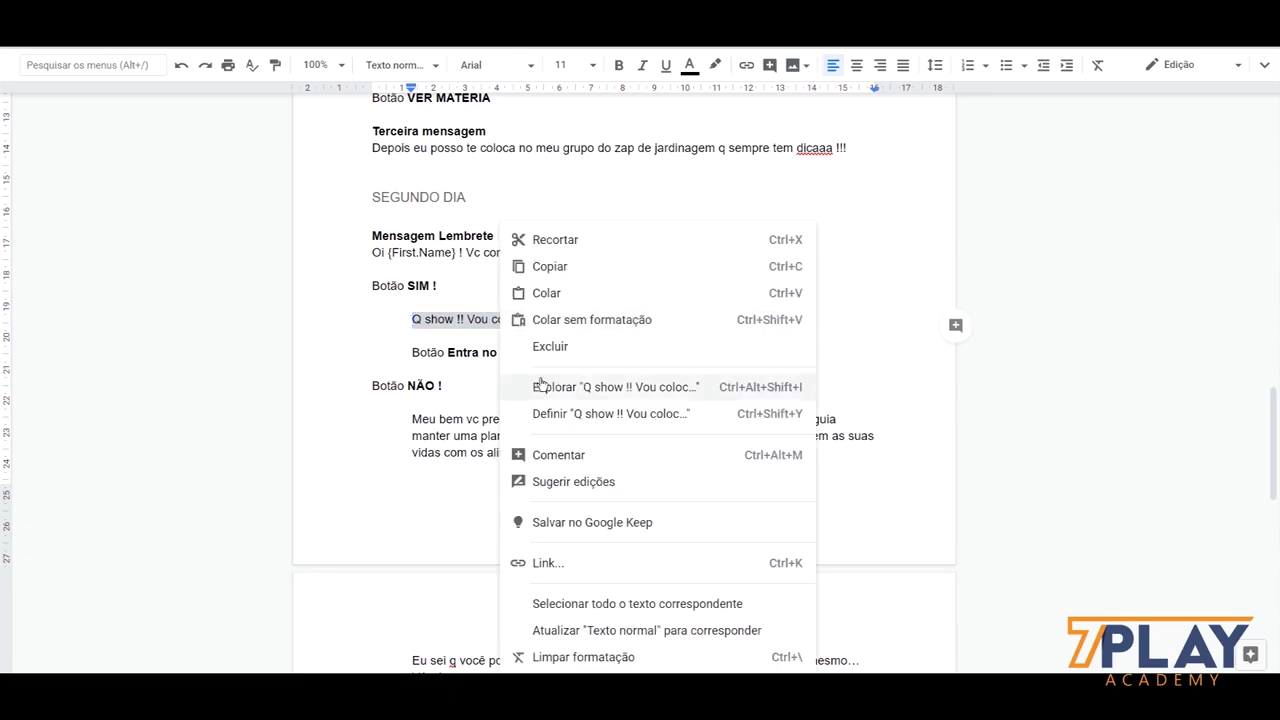
{"action": "left_click", "coordinate": [585, 266]}
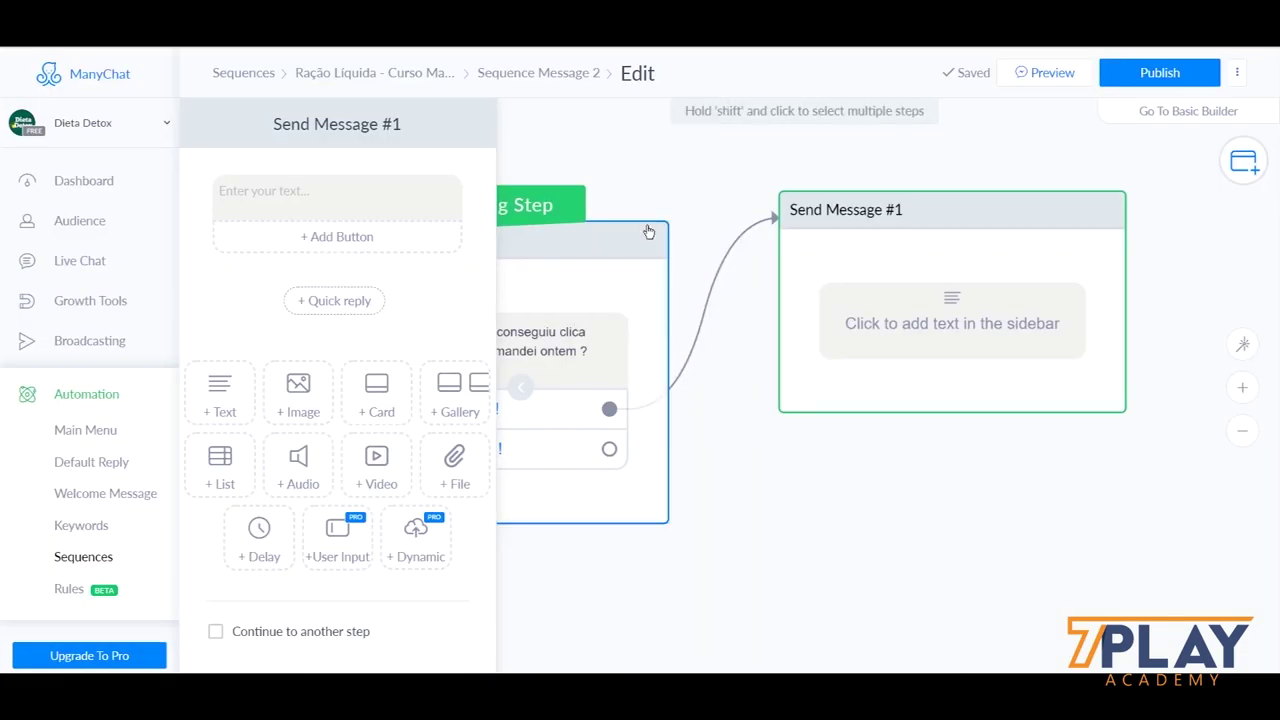
{"action": "left_click", "coordinate": [257, 186]}
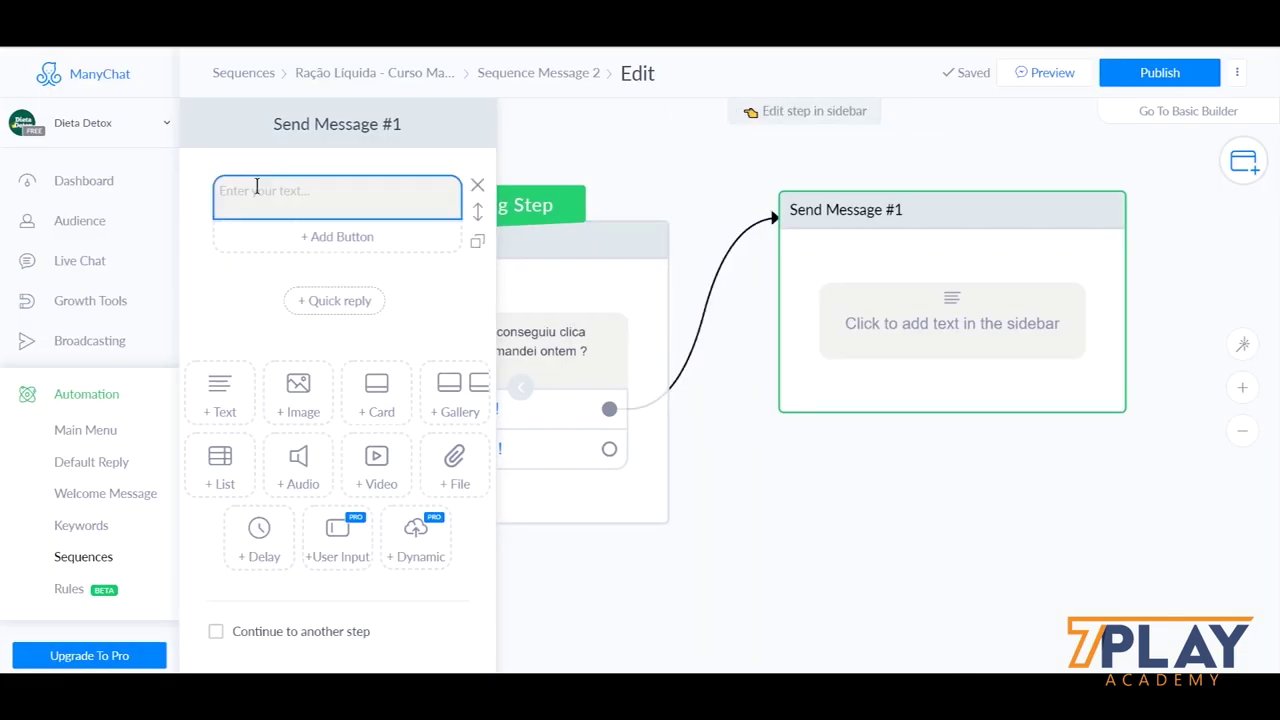
{"action": "right_click", "coordinate": [258, 186]}
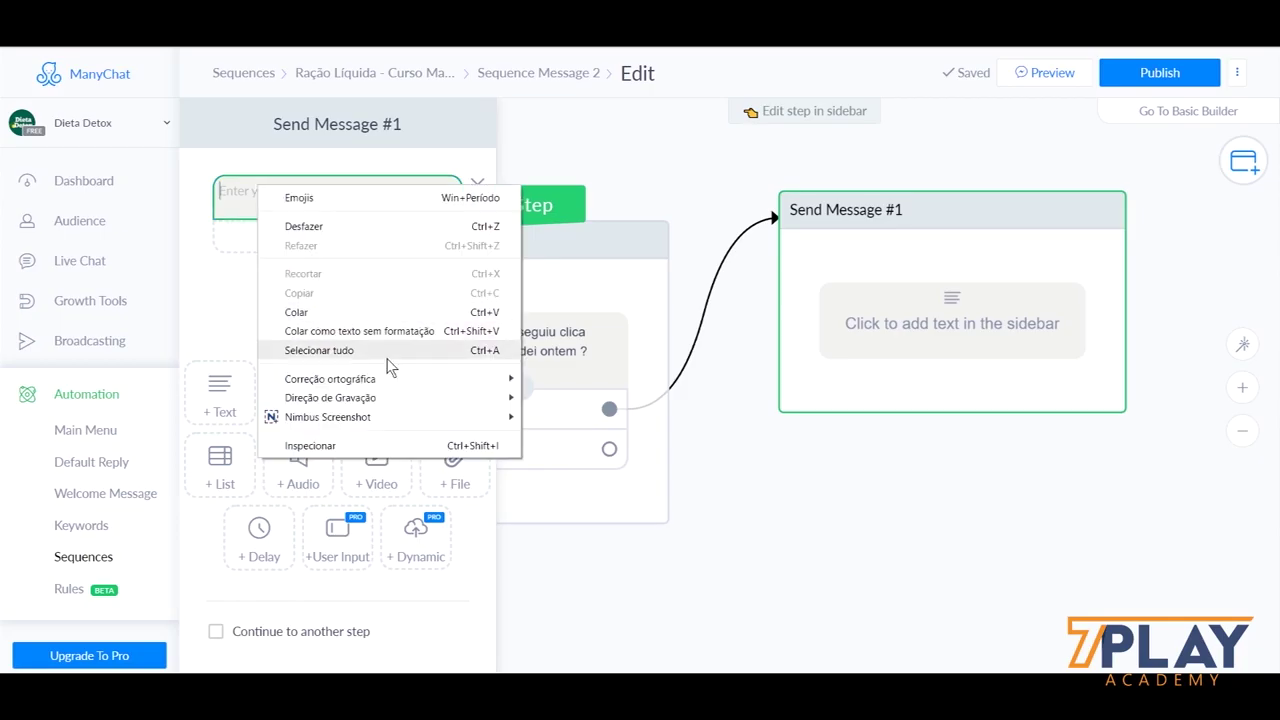
{"action": "left_click", "coordinate": [346, 313]}
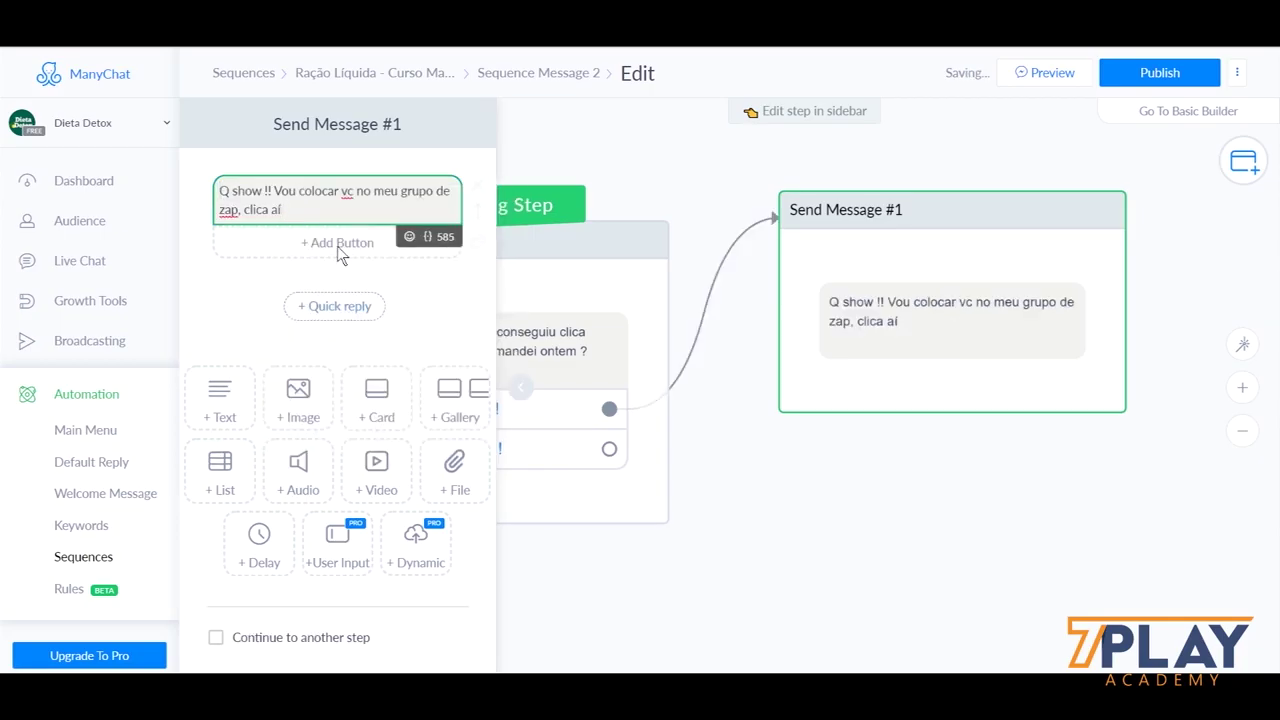
Step: Add three pointing-down hand emojis at the end of the message text
{"action": "left_click", "coordinate": [409, 236]}
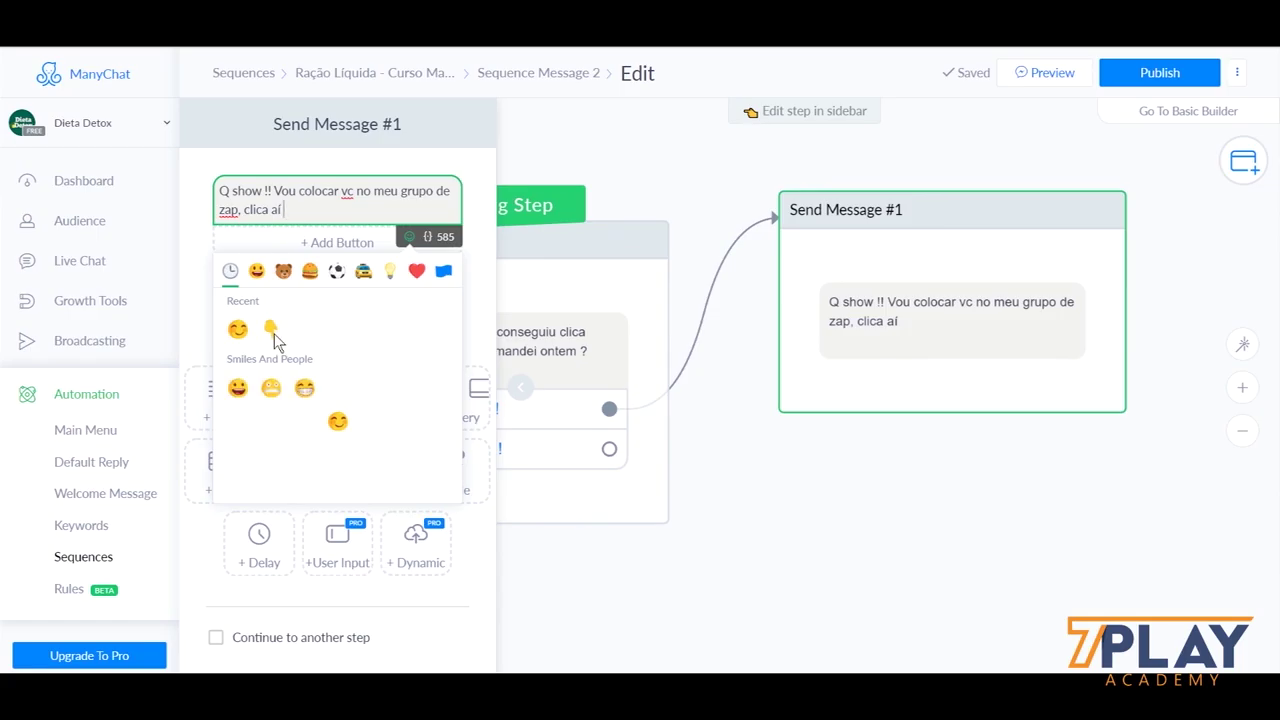
{"action": "left_click", "coordinate": [269, 330]}
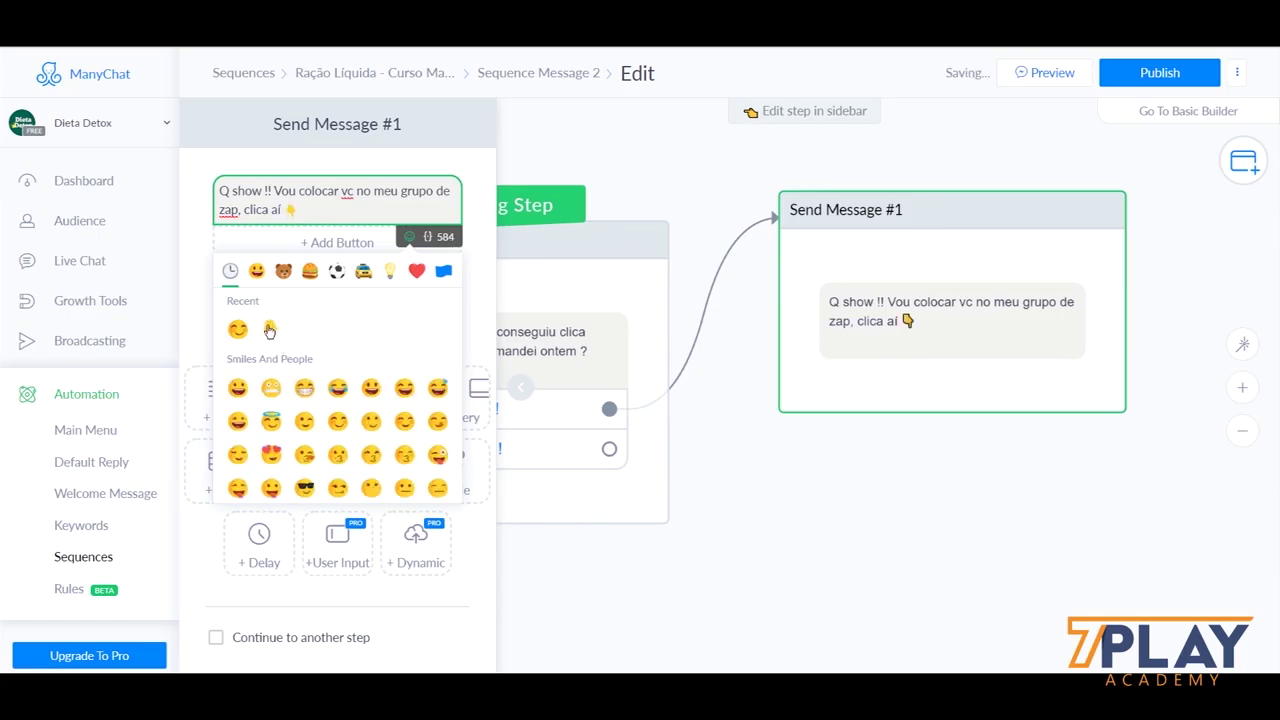
{"action": "left_click", "coordinate": [269, 330]}
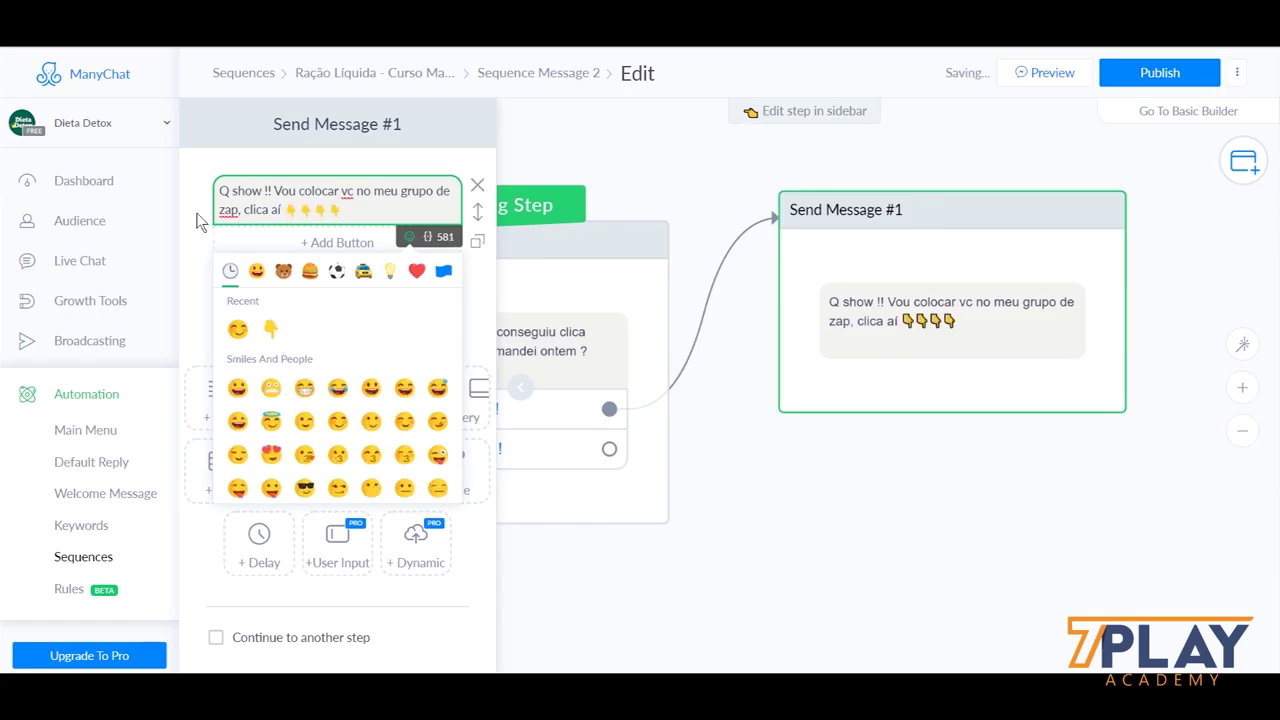
{"action": "left_click", "coordinate": [350, 210]}
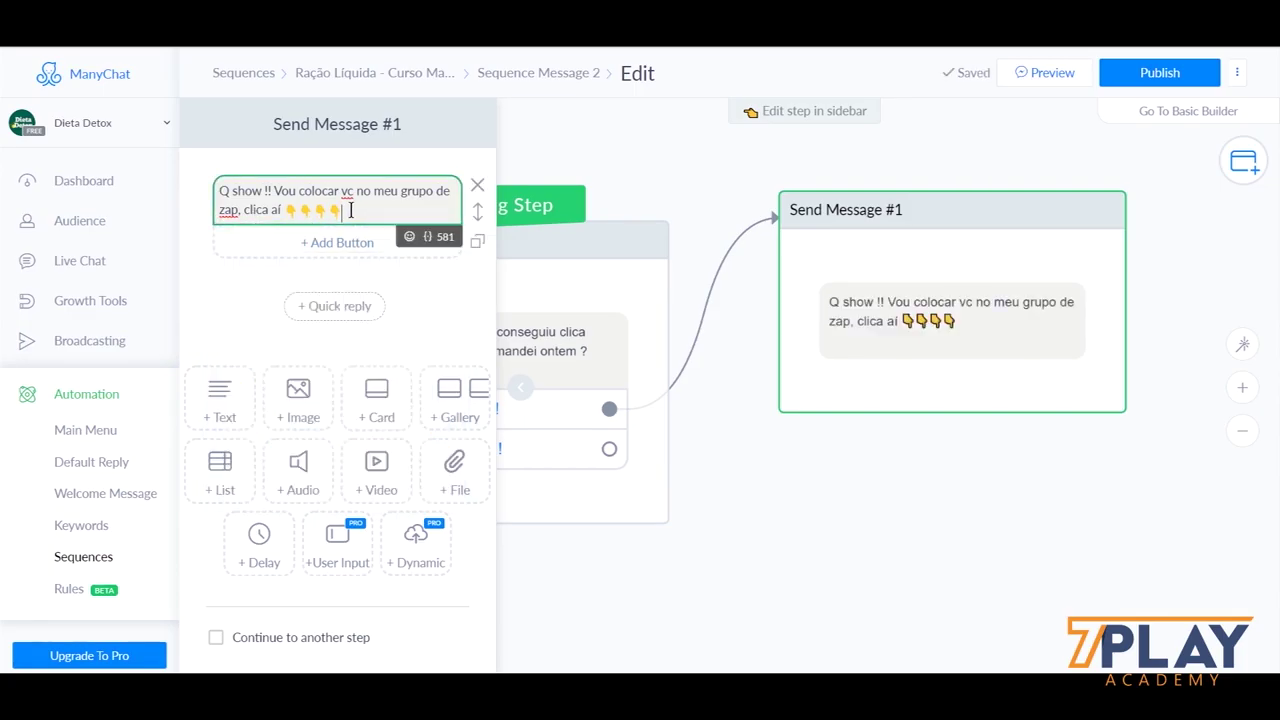
{"action": "key", "text": "BackSpace"}
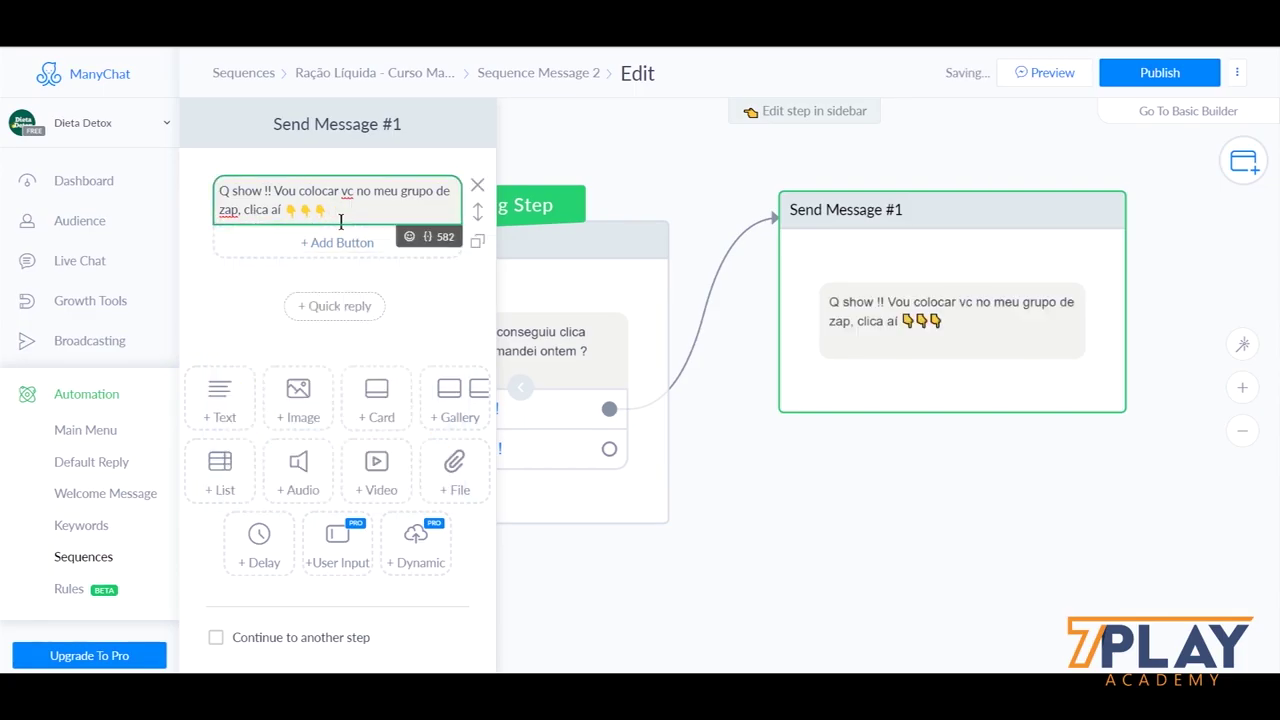
{"action": "left_click", "coordinate": [203, 270]}
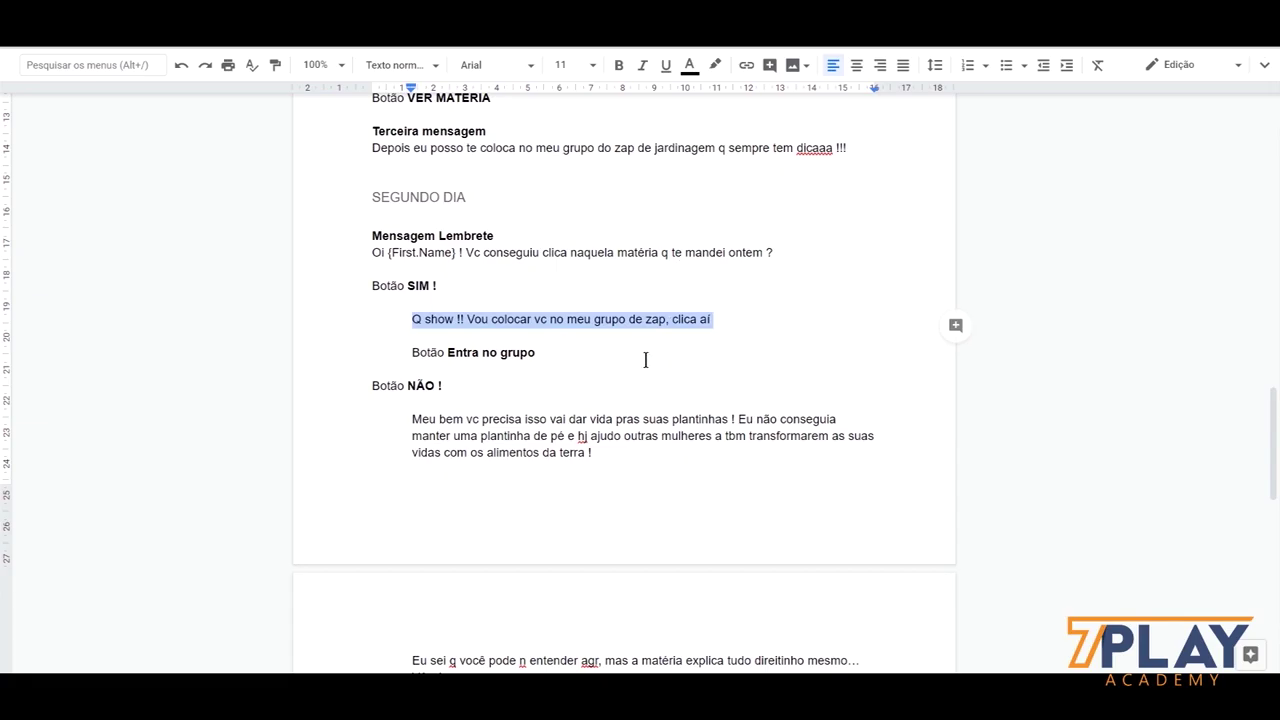
Step: Add a button titled "Entra no grupo" to this message, copying the title from the Google Docs script
{"action": "left_click_drag", "start_coordinate": [535, 352], "coordinate": [455, 357]}
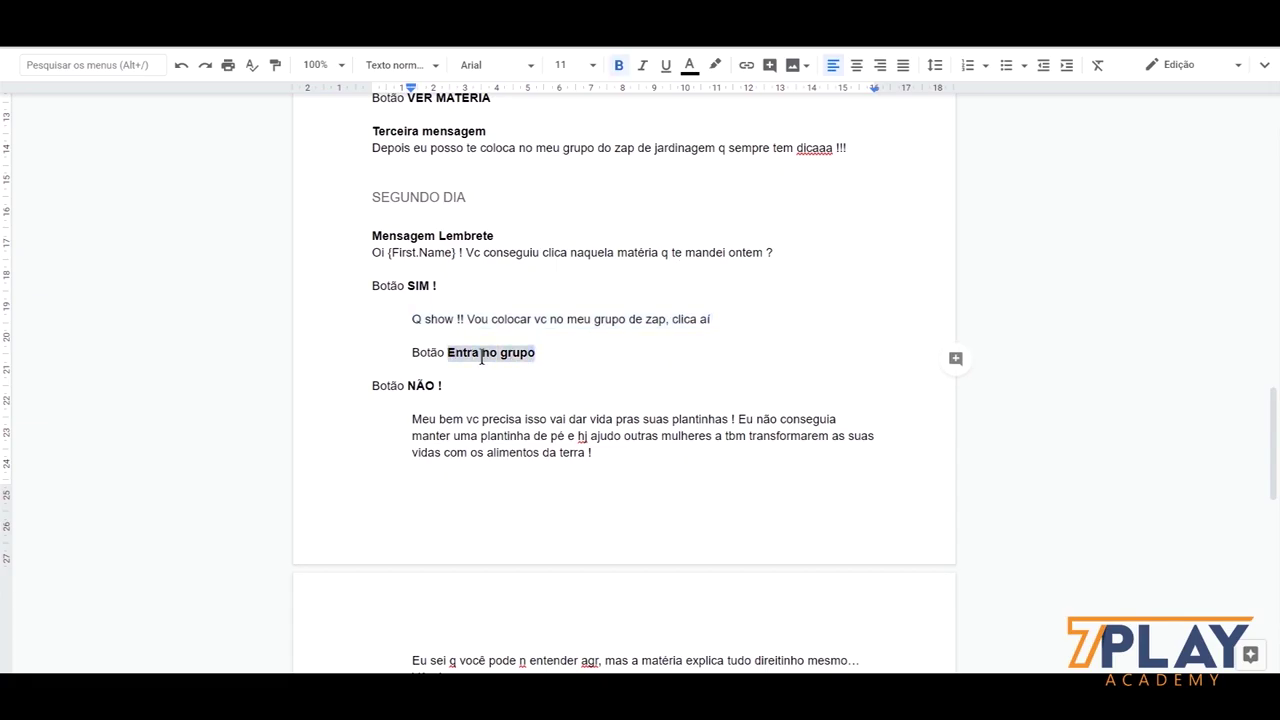
{"action": "right_click", "coordinate": [481, 358]}
{"action": "left_click", "coordinate": [597, 271]}
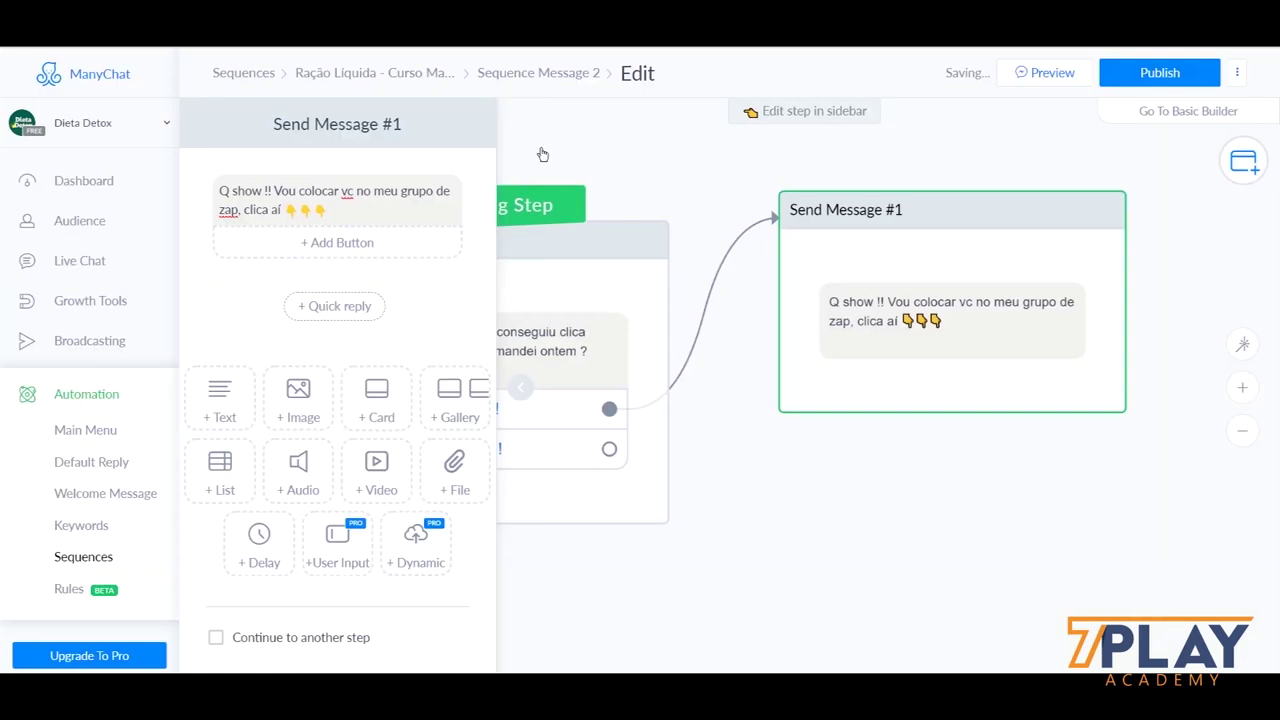
{"action": "left_click", "coordinate": [337, 242]}
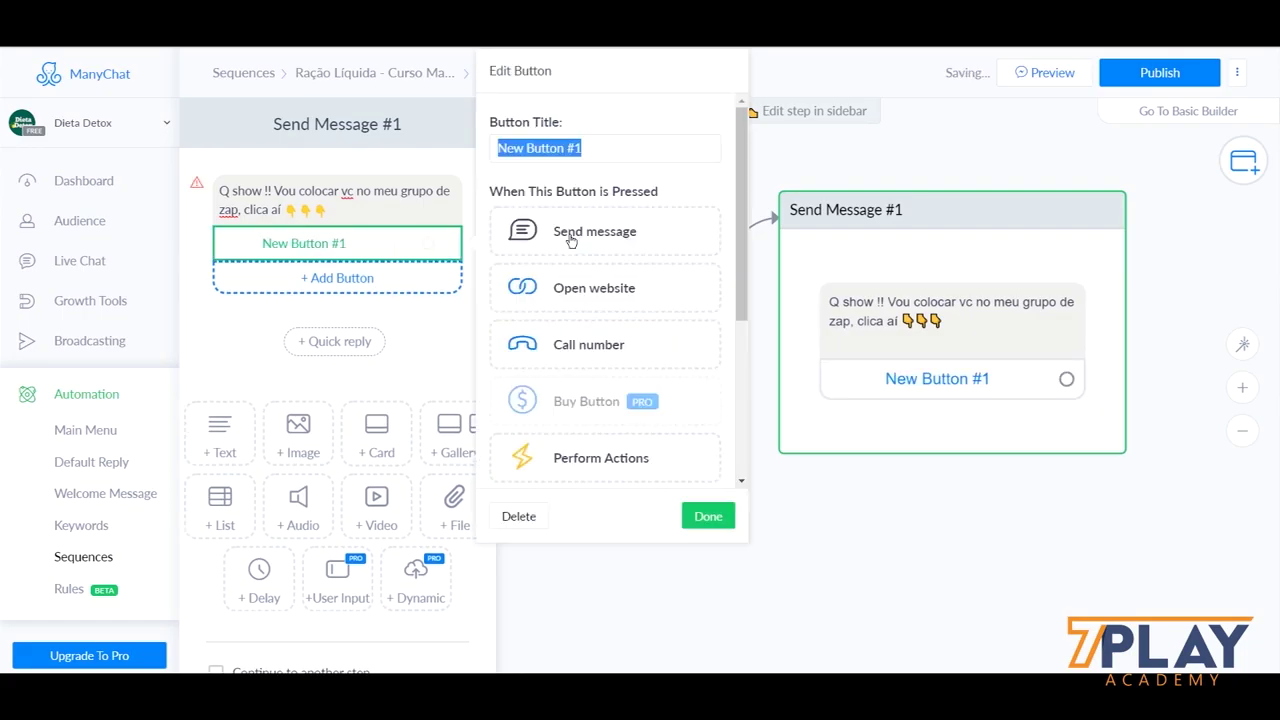
{"action": "right_click", "coordinate": [594, 150]}
{"action": "left_click", "coordinate": [666, 235]}
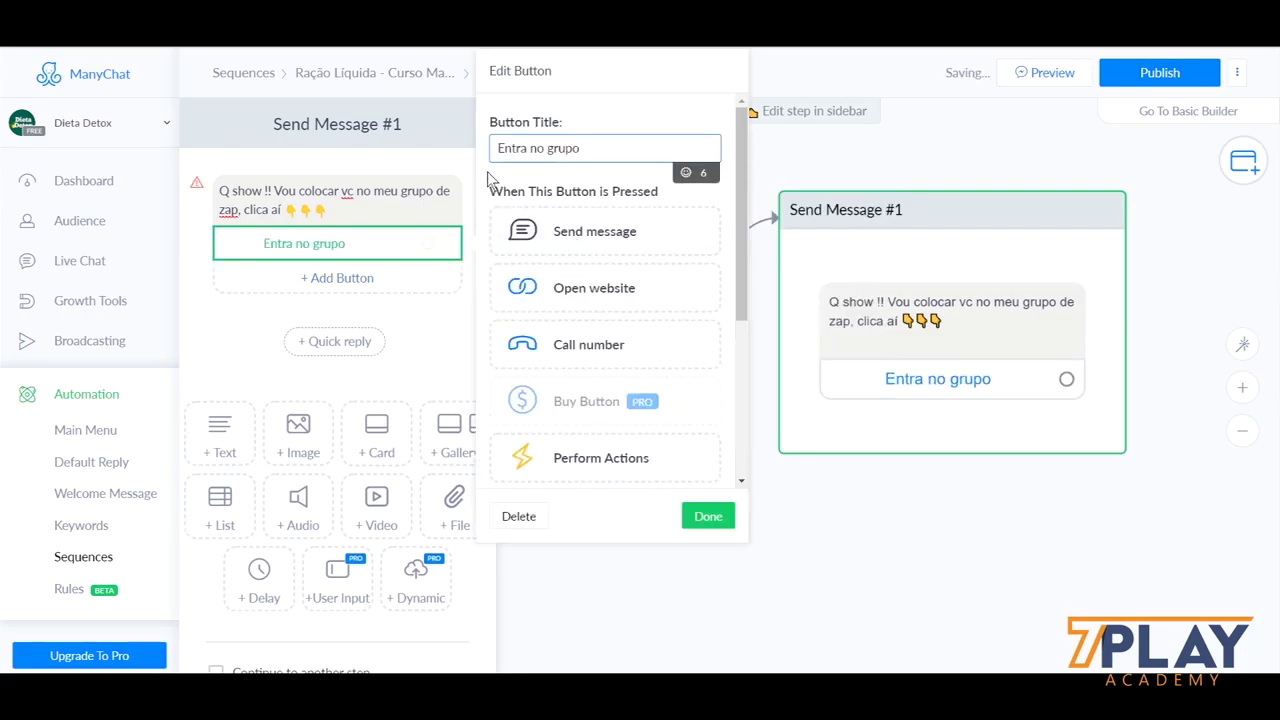
Step: Make the "Entra no grupo" button open the website grupozap.com.br and save the button
{"action": "left_click", "coordinate": [578, 288]}
{"action": "left_click", "coordinate": [576, 330]}
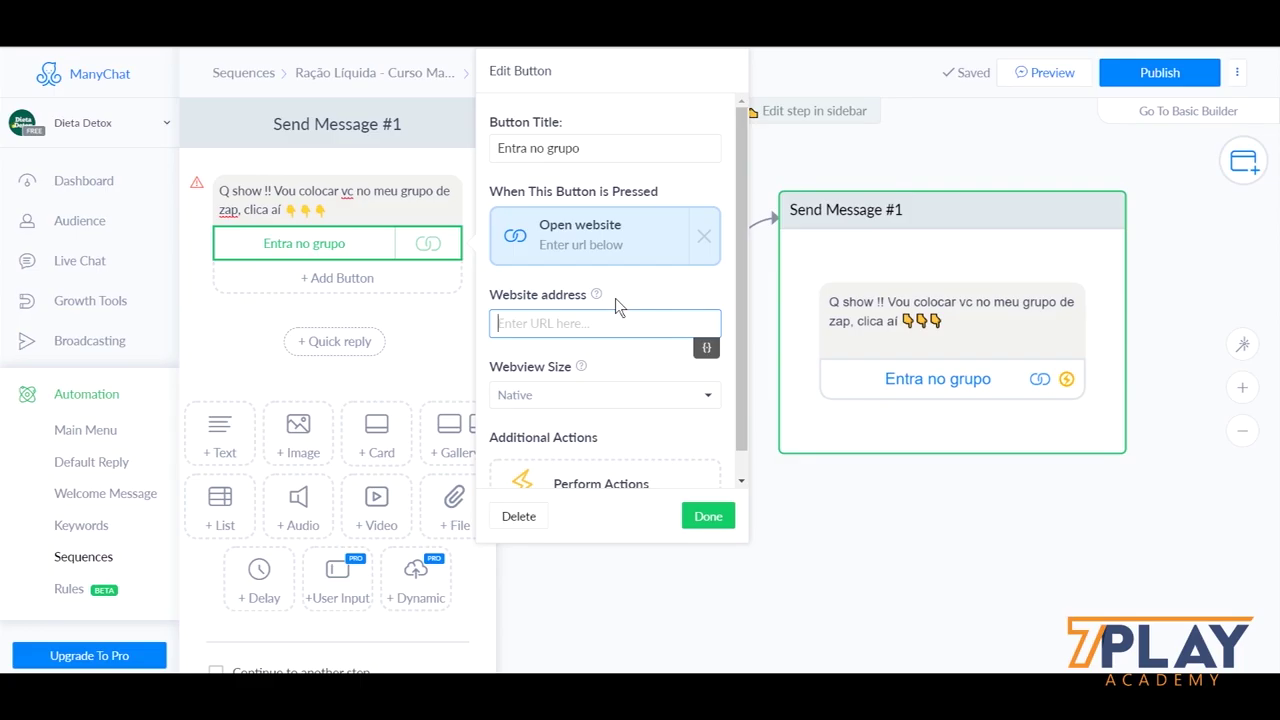
{"action": "type", "text": "grupo"}
{"action": "key", "text": "BackSpace"}
{"action": "key", "text": "BackSpace"}
{"action": "key", "text": "BackSpace"}
{"action": "key", "text": "BackSpace"}
{"action": "key", "text": "BackSpace"}
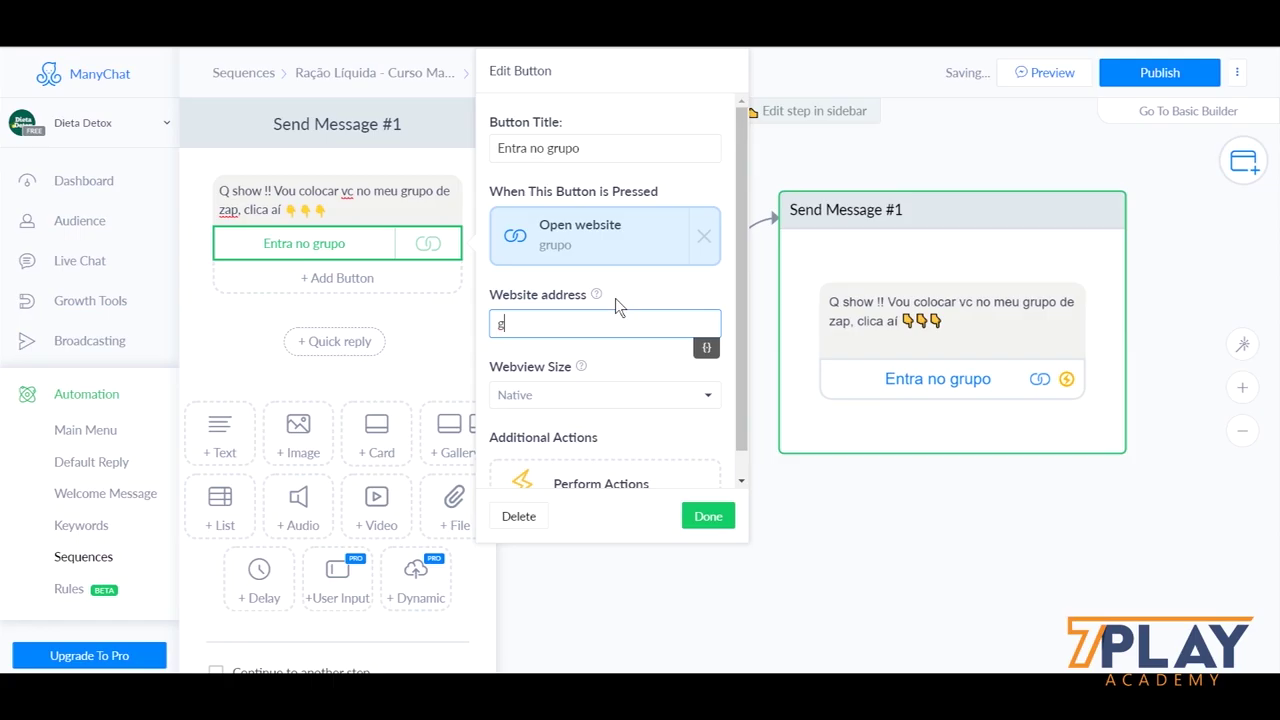
{"action": "type", "text": "grupozap.com.br"}
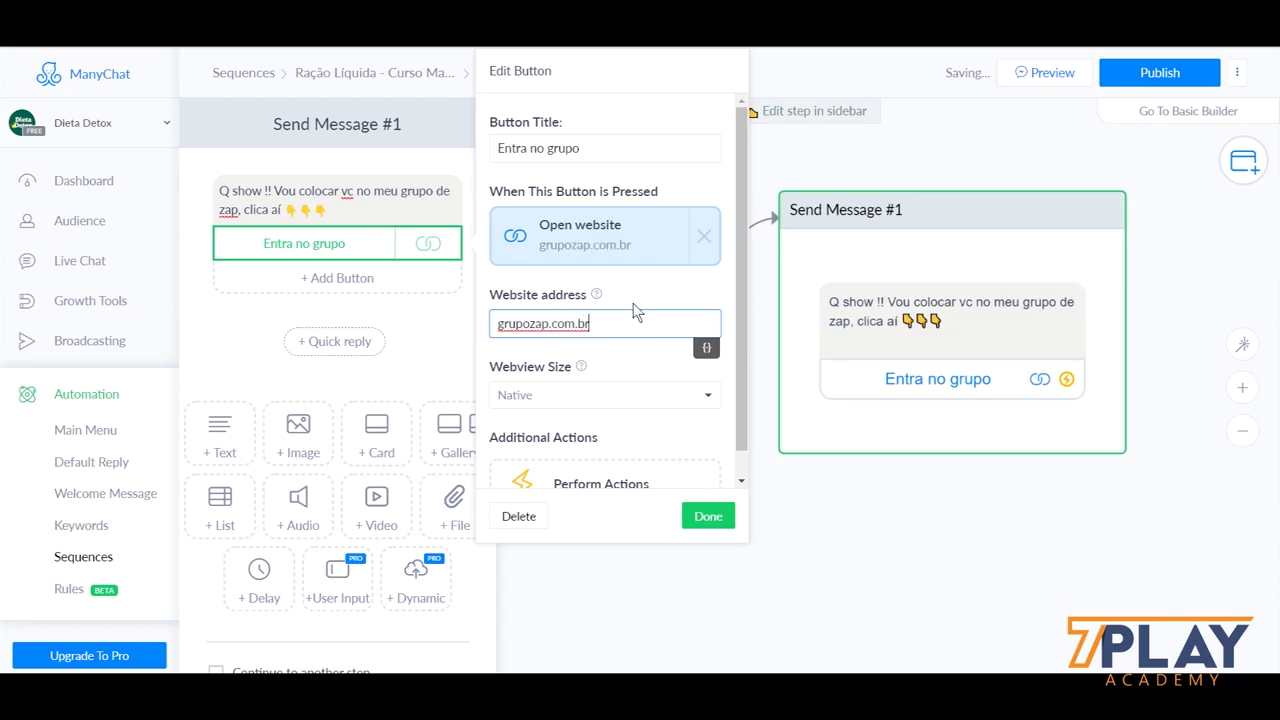
{"action": "left_click", "coordinate": [708, 516]}
Step: Add a Perform Actions step as an additional action of the "Entra no grupo" button and open it for editing
{"action": "left_click", "coordinate": [383, 252]}
{"action": "scroll", "coordinate": [646, 309], "scroll_direction": "down", "scroll_amount": 1}
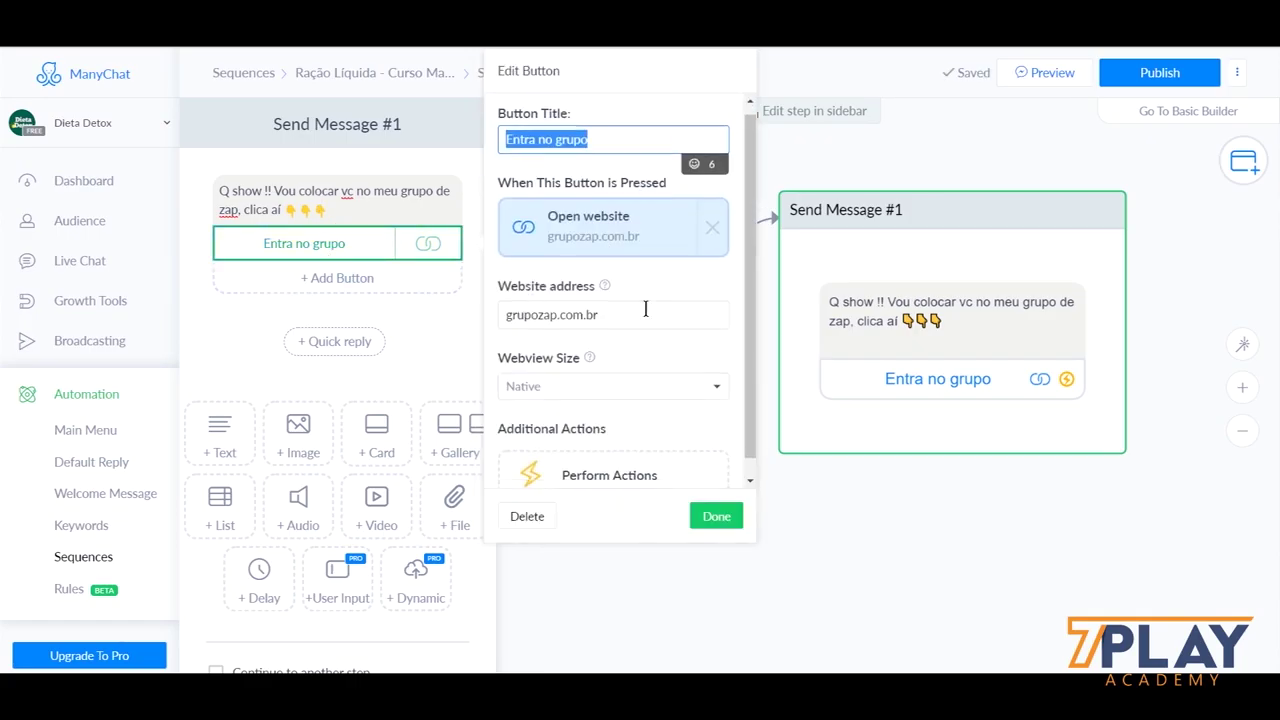
{"action": "left_click", "coordinate": [630, 454]}
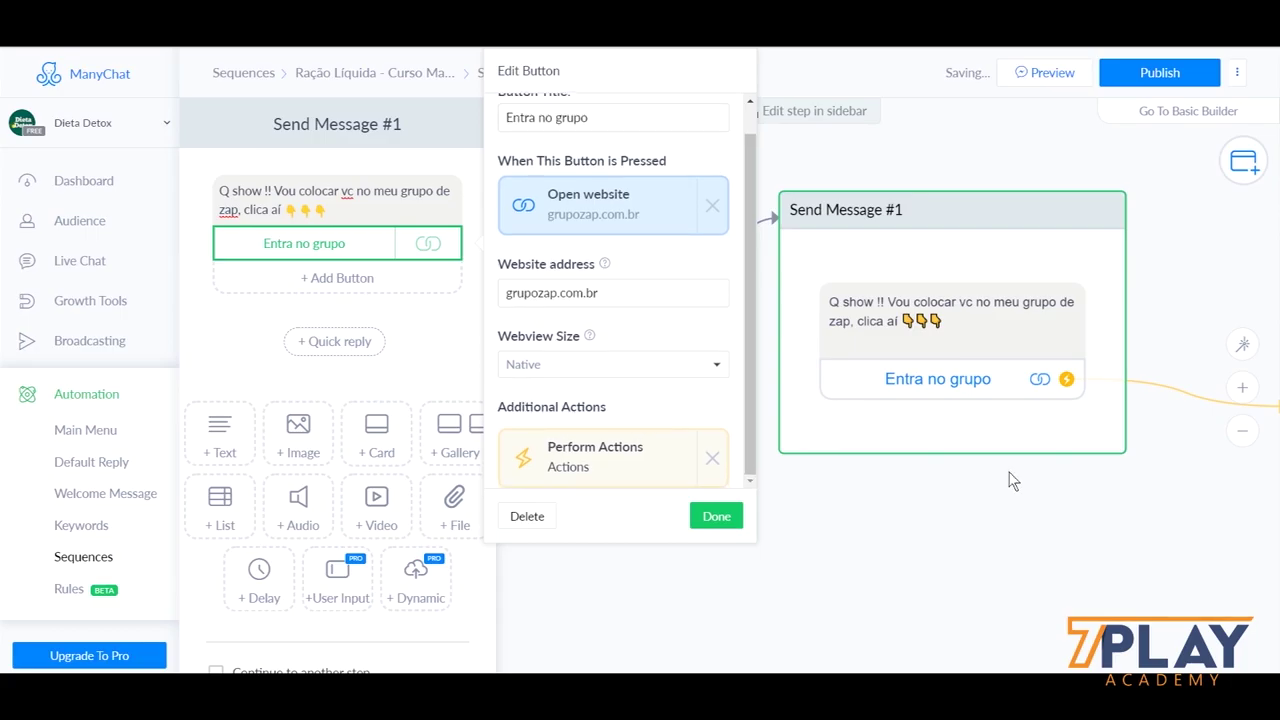
{"action": "left_click", "coordinate": [1045, 543]}
{"action": "left_click_drag", "start_coordinate": [980, 540], "coordinate": [474, 477]}
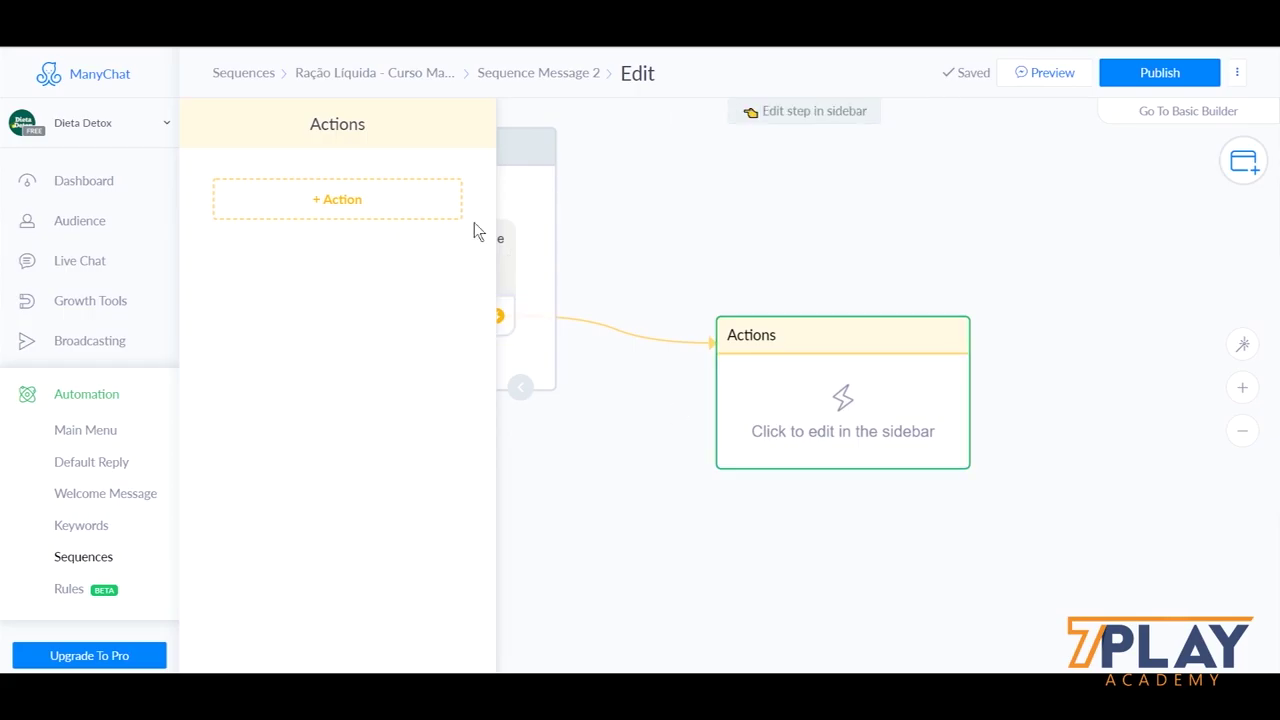
Step: Add an Add Tag action to the Actions step using the existing tag cliente-entrou-no-grupo
{"action": "left_click", "coordinate": [395, 205]}
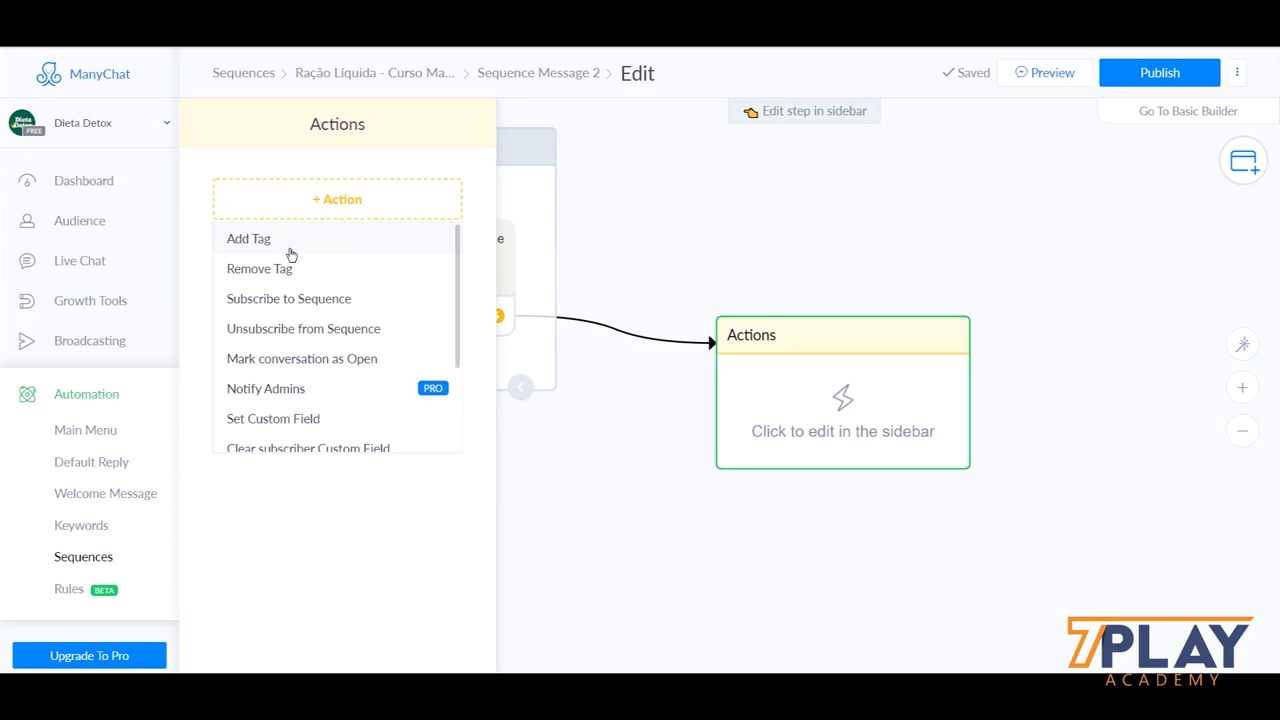
{"action": "scroll", "coordinate": [311, 367], "scroll_direction": "down", "scroll_amount": 2}
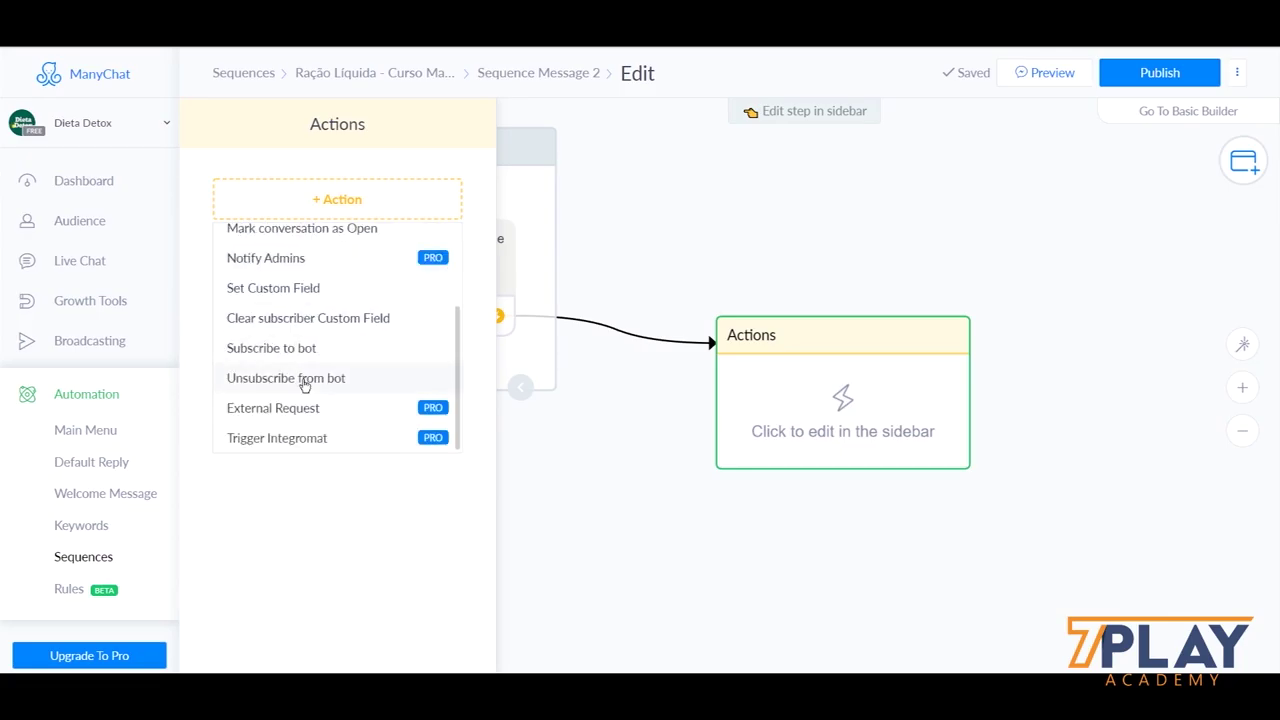
{"action": "scroll", "coordinate": [303, 383], "scroll_direction": "up", "scroll_amount": 2}
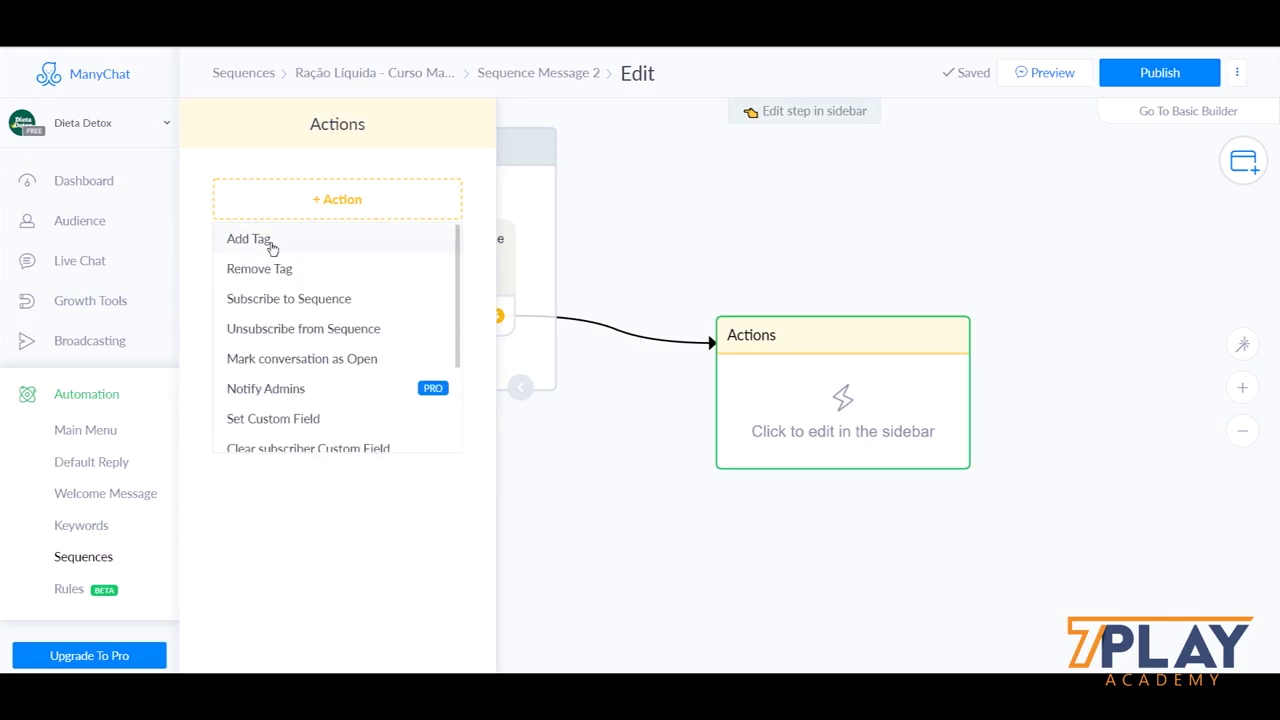
{"action": "left_click", "coordinate": [250, 239]}
{"action": "left_click", "coordinate": [314, 222]}
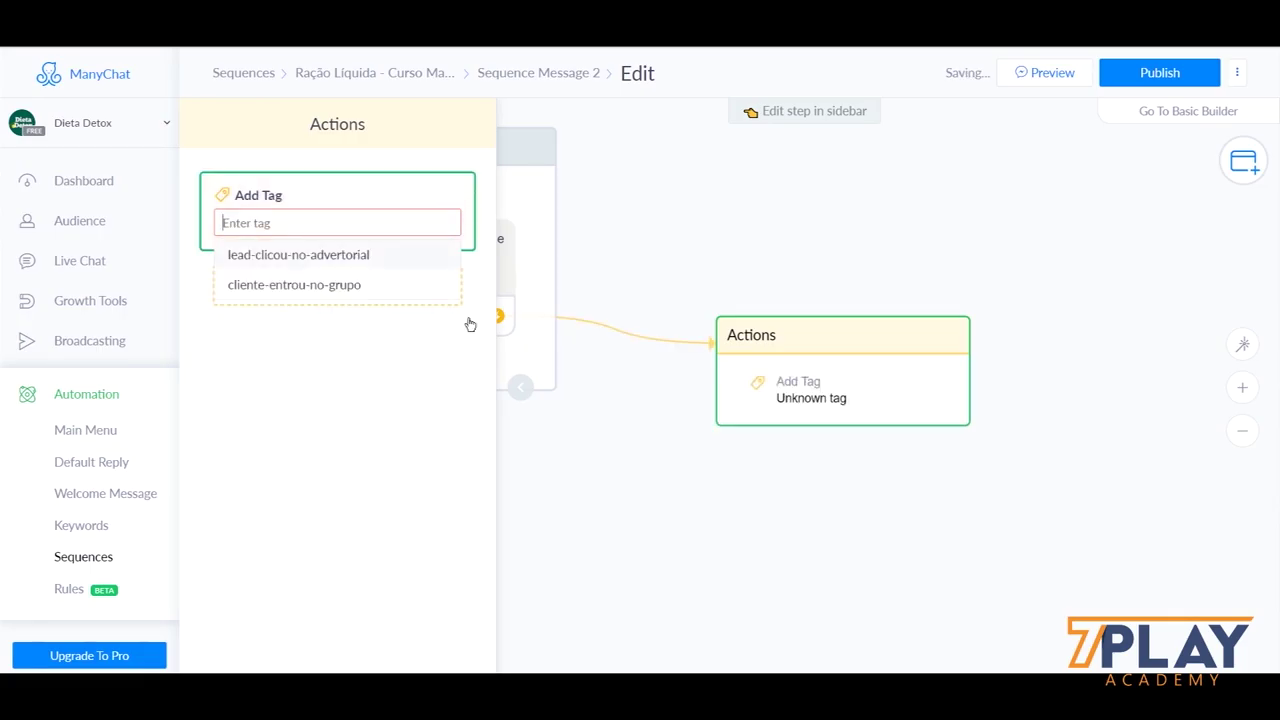
{"action": "left_click", "coordinate": [361, 287]}
{"action": "left_click", "coordinate": [355, 372]}
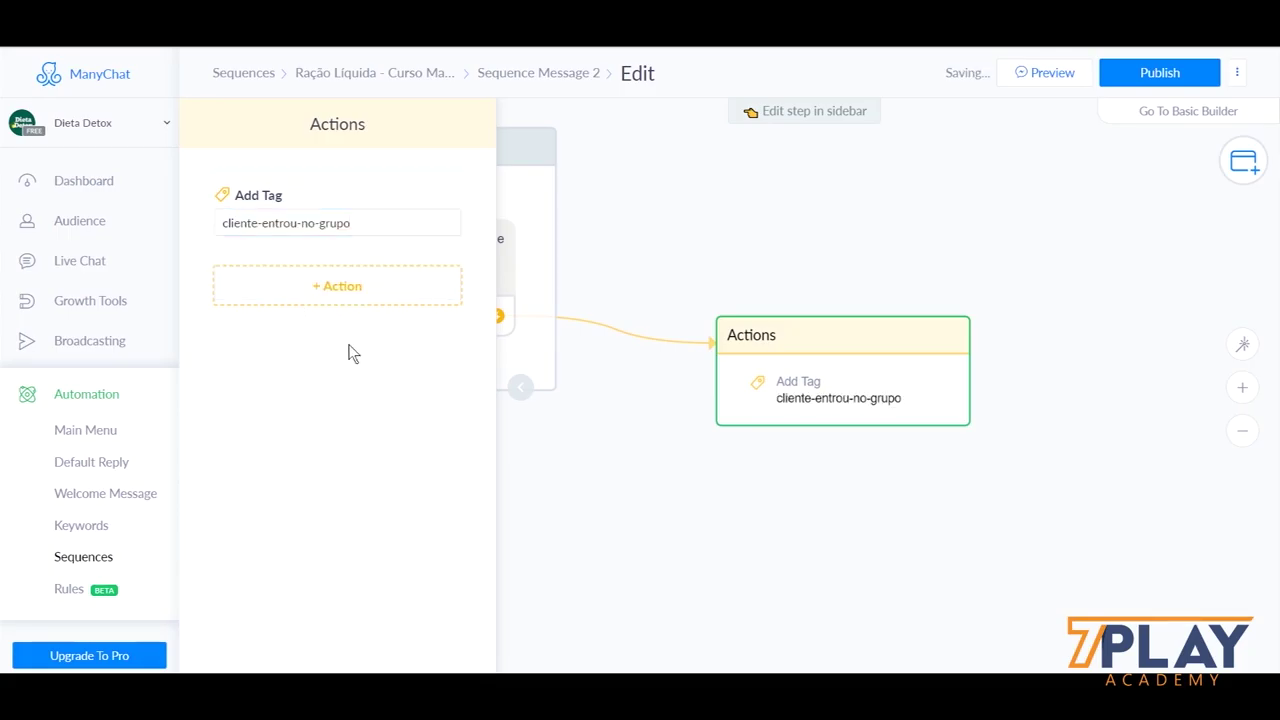
Step: Connect the NÃO ! button to a new Send Message step below the SIM ! branch
{"action": "left_click", "coordinate": [755, 240]}
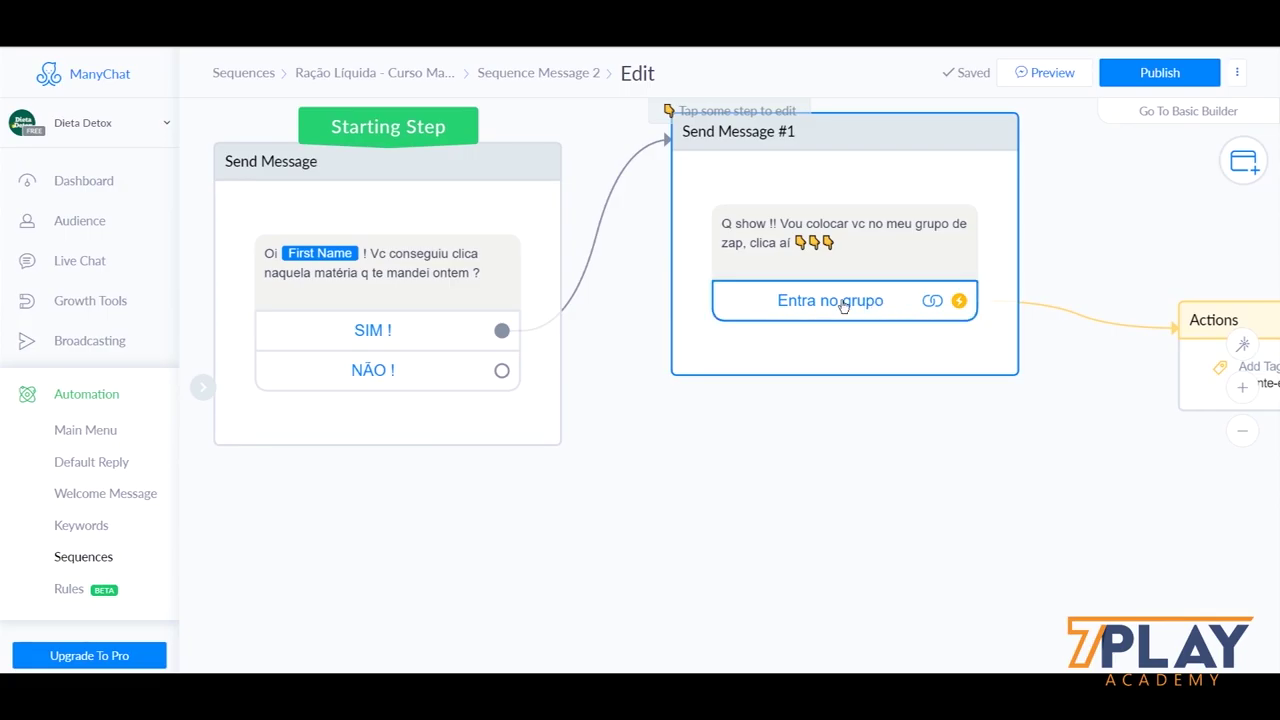
{"action": "left_click_drag", "start_coordinate": [1082, 471], "coordinate": [646, 414]}
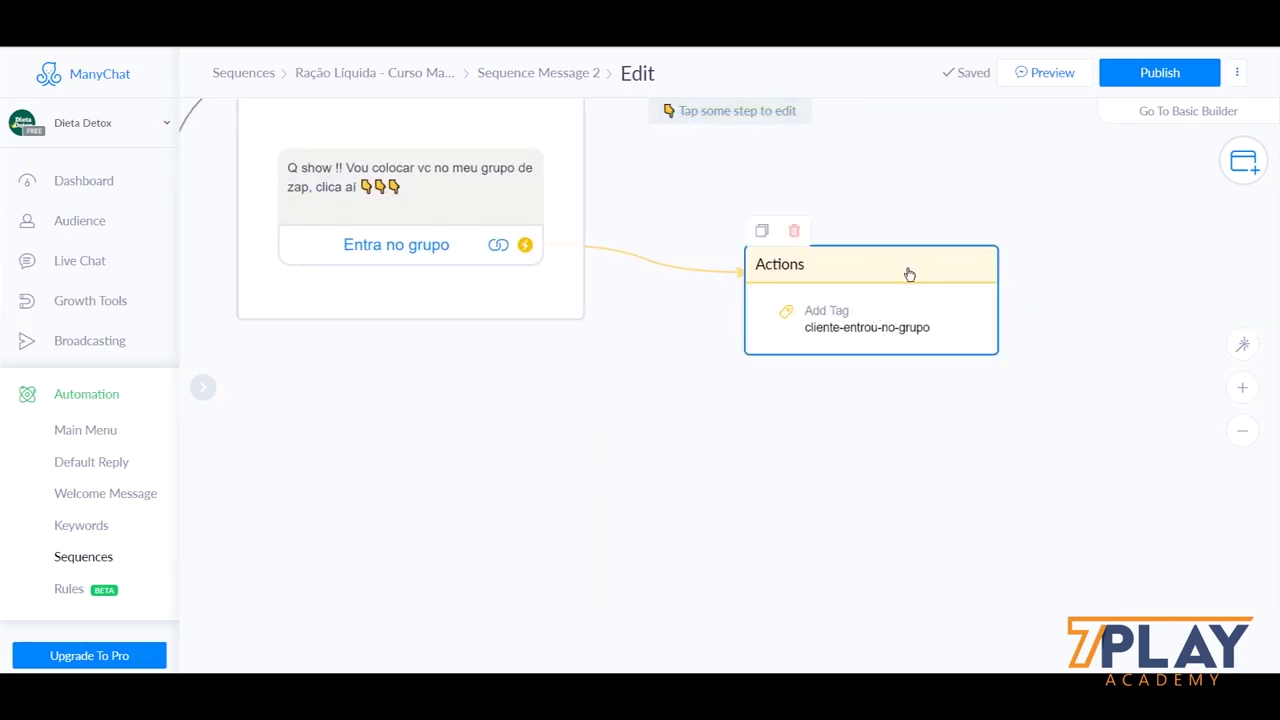
{"action": "left_click_drag", "start_coordinate": [700, 380], "coordinate": [871, 437]}
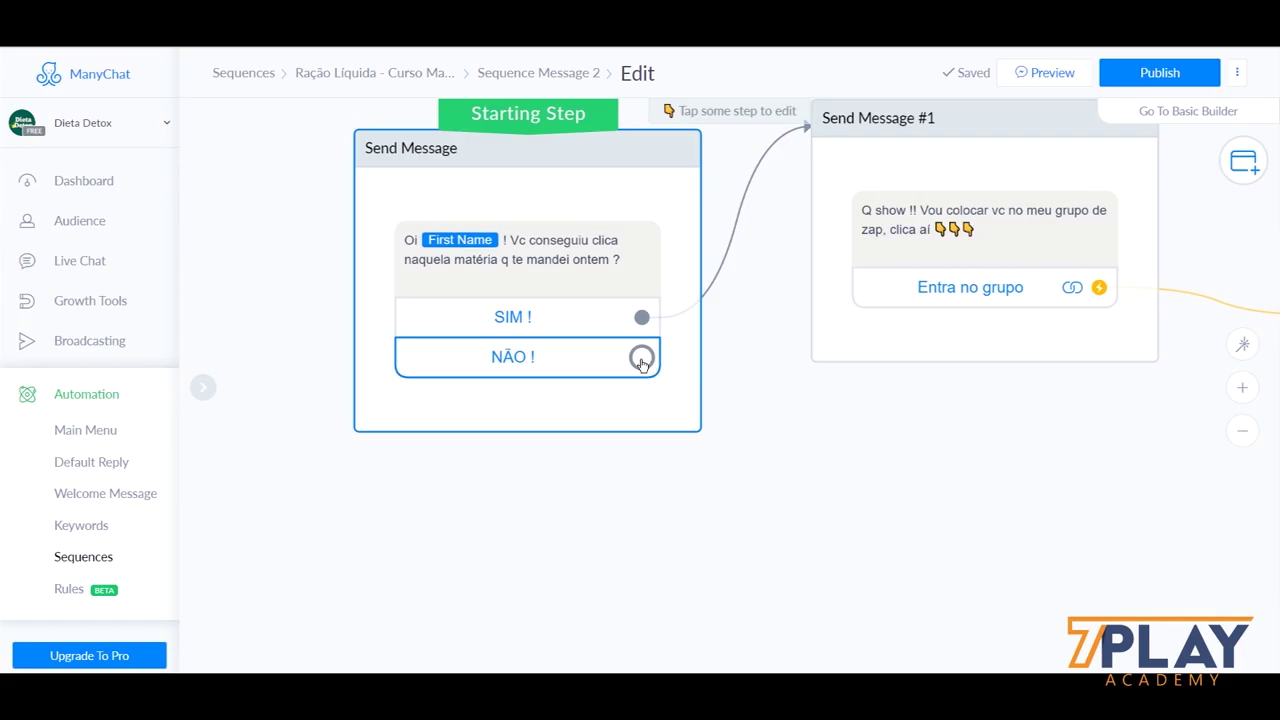
{"action": "left_click_drag", "start_coordinate": [641, 360], "coordinate": [871, 517]}
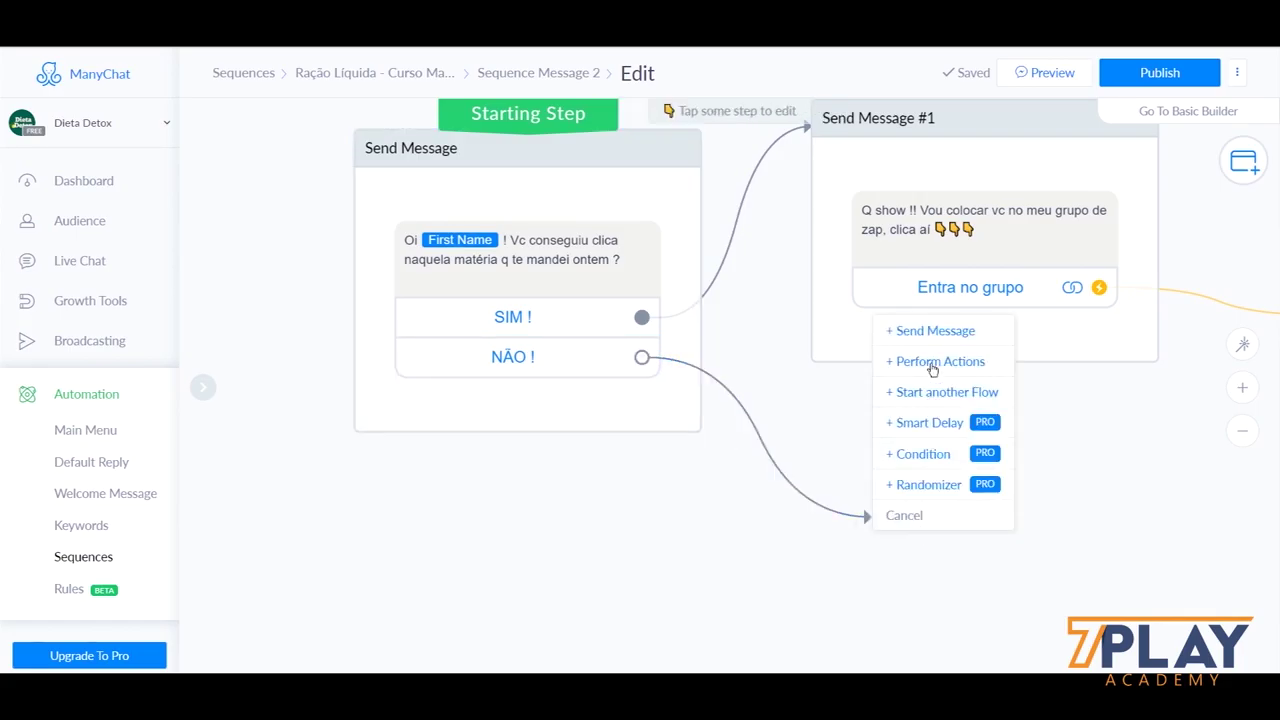
{"action": "left_click", "coordinate": [935, 332]}
Step: Open Send Message #2 for editing and copy "Meu bem vc precisa isso vai dar vida pras suas plantinhas !" from the Google Docs script
{"action": "left_click", "coordinate": [354, 194]}
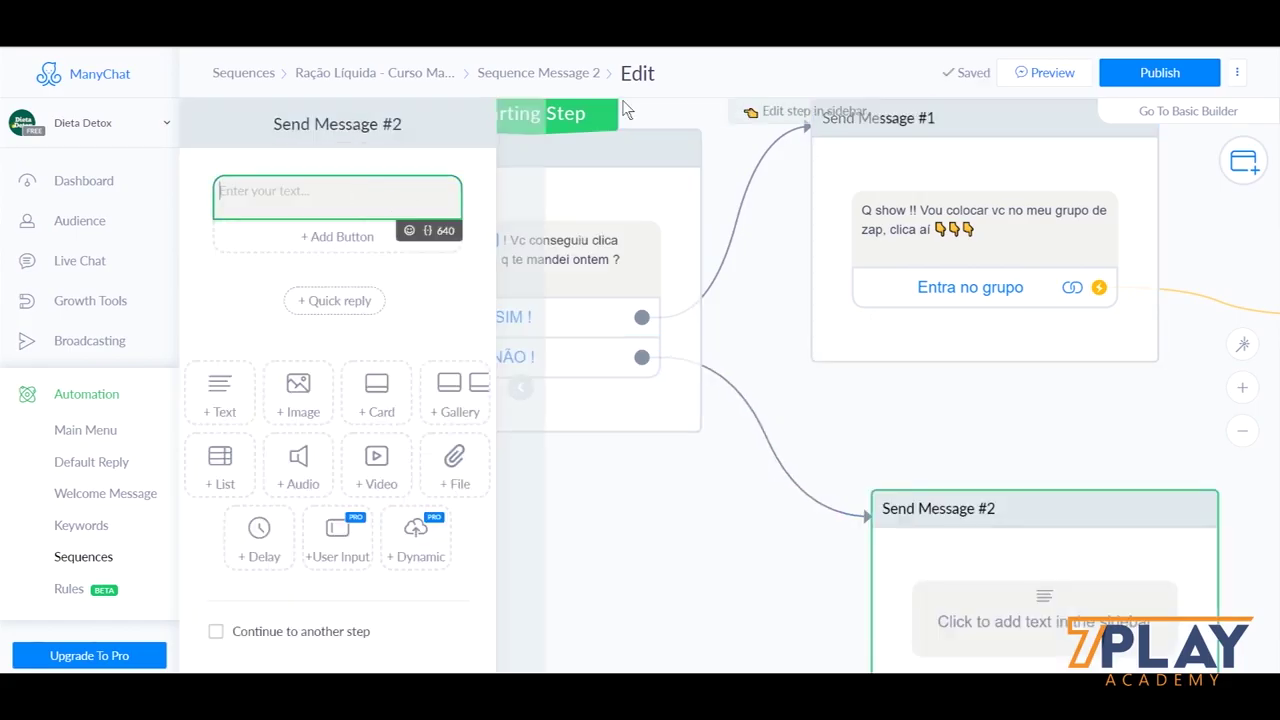
{"action": "key", "text": "ctrl+Tab"}
{"action": "scroll", "coordinate": [473, 300], "scroll_direction": "down", "scroll_amount": 3}
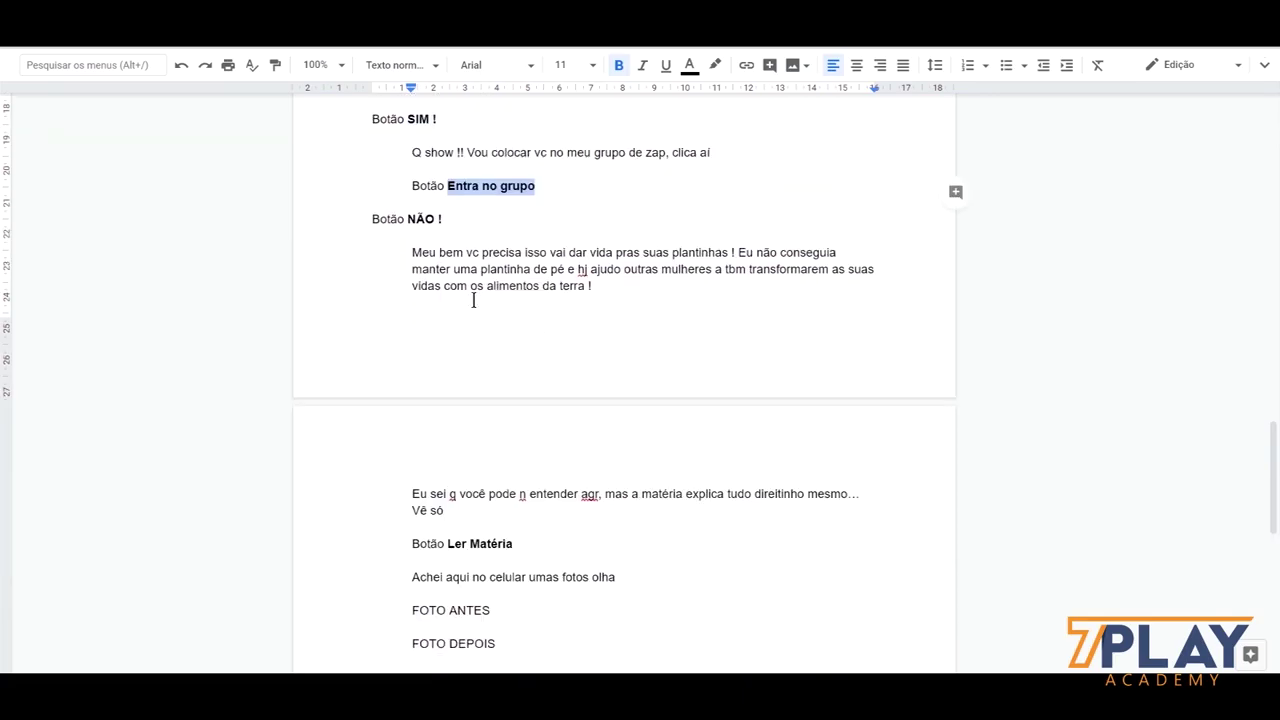
{"action": "left_click_drag", "start_coordinate": [413, 258], "coordinate": [770, 256]}
{"action": "left_click", "coordinate": [600, 286]}
{"action": "left_click_drag", "start_coordinate": [413, 252], "coordinate": [673, 289]}
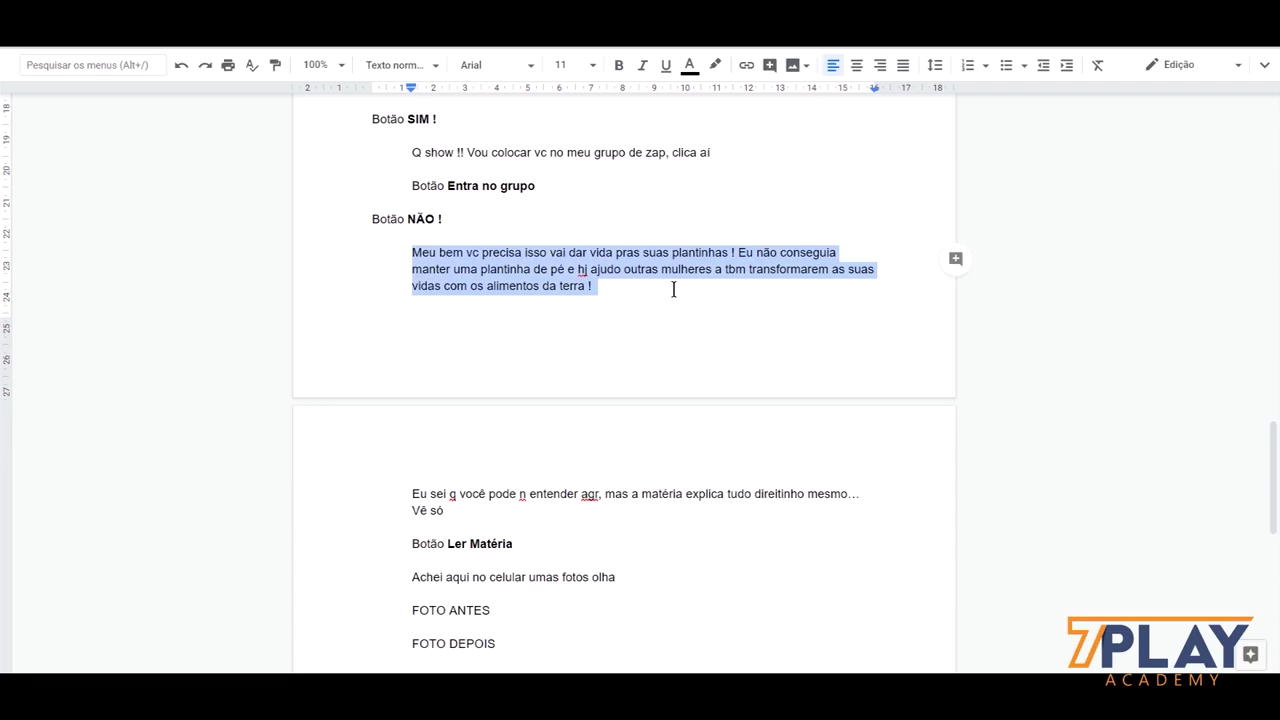
{"action": "left_click", "coordinate": [673, 289]}
{"action": "left_click_drag", "start_coordinate": [412, 252], "coordinate": [734, 252]}
{"action": "right_click", "coordinate": [576, 257]}
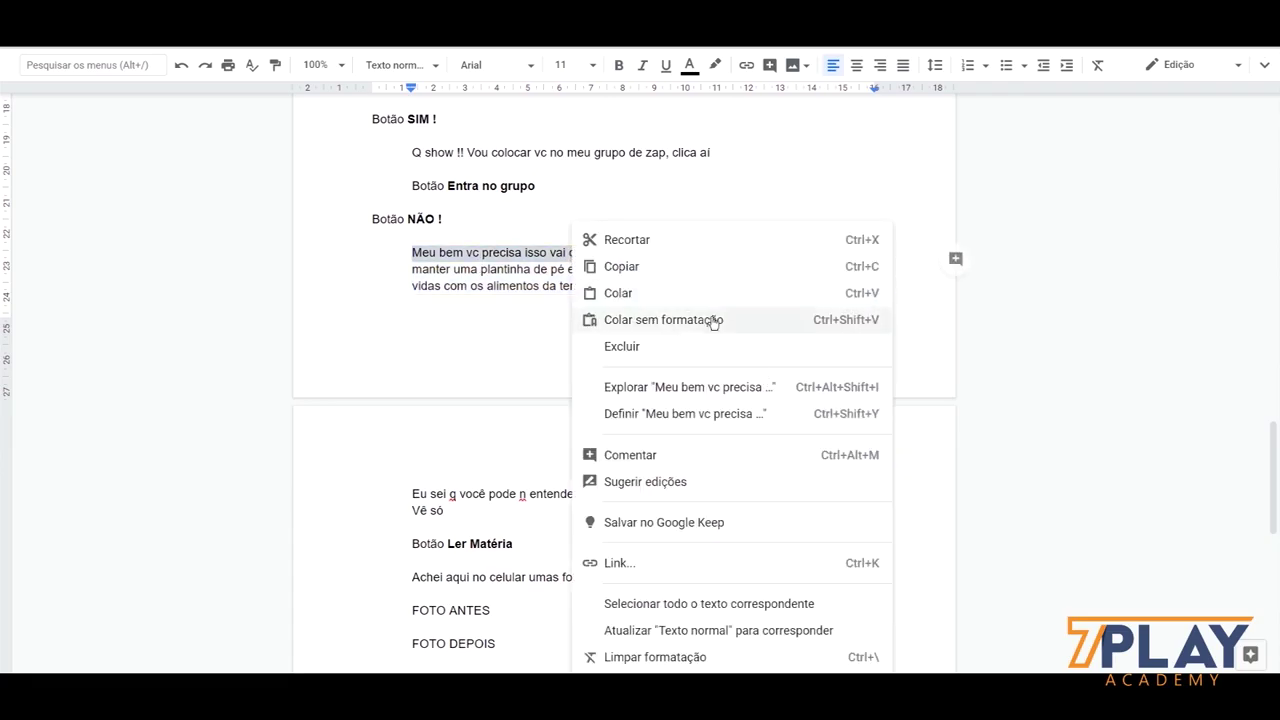
{"action": "left_click", "coordinate": [580, 265]}
Step: Paste the copied plantinhas sentence into the empty first text block of Send Message #2 in ManyChat
{"action": "key", "text": "ctrl+Tab"}
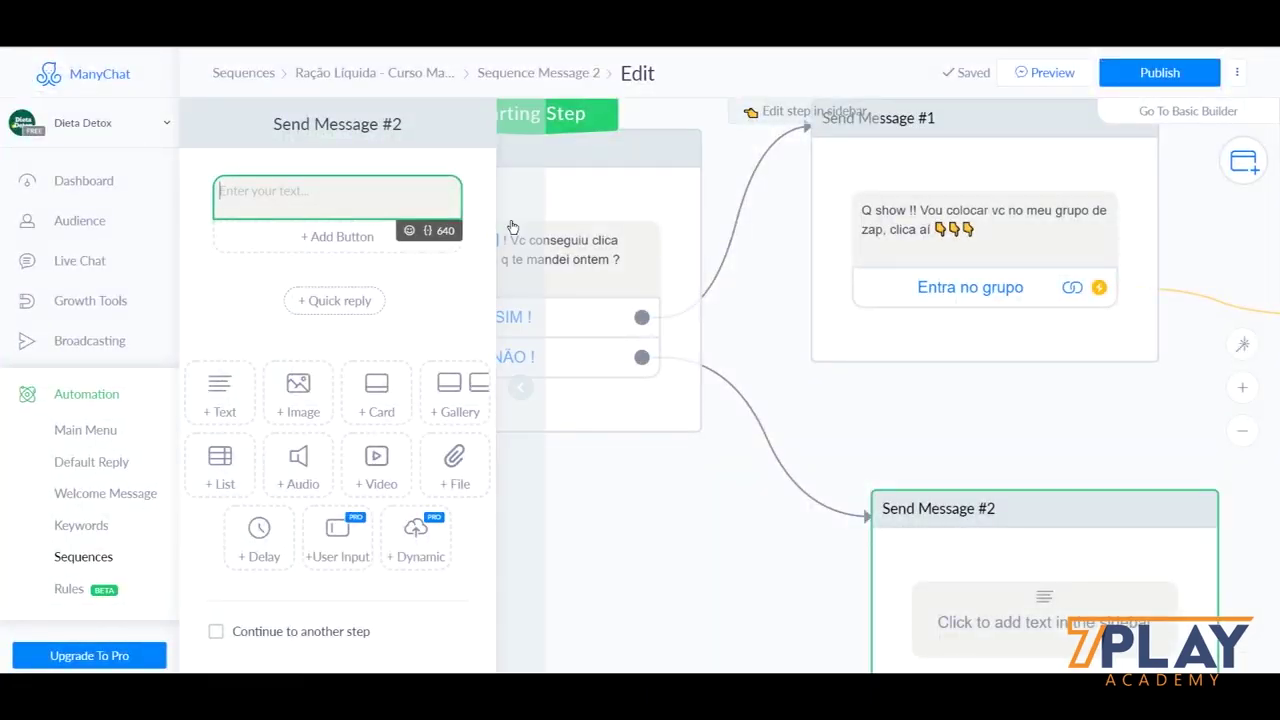
{"action": "right_click", "coordinate": [394, 197]}
{"action": "left_click", "coordinate": [497, 330]}
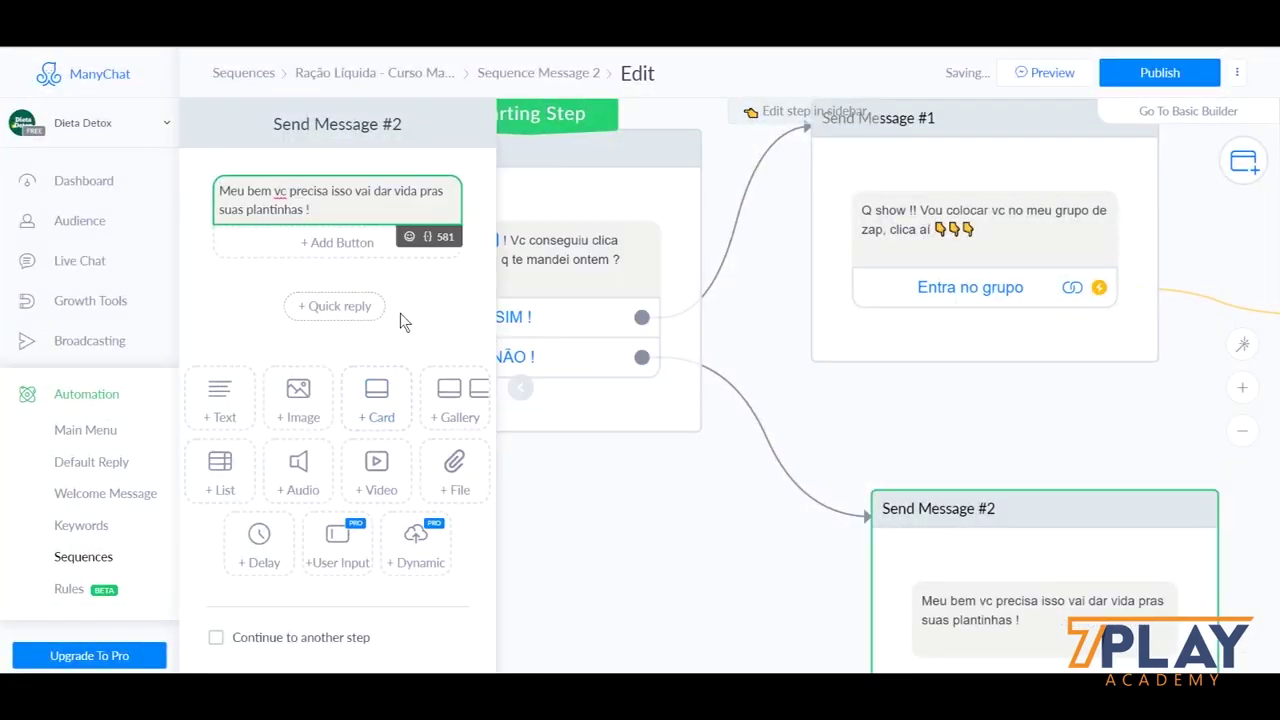
{"action": "left_click", "coordinate": [400, 313]}
Step: Add a second text block to Send Message #2 with the script's passage from "Eu não conseguia manter" to "alimentos da terra !", without a trailing blank line
{"action": "left_click", "coordinate": [228, 420]}
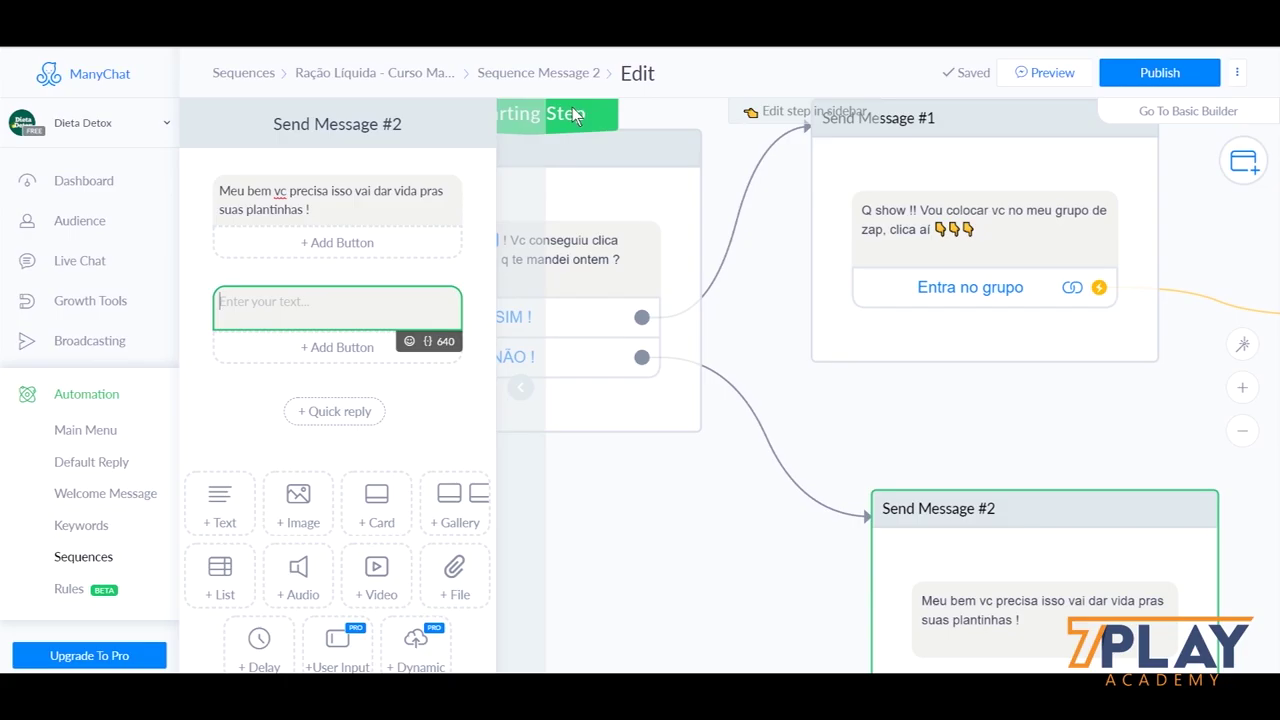
{"action": "key", "text": "ctrl+Tab"}
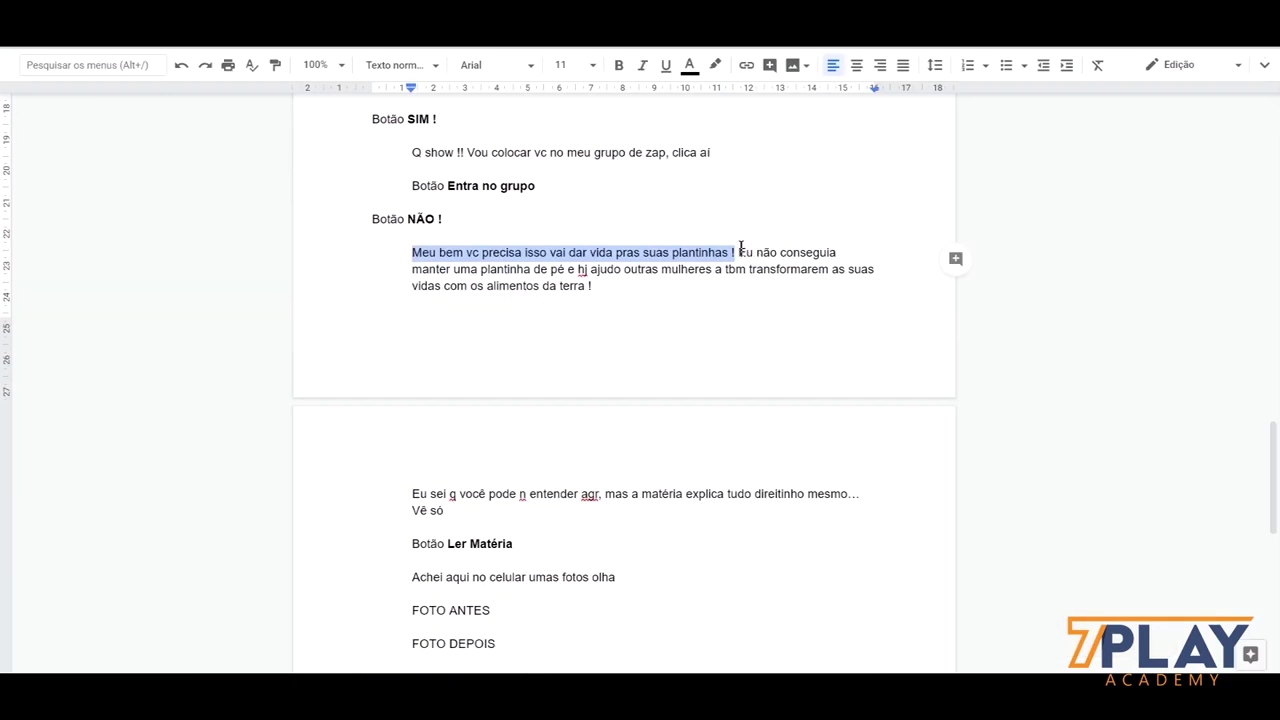
{"action": "left_click_drag", "start_coordinate": [740, 250], "coordinate": [624, 284]}
{"action": "right_click", "coordinate": [526, 283]}
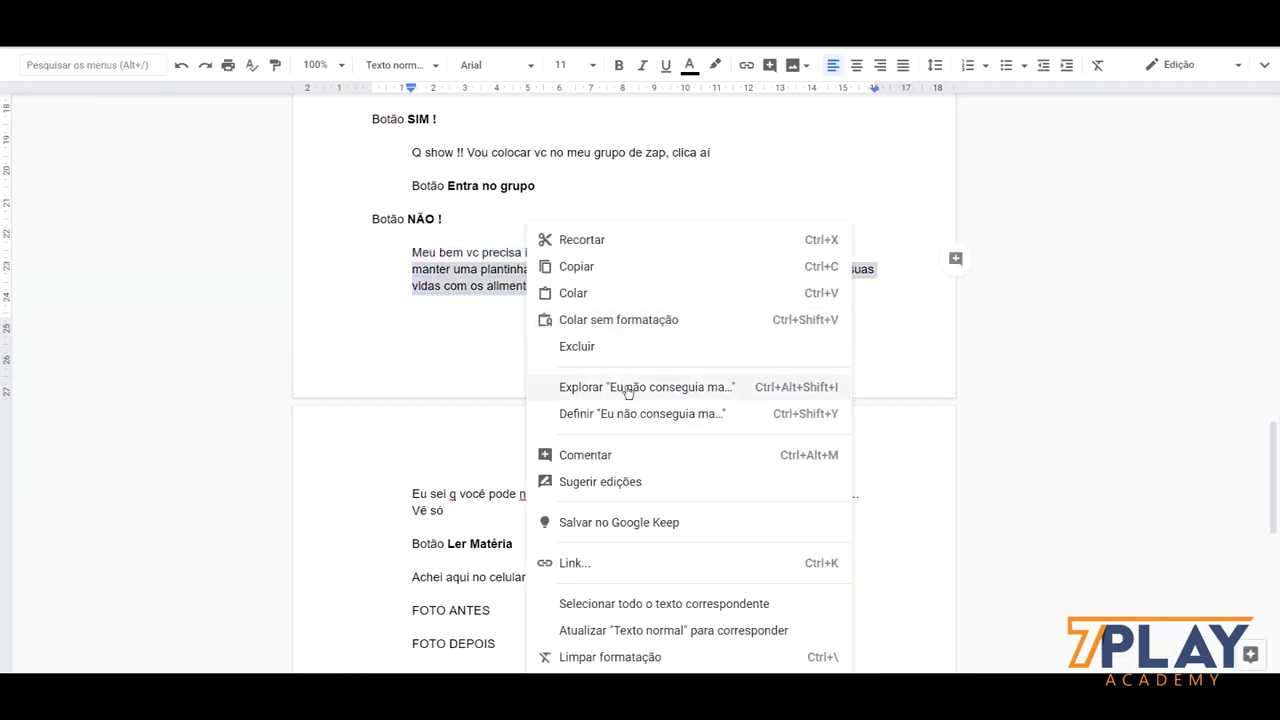
{"action": "left_click", "coordinate": [613, 267]}
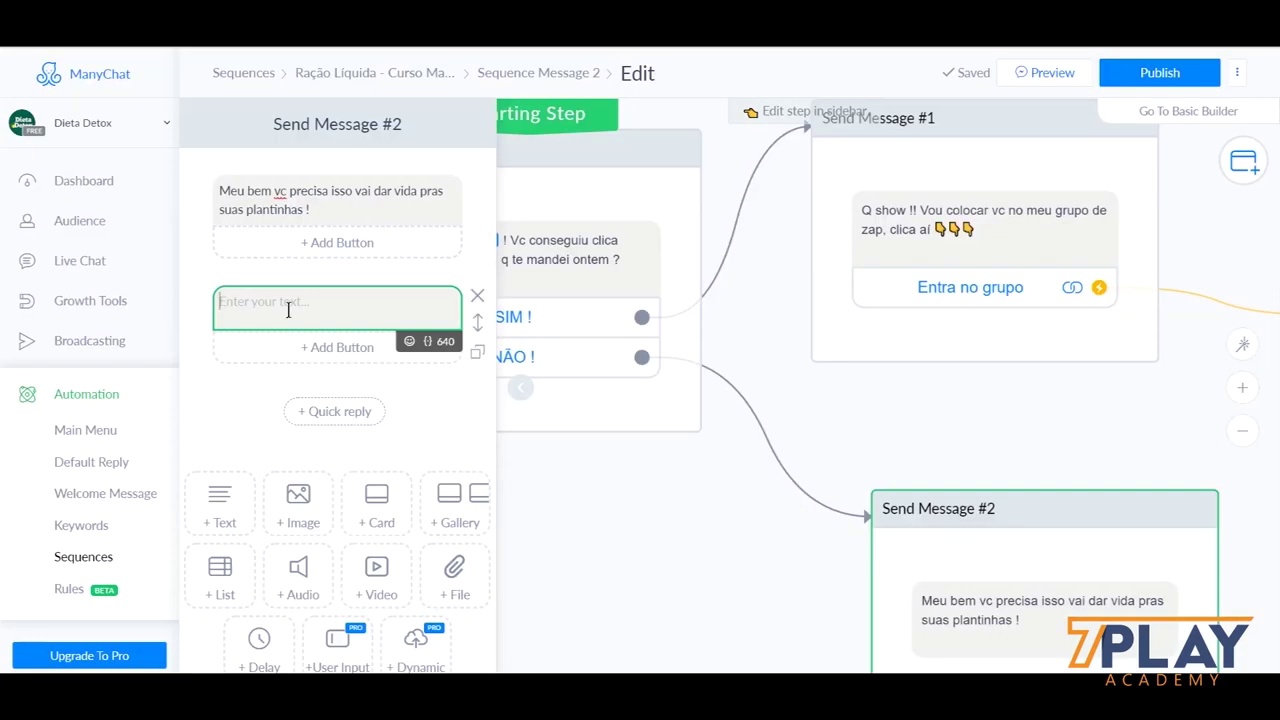
{"action": "right_click", "coordinate": [288, 310]}
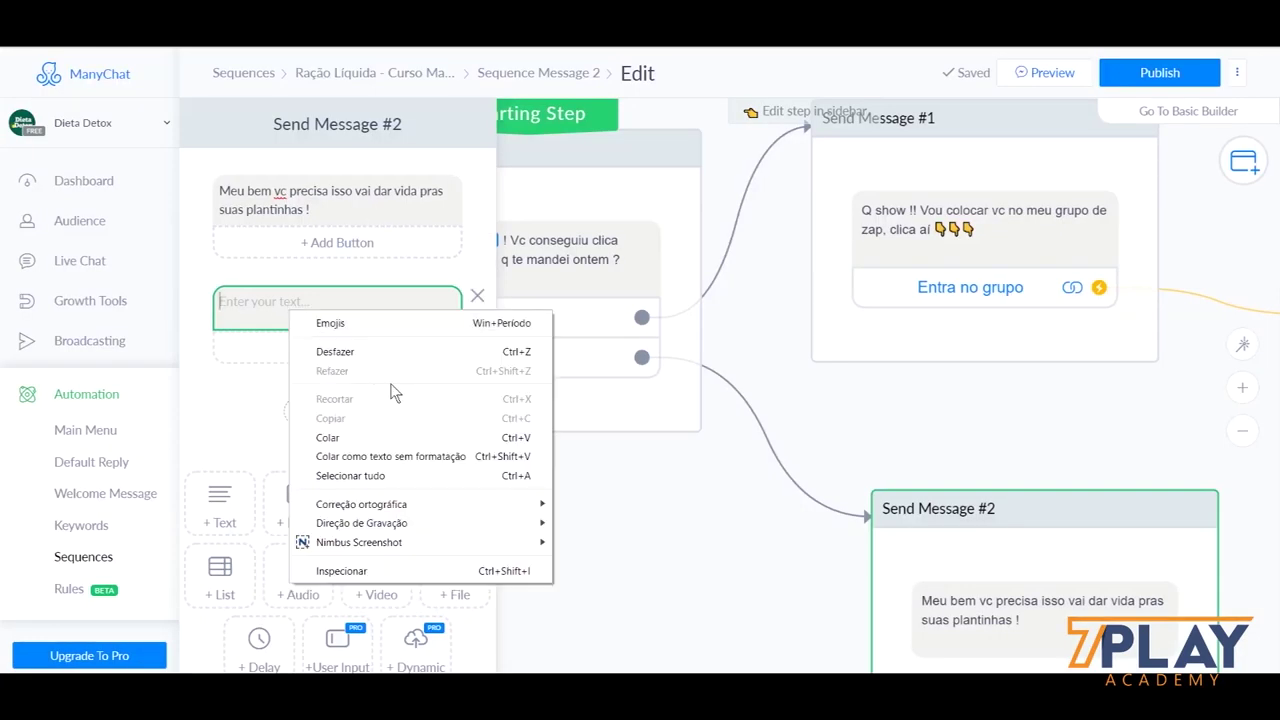
{"action": "left_click", "coordinate": [398, 438]}
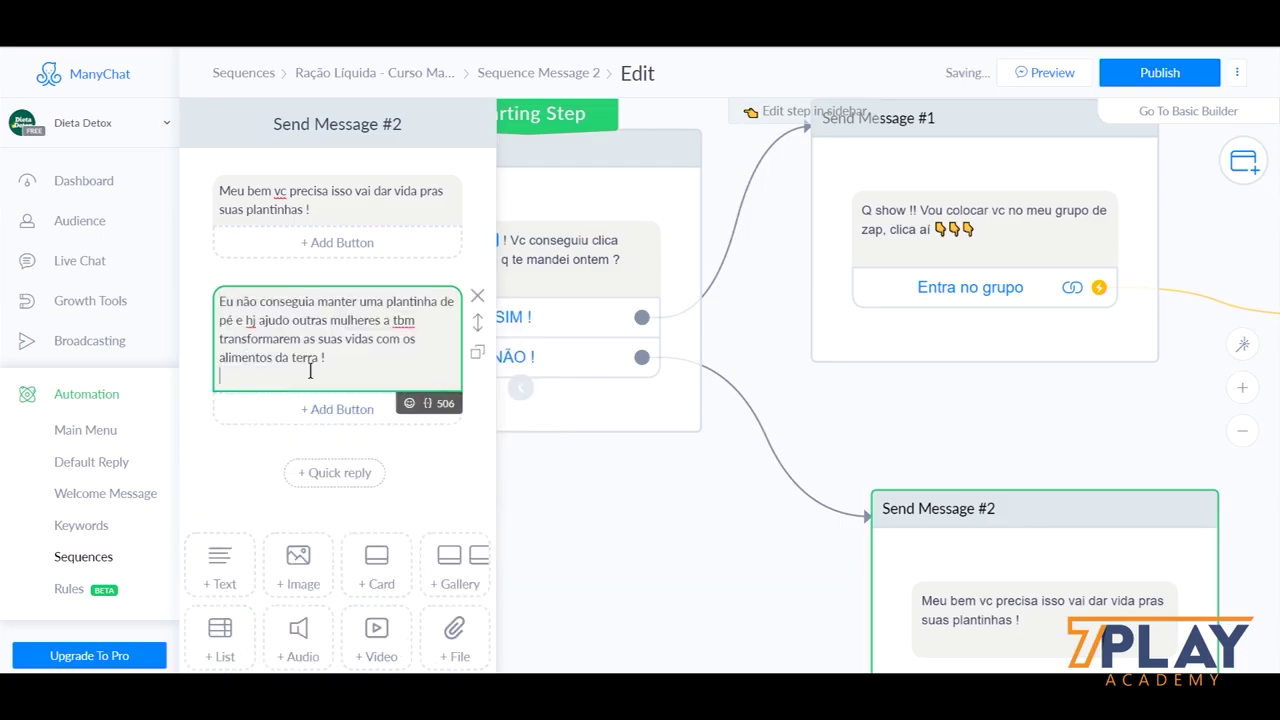
{"action": "key", "text": "BackSpace"}
{"action": "left_click", "coordinate": [186, 325]}
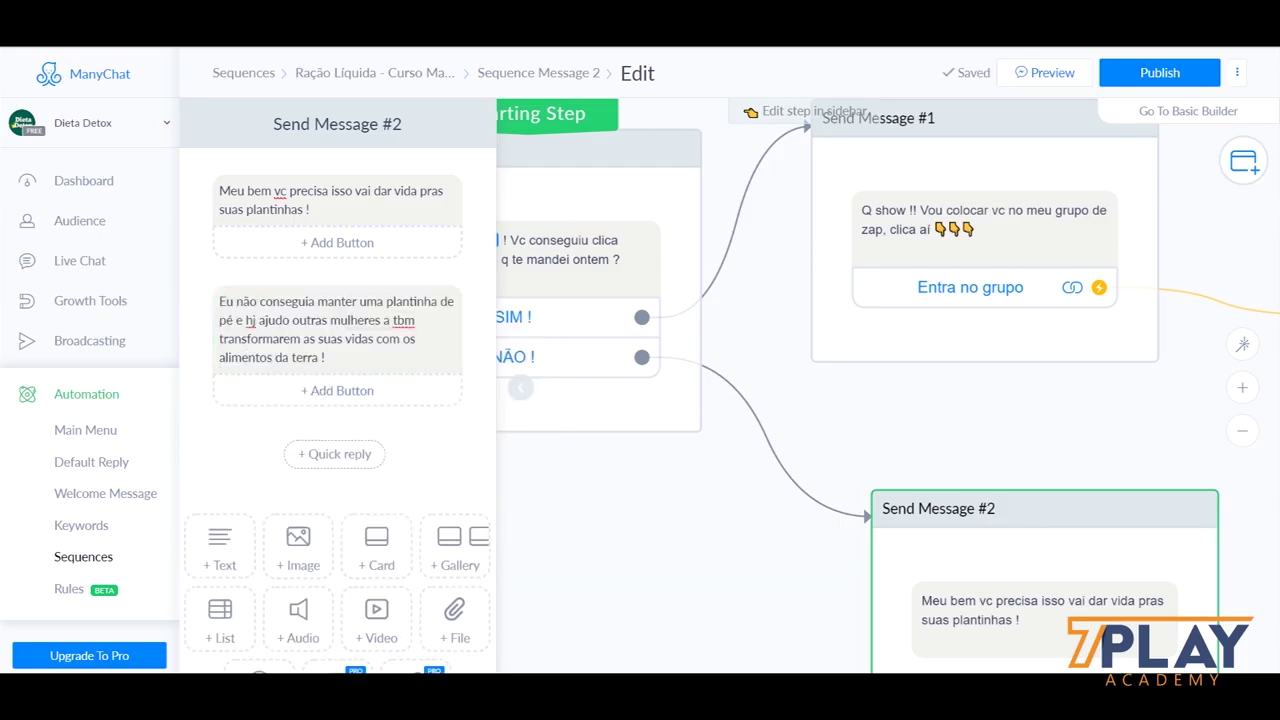
Step: Add a third text block with the script's paragraph "Eu sei q você pode n entender agr, mas a matéria explica tudo direitinho mesmo… Vê só"
{"action": "key", "text": "ctrl+Tab"}
{"action": "scroll", "coordinate": [380, 329], "scroll_direction": "down", "scroll_amount": 3}
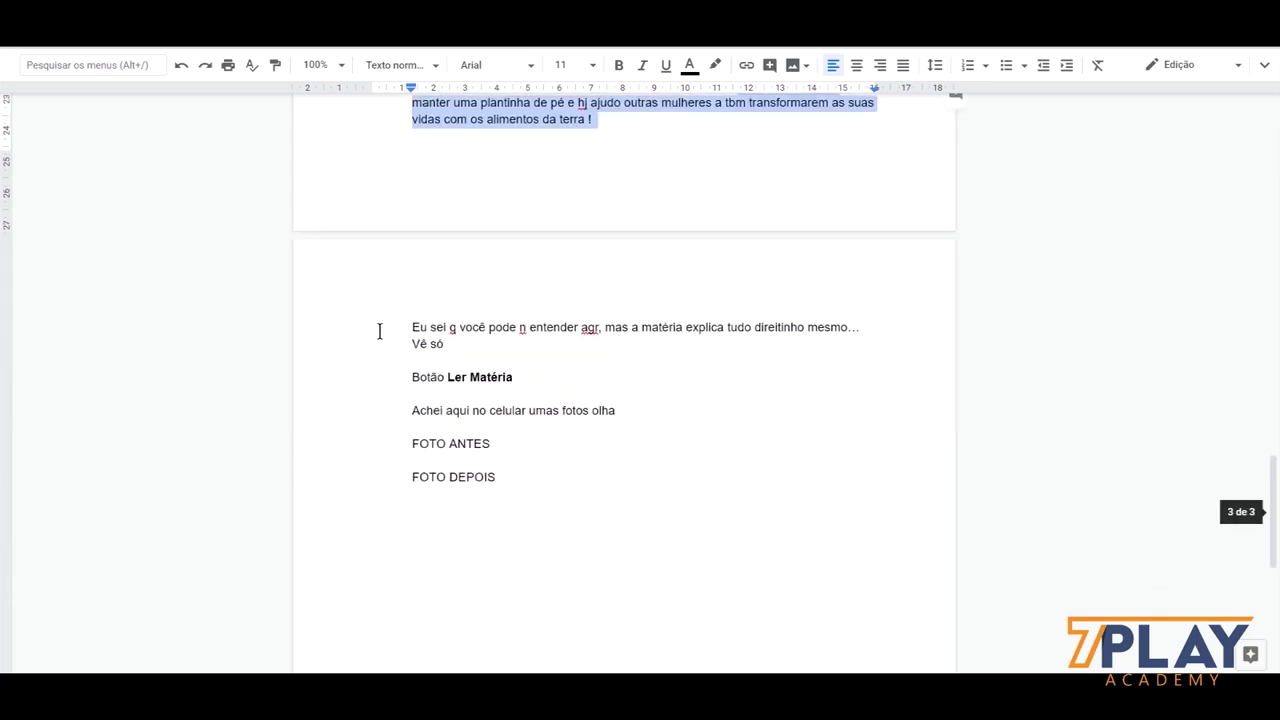
{"action": "left_click_drag", "start_coordinate": [444, 261], "coordinate": [388, 245]}
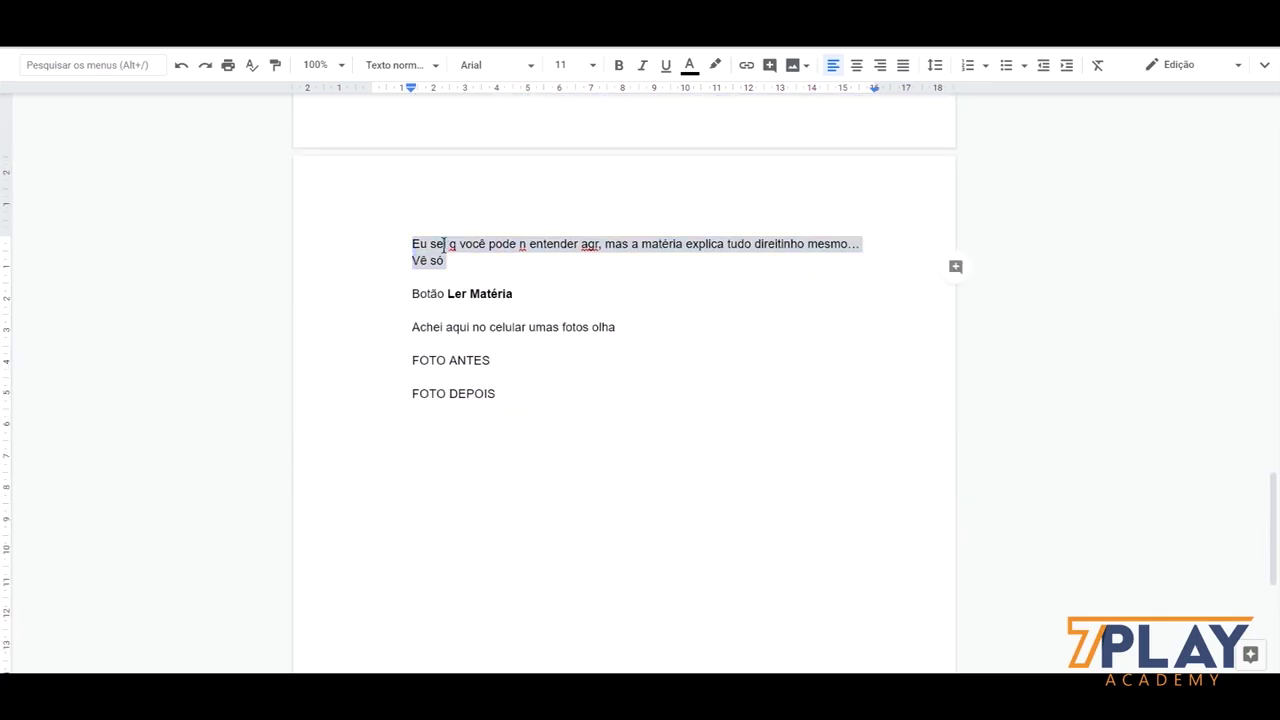
{"action": "right_click", "coordinate": [443, 245]}
{"action": "left_click", "coordinate": [470, 266]}
{"action": "key", "text": "ctrl+Tab"}
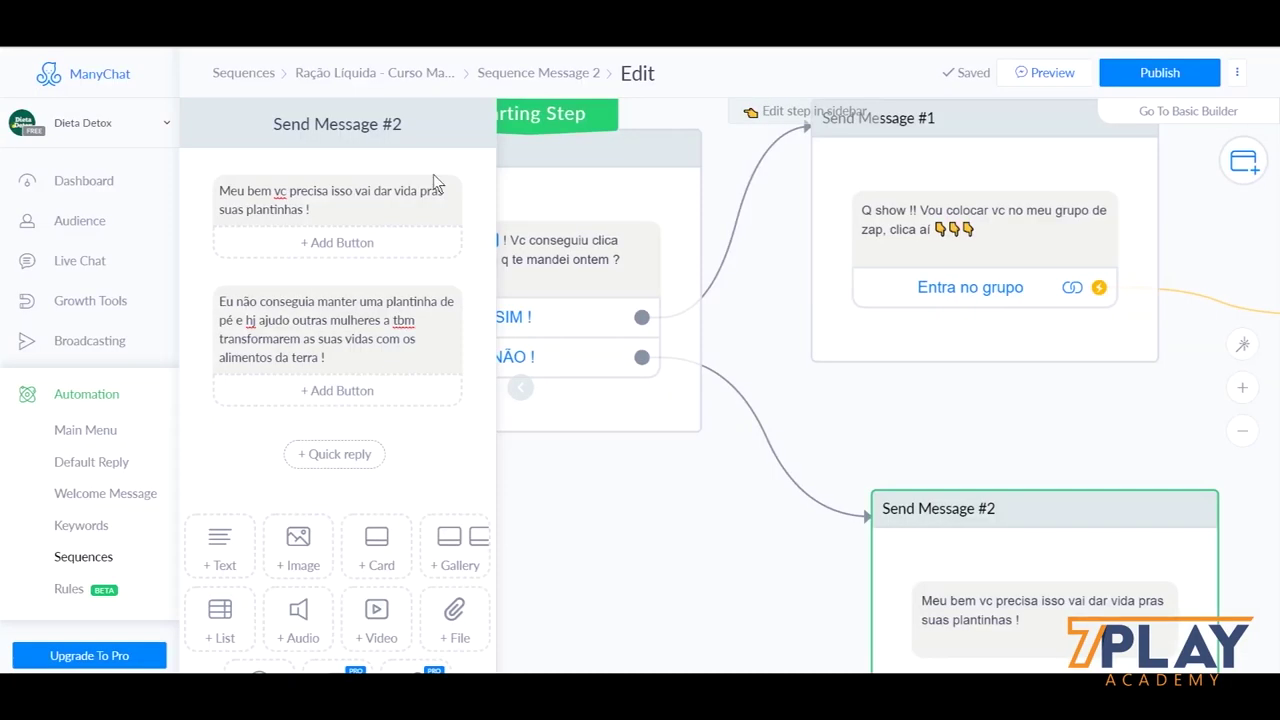
{"action": "left_click", "coordinate": [220, 545]}
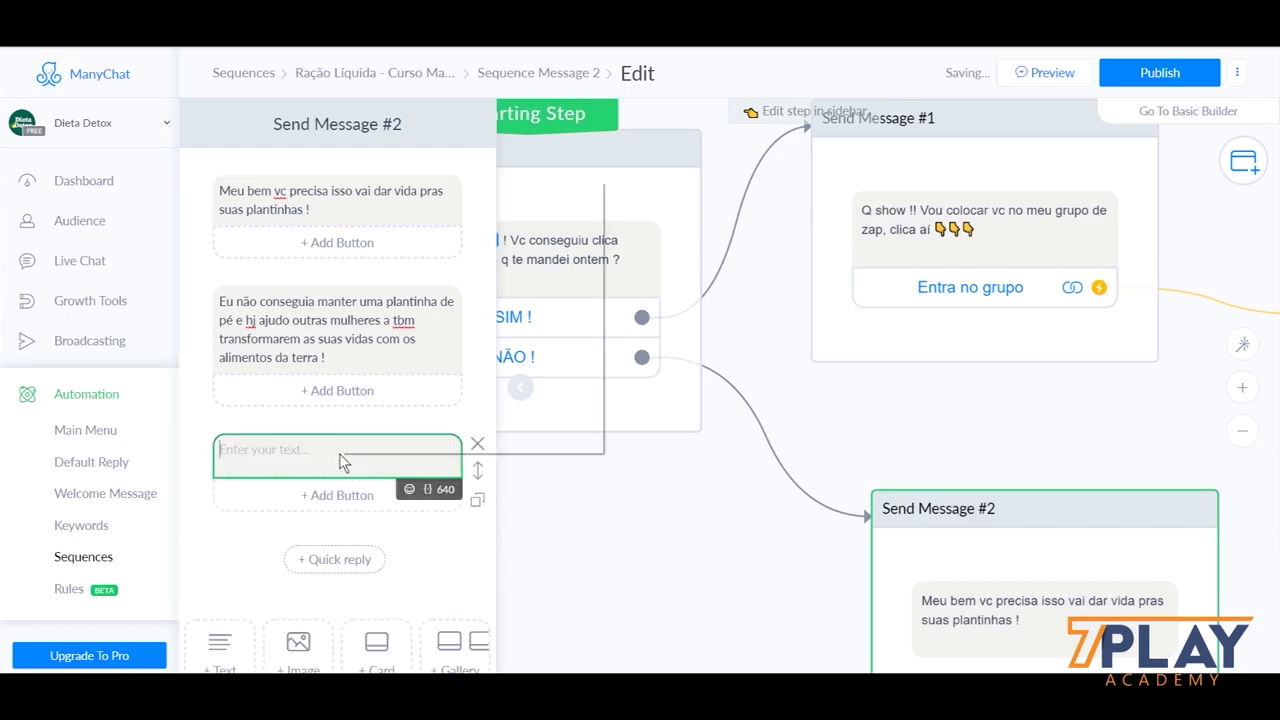
{"action": "right_click", "coordinate": [340, 456]}
{"action": "left_click", "coordinate": [446, 304]}
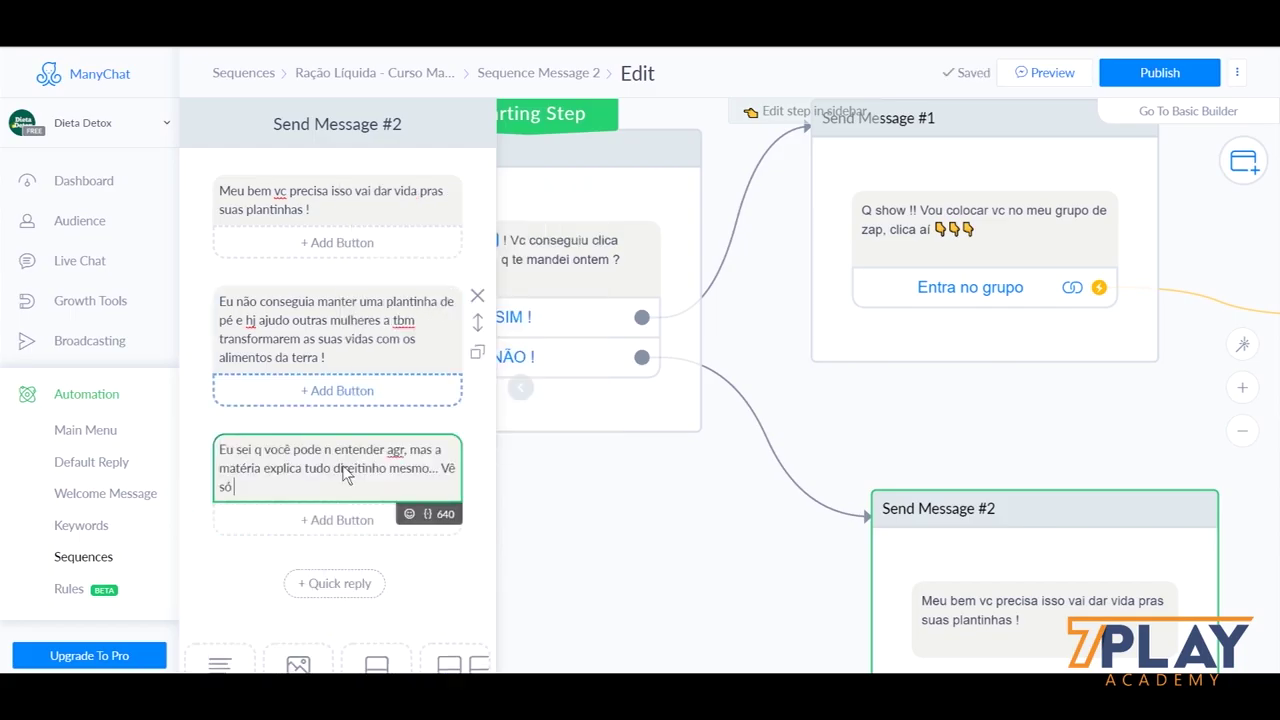
Step: Add a button titled "Ler Matéria", copied from the script, to the third text block of Send Message #2
{"action": "scroll", "coordinate": [342, 465], "scroll_direction": "down", "scroll_amount": 2}
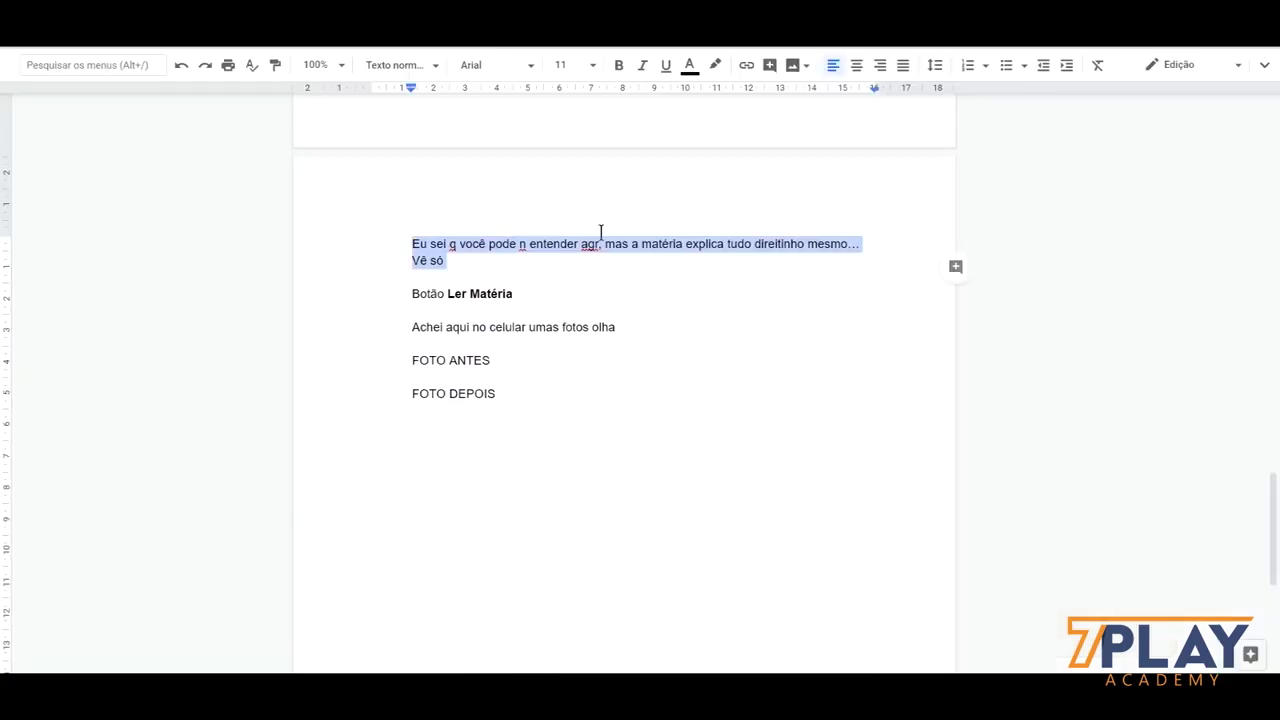
{"action": "left_click_drag", "start_coordinate": [547, 298], "coordinate": [441, 292]}
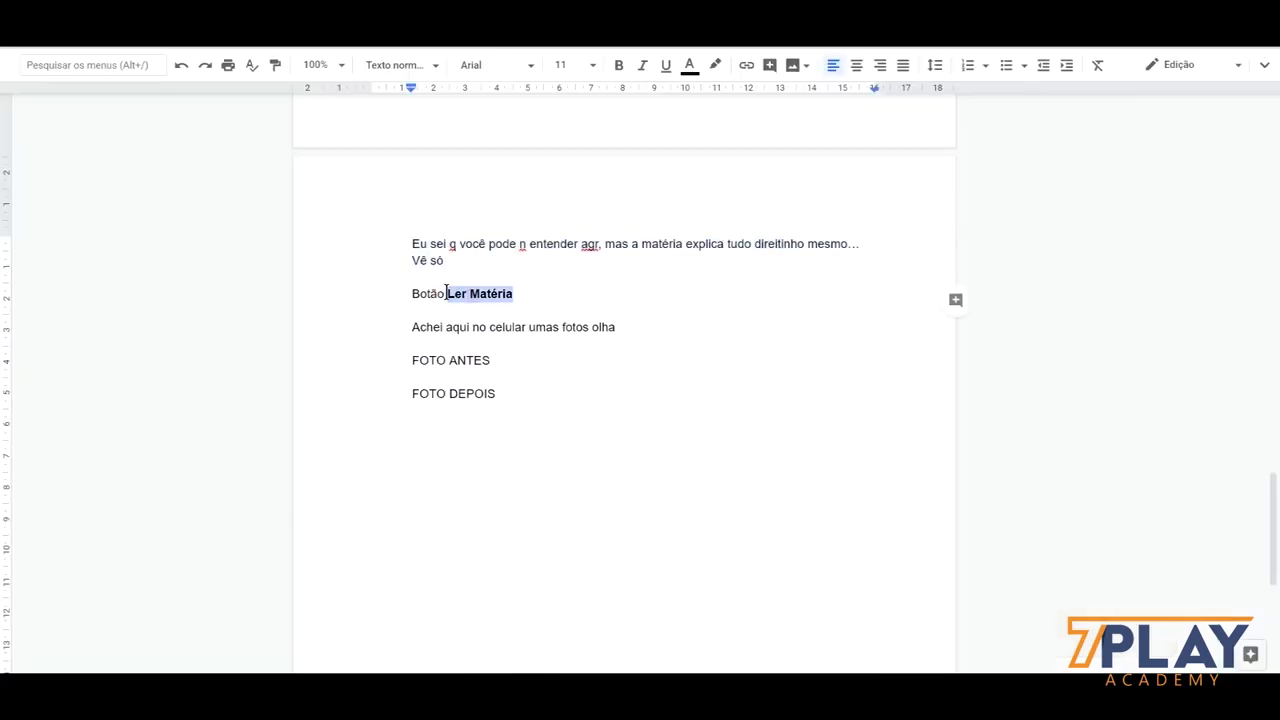
{"action": "right_click", "coordinate": [481, 300]}
{"action": "left_click", "coordinate": [580, 264]}
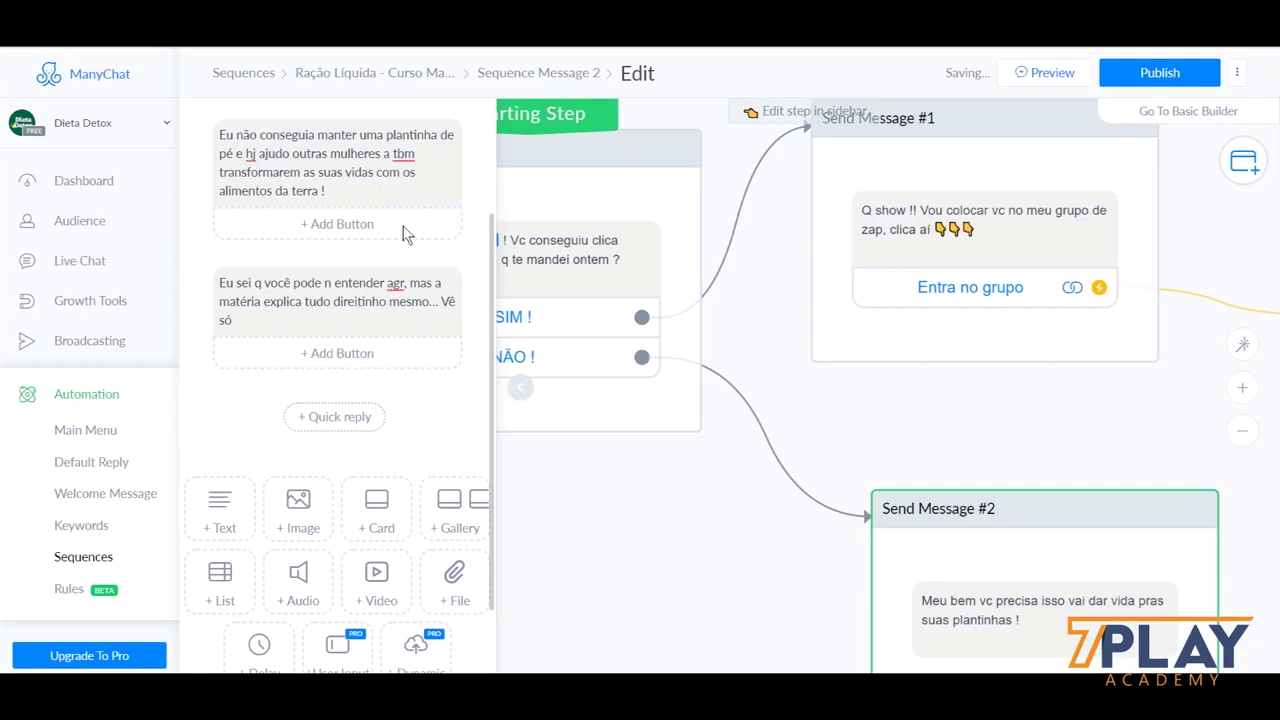
{"action": "left_click", "coordinate": [320, 354]}
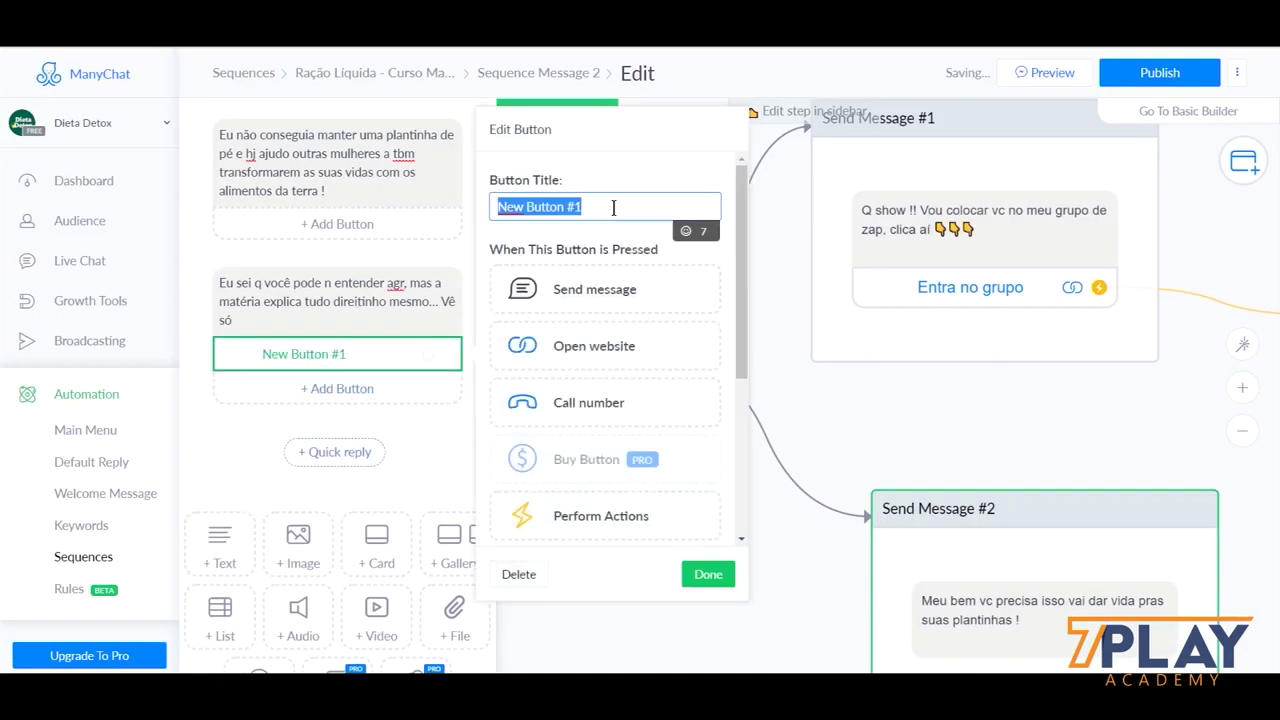
{"action": "right_click", "coordinate": [612, 215]}
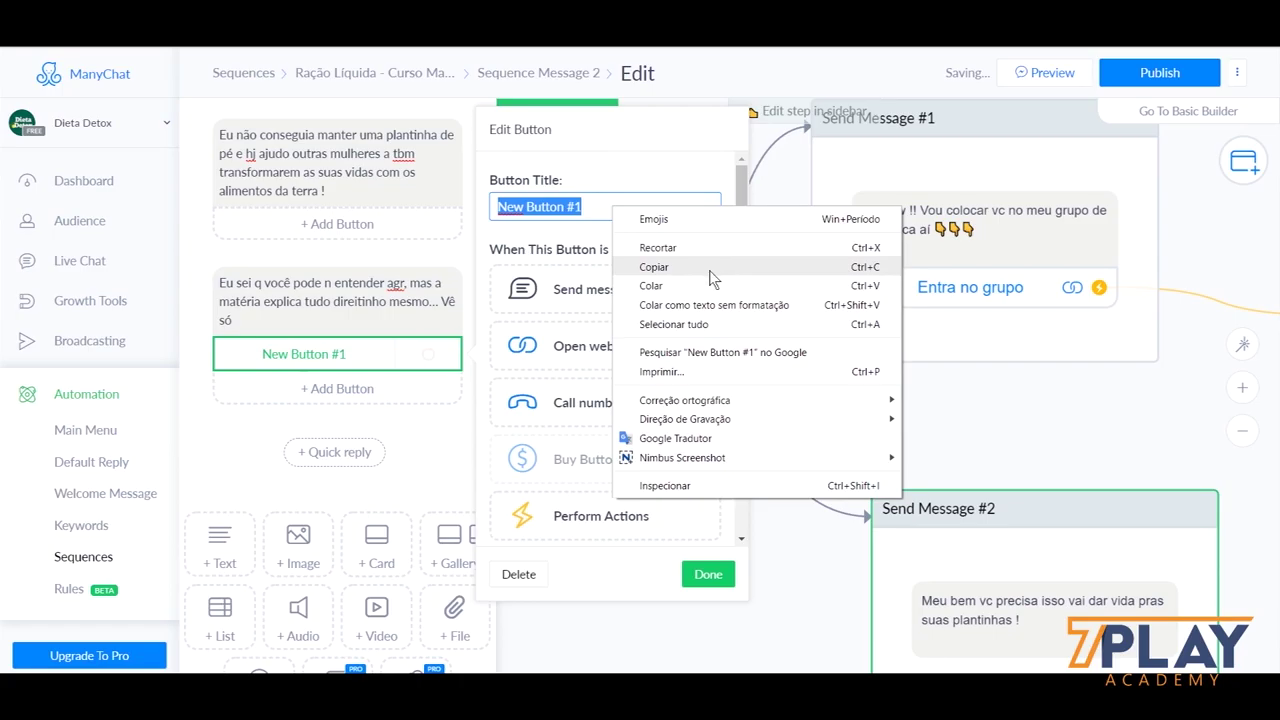
{"action": "left_click", "coordinate": [651, 286]}
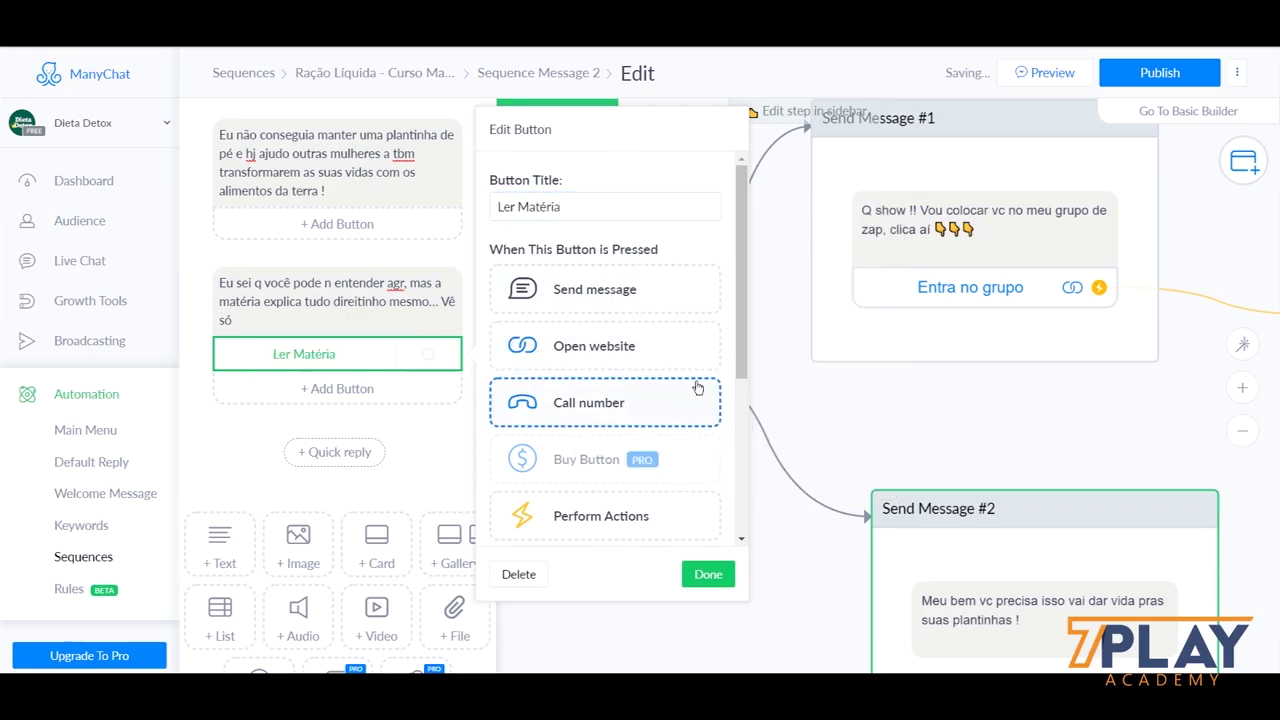
{"action": "left_click", "coordinate": [408, 437]}
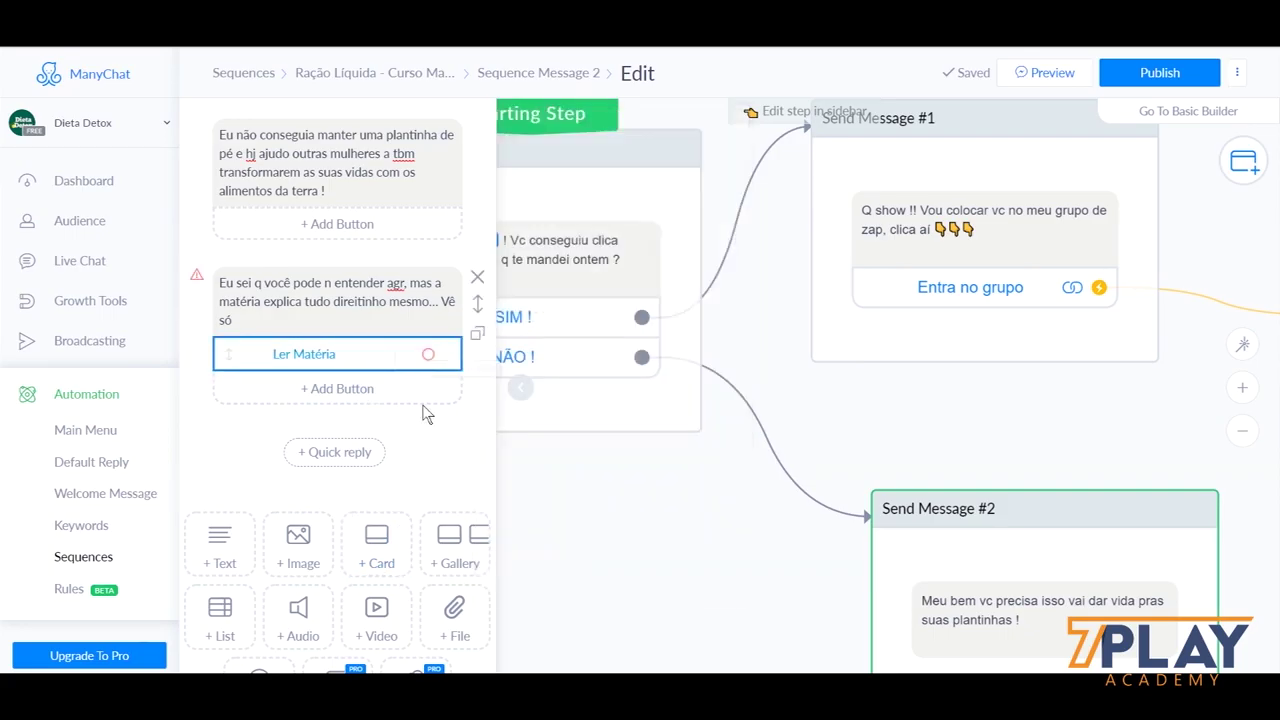
Step: Make the "Ler Matéria" button open the website seuadvertorial7play.com.br
{"action": "left_click", "coordinate": [426, 352]}
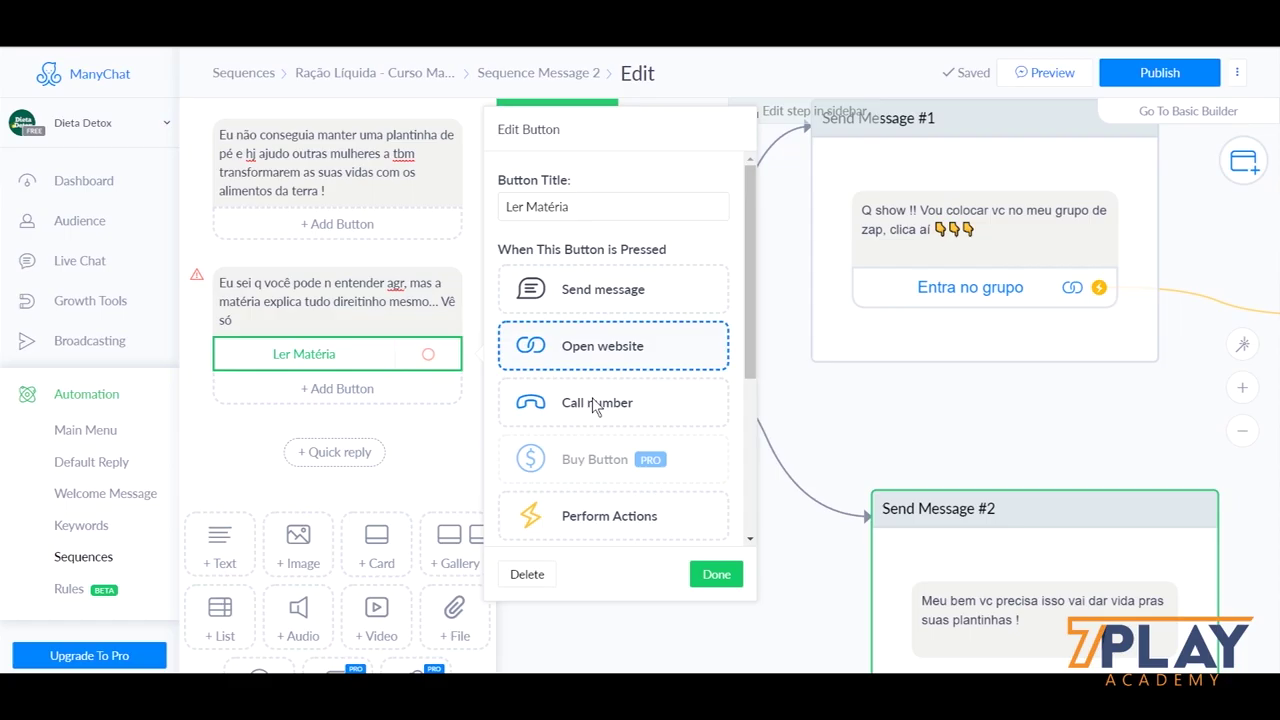
{"action": "left_click", "coordinate": [600, 346]}
{"action": "left_click", "coordinate": [610, 388]}
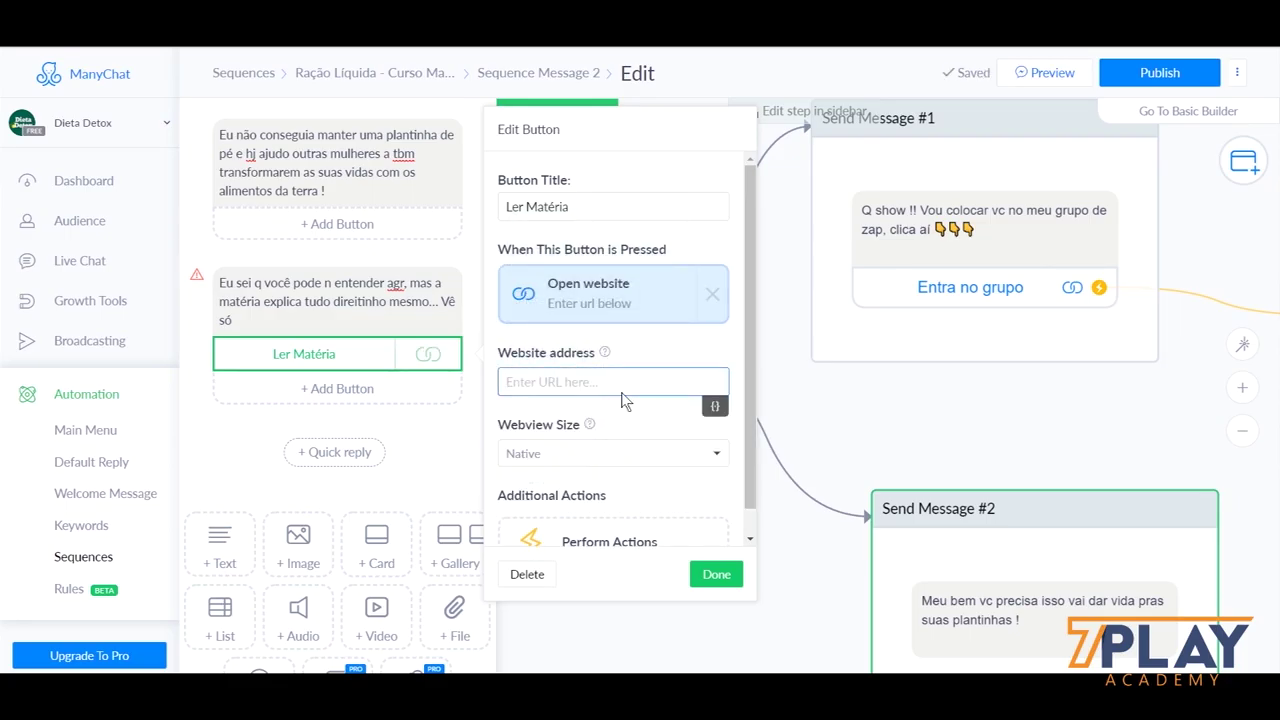
{"action": "left_click", "coordinate": [552, 385]}
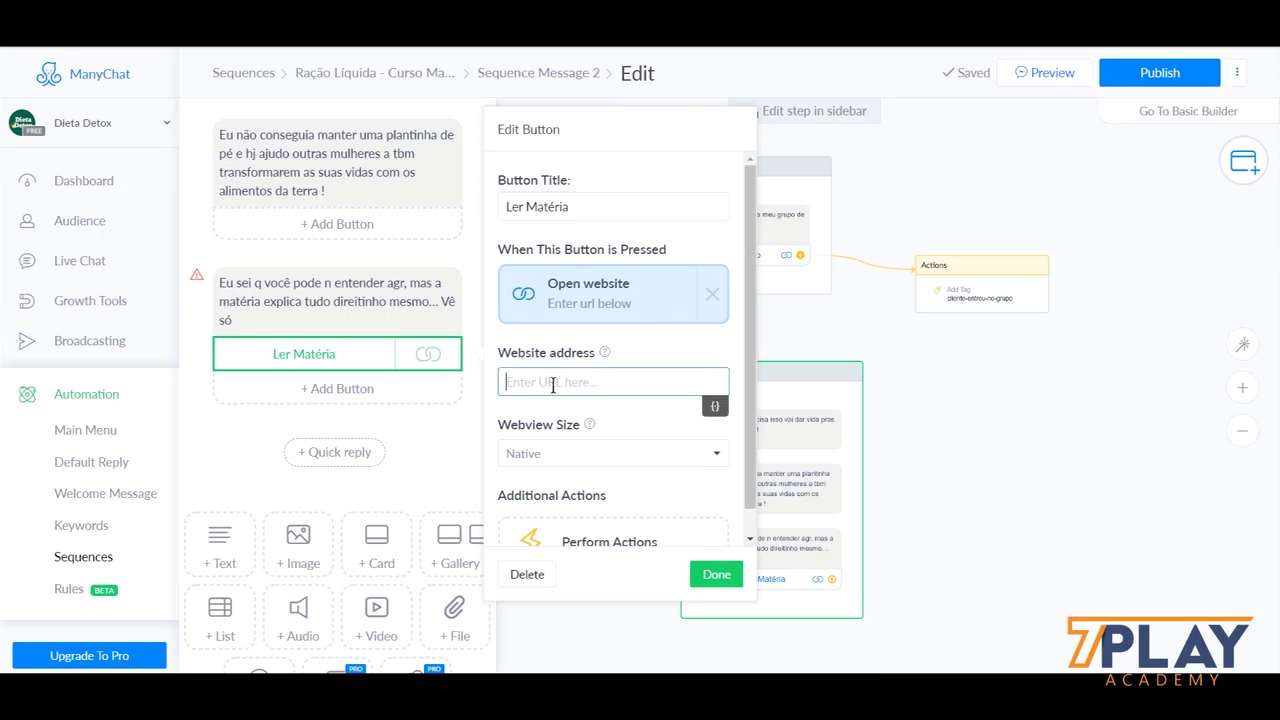
{"action": "type", "text": "seuadvertorial7play.com.br"}
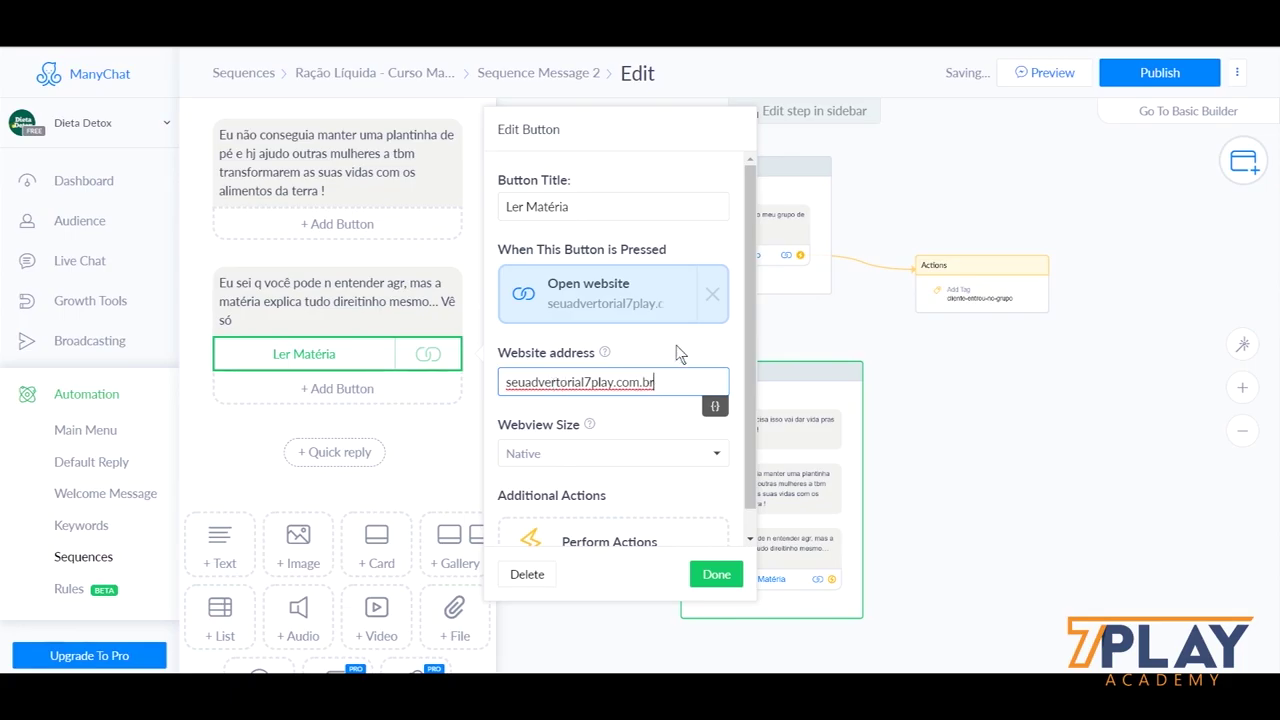
Step: Give the "Ler Matéria" button an additional Perform Actions step that adds the existing tag lead-clicou-no-advertorial
{"action": "left_click", "coordinate": [530, 540]}
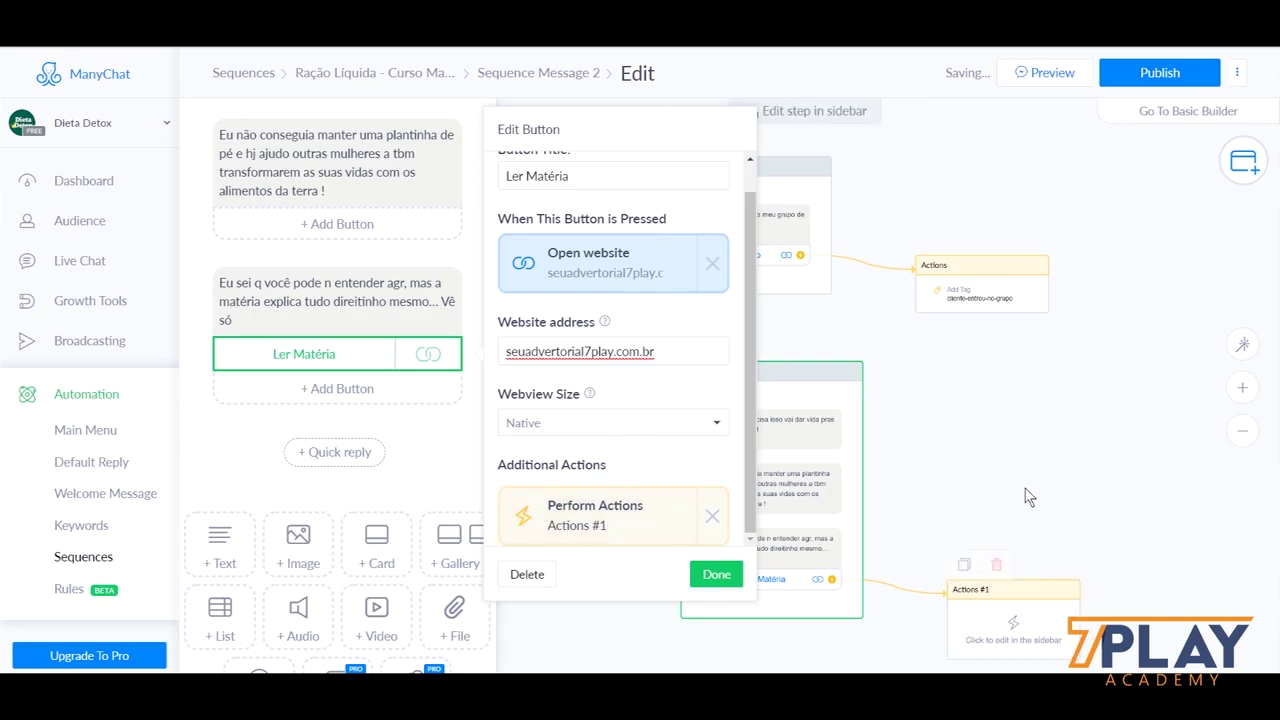
{"action": "left_click", "coordinate": [1010, 596]}
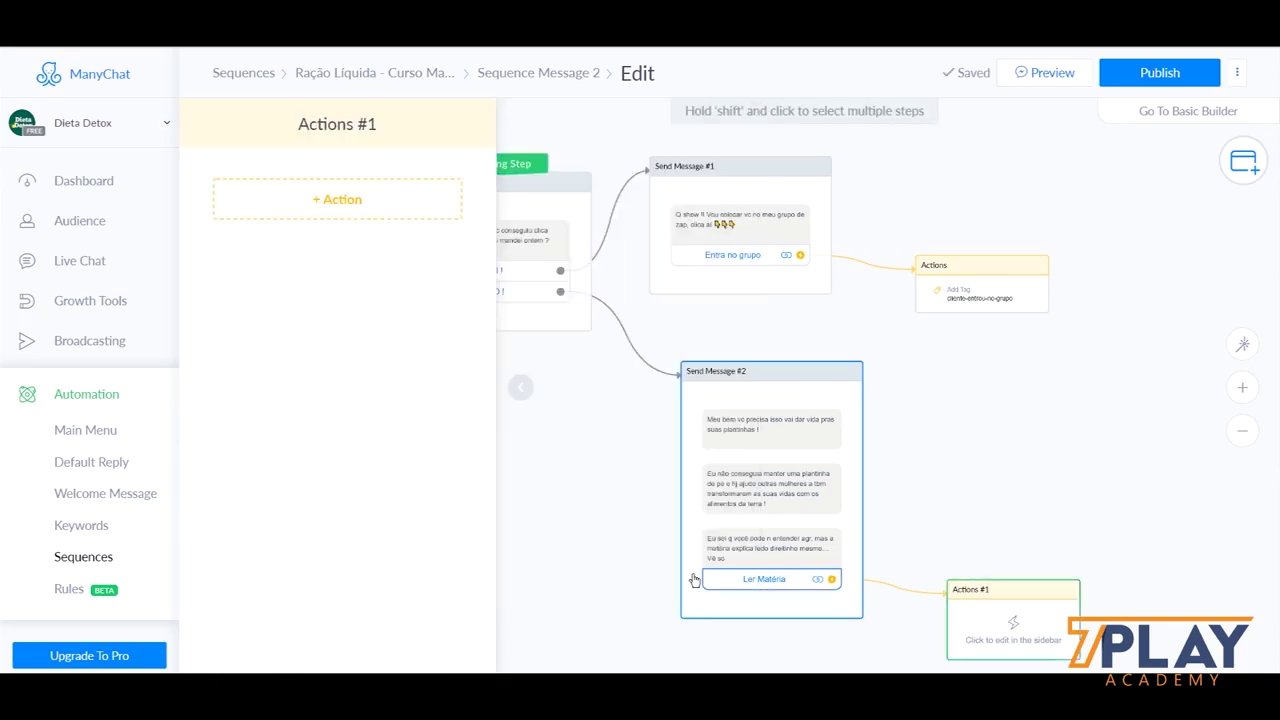
{"action": "left_click", "coordinate": [368, 205]}
{"action": "left_click", "coordinate": [334, 242]}
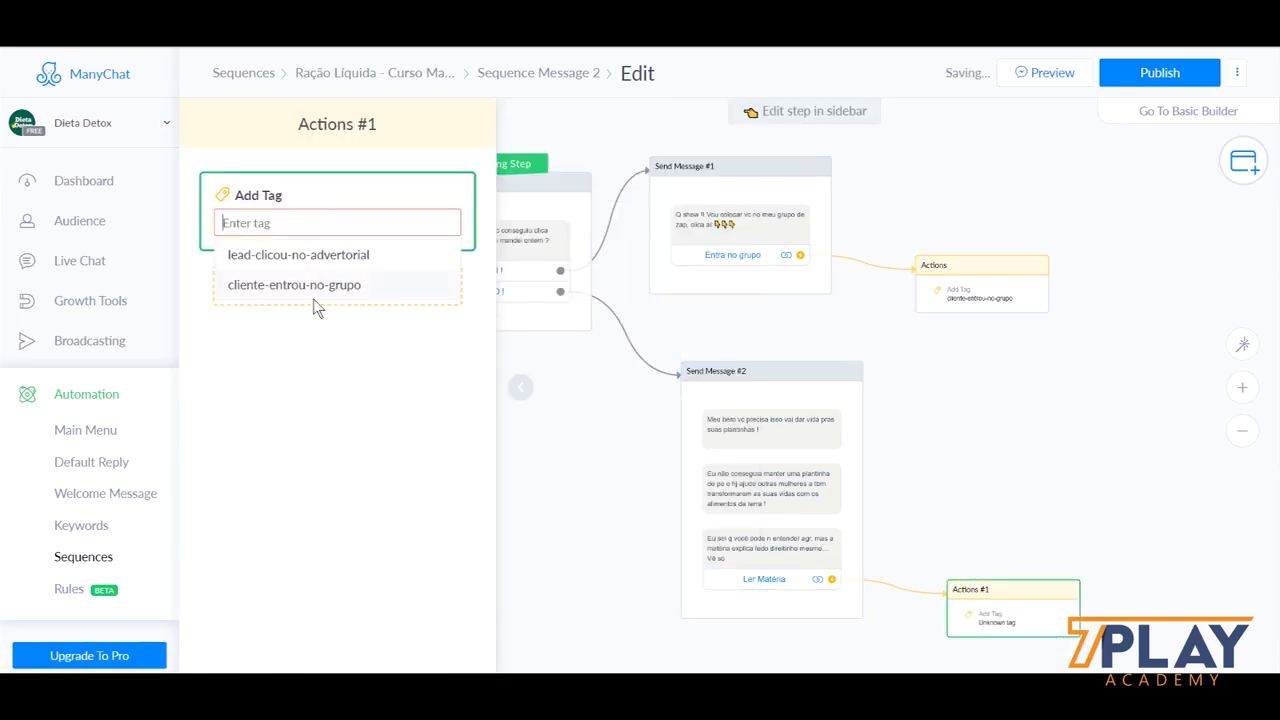
{"action": "left_click", "coordinate": [314, 256]}
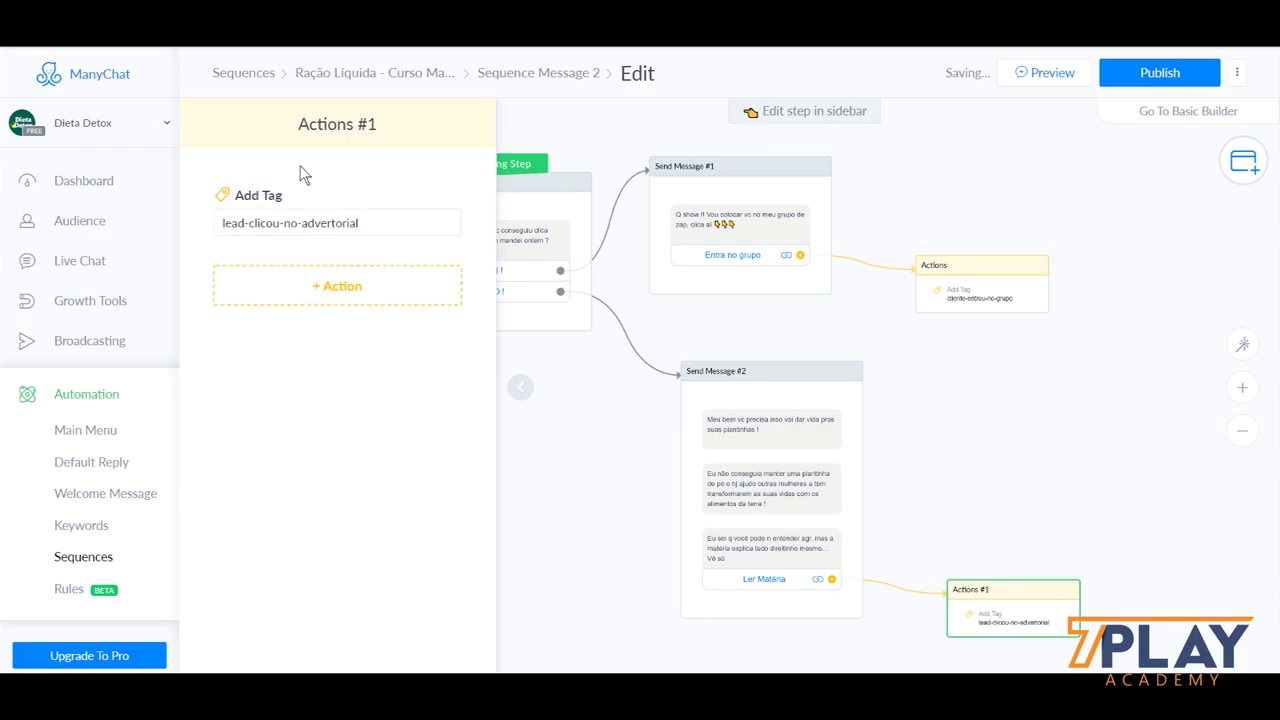
{"action": "left_click", "coordinate": [1071, 446]}
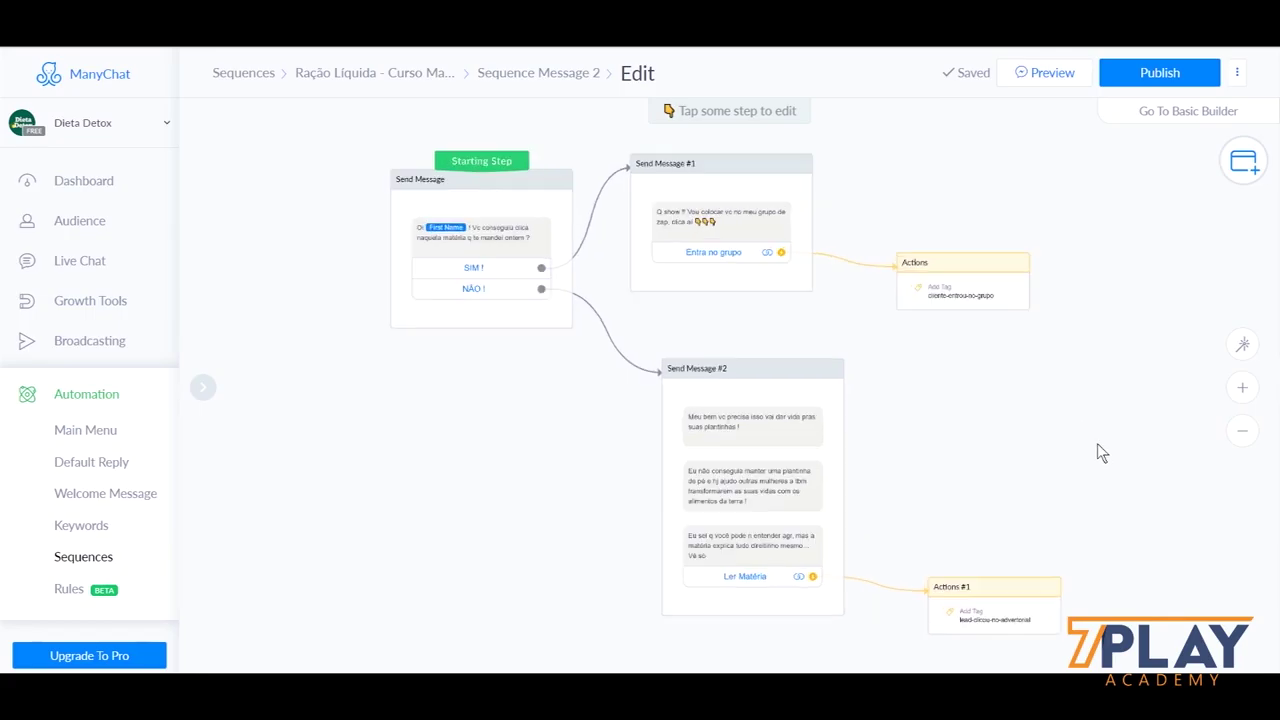
{"action": "scroll", "coordinate": [886, 371], "scroll_direction": "down", "scroll_amount": 3}
{"action": "scroll", "coordinate": [931, 406], "scroll_direction": "up", "scroll_amount": 3}
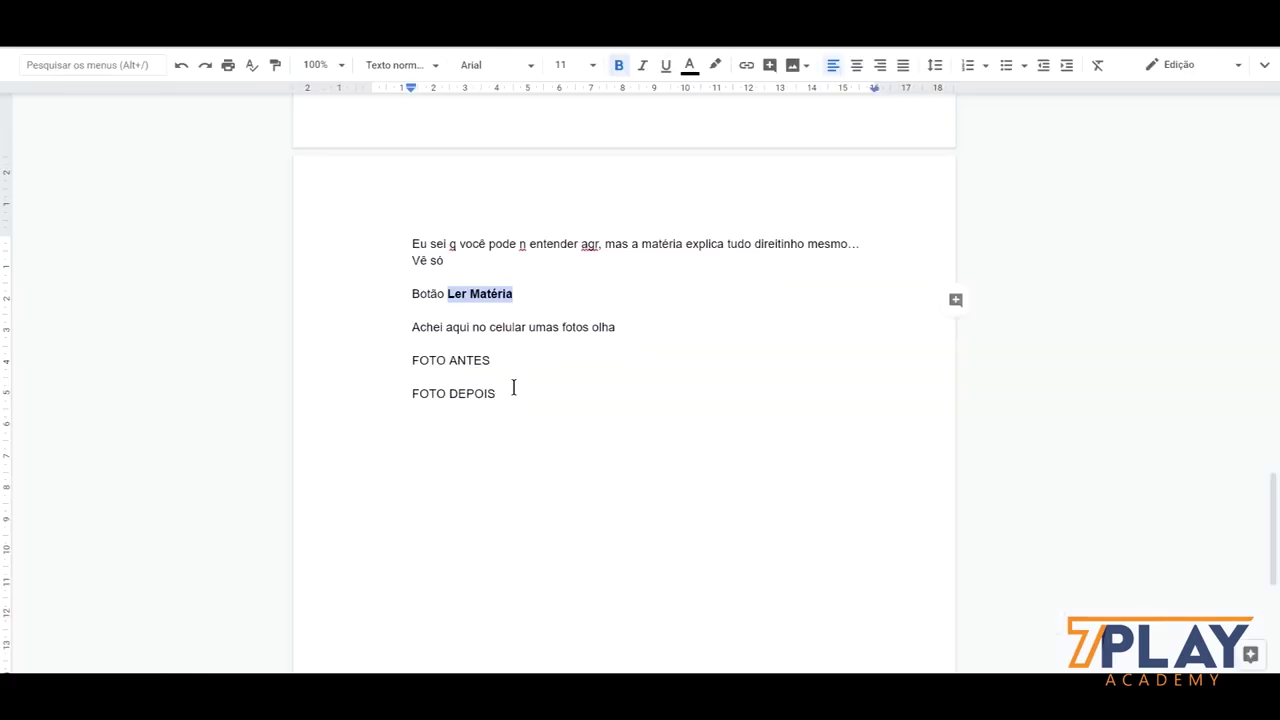
{"action": "left_click", "coordinate": [585, 326]}
{"action": "left_click_drag", "start_coordinate": [651, 326], "coordinate": [395, 323]}
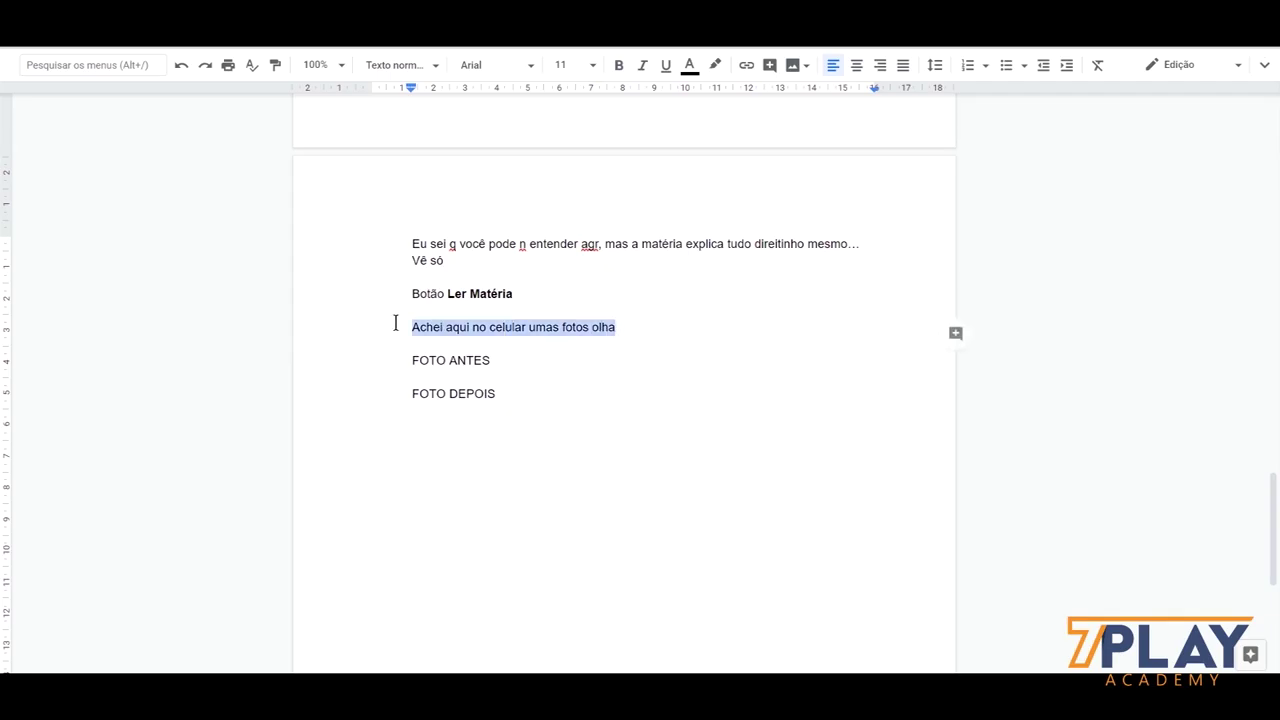
{"action": "left_click", "coordinate": [585, 383]}
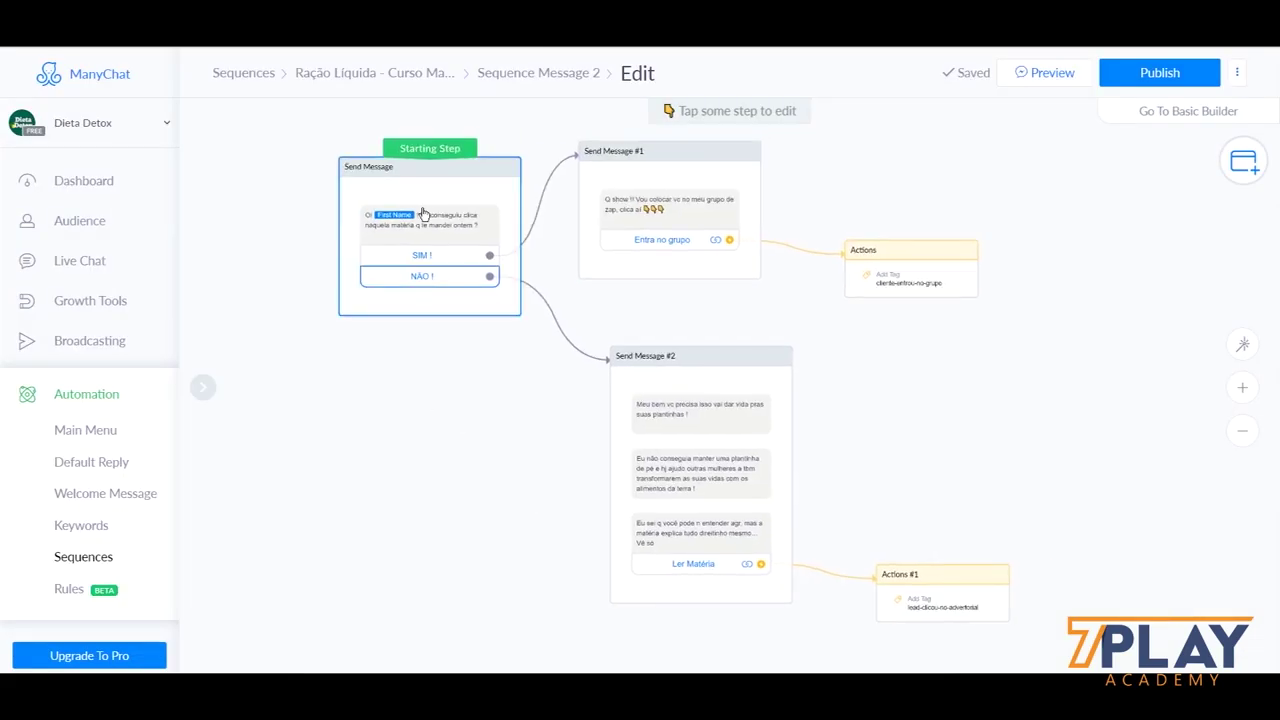
Step: Add a 2-second typing delay above the opening text in the starting Send Message step
{"action": "left_click", "coordinate": [395, 288]}
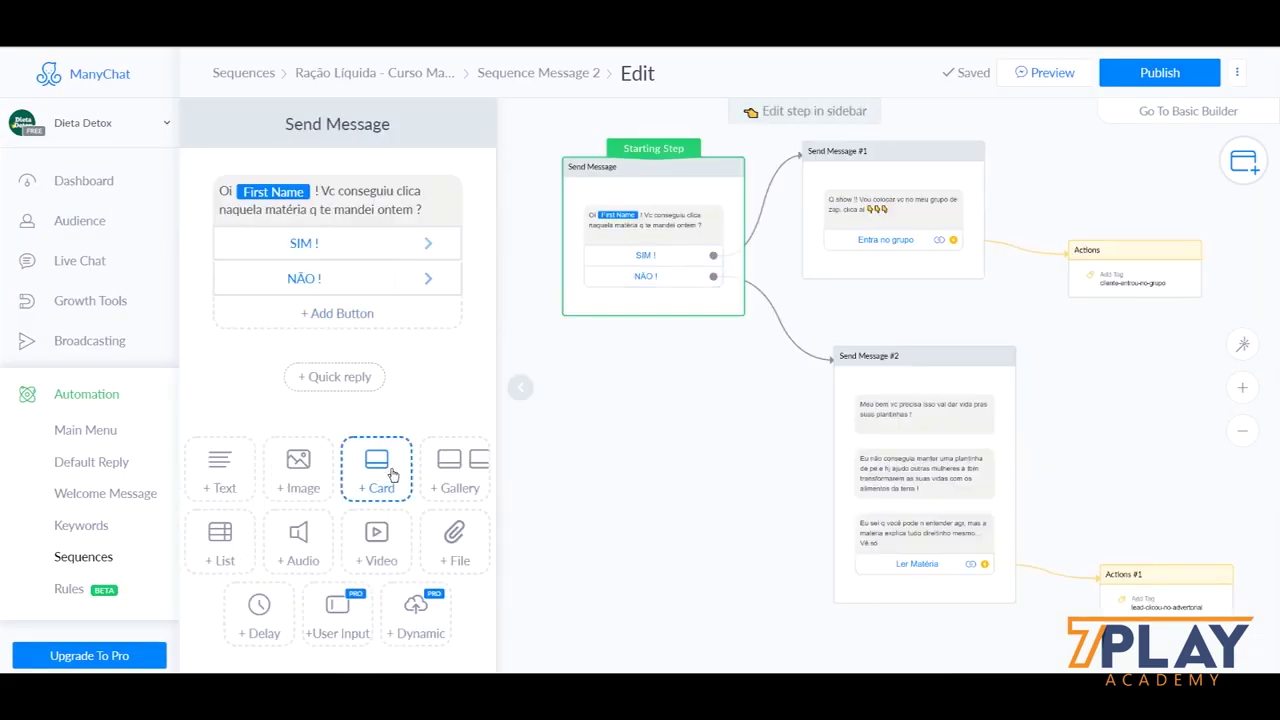
{"action": "scroll", "coordinate": [375, 480], "scroll_direction": "down", "scroll_amount": 1}
{"action": "left_click", "coordinate": [259, 560]}
{"action": "left_click", "coordinate": [663, 222]}
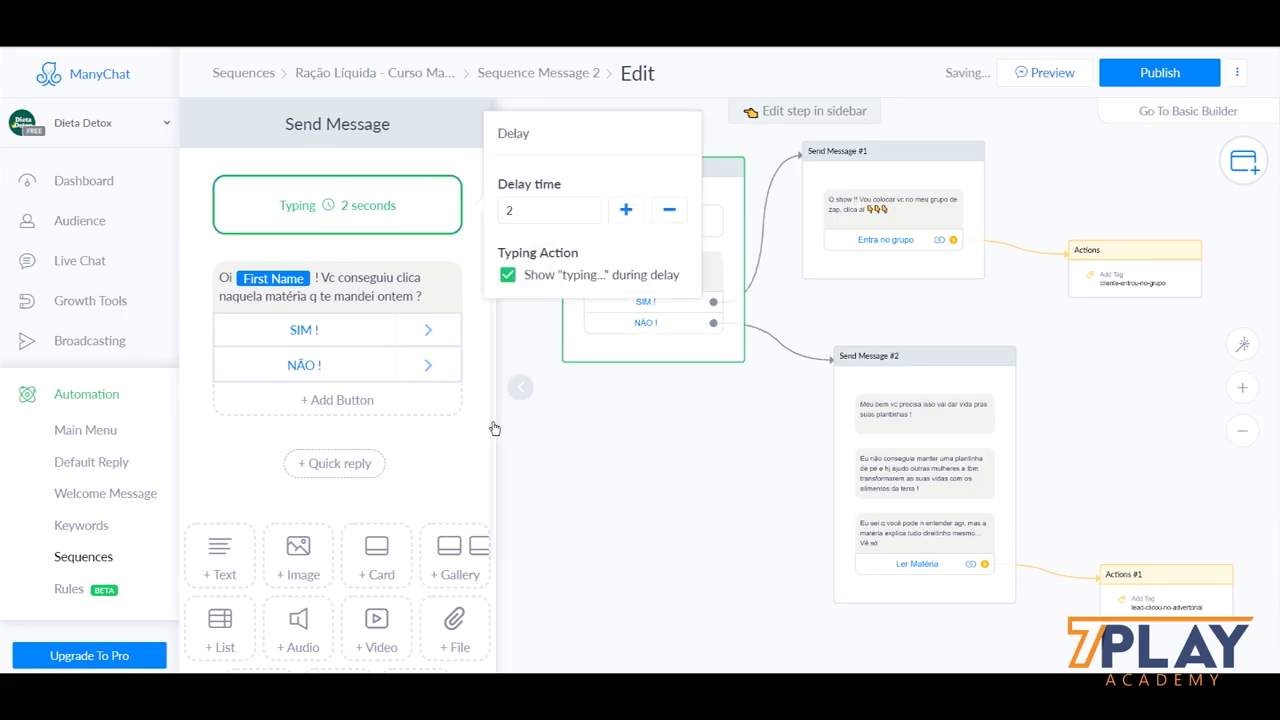
{"action": "left_click", "coordinate": [320, 312]}
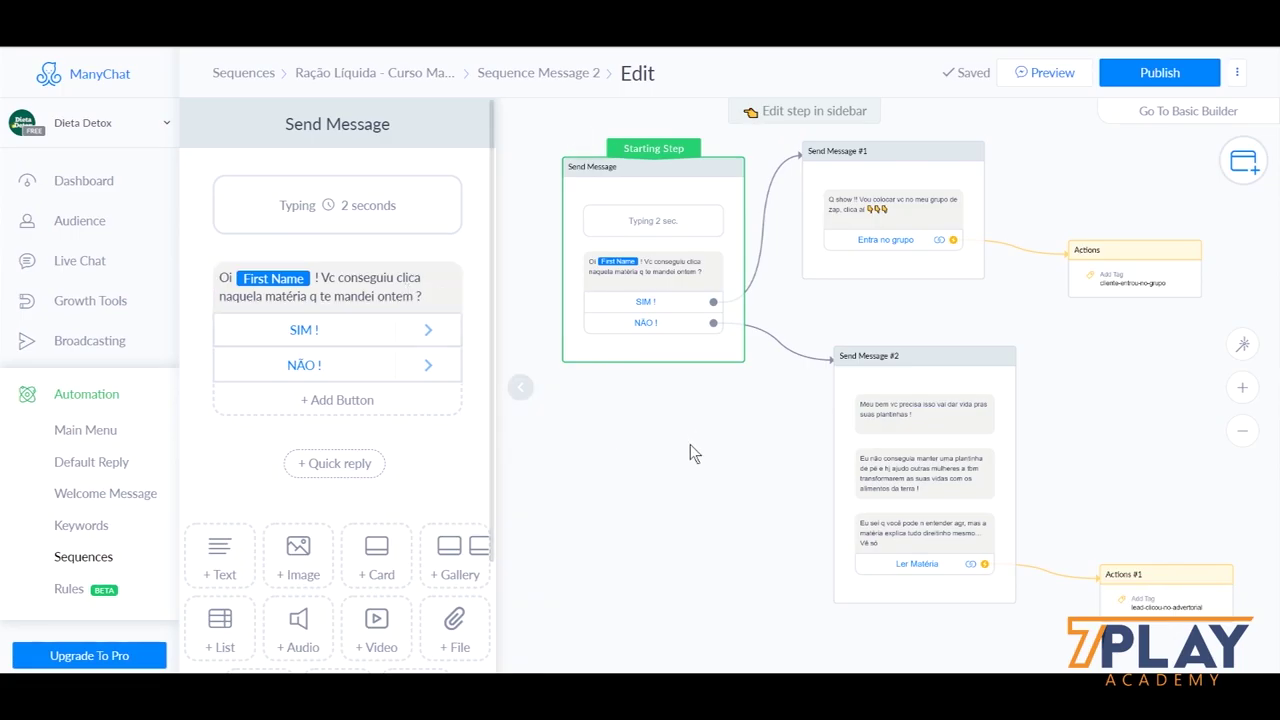
Step: Add two delay blocks to Send Message #1 and place both above its "Q show !!" text
{"action": "left_click", "coordinate": [712, 486]}
{"action": "left_click_drag", "start_coordinate": [757, 457], "coordinate": [503, 457]}
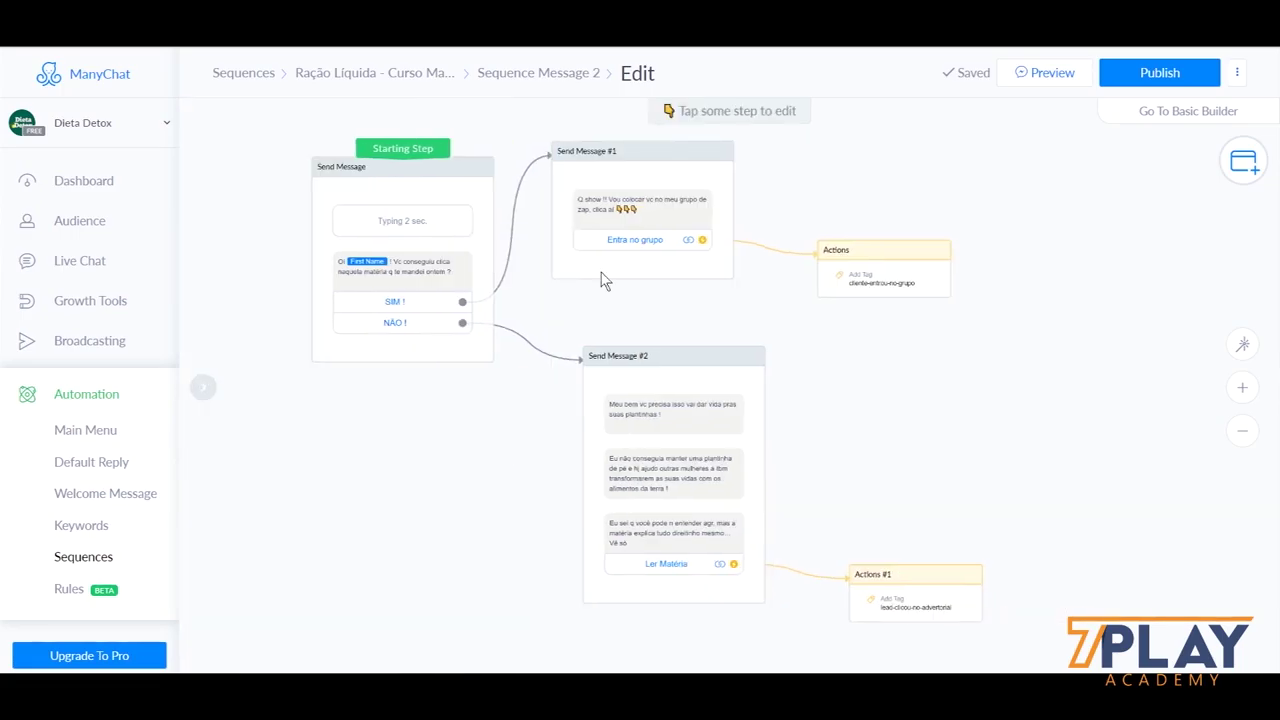
{"action": "left_click", "coordinate": [625, 175]}
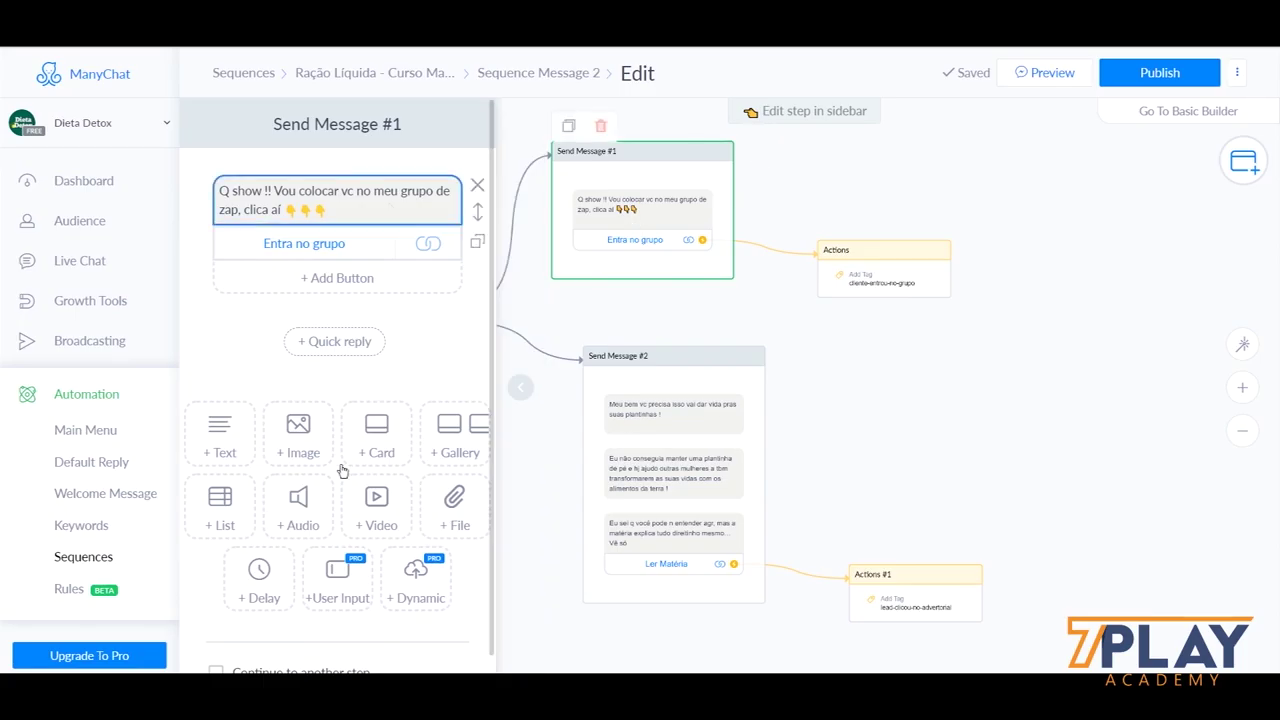
{"action": "left_click", "coordinate": [259, 590]}
{"action": "left_click_drag", "start_coordinate": [474, 357], "coordinate": [440, 200]}
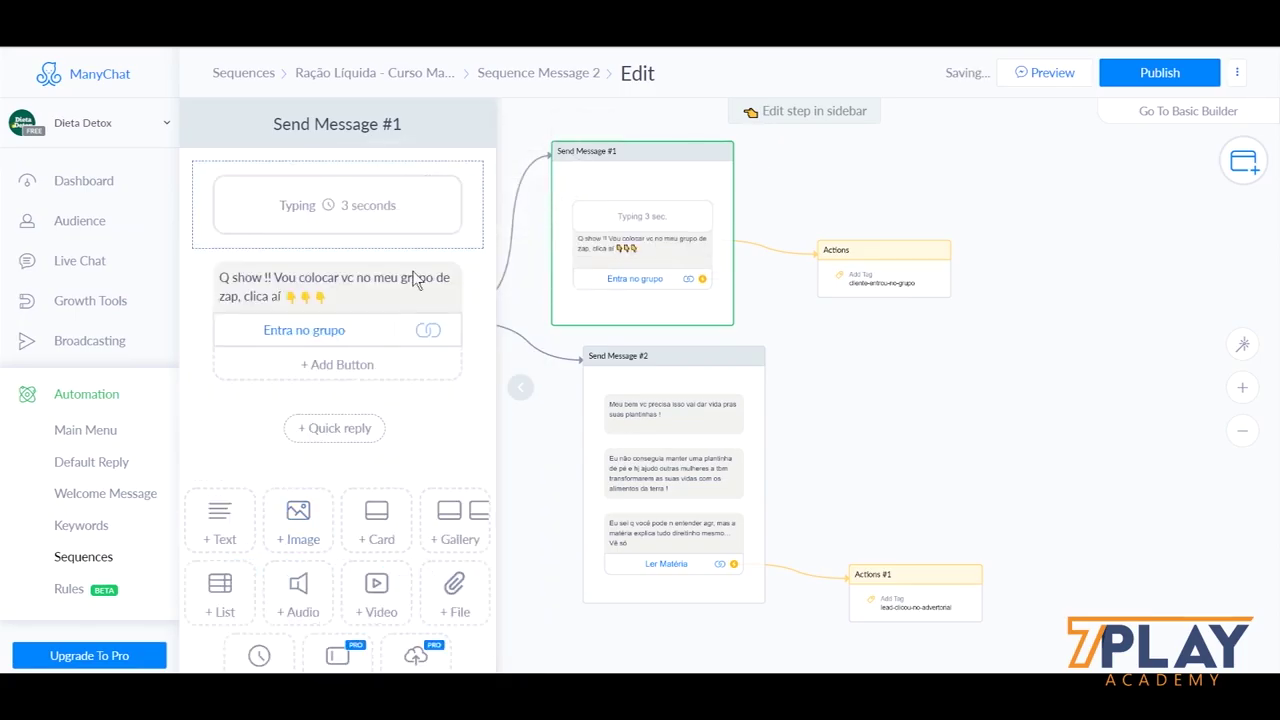
{"action": "left_click", "coordinate": [275, 657]}
{"action": "left_click_drag", "start_coordinate": [477, 443], "coordinate": [343, 286]}
Step: Turn off the typing display for the first delay in Send Message #1, keeping it at 3 seconds
{"action": "left_click", "coordinate": [363, 204]}
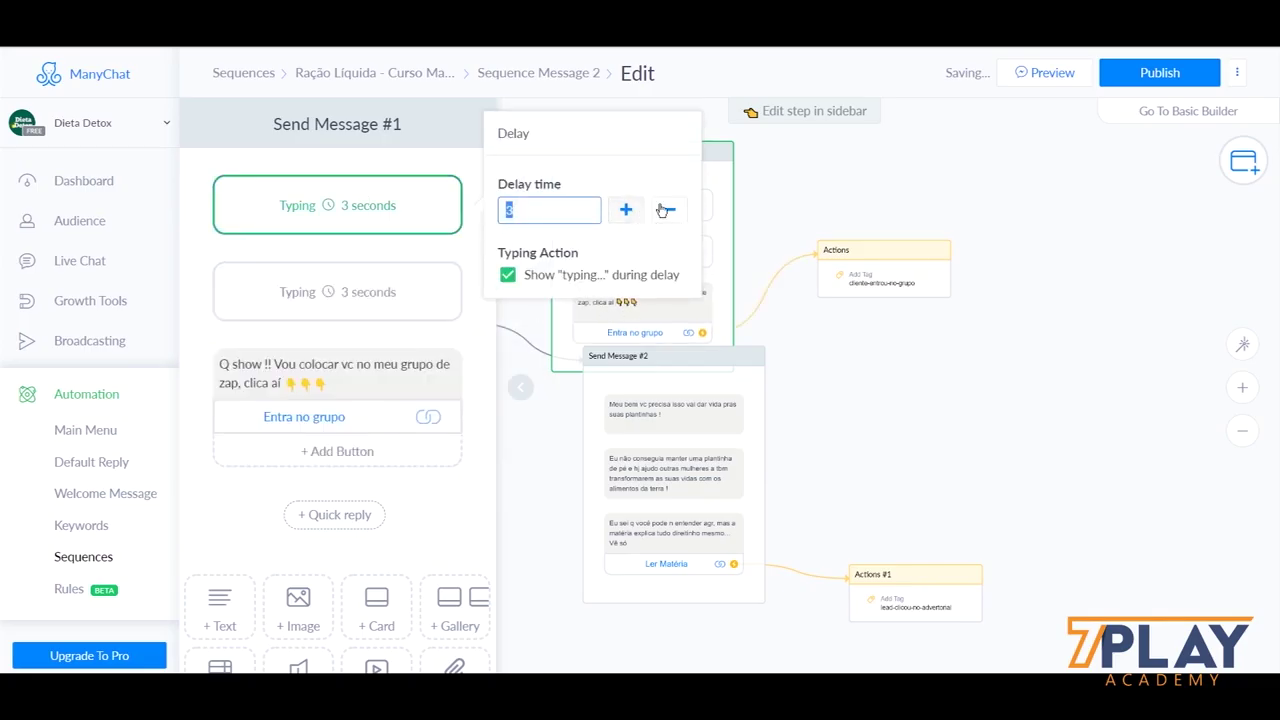
{"action": "left_click", "coordinate": [550, 276]}
{"action": "left_click", "coordinate": [627, 211]}
Step: Set the second delay in Send Message #1 to 5 seconds and move that step up clear of Send Message #2
{"action": "left_click", "coordinate": [366, 294]}
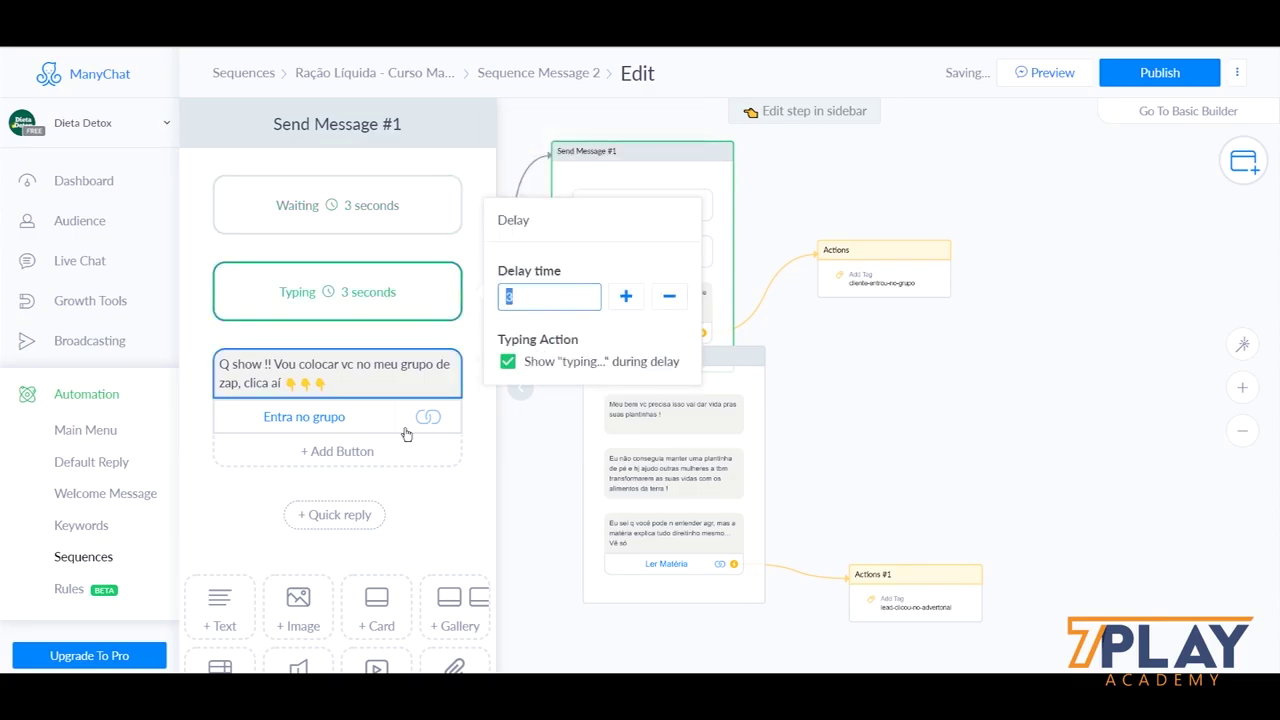
{"action": "left_click", "coordinate": [625, 296]}
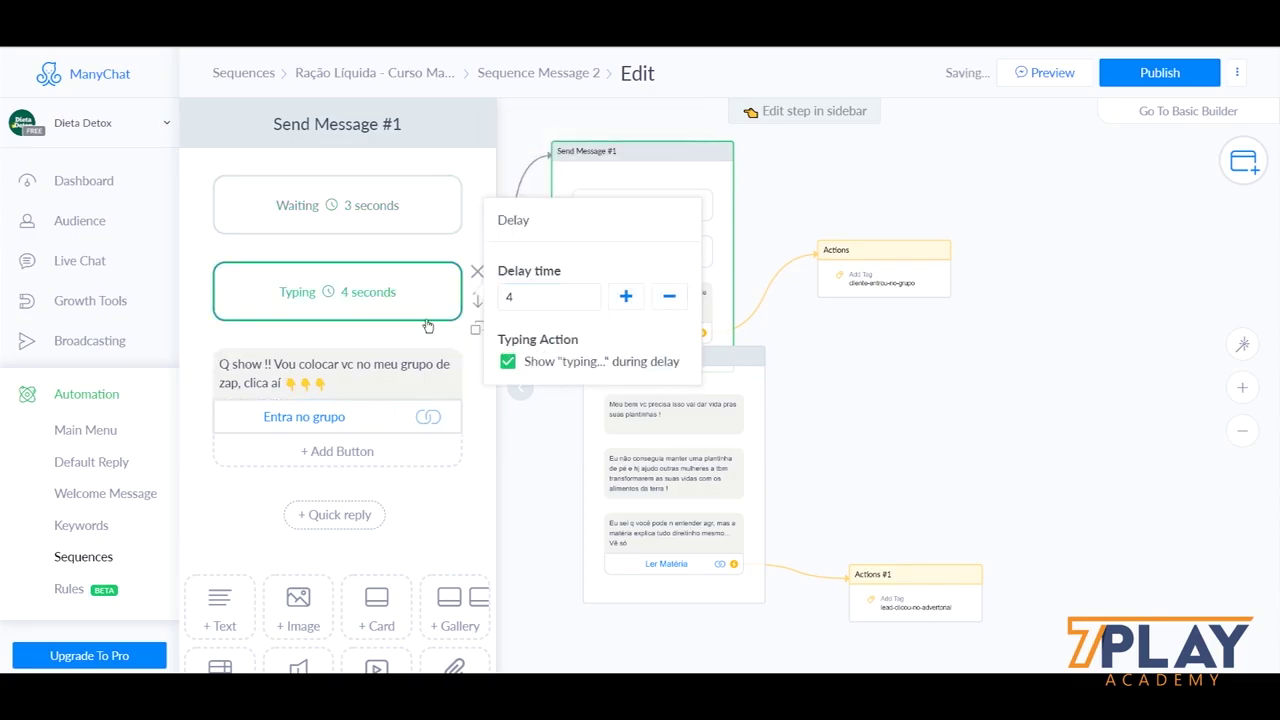
{"action": "left_click", "coordinate": [627, 297]}
{"action": "left_click", "coordinate": [199, 268]}
{"action": "scroll", "coordinate": [375, 419], "scroll_direction": "down", "scroll_amount": 3}
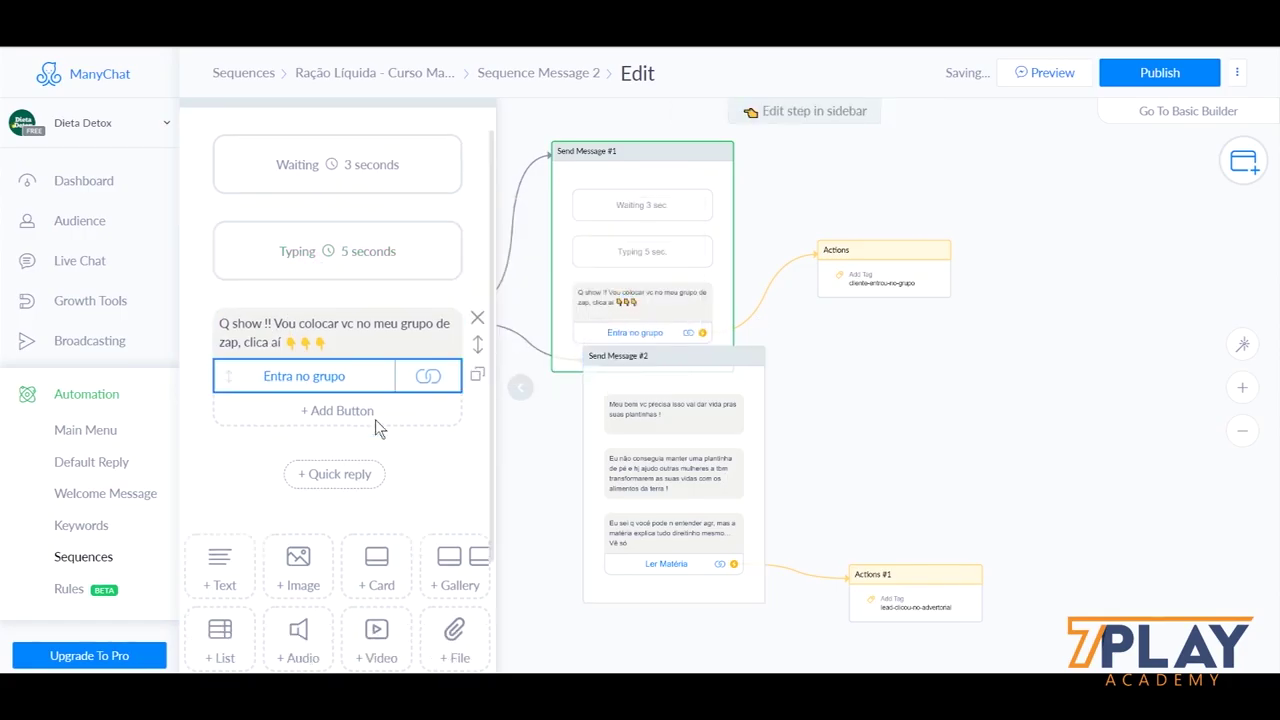
{"action": "left_click", "coordinate": [971, 386]}
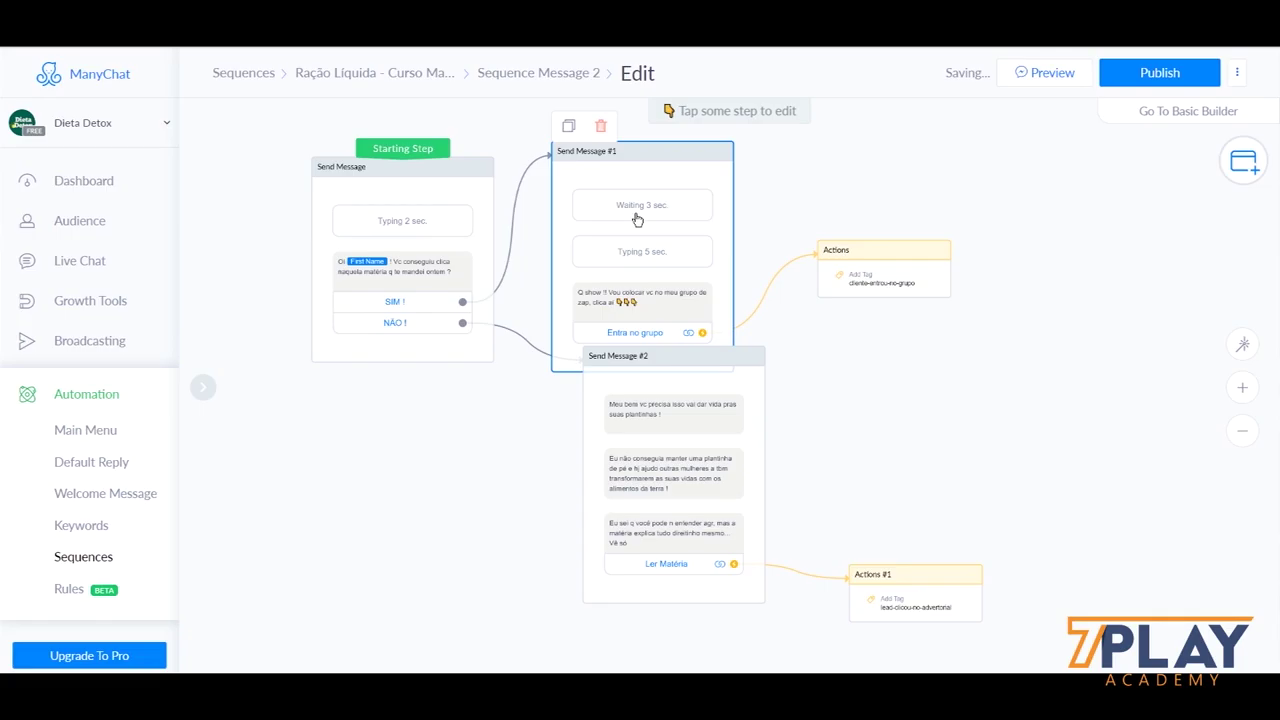
{"action": "left_click_drag", "start_coordinate": [652, 165], "coordinate": [653, 138]}
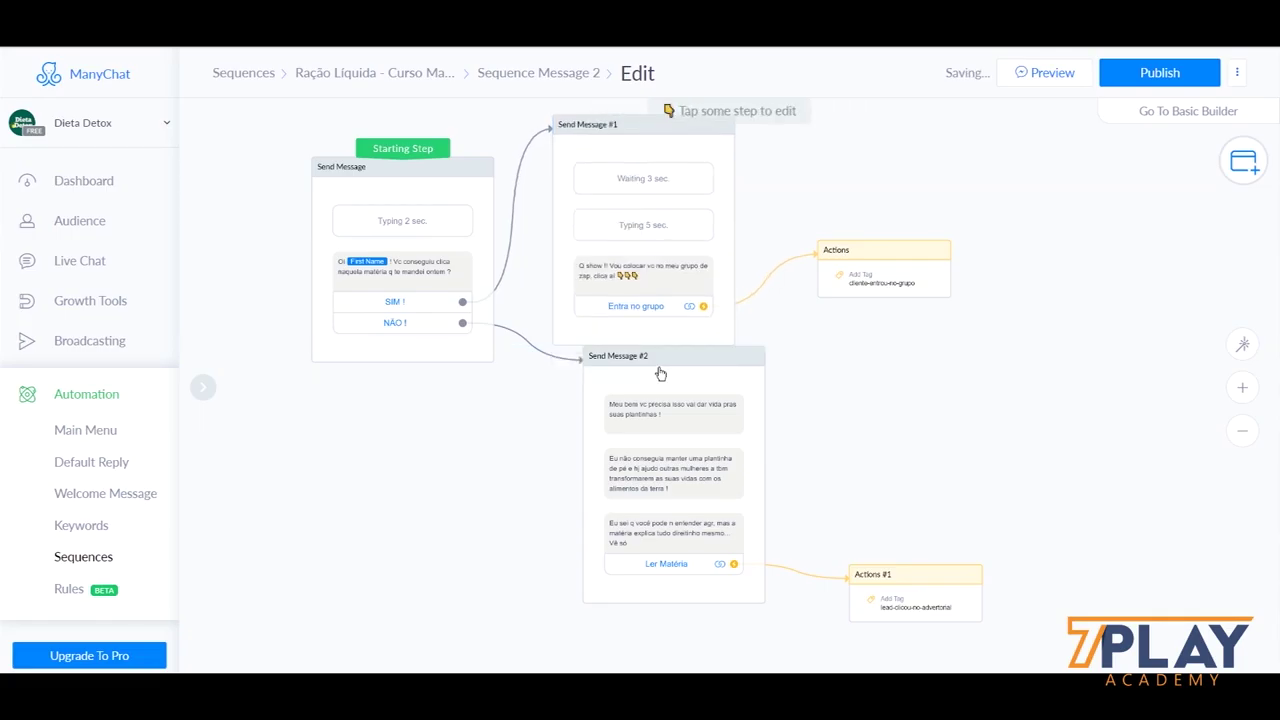
Step: Add three 3-second typing delays at the end of Send Message #2
{"action": "left_click", "coordinate": [668, 460]}
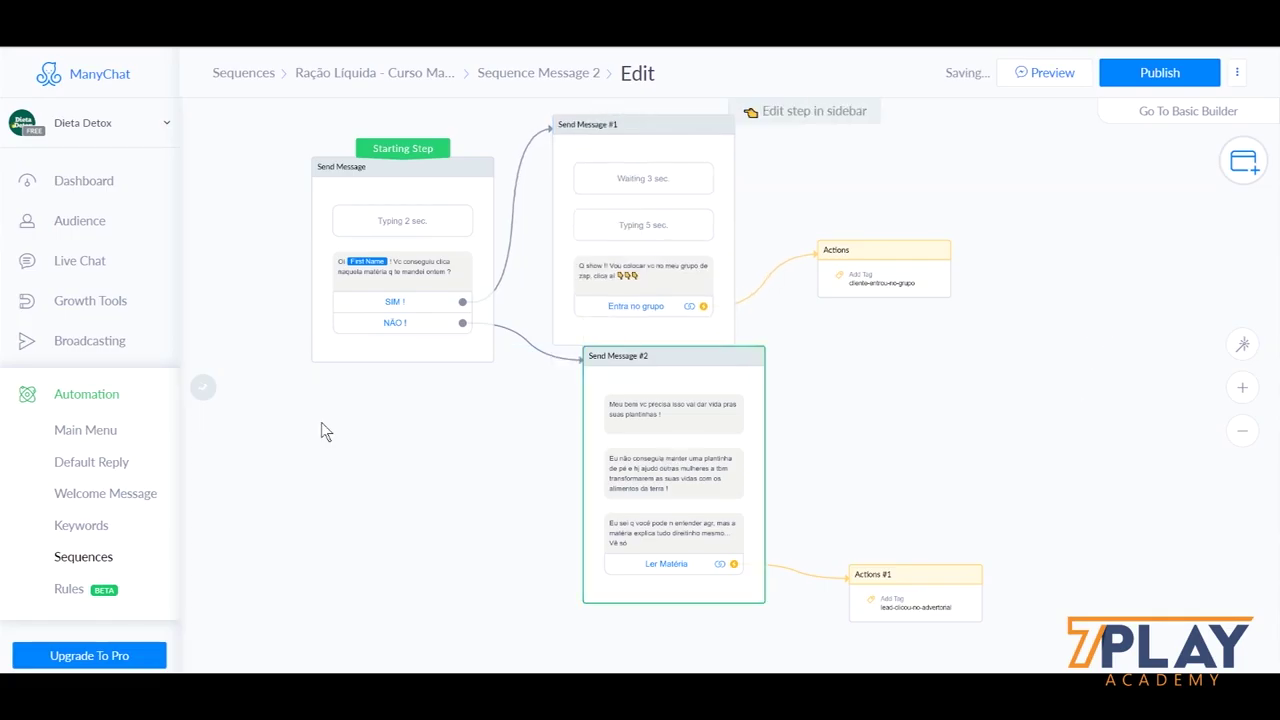
{"action": "scroll", "coordinate": [300, 480], "scroll_direction": "down", "scroll_amount": 3}
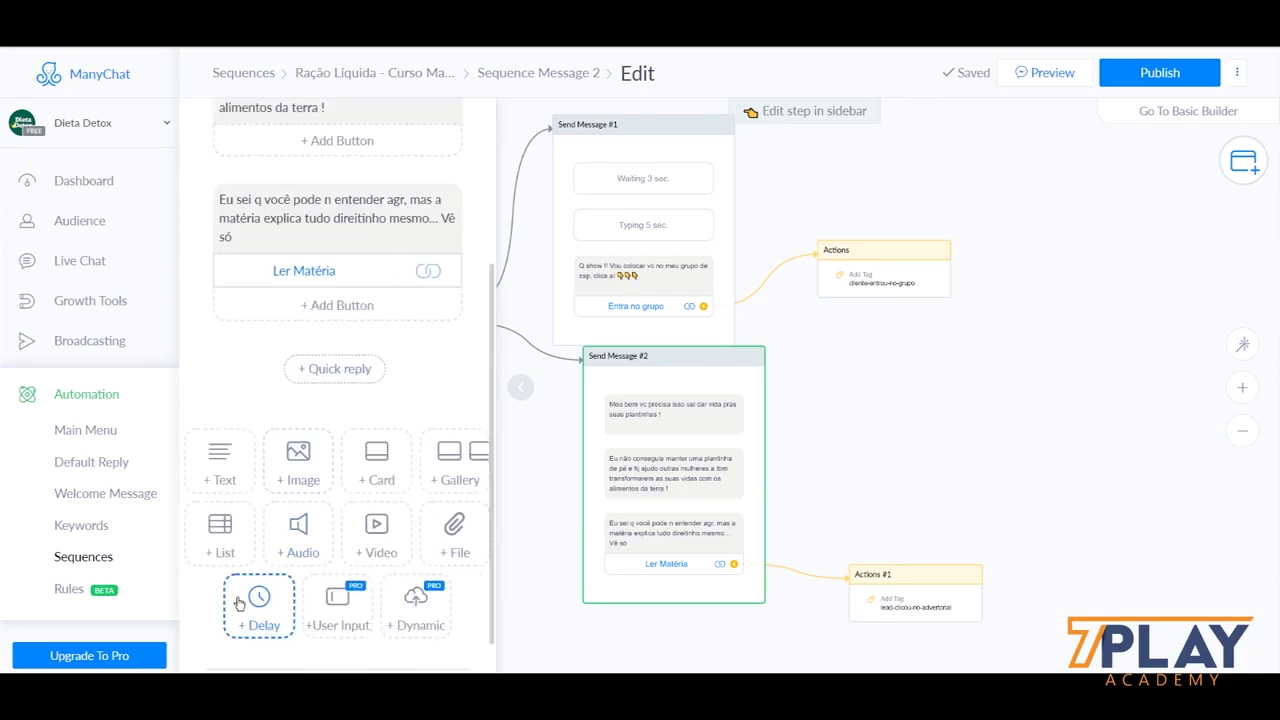
{"action": "left_click", "coordinate": [240, 598]}
{"action": "scroll", "coordinate": [250, 580], "scroll_direction": "down", "scroll_amount": 2}
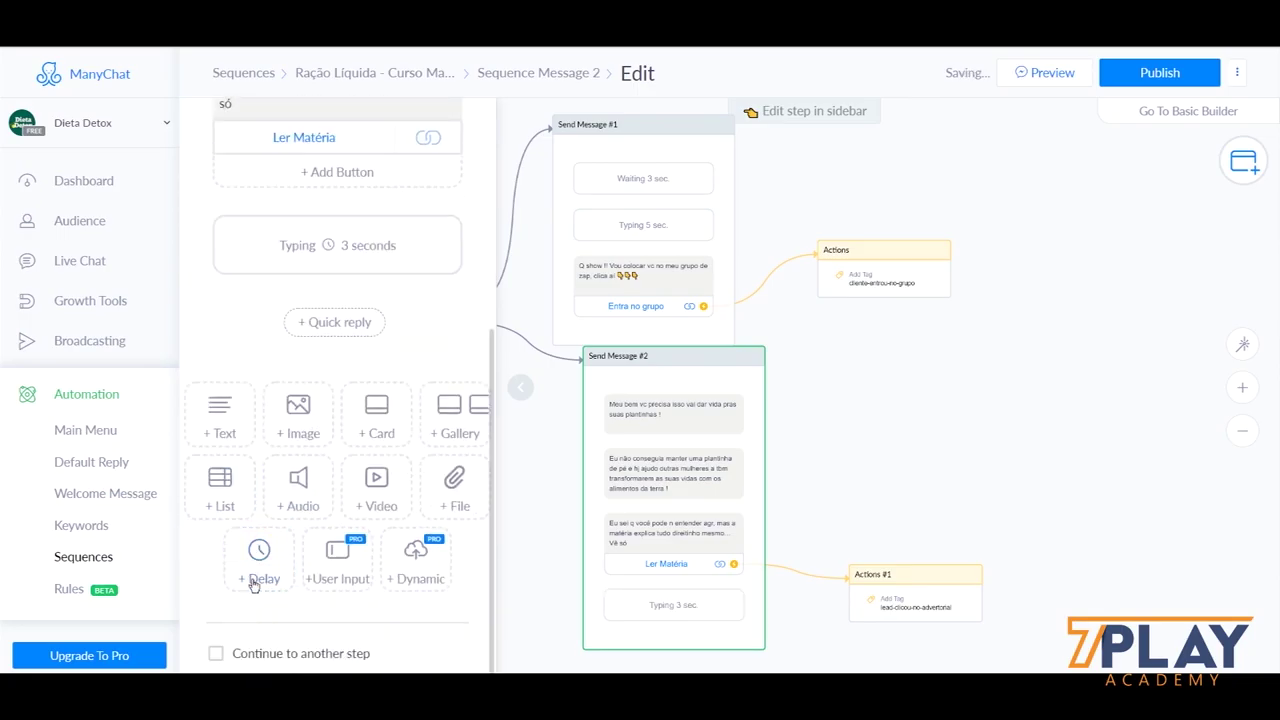
{"action": "left_click", "coordinate": [257, 580]}
{"action": "scroll", "coordinate": [240, 560], "scroll_direction": "down", "scroll_amount": 1}
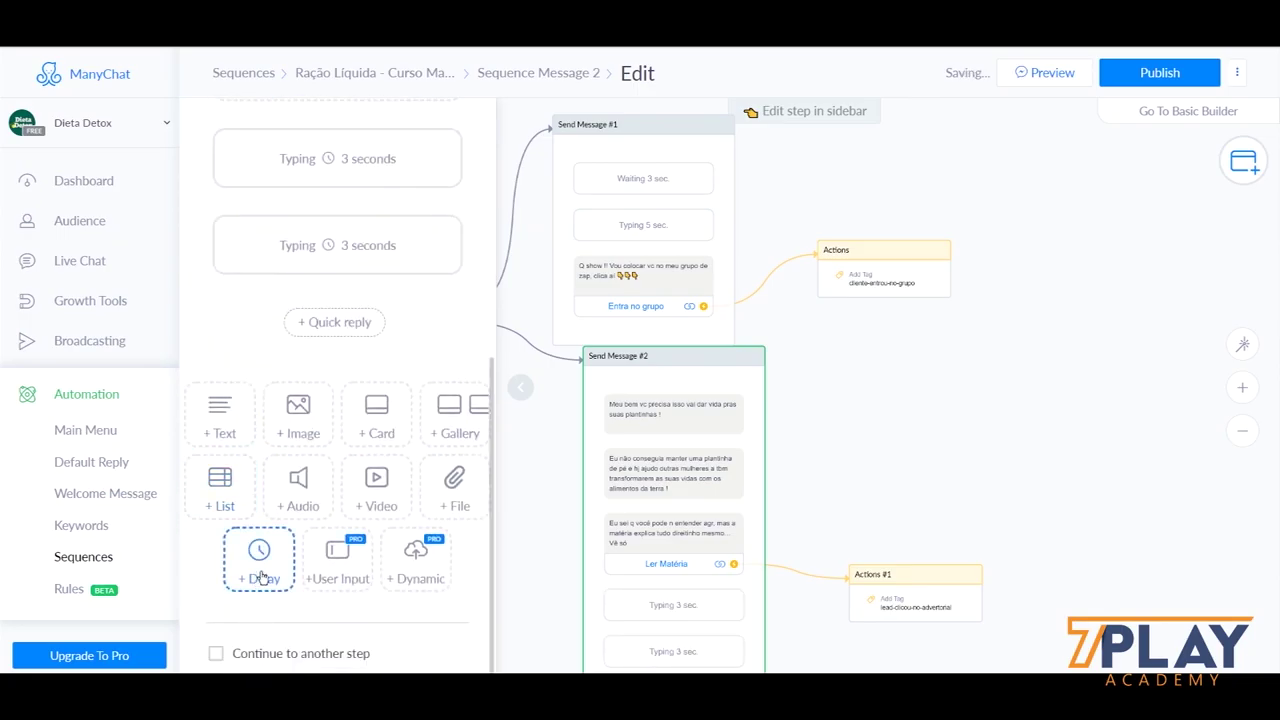
{"action": "left_click", "coordinate": [263, 571]}
Step: Reorder the three typing delays in Send Message #2 so that one precedes each text block
{"action": "scroll", "coordinate": [399, 497], "scroll_direction": "up", "scroll_amount": 4}
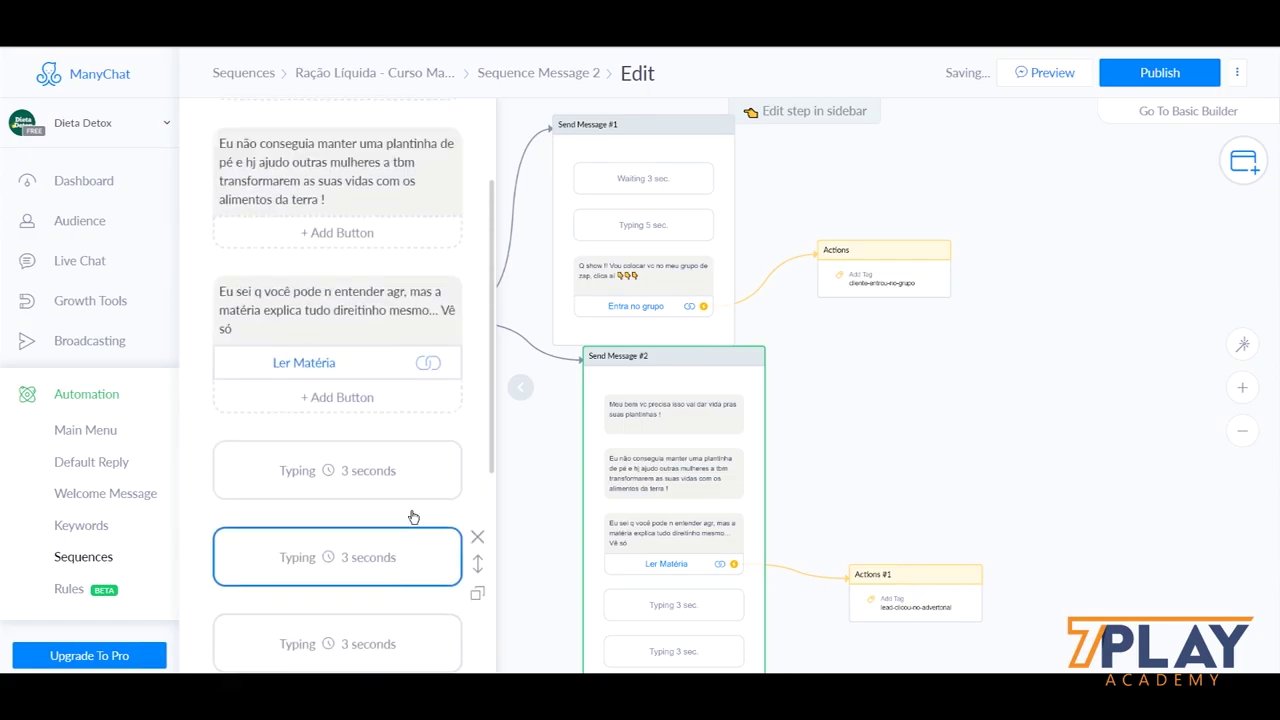
{"action": "left_click_drag", "start_coordinate": [474, 497], "coordinate": [445, 210]}
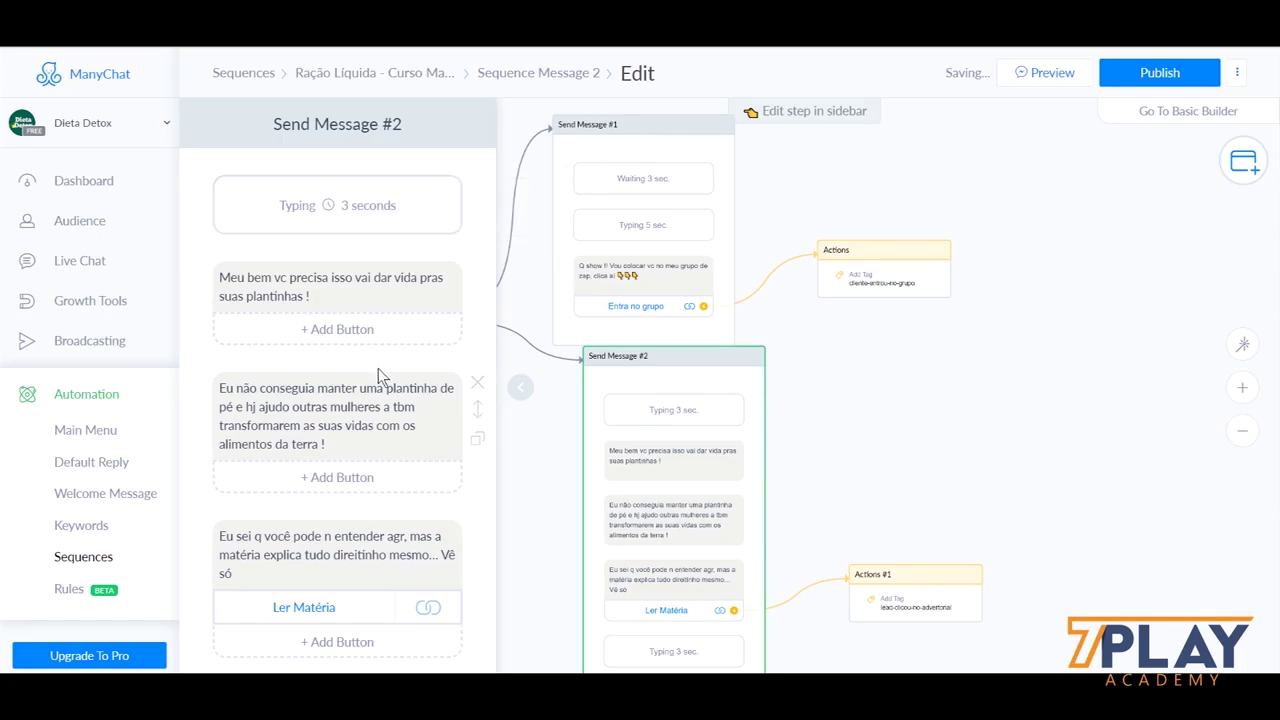
{"action": "scroll", "coordinate": [380, 388], "scroll_direction": "down", "scroll_amount": 1}
{"action": "scroll", "coordinate": [380, 390], "scroll_direction": "down", "scroll_amount": 5}
{"action": "scroll", "coordinate": [380, 391], "scroll_direction": "up", "scroll_amount": 2}
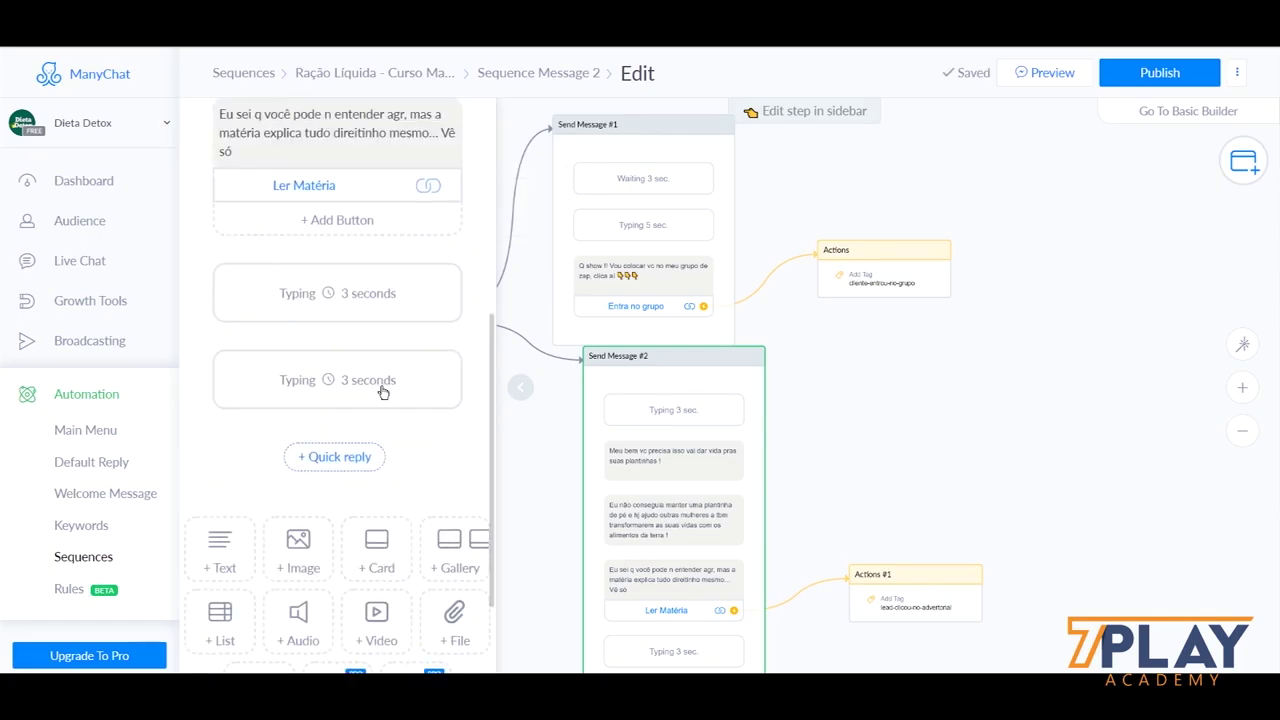
{"action": "left_click_drag", "start_coordinate": [477, 391], "coordinate": [430, 445]}
{"action": "scroll", "coordinate": [392, 470], "scroll_direction": "down", "scroll_amount": 5}
{"action": "scroll", "coordinate": [400, 430], "scroll_direction": "up", "scroll_amount": 3}
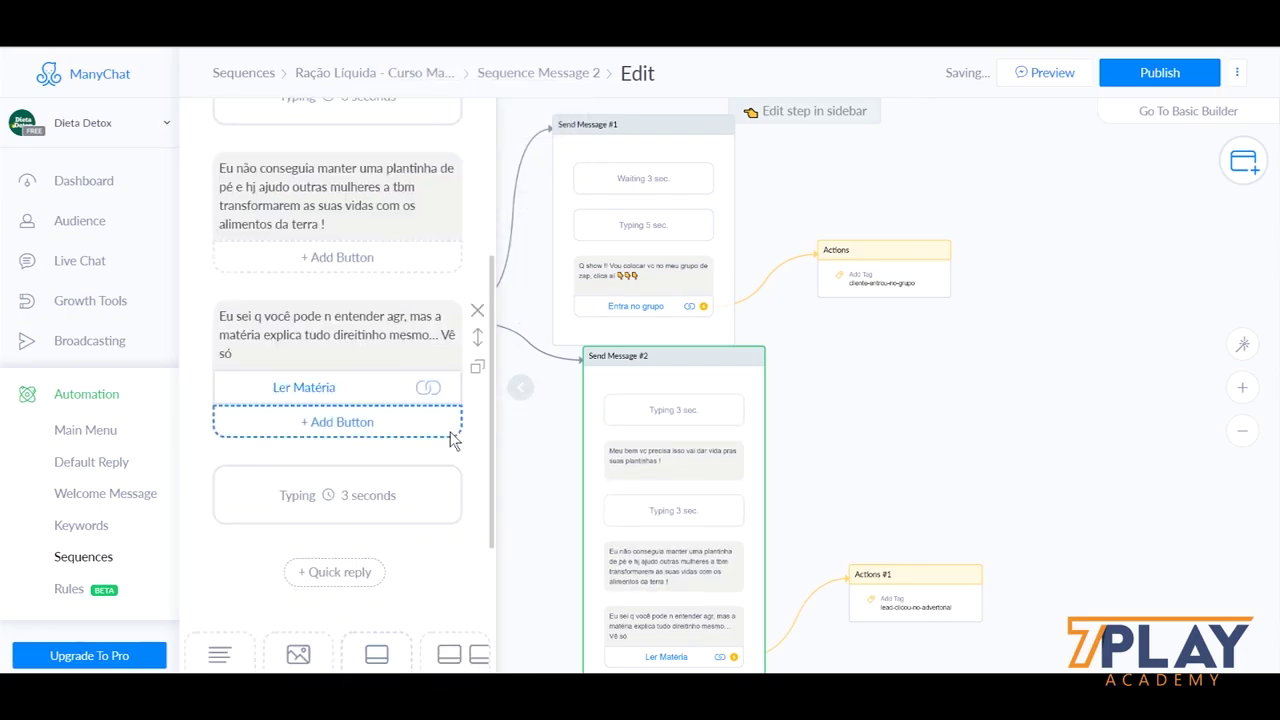
{"action": "left_click_drag", "start_coordinate": [470, 500], "coordinate": [472, 340]}
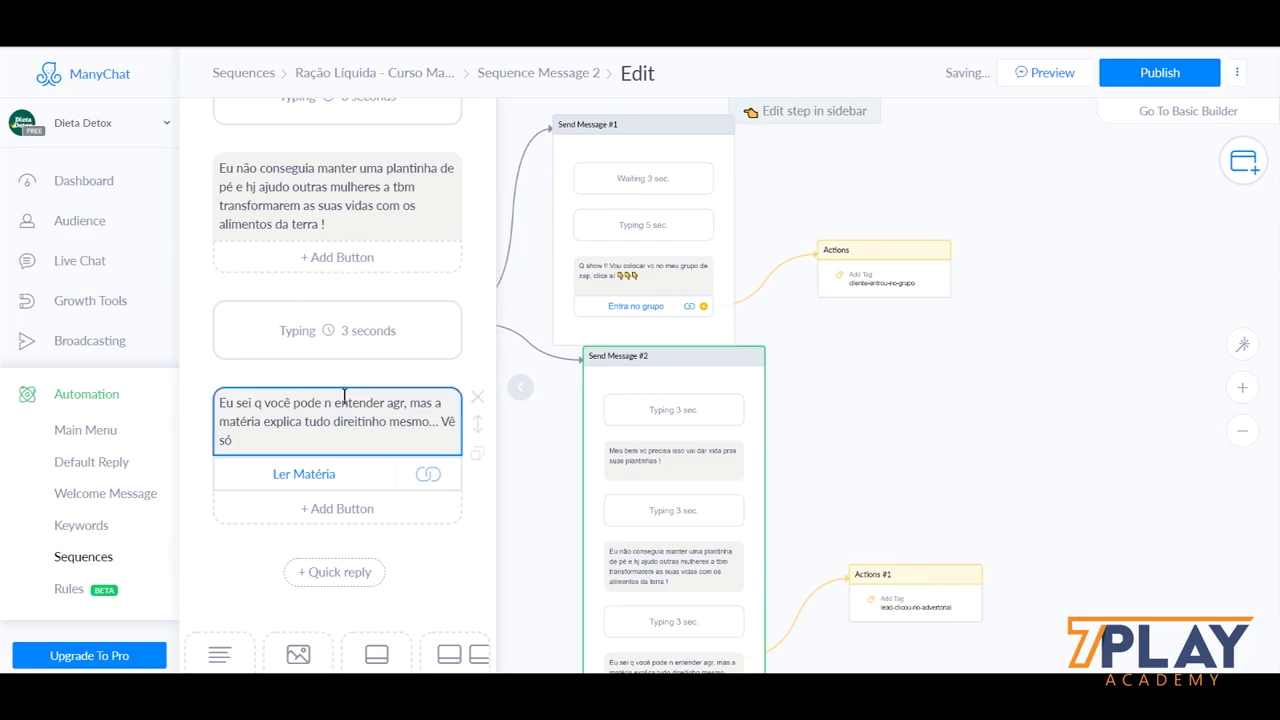
Step: Add another delay block to Send Message #2 and move it to the very start, above the first typing delay
{"action": "scroll", "coordinate": [345, 405], "scroll_direction": "up", "scroll_amount": 2}
{"action": "scroll", "coordinate": [345, 405], "scroll_direction": "up", "scroll_amount": 1}
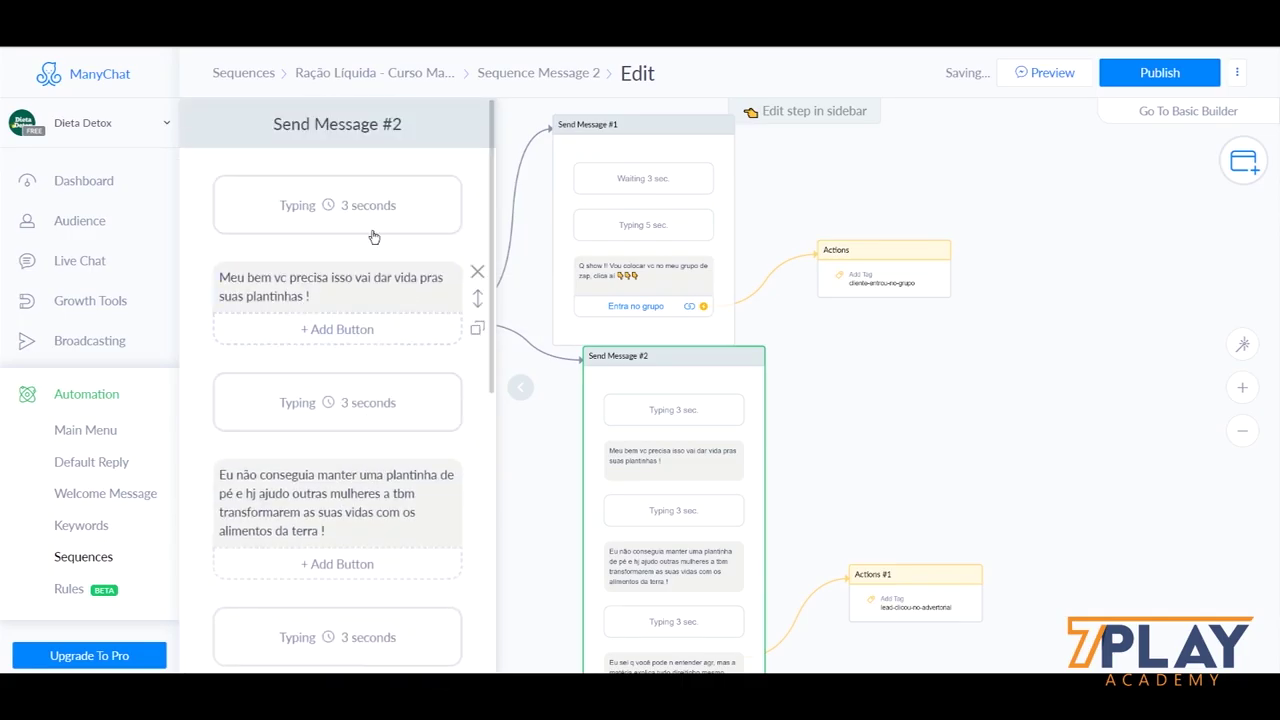
{"action": "scroll", "coordinate": [350, 468], "scroll_direction": "down", "scroll_amount": 5}
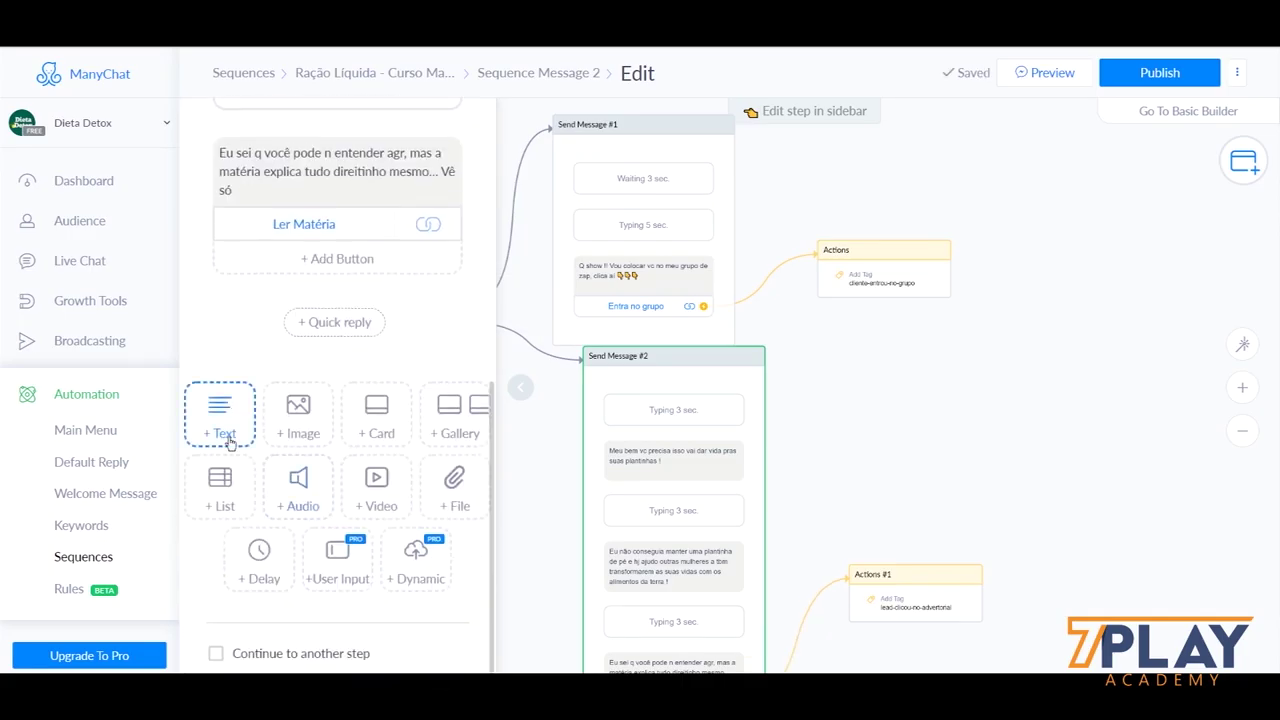
{"action": "left_click", "coordinate": [259, 555]}
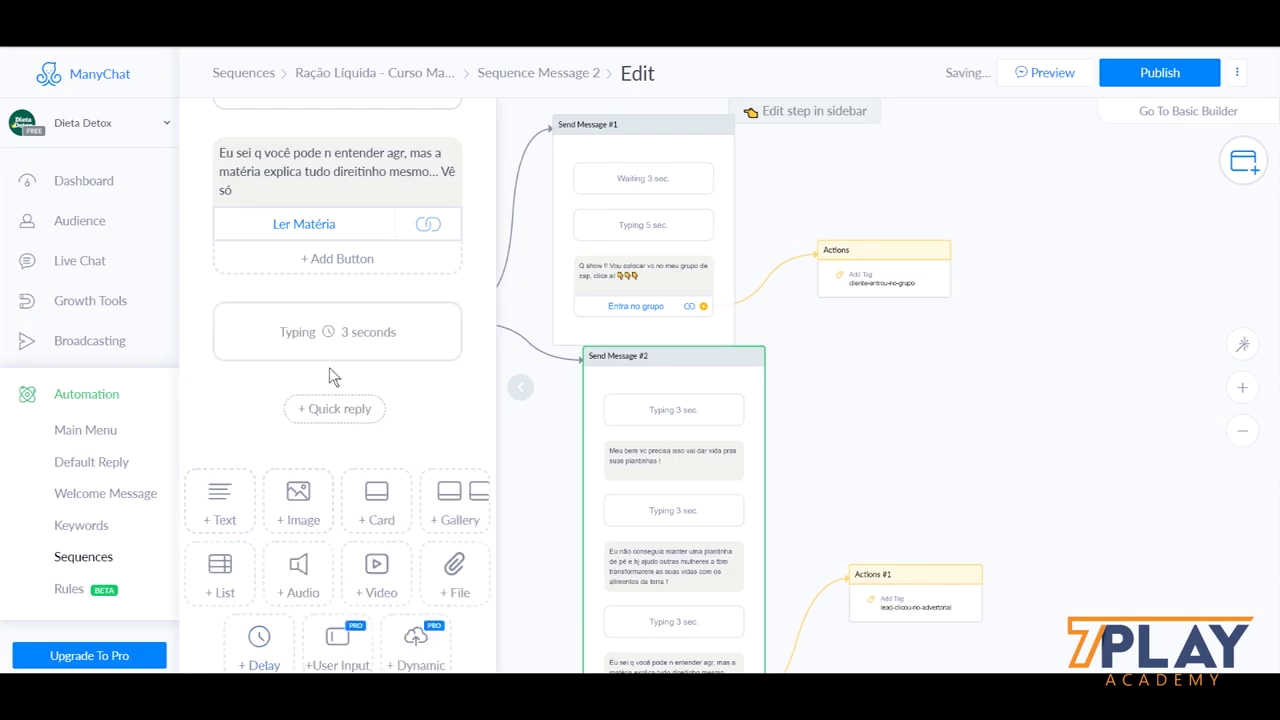
{"action": "scroll", "coordinate": [452, 468], "scroll_direction": "up", "scroll_amount": 3}
{"action": "left_click_drag", "start_coordinate": [479, 505], "coordinate": [337, 209]}
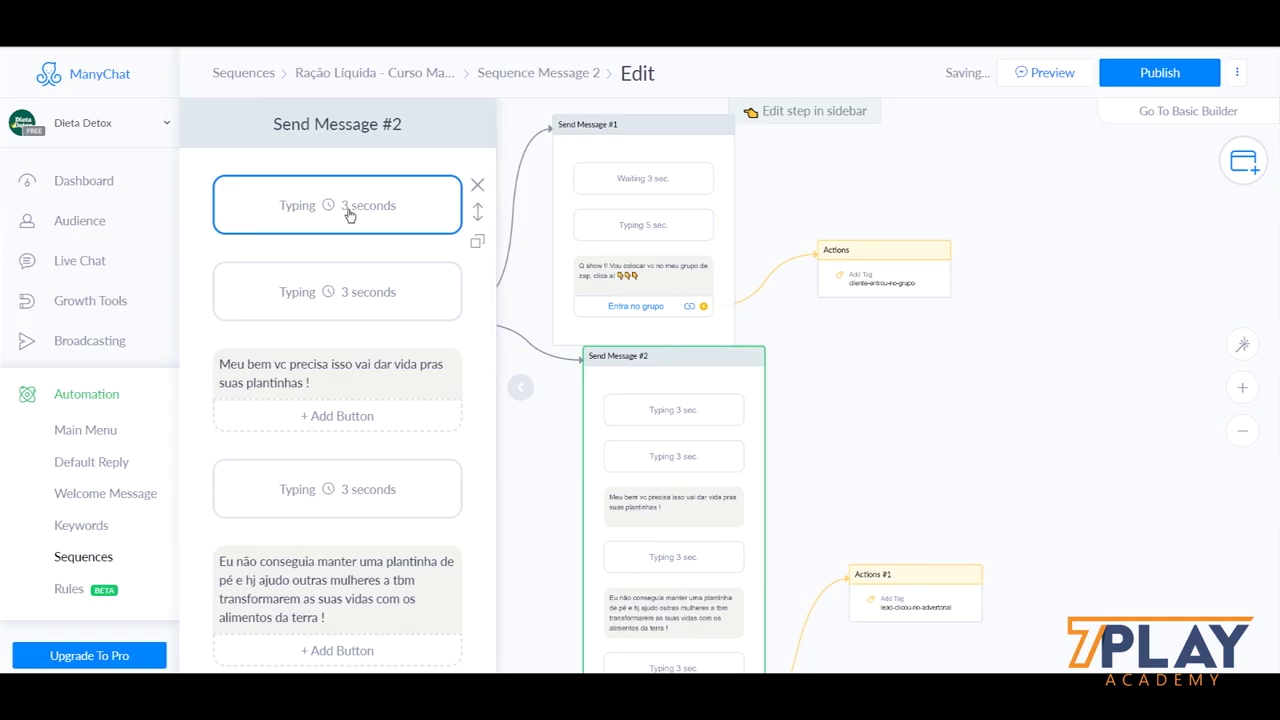
Step: Turn off the typing display for the first delay in Send Message #2 and set its time to 4 seconds
{"action": "left_click", "coordinate": [337, 205]}
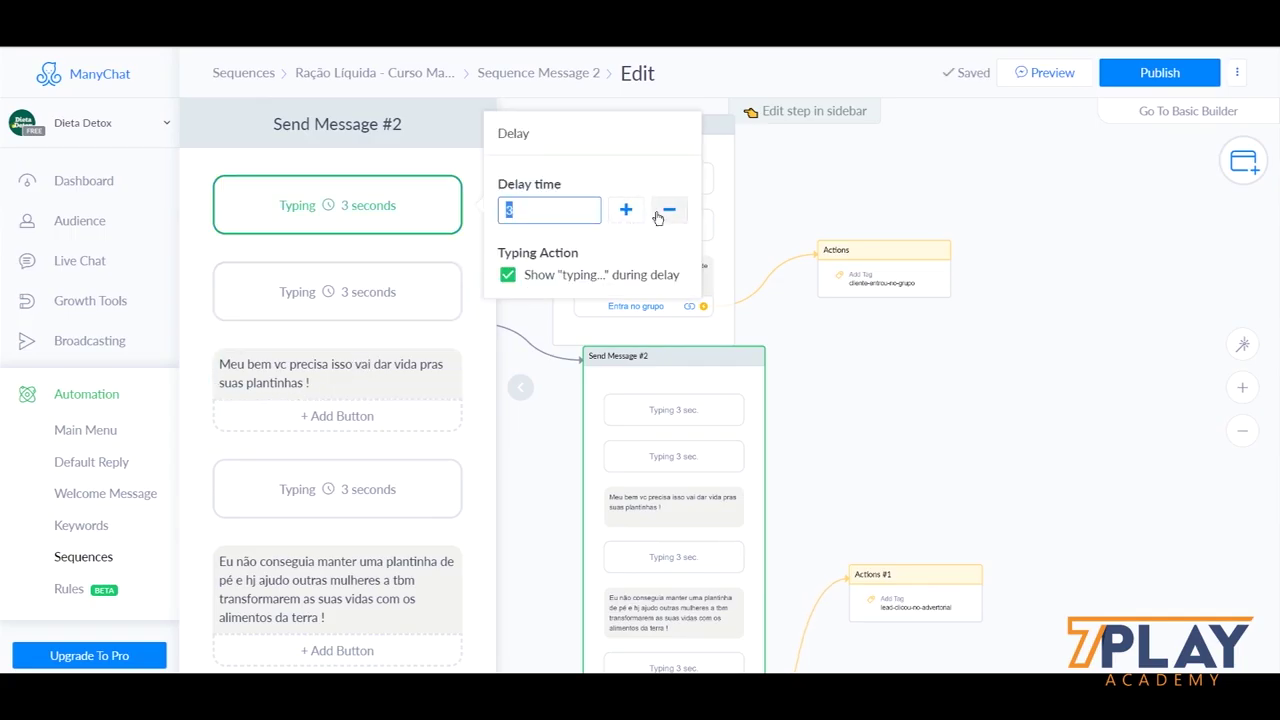
{"action": "left_click", "coordinate": [549, 278]}
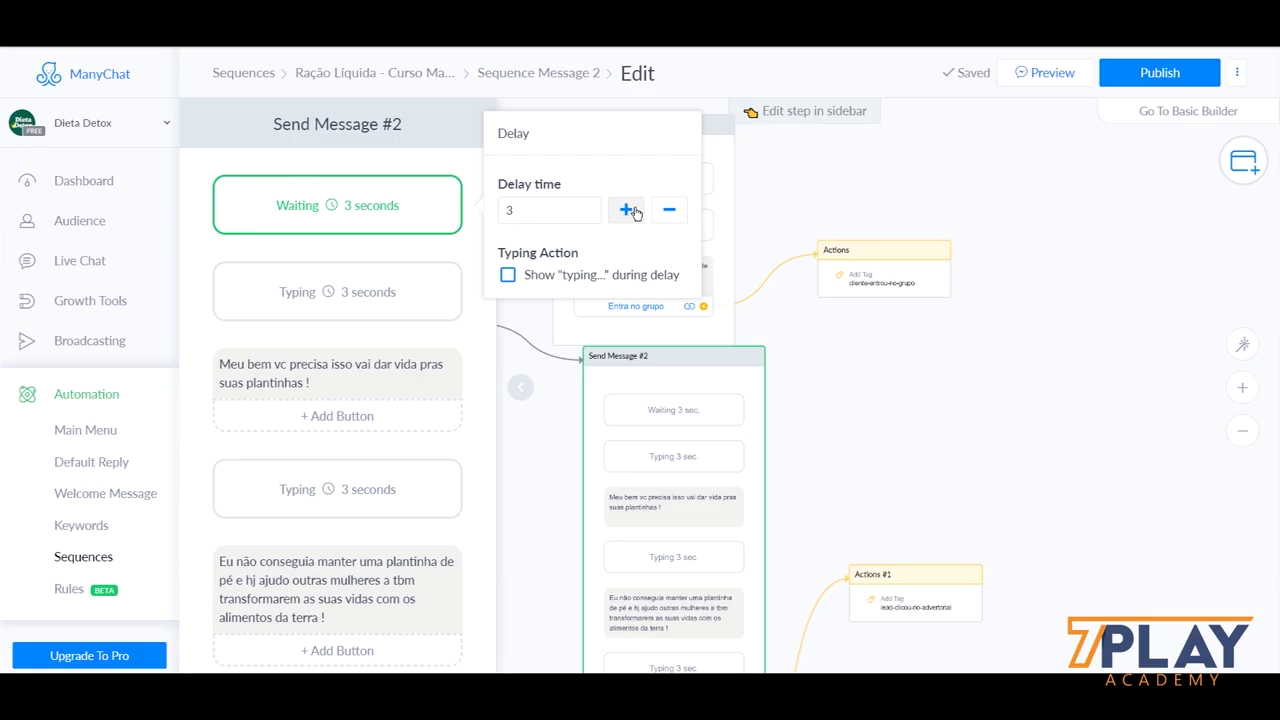
{"action": "left_click", "coordinate": [630, 210]}
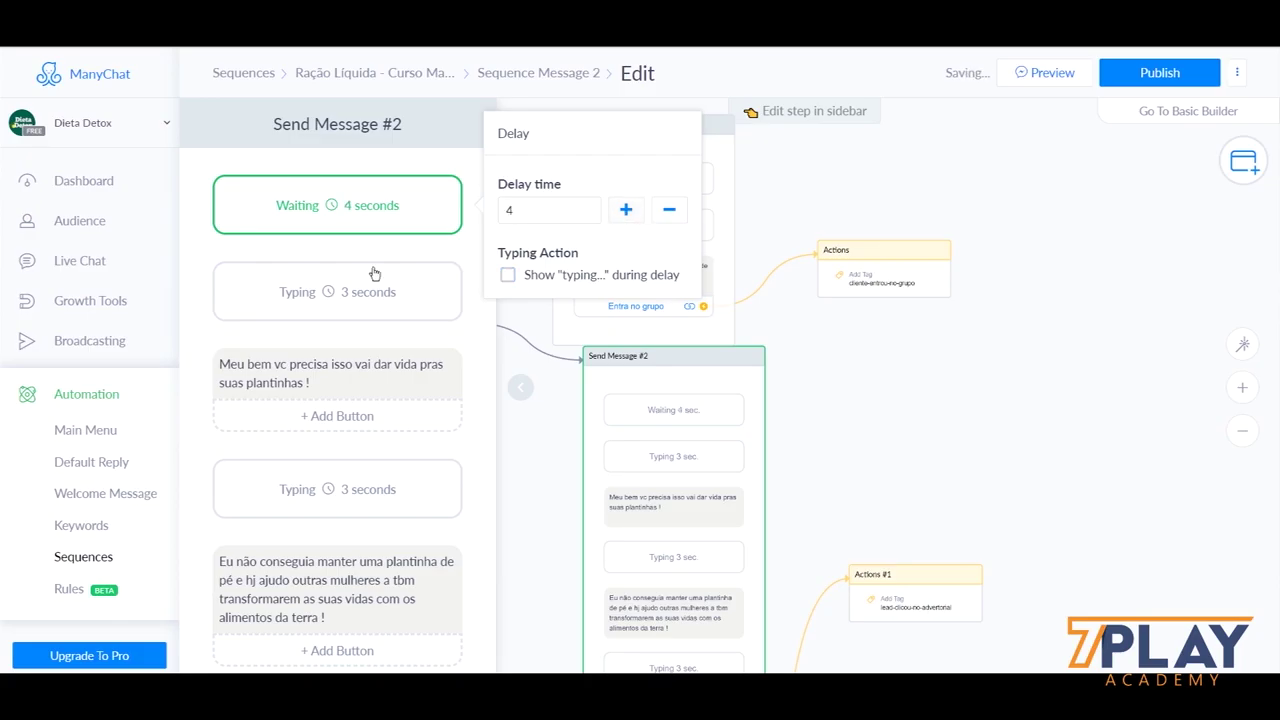
{"action": "left_click", "coordinate": [197, 230]}
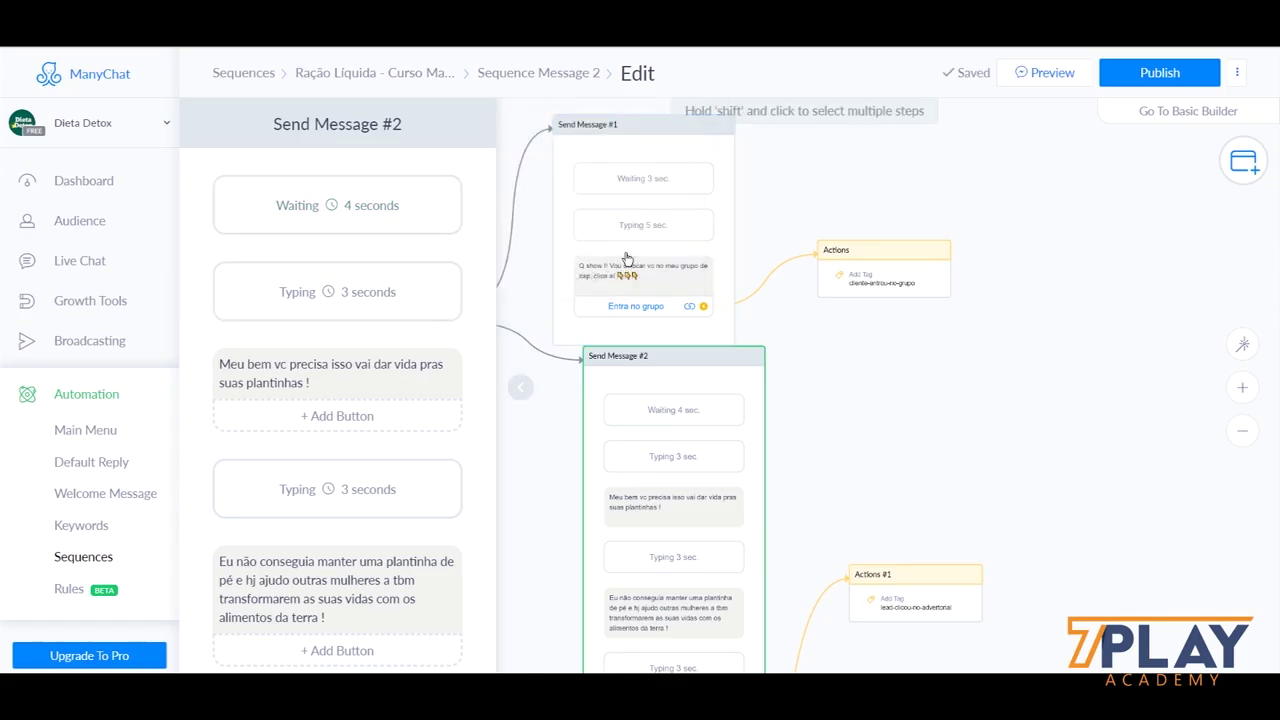
Step: Review the waiting and typing delays in Send Message #1 and Send Message #2
{"action": "left_click", "coordinate": [626, 174]}
{"action": "left_click", "coordinate": [337, 205]}
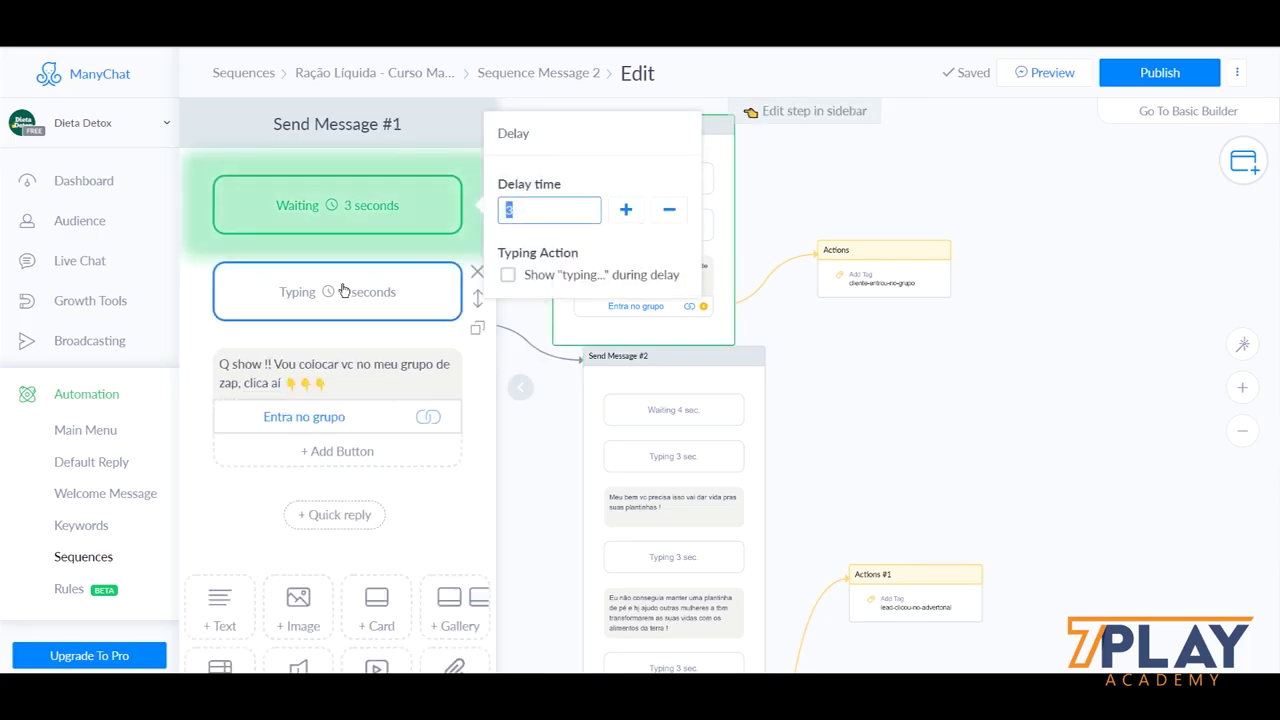
{"action": "left_click", "coordinate": [559, 445]}
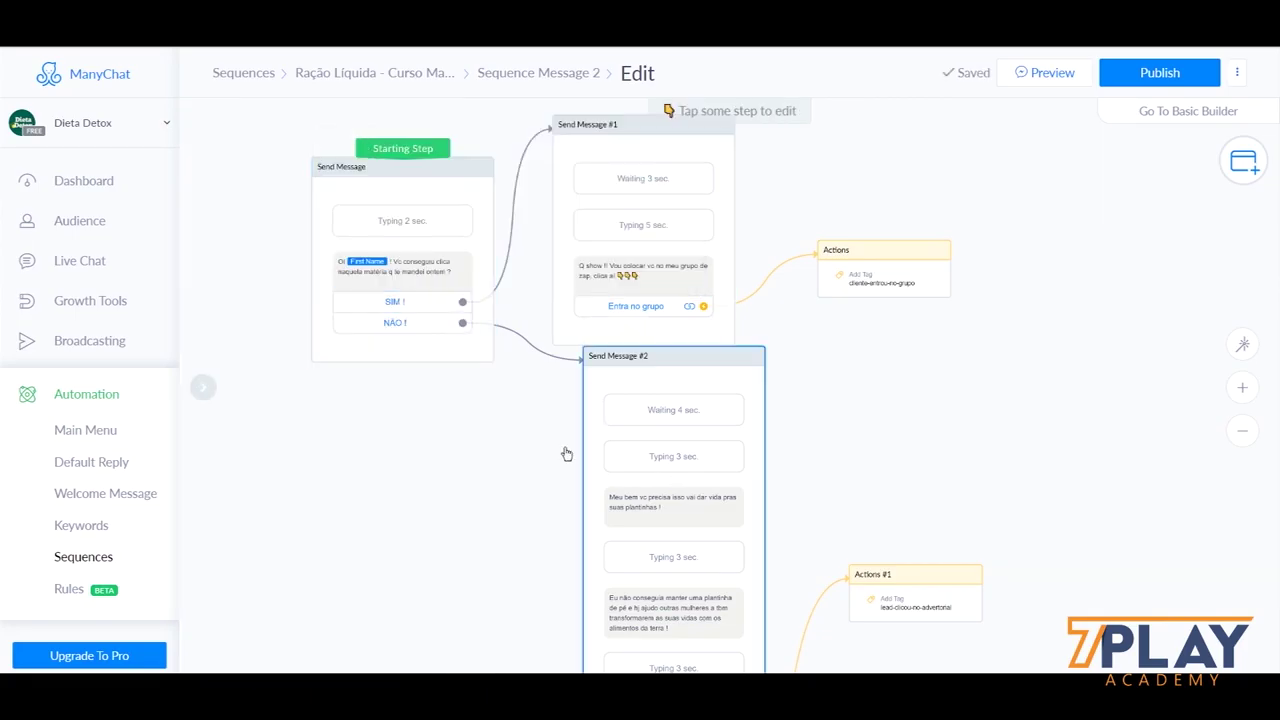
{"action": "left_click", "coordinate": [590, 452]}
{"action": "scroll", "coordinate": [420, 455], "scroll_direction": "down", "scroll_amount": 1}
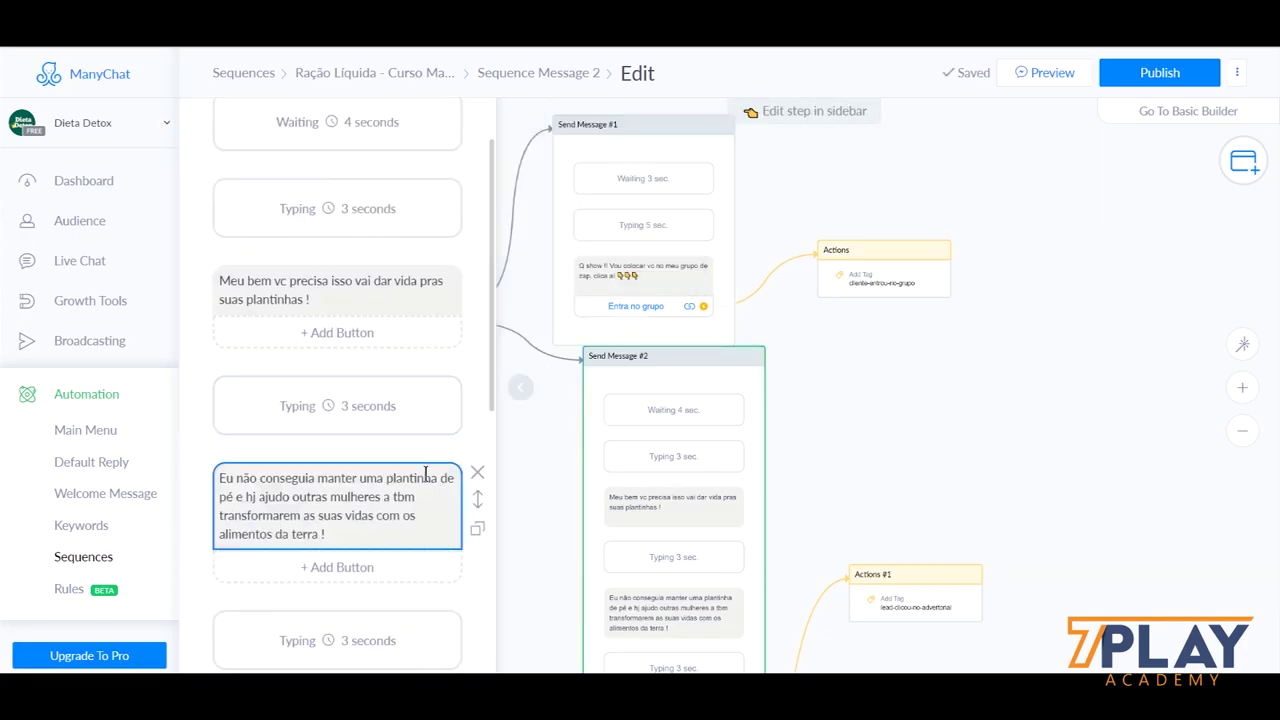
{"action": "scroll", "coordinate": [449, 491], "scroll_direction": "up", "scroll_amount": 1}
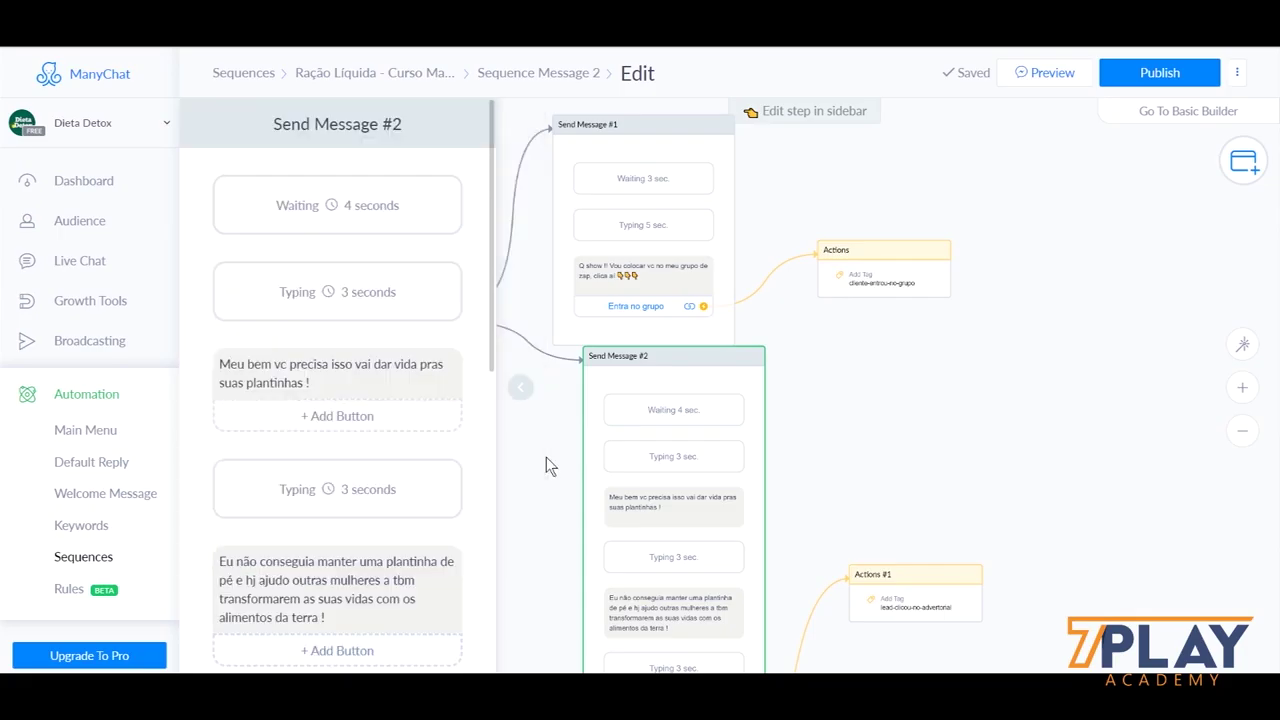
Step: Check the order and timing of the delay blocks in Send Message #2
{"action": "left_click", "coordinate": [546, 459]}
{"action": "left_click", "coordinate": [586, 430]}
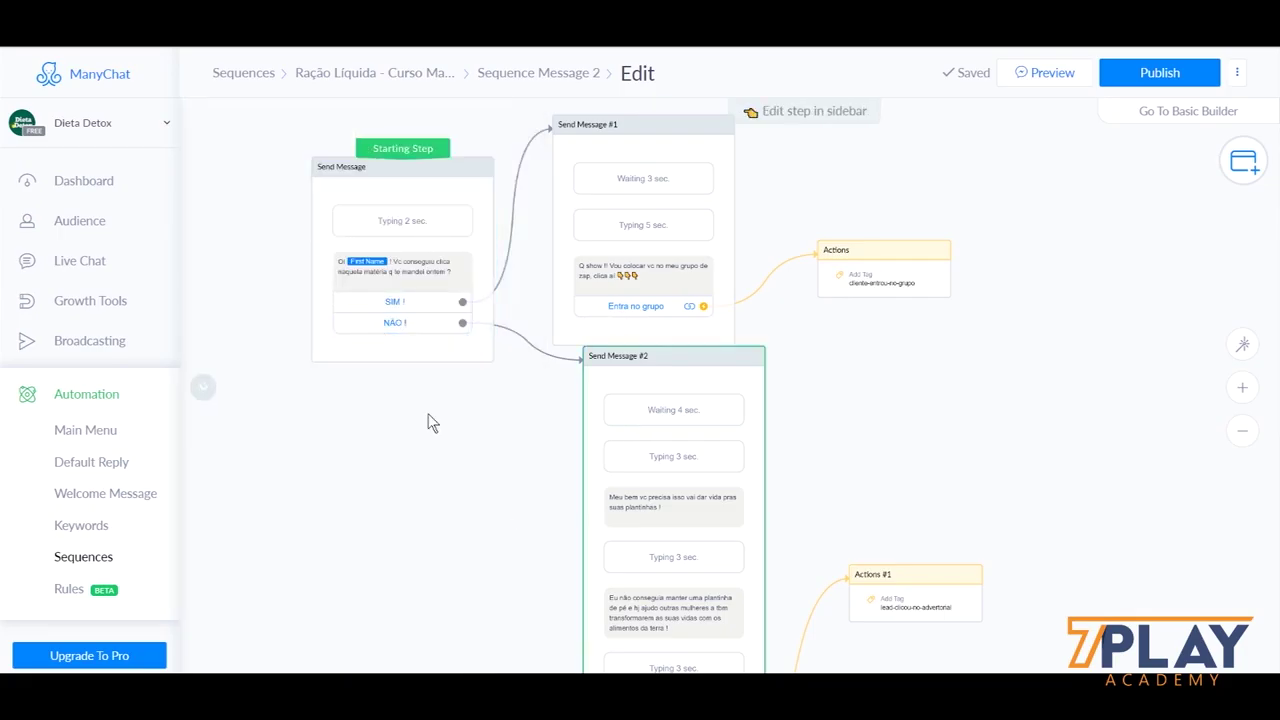
{"action": "left_click", "coordinate": [197, 334]}
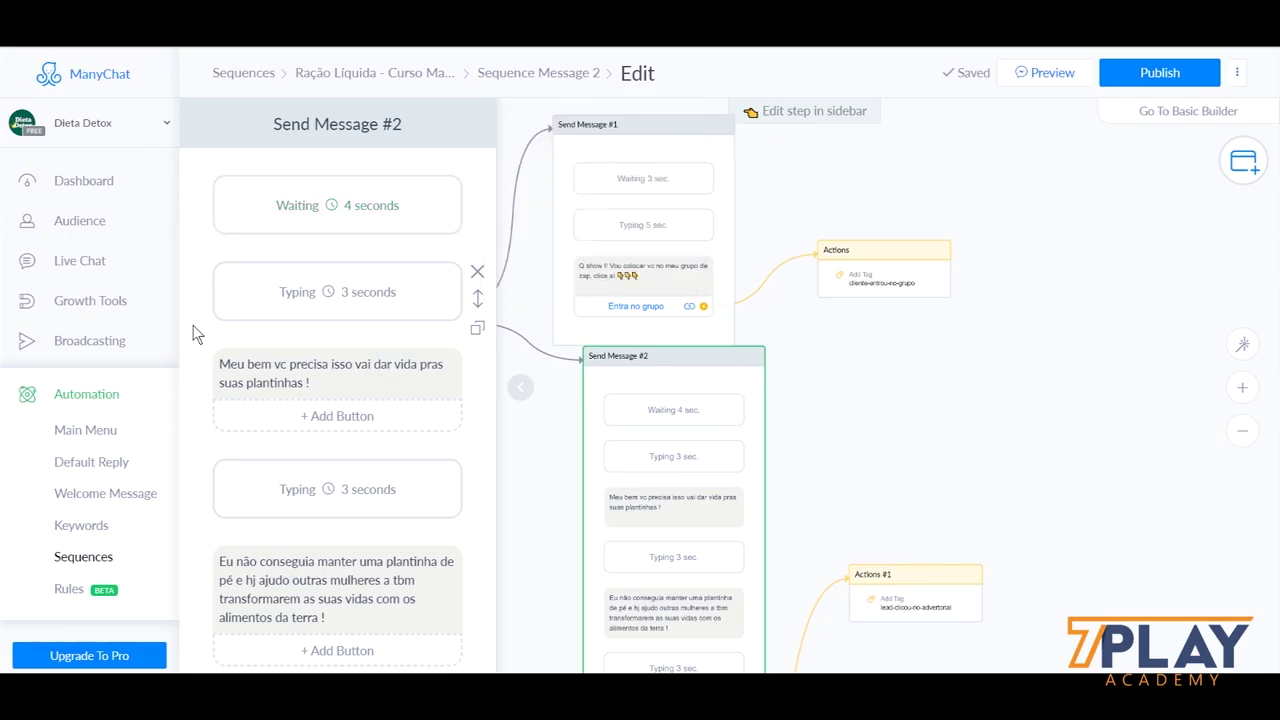
{"action": "scroll", "coordinate": [320, 390], "scroll_direction": "down", "scroll_amount": 1}
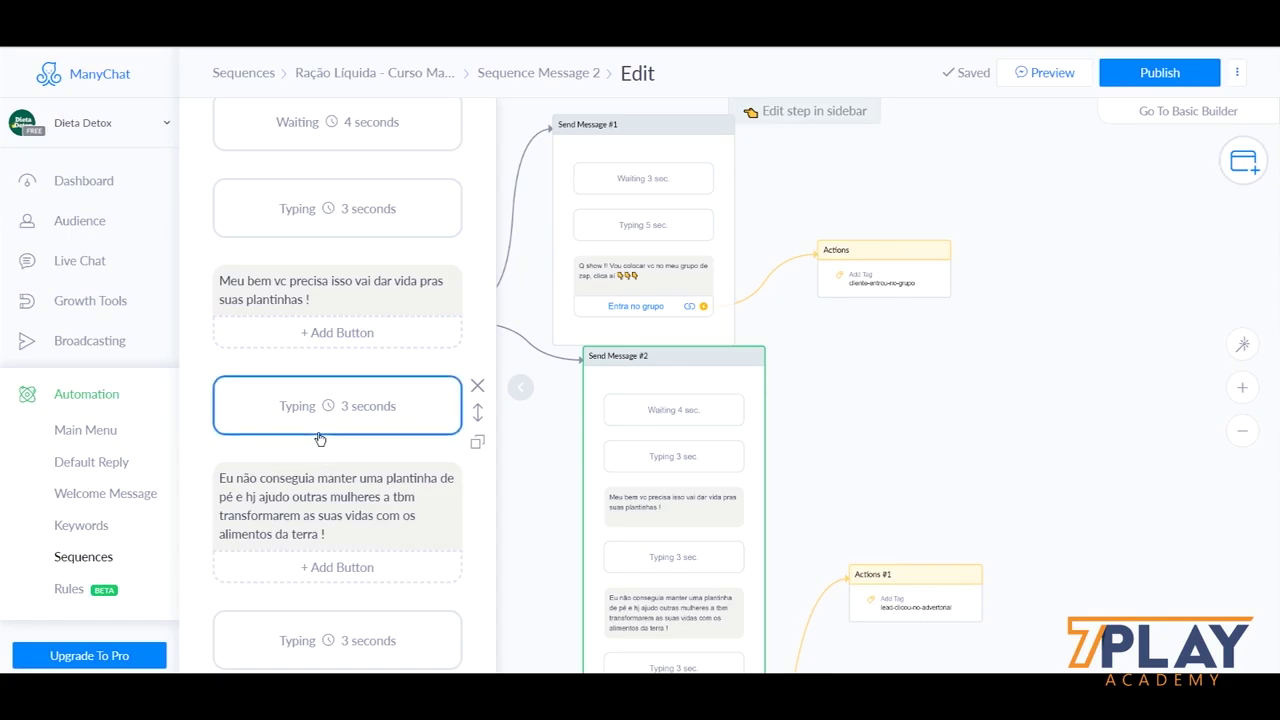
{"action": "scroll", "coordinate": [323, 391], "scroll_direction": "up", "scroll_amount": 2}
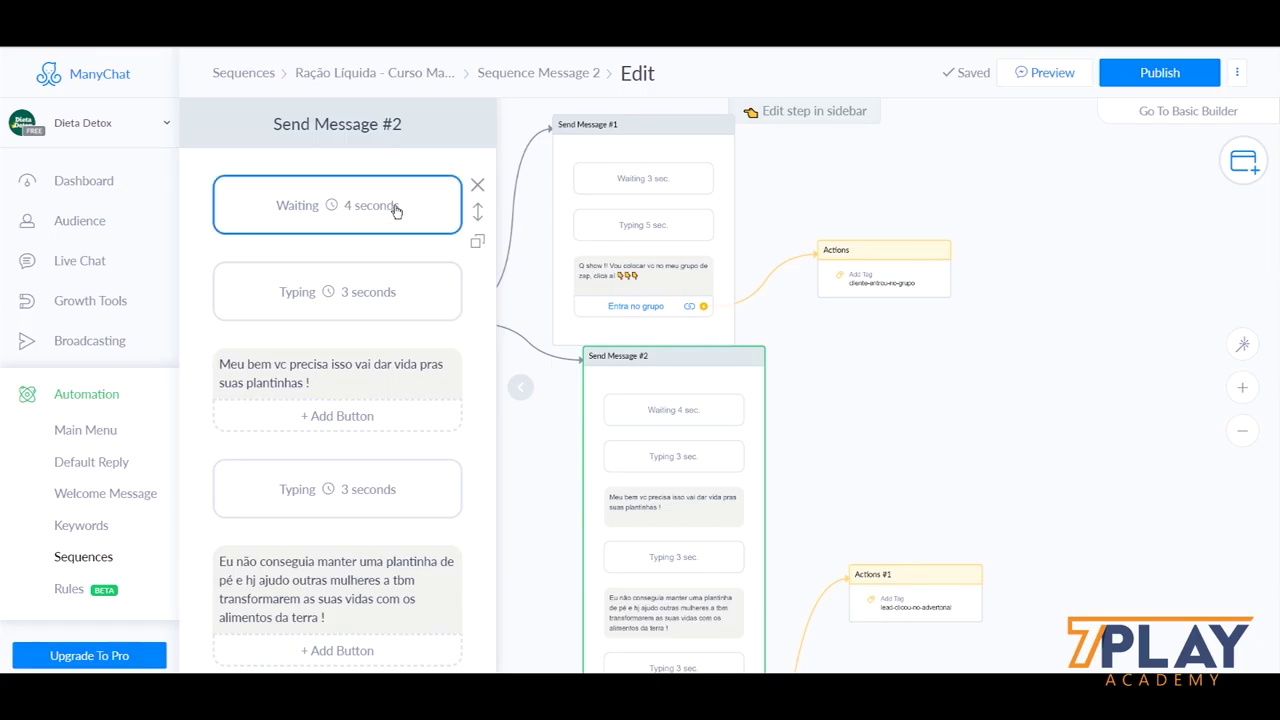
{"action": "left_click", "coordinate": [896, 398]}
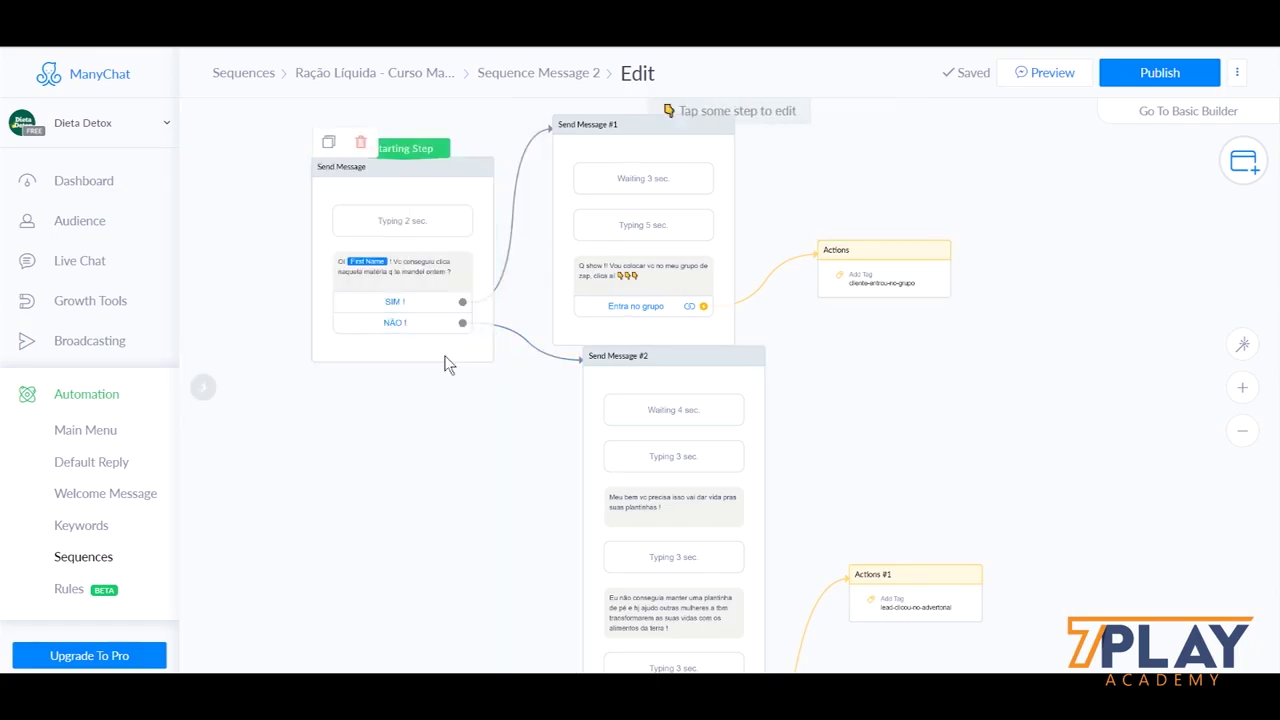
{"action": "left_click", "coordinate": [625, 472]}
{"action": "left_click", "coordinate": [350, 292]}
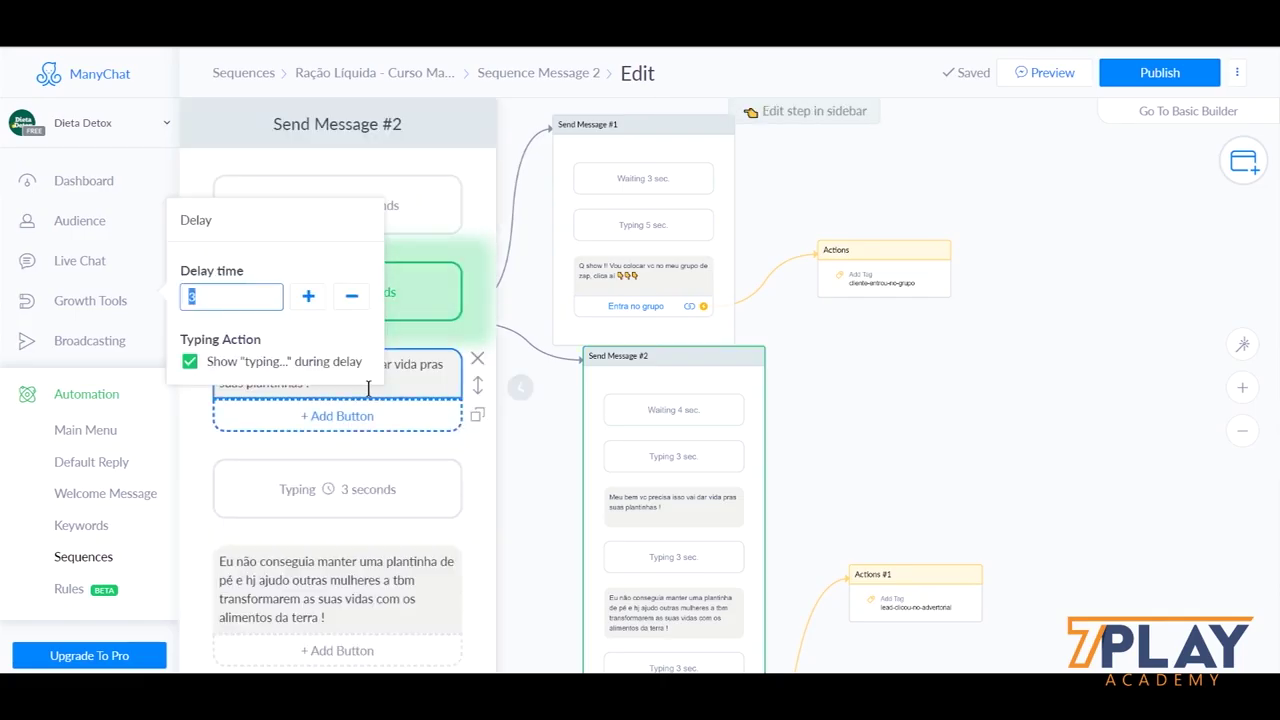
{"action": "left_click", "coordinate": [194, 421]}
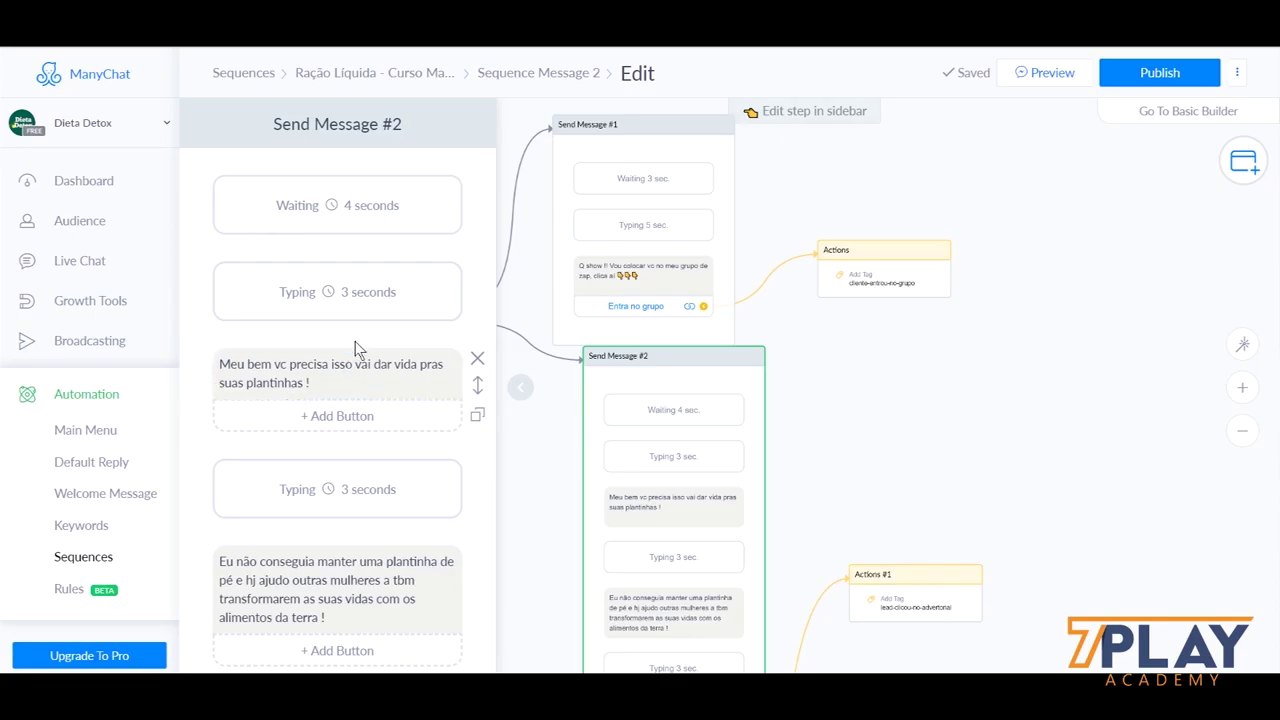
Step: Set the typing delay before the "Eu não conseguia manter uma plantinha" text in Send Message #2 to 4 seconds
{"action": "scroll", "coordinate": [338, 325], "scroll_direction": "down", "scroll_amount": 1}
{"action": "scroll", "coordinate": [334, 340], "scroll_direction": "down", "scroll_amount": 1}
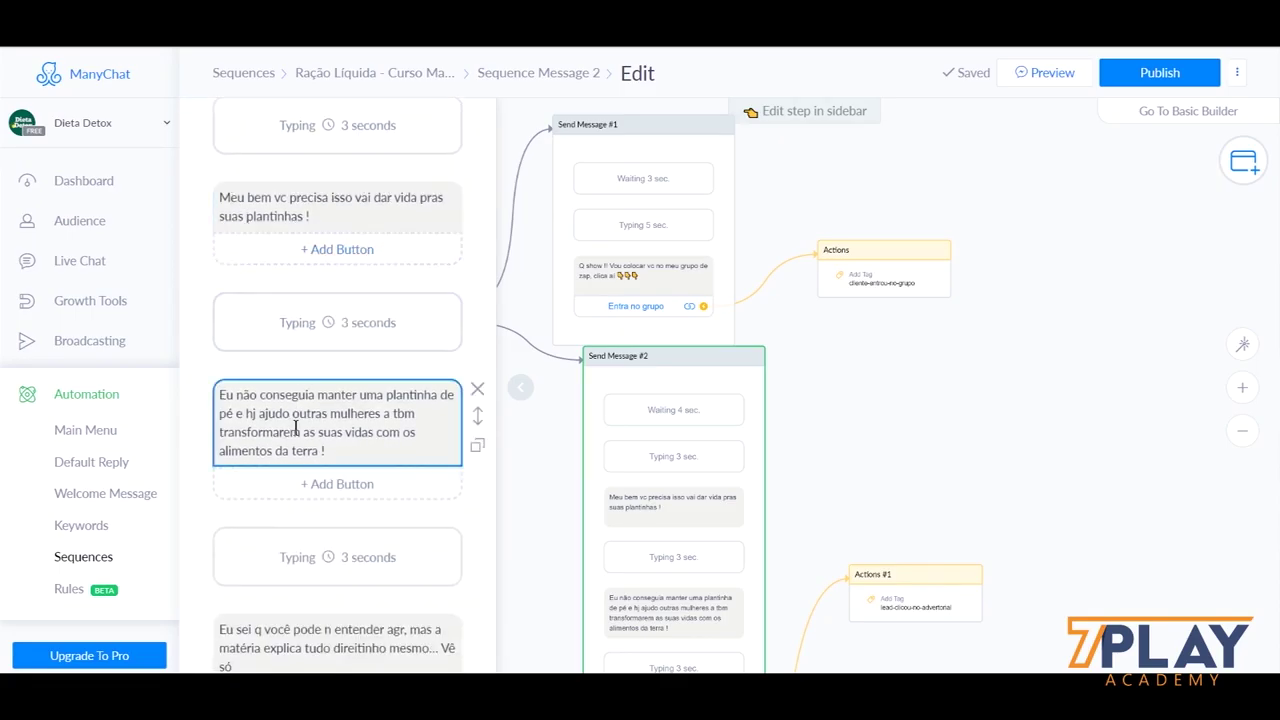
{"action": "left_click", "coordinate": [348, 324]}
{"action": "left_click", "coordinate": [627, 329]}
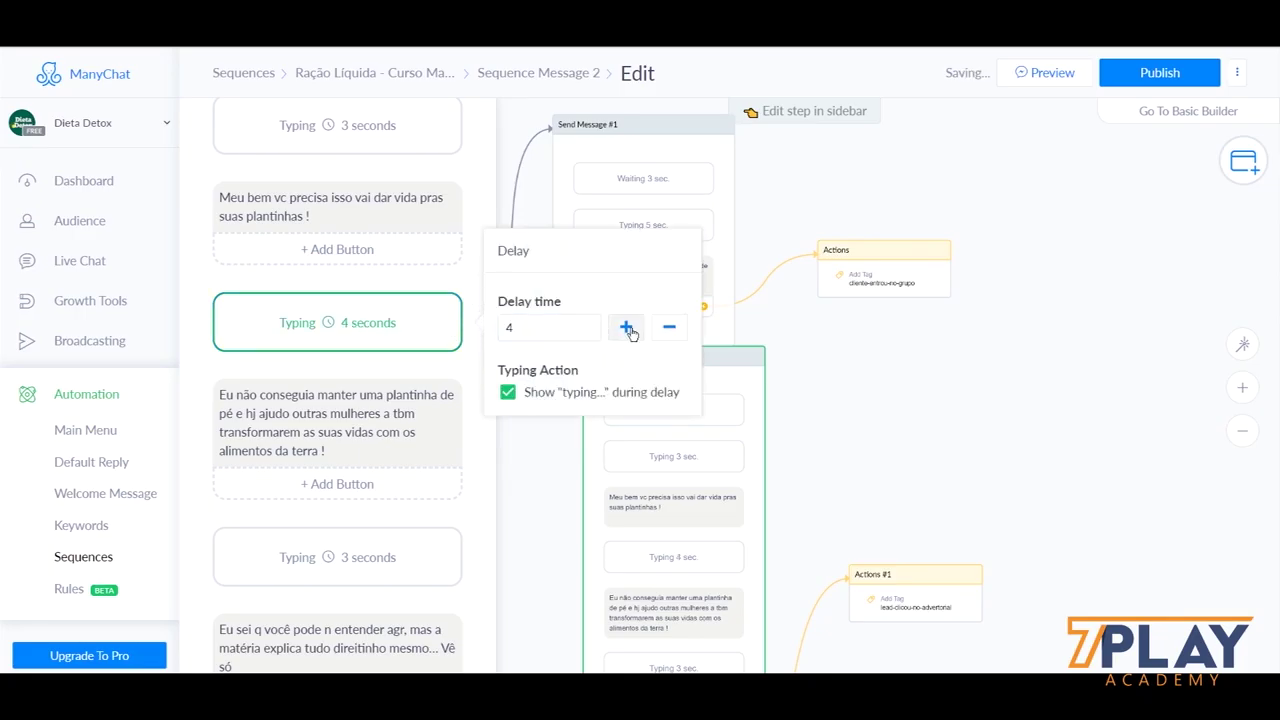
{"action": "left_click", "coordinate": [207, 302]}
Step: Set the typing delay before the "Eu sei q você pode n entender agr" text to 5 seconds
{"action": "scroll", "coordinate": [431, 400], "scroll_direction": "down", "scroll_amount": 3}
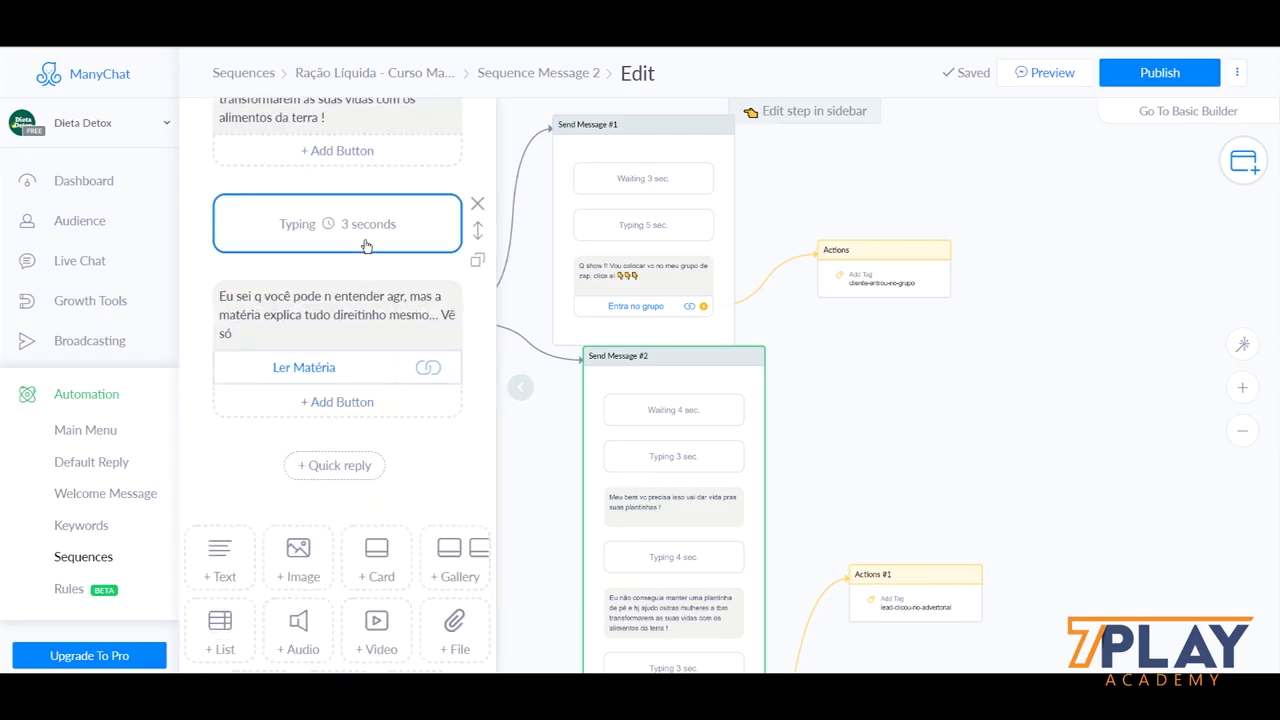
{"action": "left_click", "coordinate": [366, 246]}
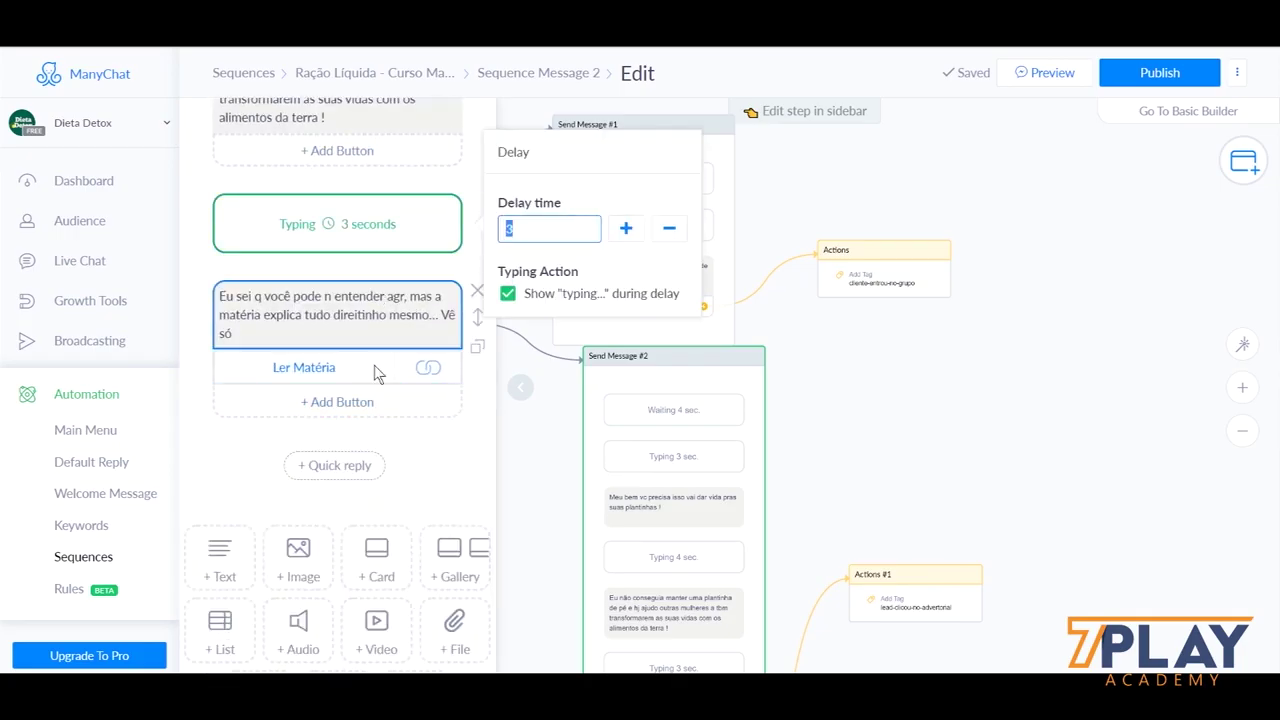
{"action": "left_click", "coordinate": [622, 230]}
{"action": "left_click", "coordinate": [622, 230]}
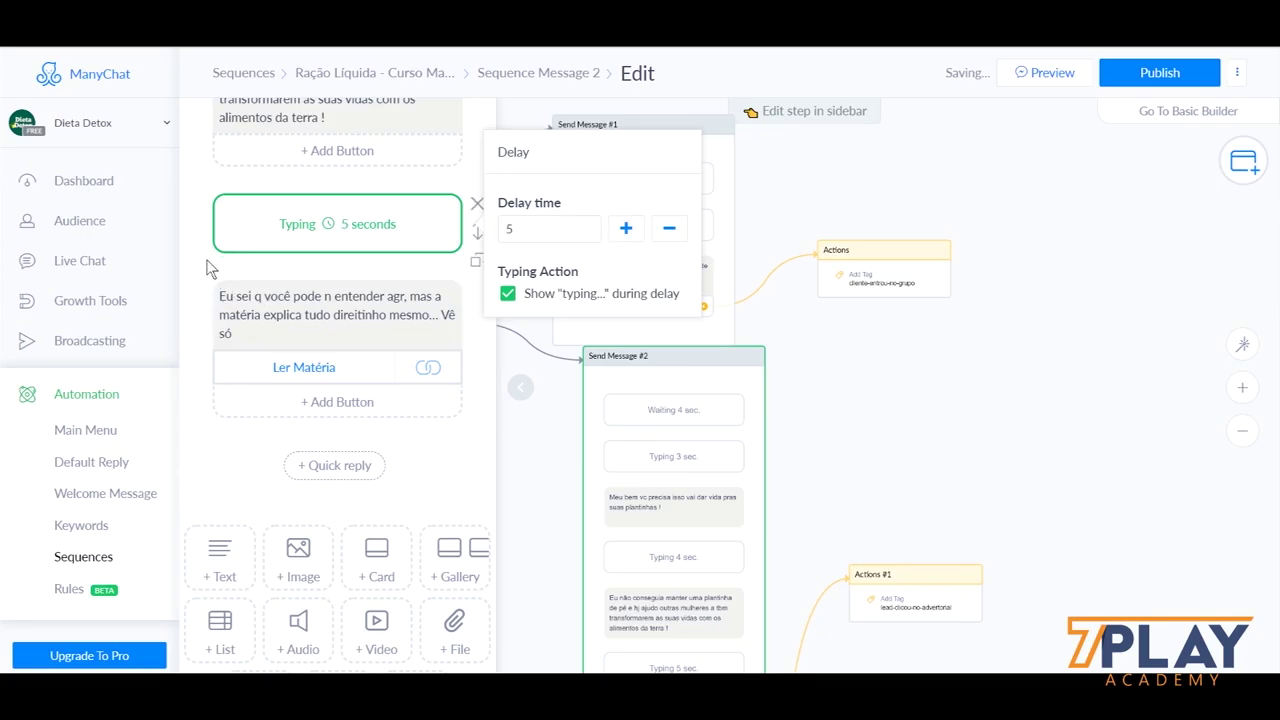
{"action": "left_click", "coordinate": [371, 293]}
Step: Review the message flow, from Send Message #2's delays and texts to the Ler Matéria button and its tag action
{"action": "scroll", "coordinate": [377, 350], "scroll_direction": "down", "scroll_amount": 2}
{"action": "scroll", "coordinate": [380, 374], "scroll_direction": "up", "scroll_amount": 5}
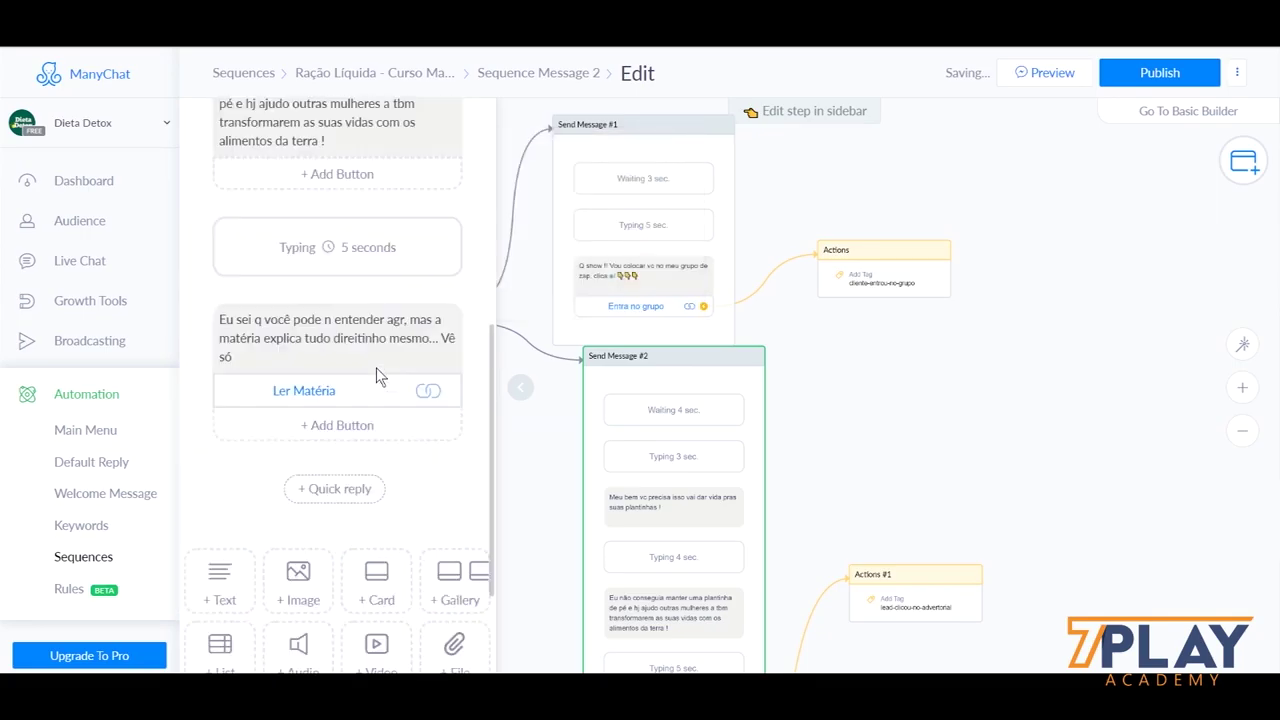
{"action": "scroll", "coordinate": [376, 377], "scroll_direction": "up", "scroll_amount": 4}
{"action": "left_click", "coordinate": [1094, 451]}
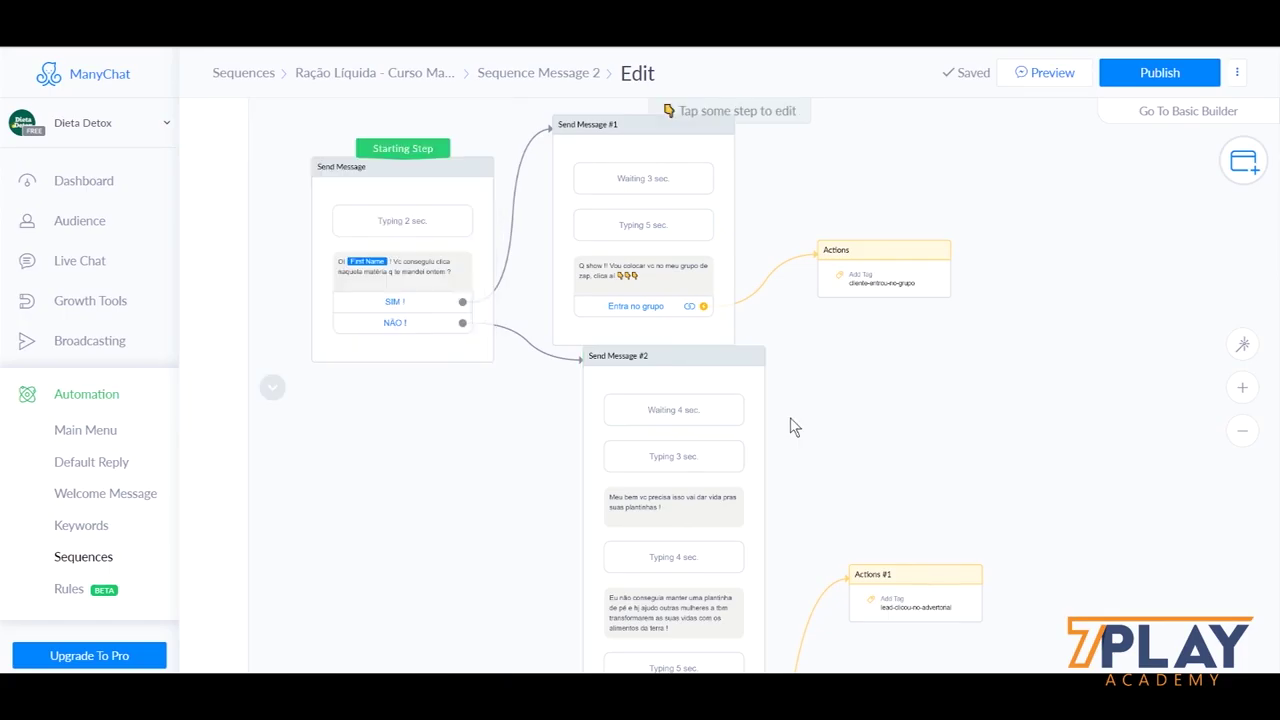
{"action": "scroll", "coordinate": [768, 472], "scroll_direction": "up", "scroll_amount": 2}
{"action": "scroll", "coordinate": [908, 340], "scroll_direction": "down", "scroll_amount": 3}
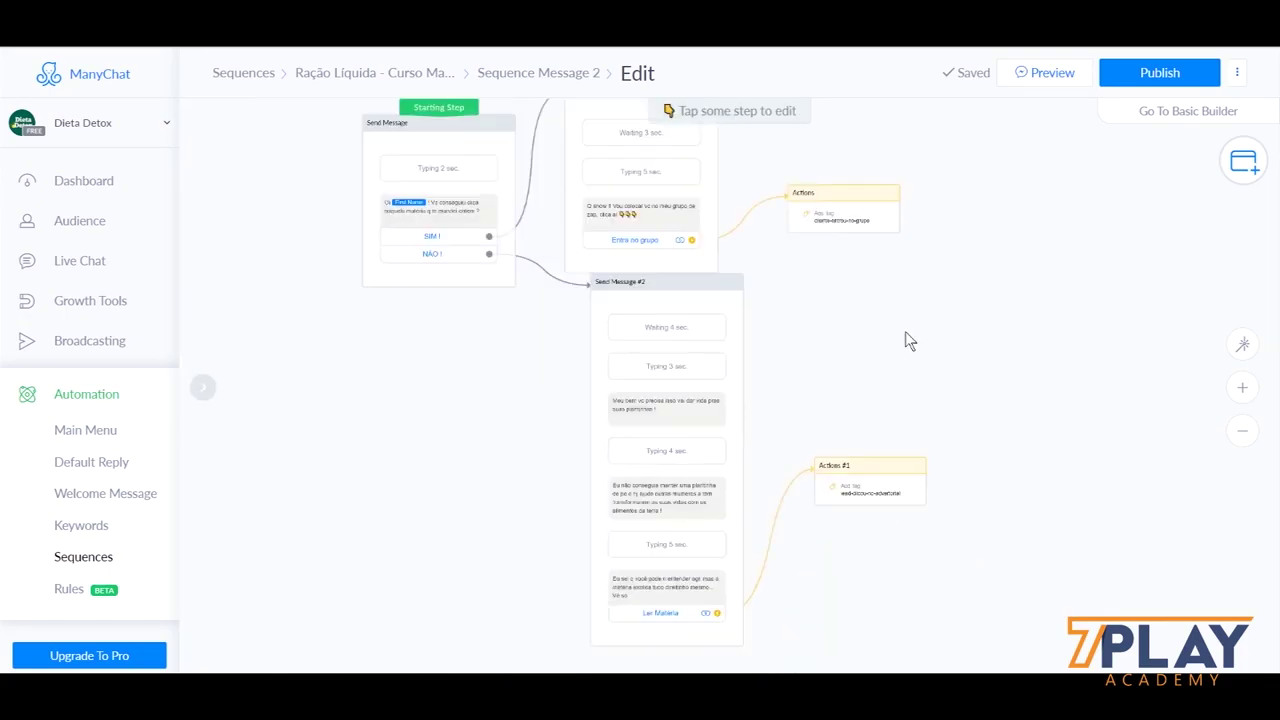
{"action": "scroll", "coordinate": [872, 447], "scroll_direction": "up", "scroll_amount": 3}
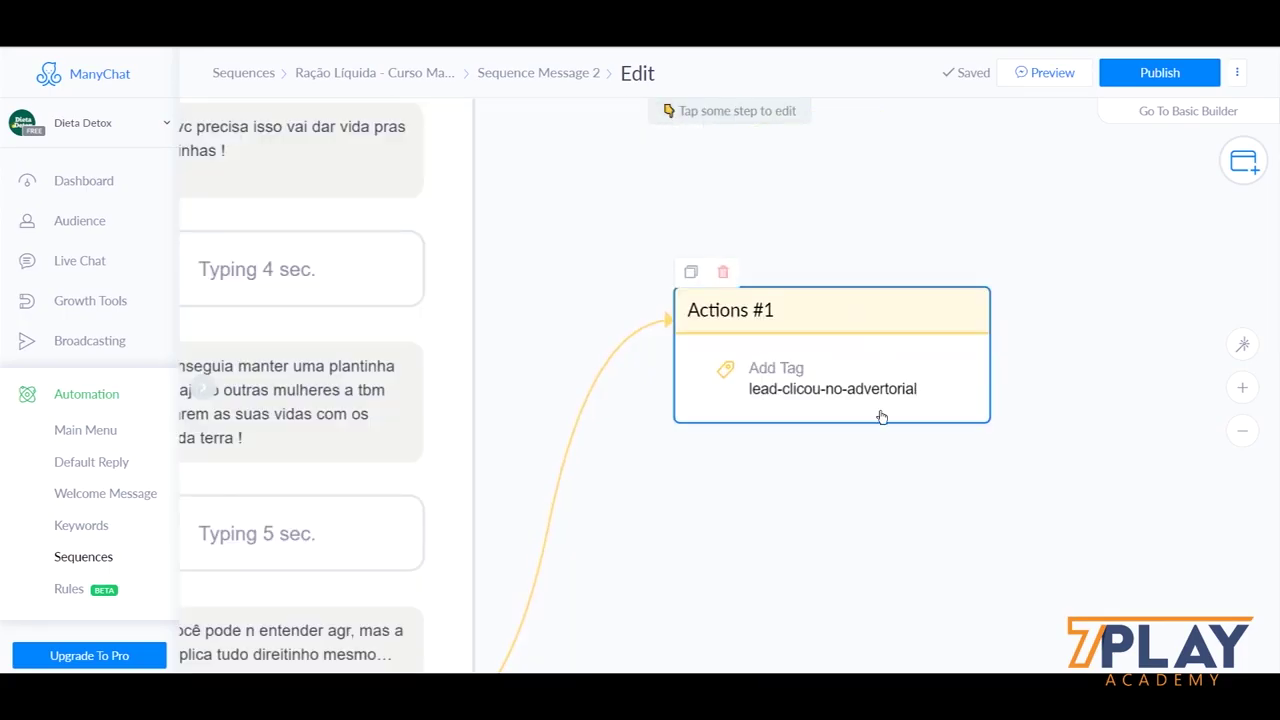
{"action": "scroll", "coordinate": [683, 437], "scroll_direction": "down", "scroll_amount": 3}
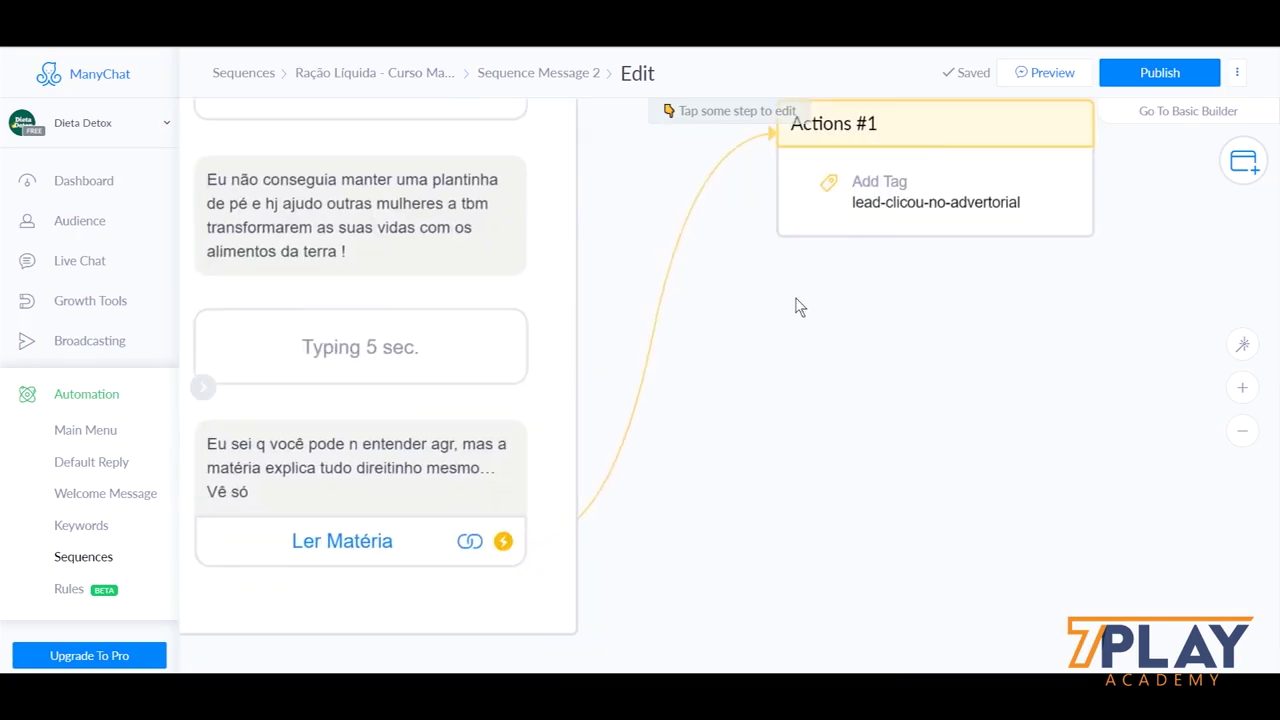
{"action": "scroll", "coordinate": [800, 307], "scroll_direction": "down", "scroll_amount": 2}
{"action": "scroll", "coordinate": [910, 460], "scroll_direction": "up", "scroll_amount": 3}
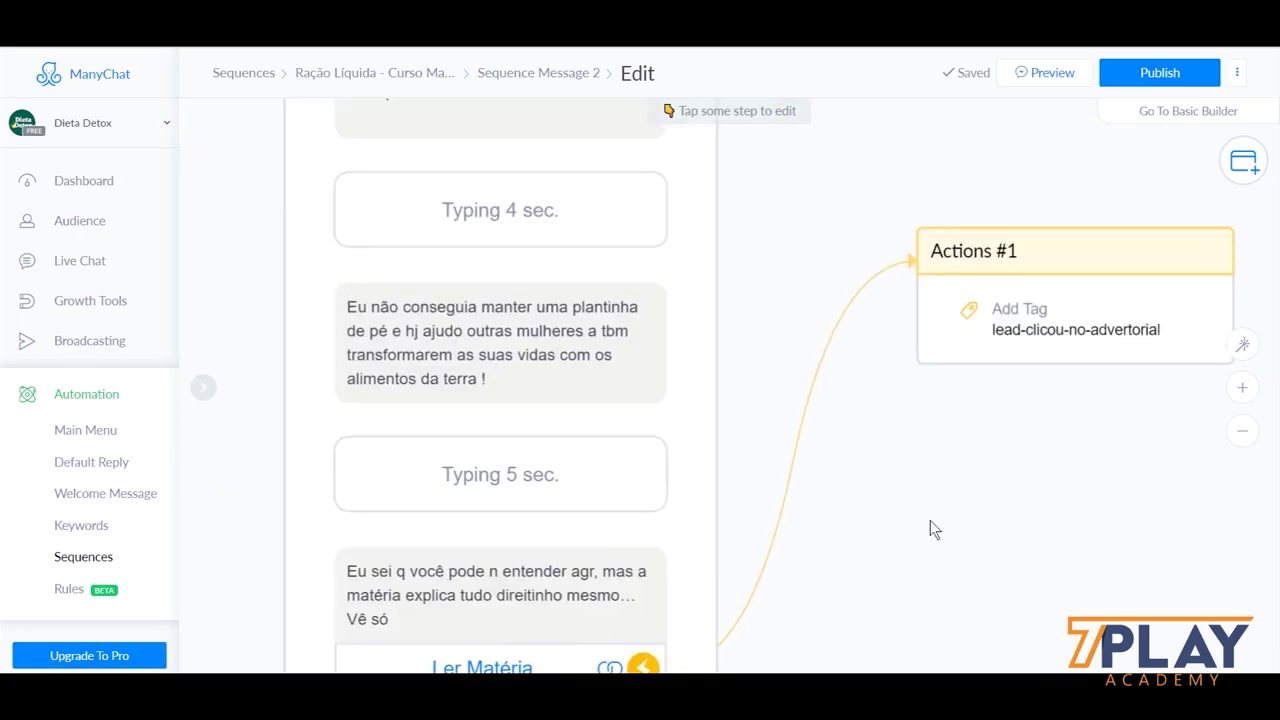
{"action": "scroll", "coordinate": [780, 350], "scroll_direction": "up", "scroll_amount": 3}
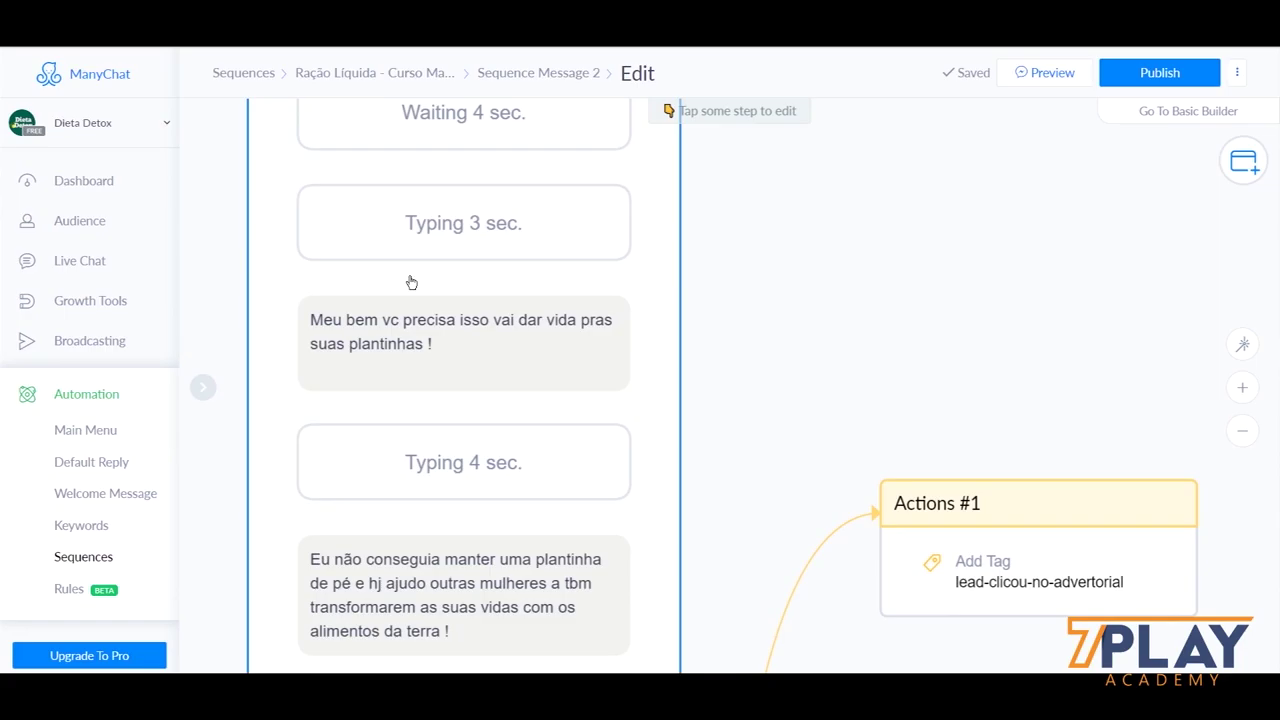
Step: Reopen Send Message #2 for editing and copy the line "Achei aqui no celular umas fotos olha" from the Google Docs script
{"action": "left_click", "coordinate": [624, 317]}
{"action": "scroll", "coordinate": [400, 300], "scroll_direction": "down", "scroll_amount": 5}
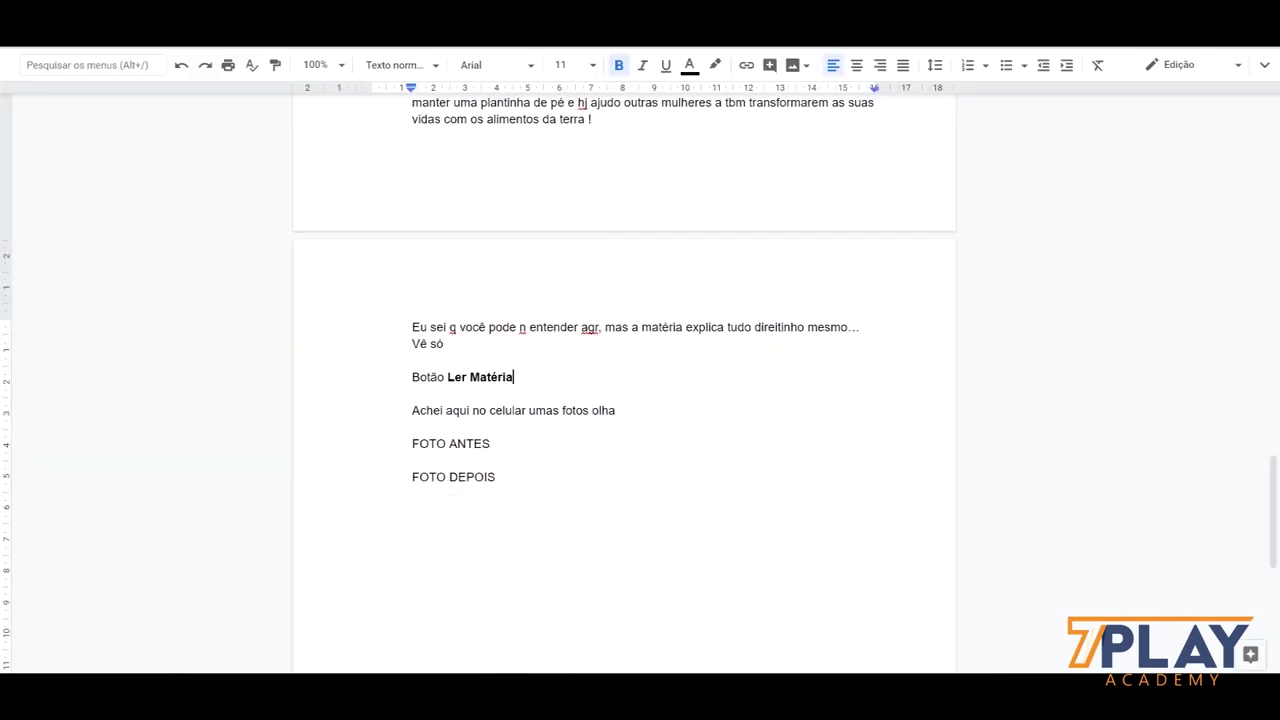
{"action": "left_click_drag", "start_coordinate": [646, 408], "coordinate": [407, 410]}
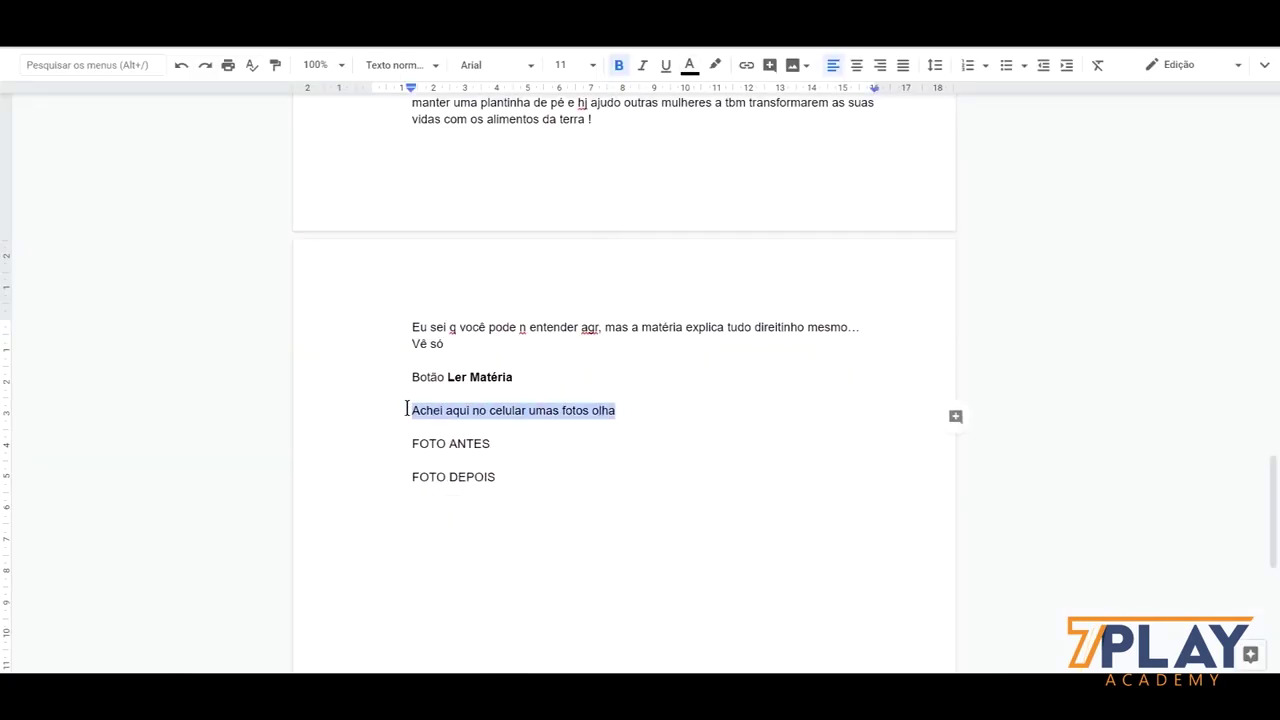
{"action": "right_click", "coordinate": [535, 404]}
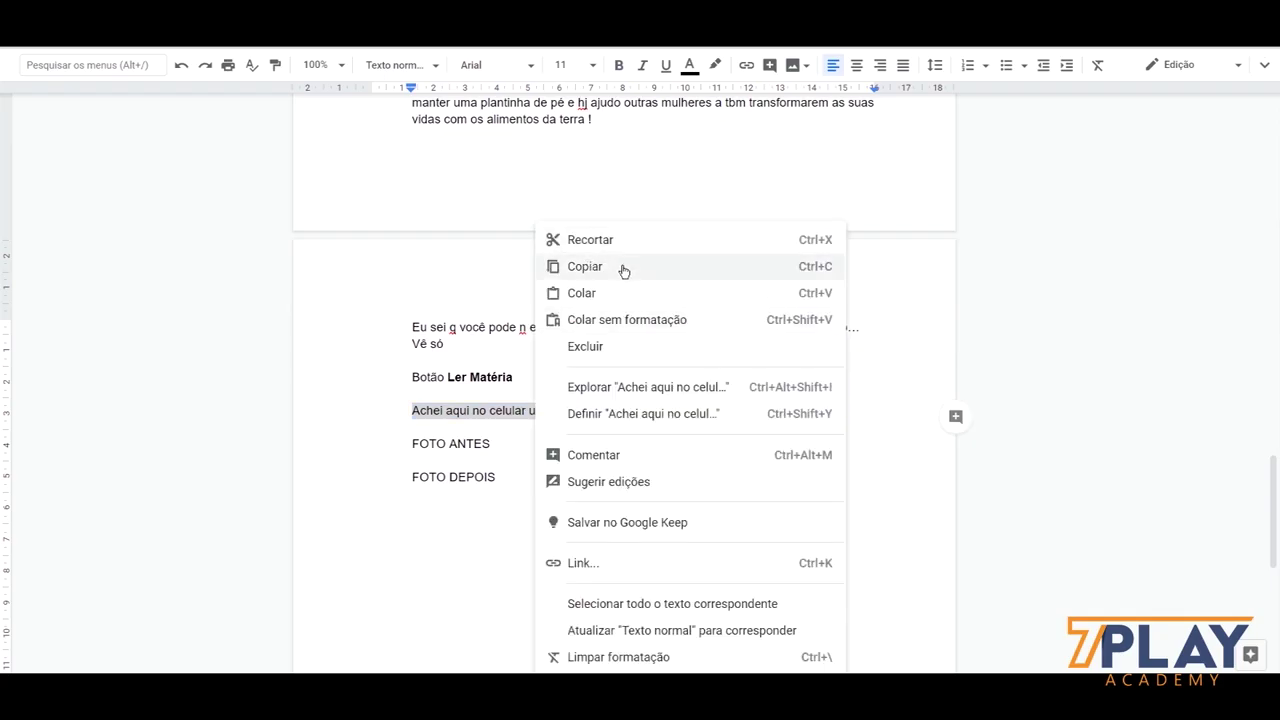
{"action": "left_click", "coordinate": [620, 271]}
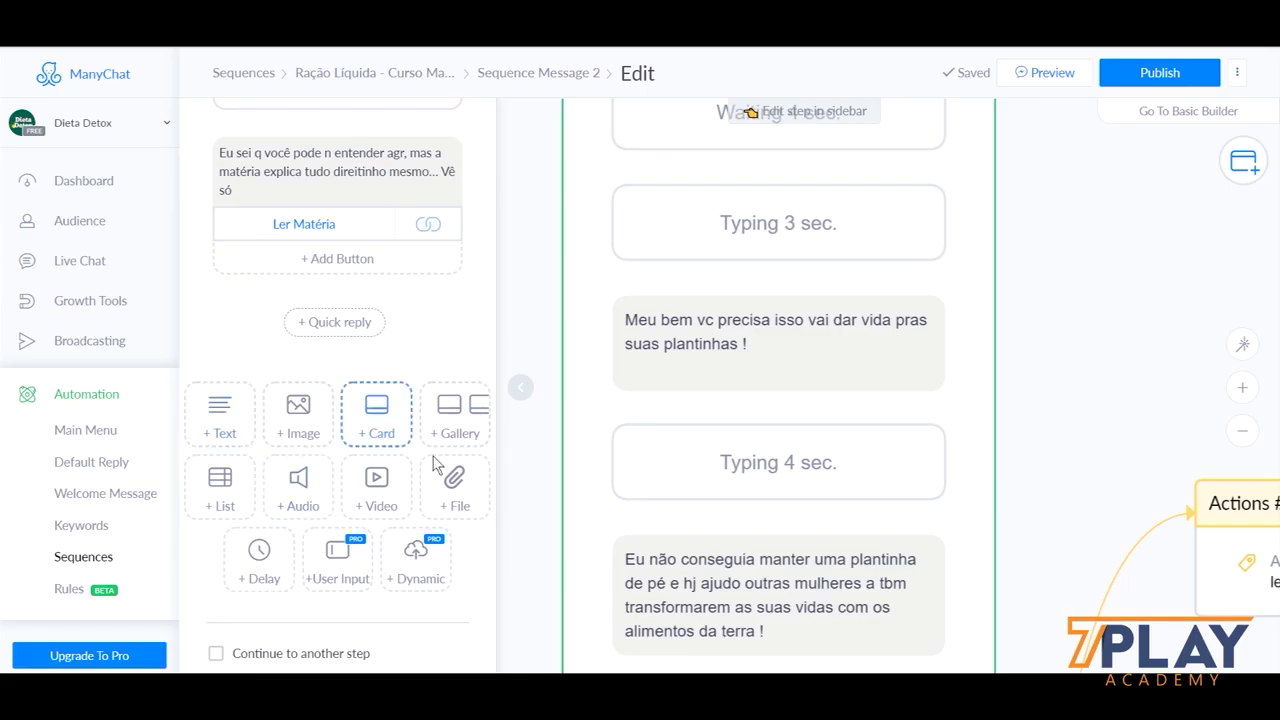
Step: Add a delay after the Ler Matéria text block in ManyChat, with the typing display off and a time of 60 seconds
{"action": "left_click", "coordinate": [276, 578]}
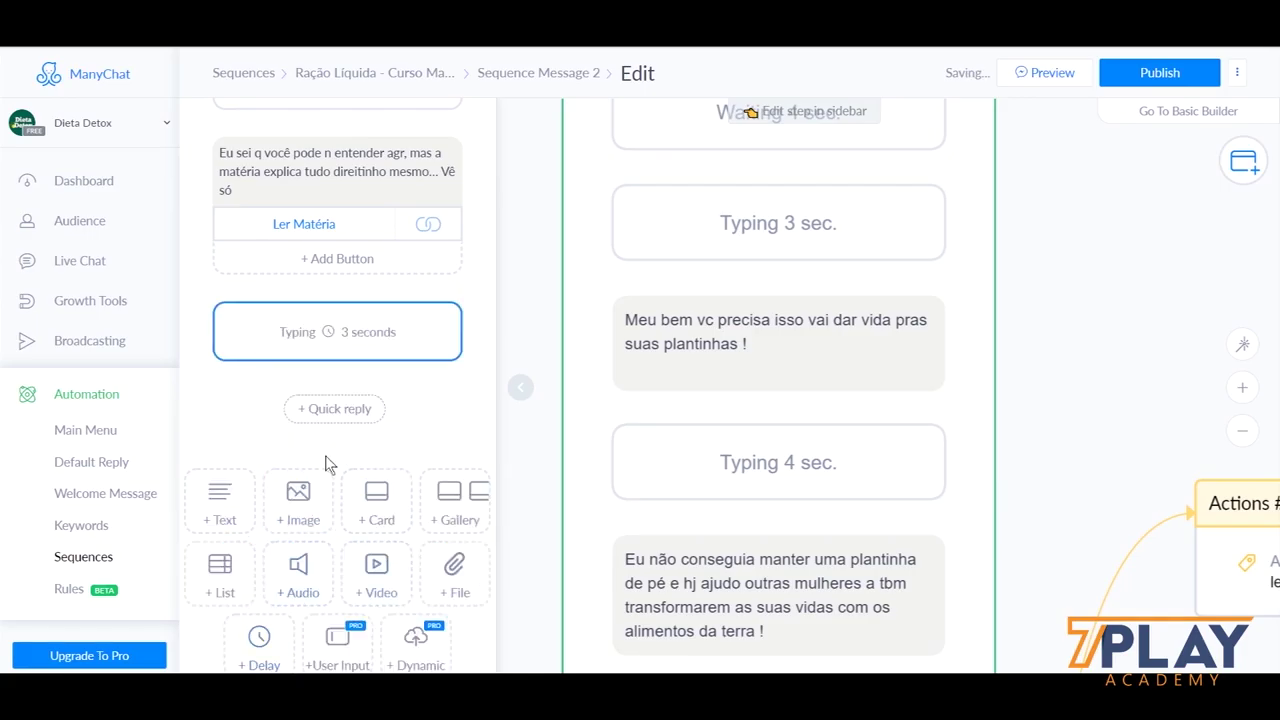
{"action": "left_click", "coordinate": [349, 333]}
{"action": "left_click", "coordinate": [507, 403]}
{"action": "type", "text": "60"}
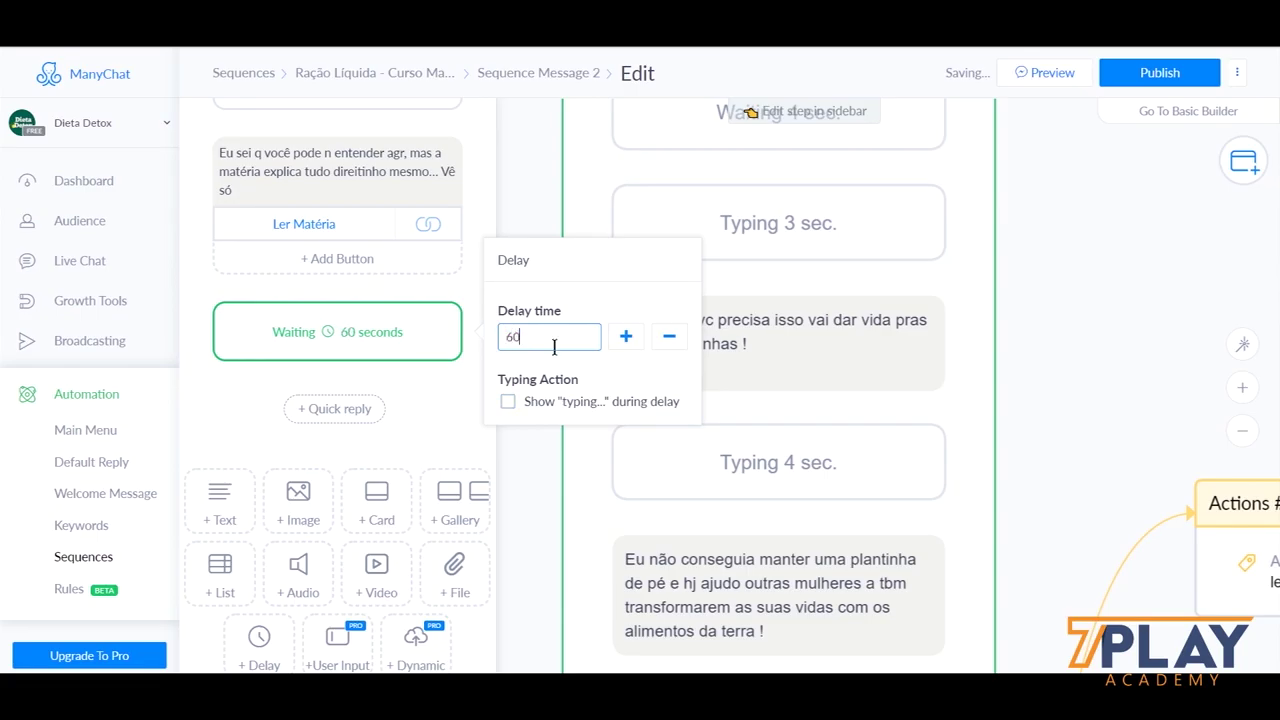
{"action": "left_click", "coordinate": [205, 338]}
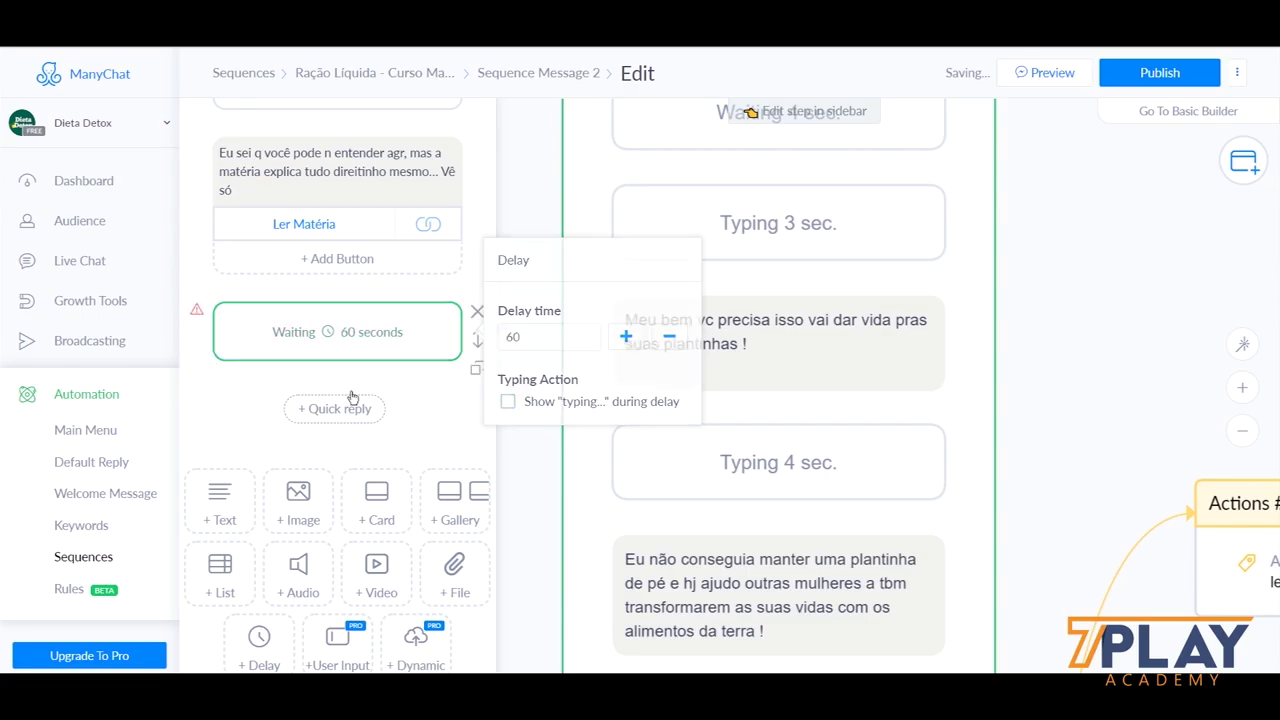
{"action": "scroll", "coordinate": [219, 365], "scroll_direction": "down", "scroll_amount": 1}
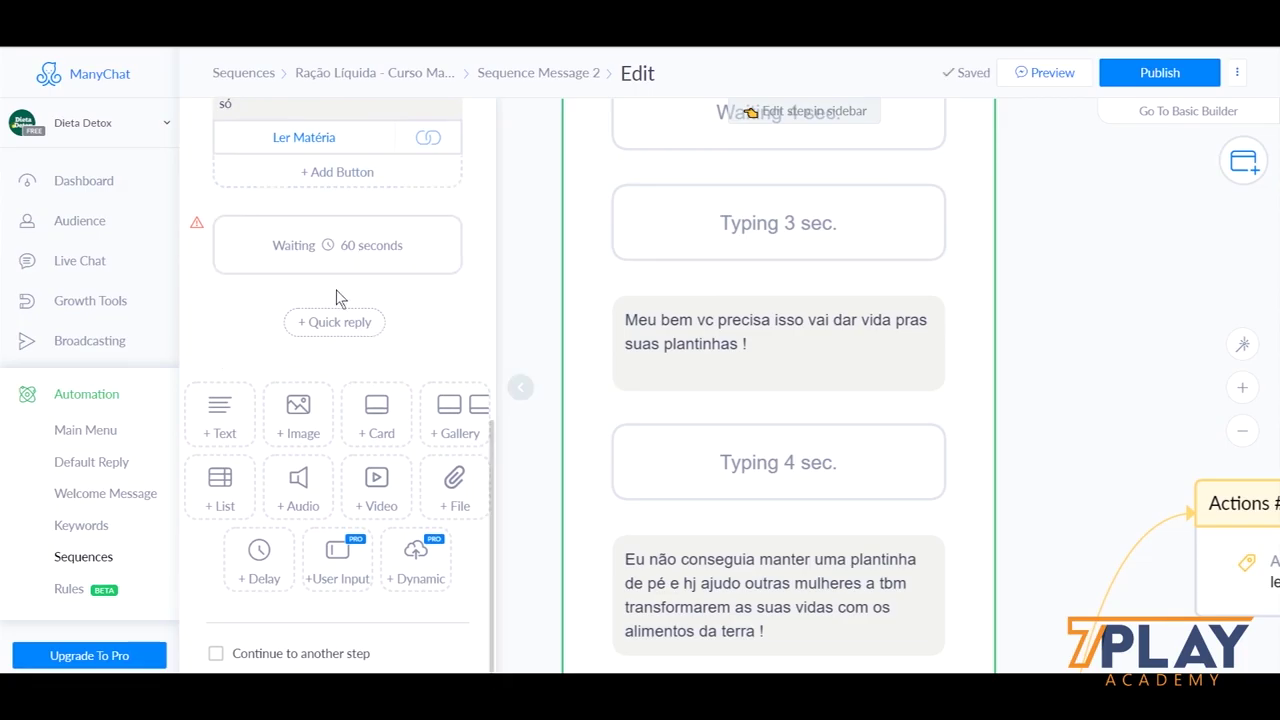
Step: Try to raise the new waiting delay above 60 seconds
{"action": "left_click", "coordinate": [371, 247]}
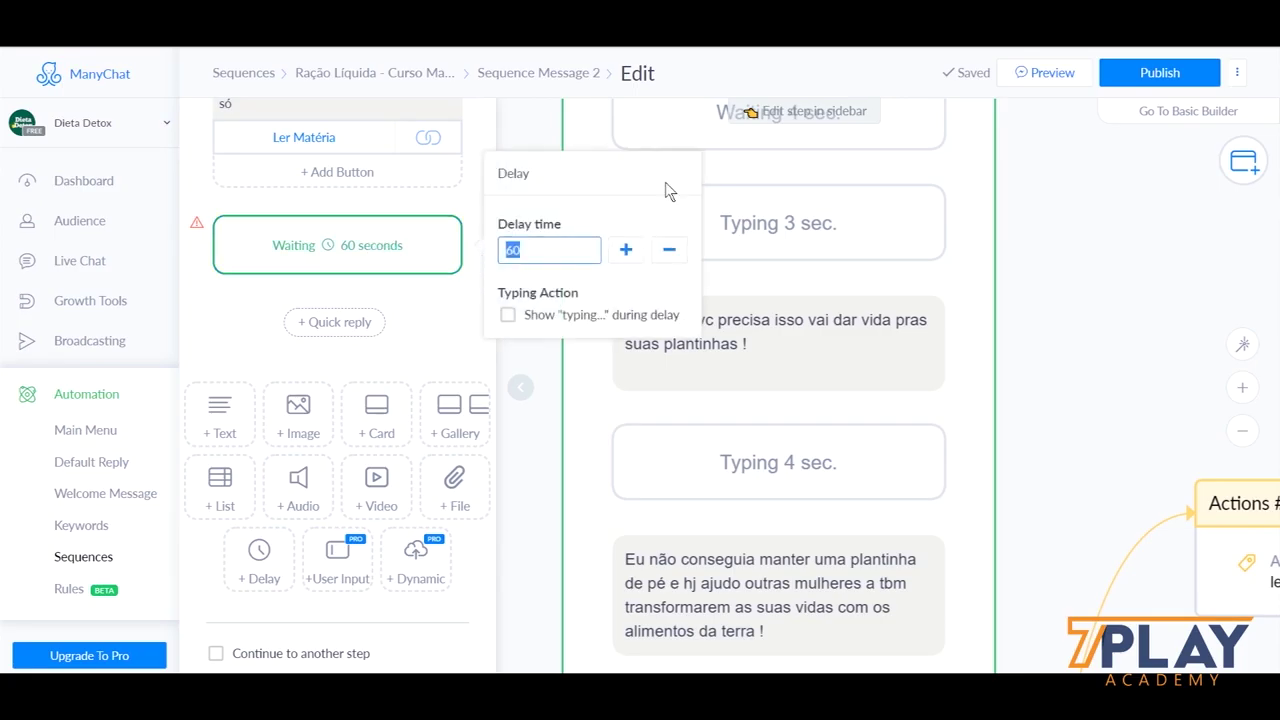
{"action": "left_click", "coordinate": [587, 249]}
{"action": "left_click", "coordinate": [628, 250]}
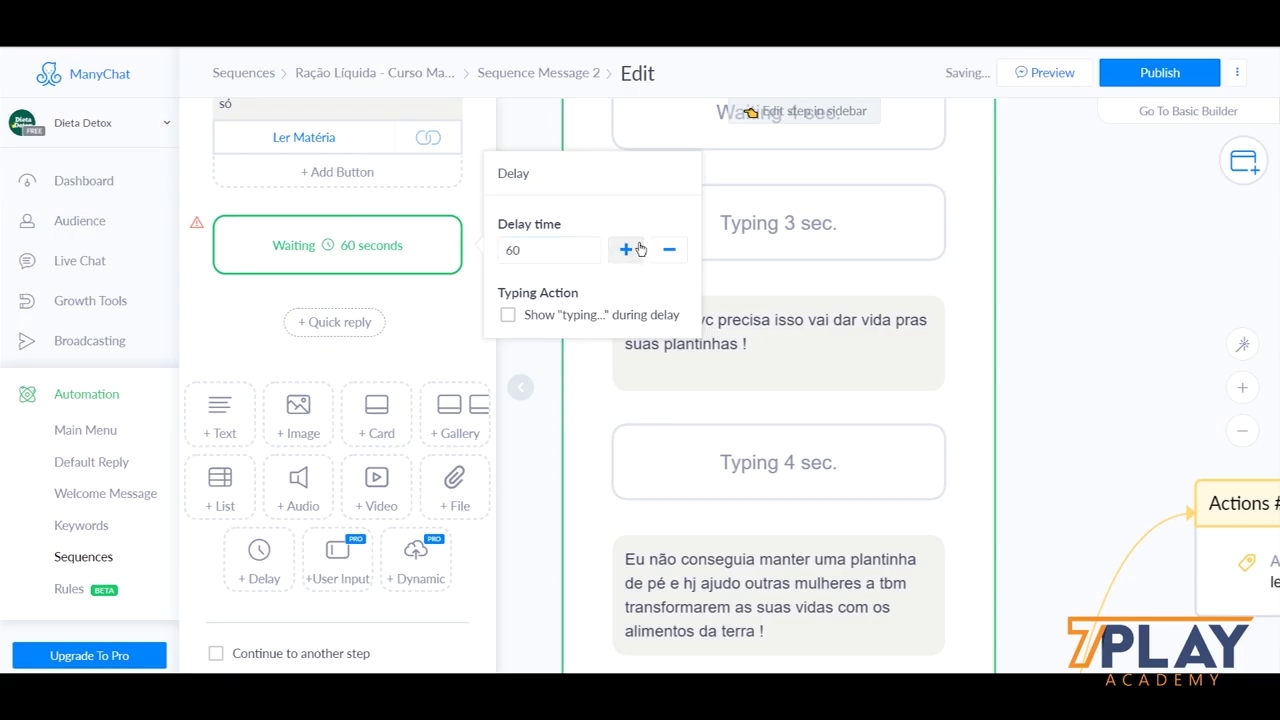
{"action": "left_click", "coordinate": [215, 283]}
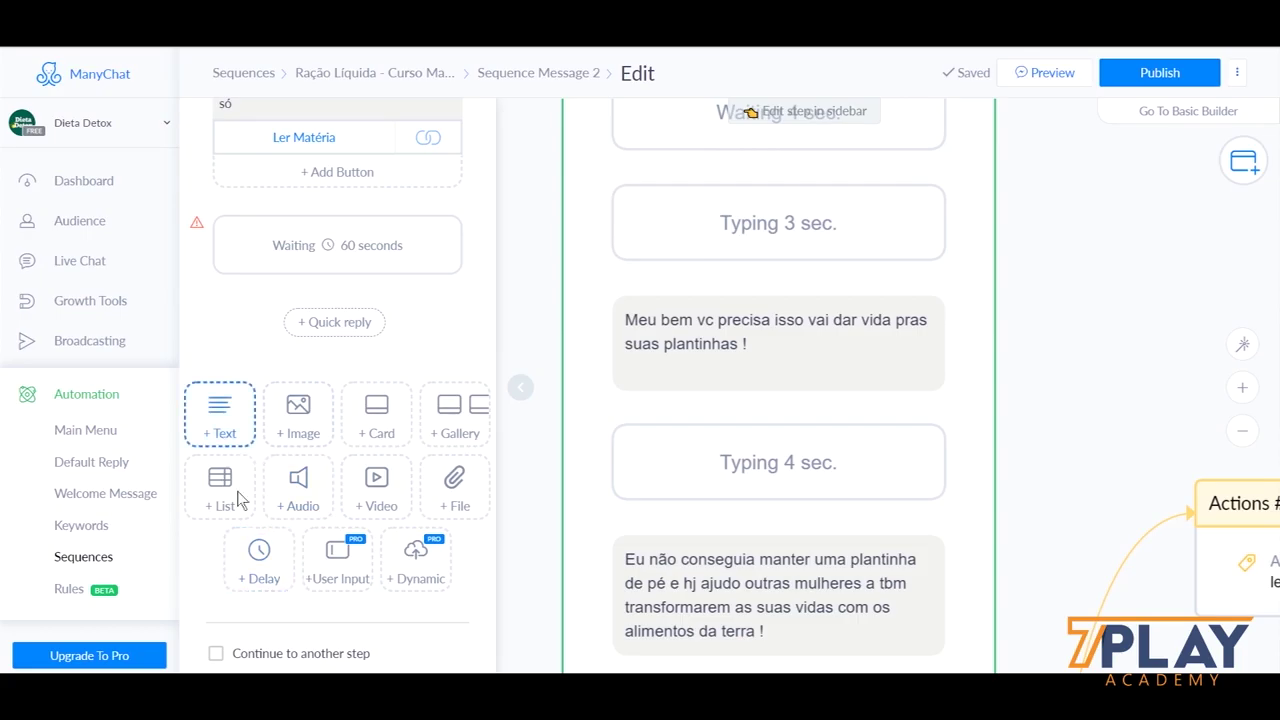
Step: Add an empty text block and a 2-second typing delay after the 60-second wait, with the typing delay placed above the text
{"action": "scroll", "coordinate": [300, 500], "scroll_direction": "down", "scroll_amount": 1}
{"action": "left_click", "coordinate": [258, 585]}
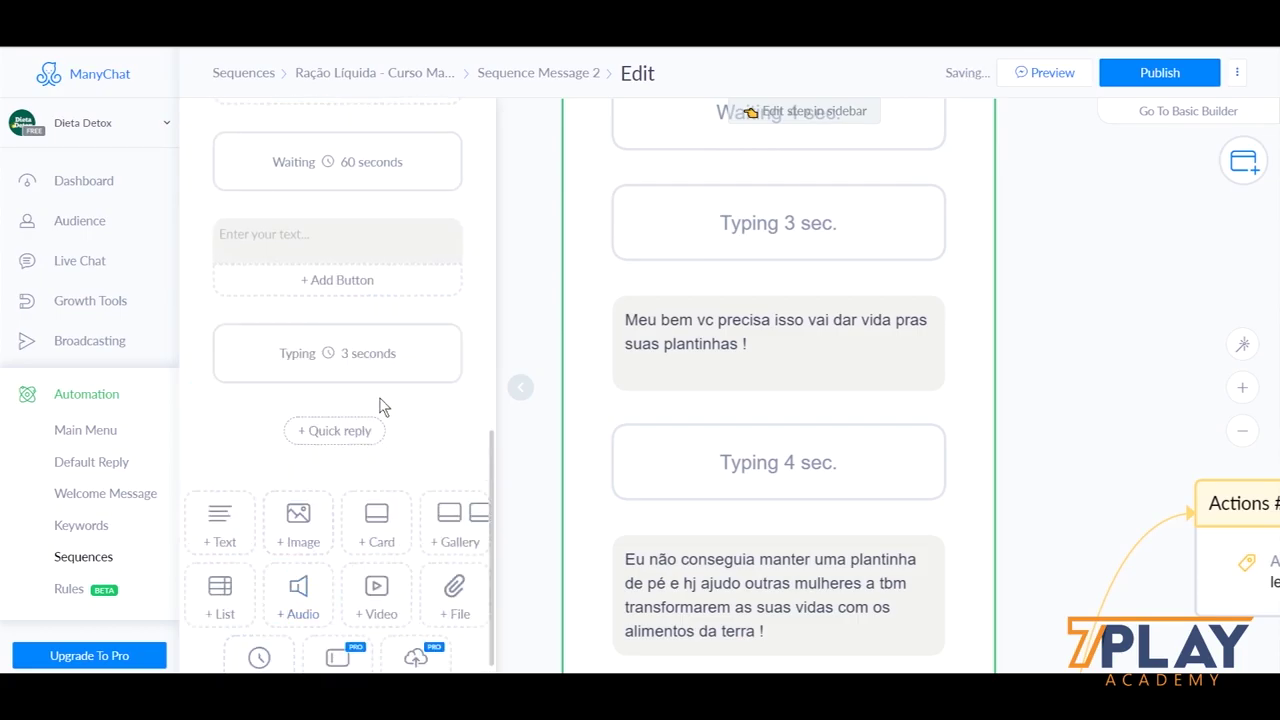
{"action": "scroll", "coordinate": [380, 405], "scroll_direction": "up", "scroll_amount": 1}
{"action": "left_click_drag", "start_coordinate": [477, 441], "coordinate": [409, 337]}
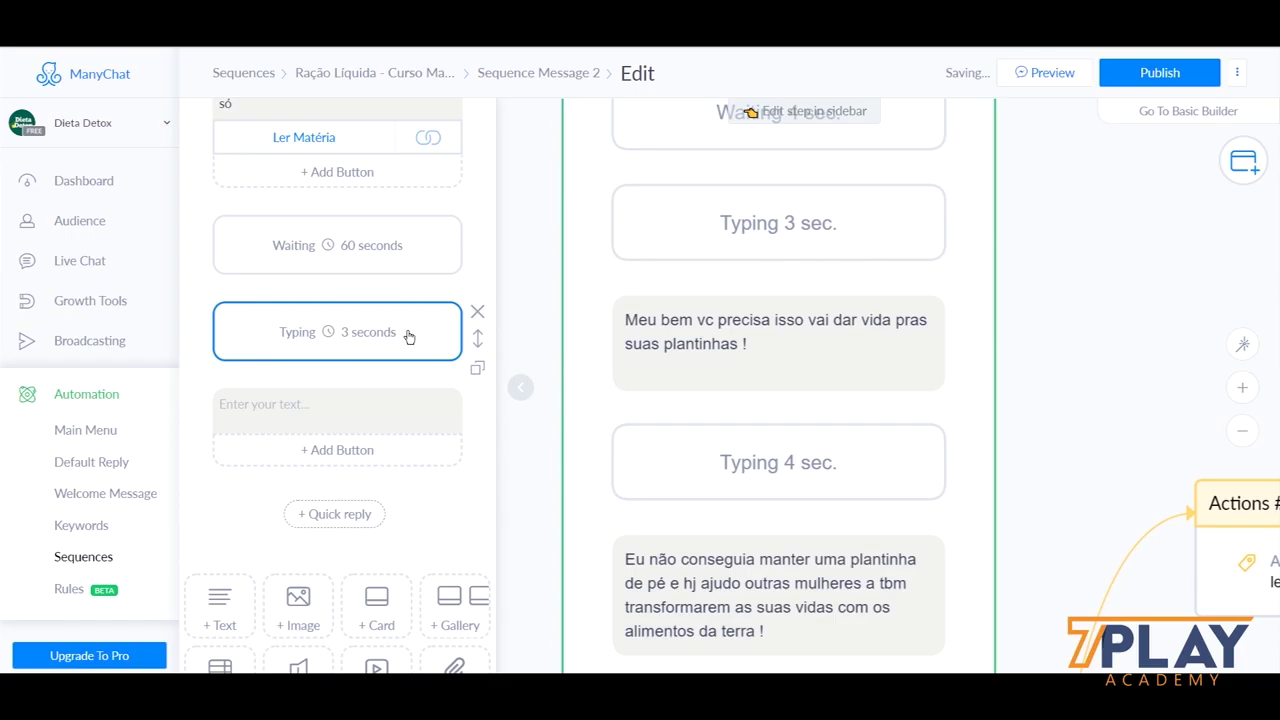
{"action": "left_click", "coordinate": [409, 337]}
{"action": "type", "text": "2"}
Step: Paste the copied line "Achei aqui no celular umas fotos olha" into the empty text block
{"action": "left_click", "coordinate": [370, 420]}
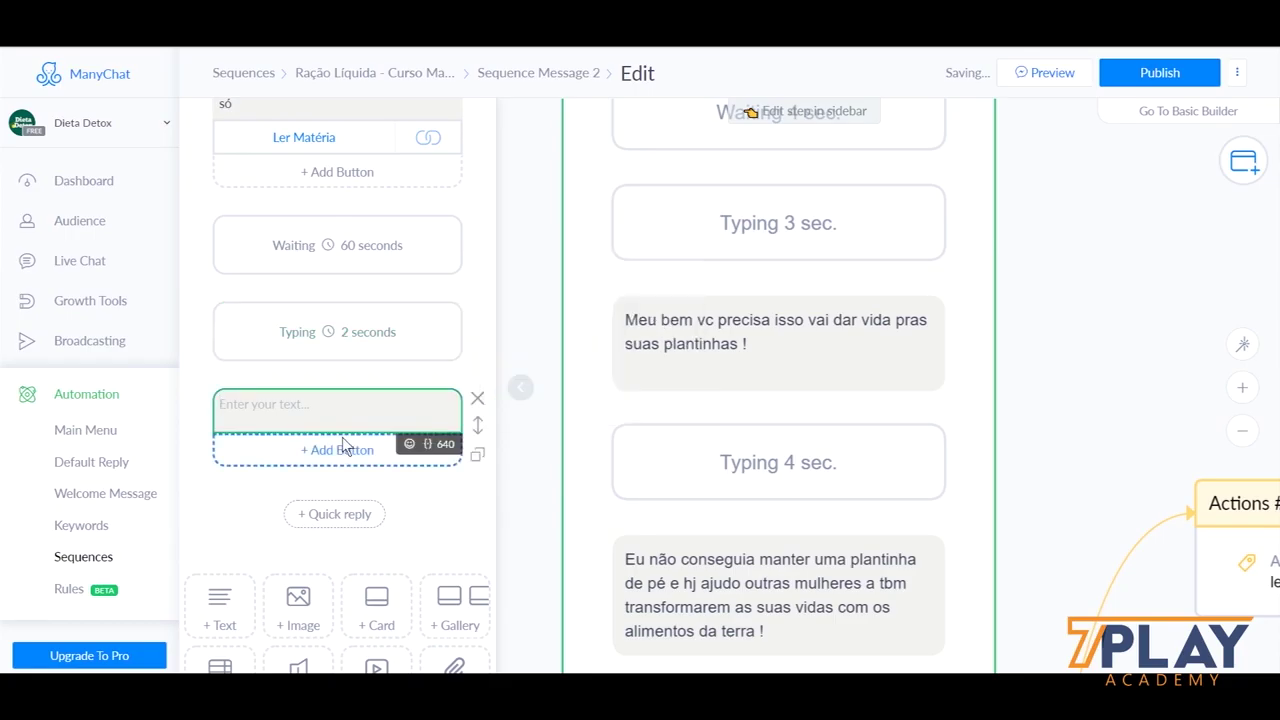
{"action": "right_click", "coordinate": [338, 416]}
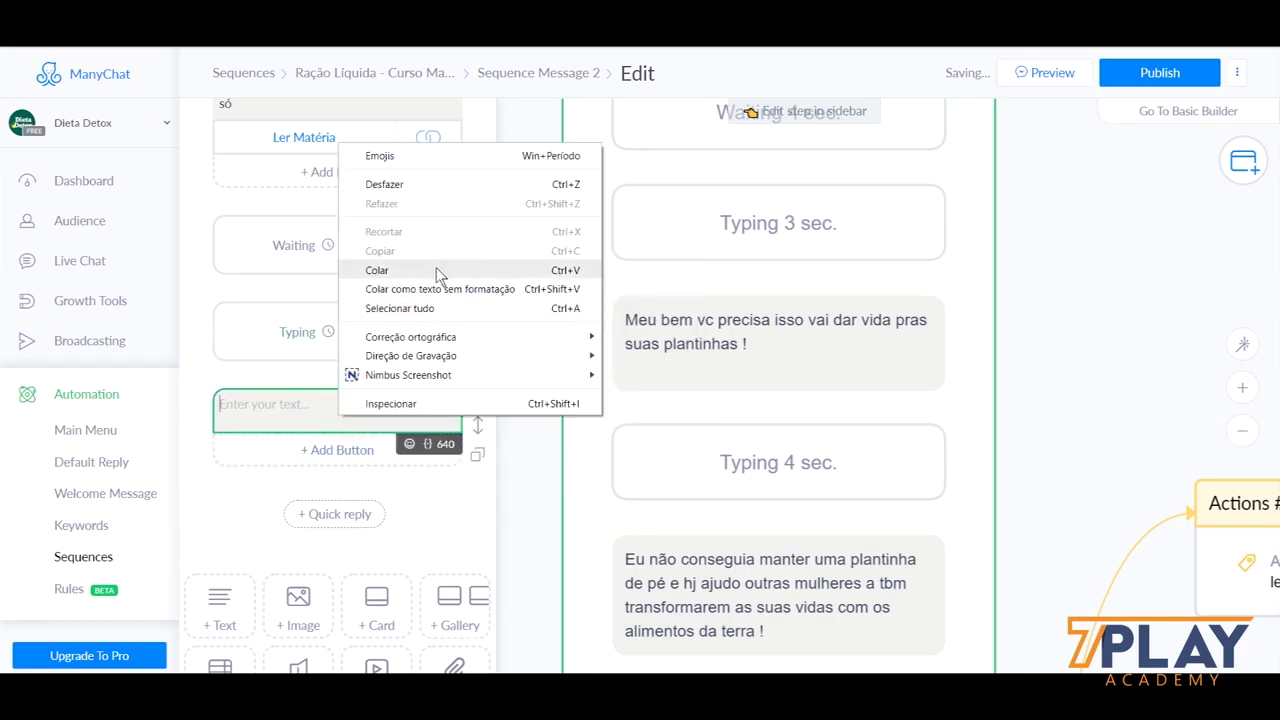
{"action": "left_click", "coordinate": [437, 270]}
{"action": "left_click", "coordinate": [329, 378]}
{"action": "scroll", "coordinate": [332, 380], "scroll_direction": "down", "scroll_amount": 3}
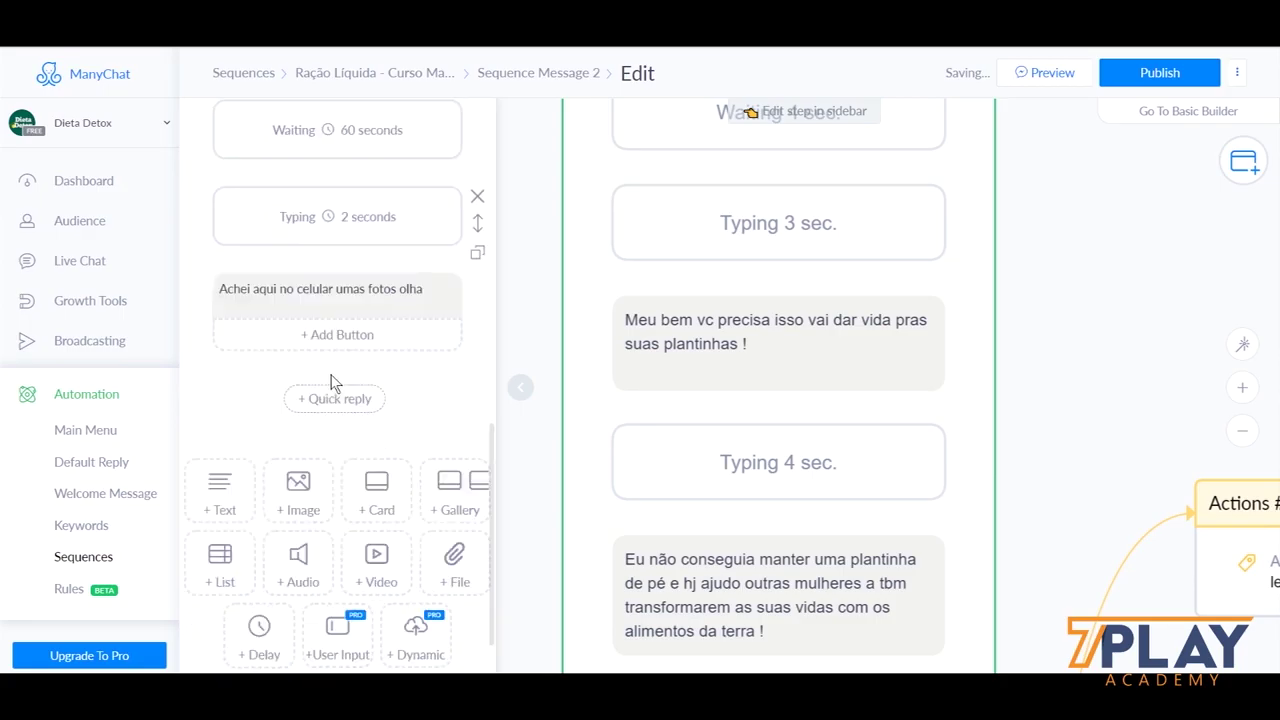
Step: Add two empty image blocks below the "Achei aqui no celular umas fotos olha" text
{"action": "left_click", "coordinate": [297, 432]}
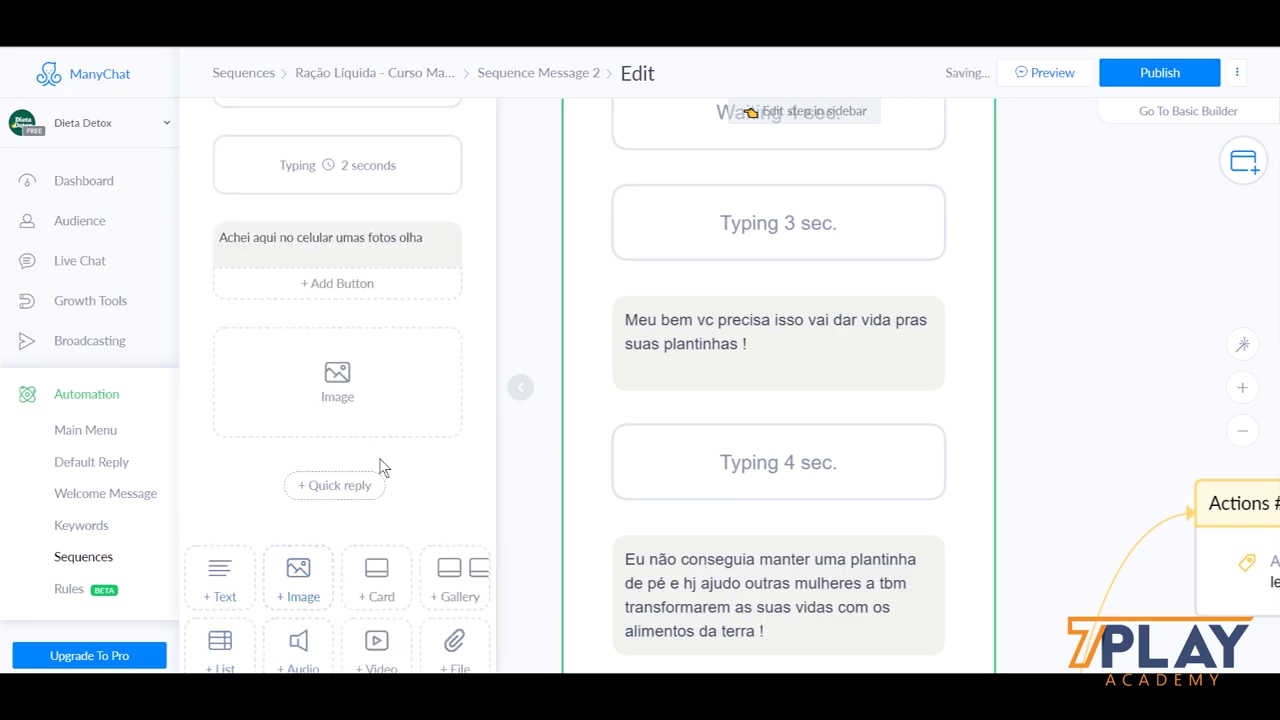
{"action": "scroll", "coordinate": [380, 468], "scroll_direction": "down", "scroll_amount": 3}
{"action": "left_click", "coordinate": [298, 420]}
{"action": "scroll", "coordinate": [300, 520], "scroll_direction": "up", "scroll_amount": 2}
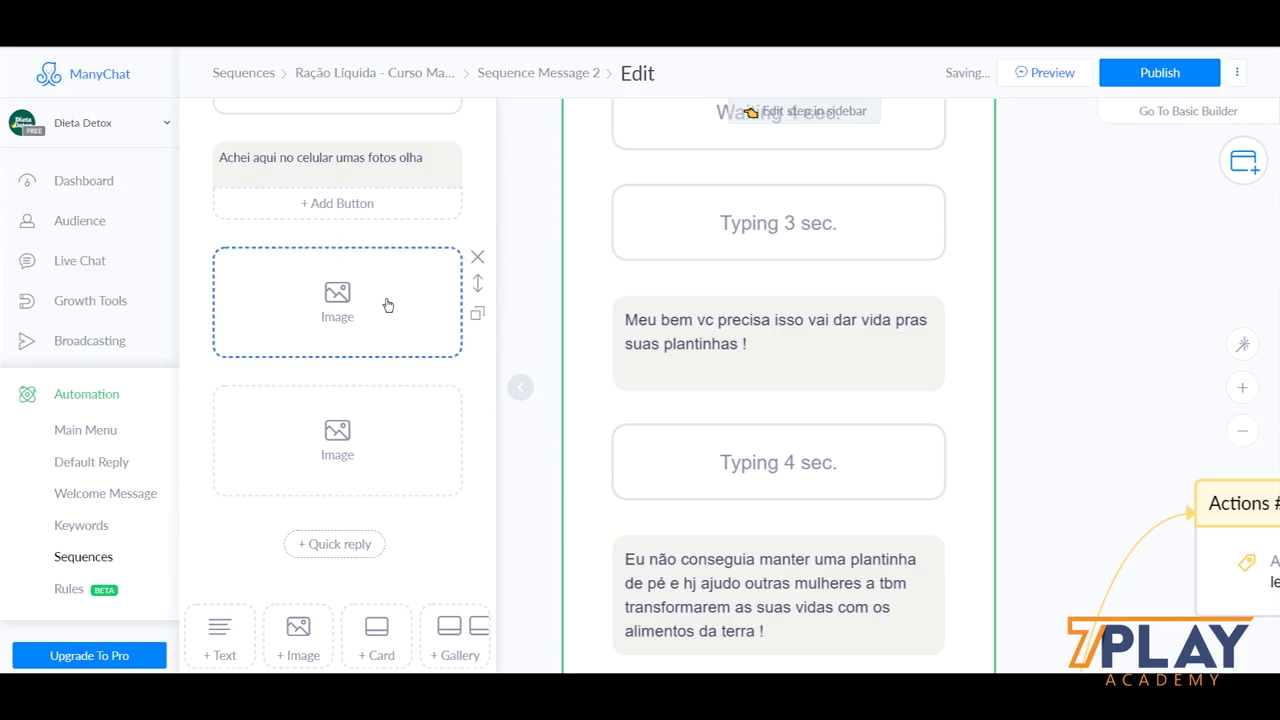
Step: Upload the ANTES picture to the first image block and the DEPOIS picture to the second
{"action": "left_click", "coordinate": [336, 347]}
{"action": "left_click", "coordinate": [196, 138]}
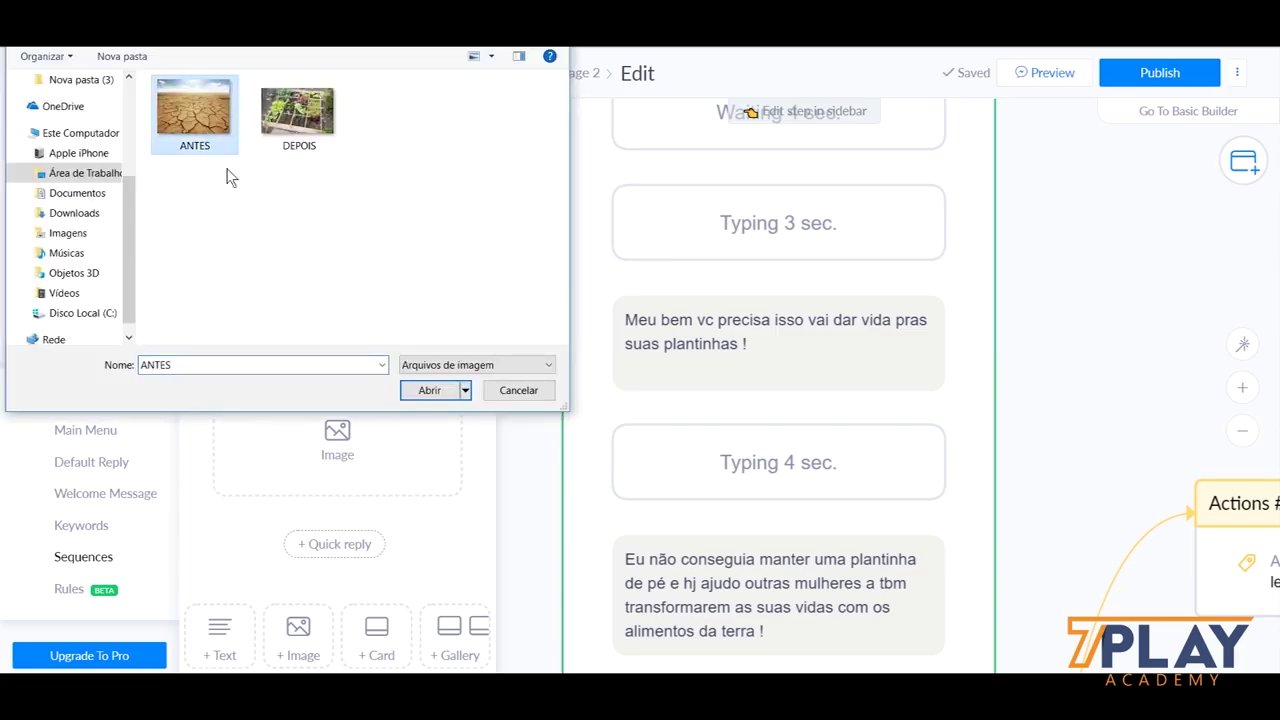
{"action": "left_click", "coordinate": [380, 190]}
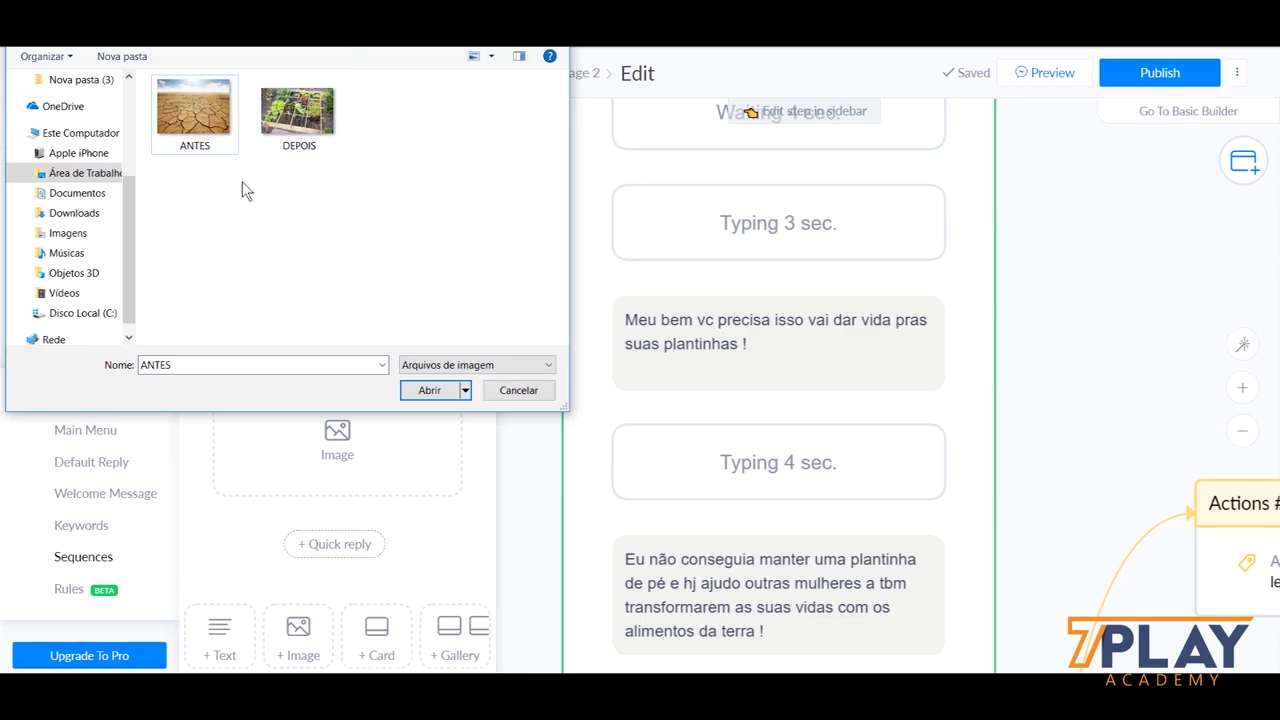
{"action": "left_click", "coordinate": [174, 115]}
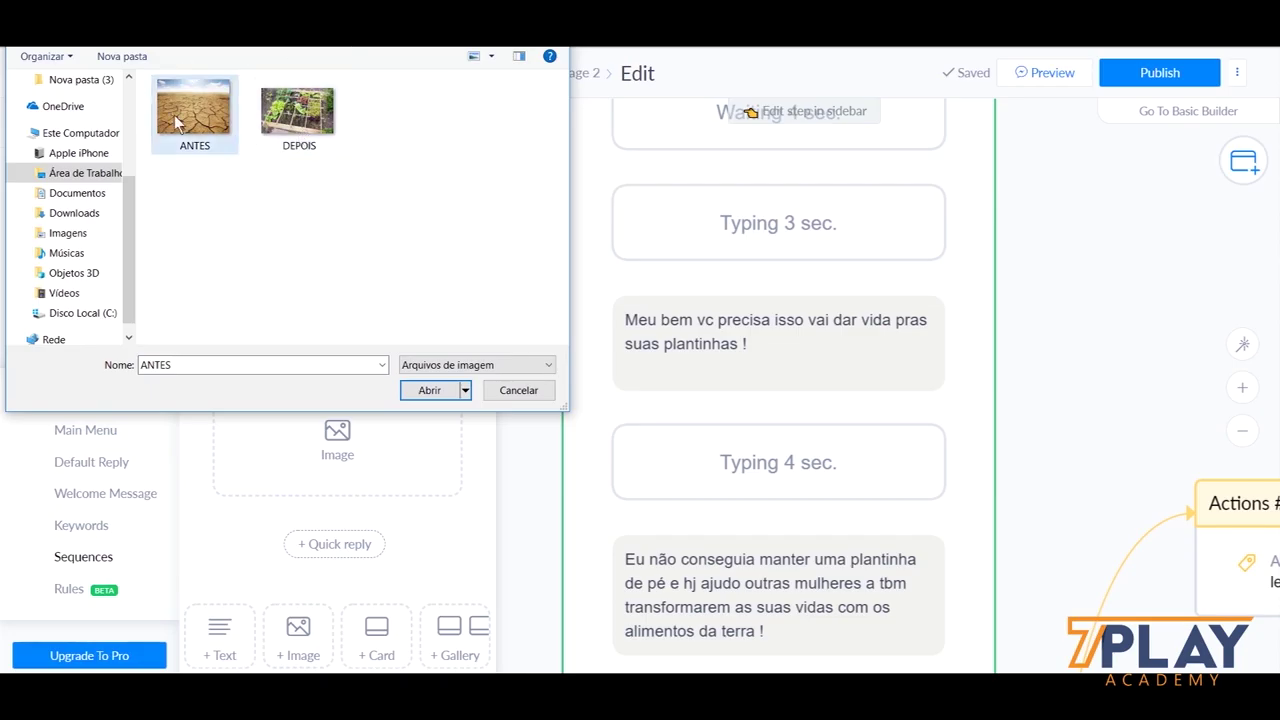
{"action": "left_click", "coordinate": [425, 390]}
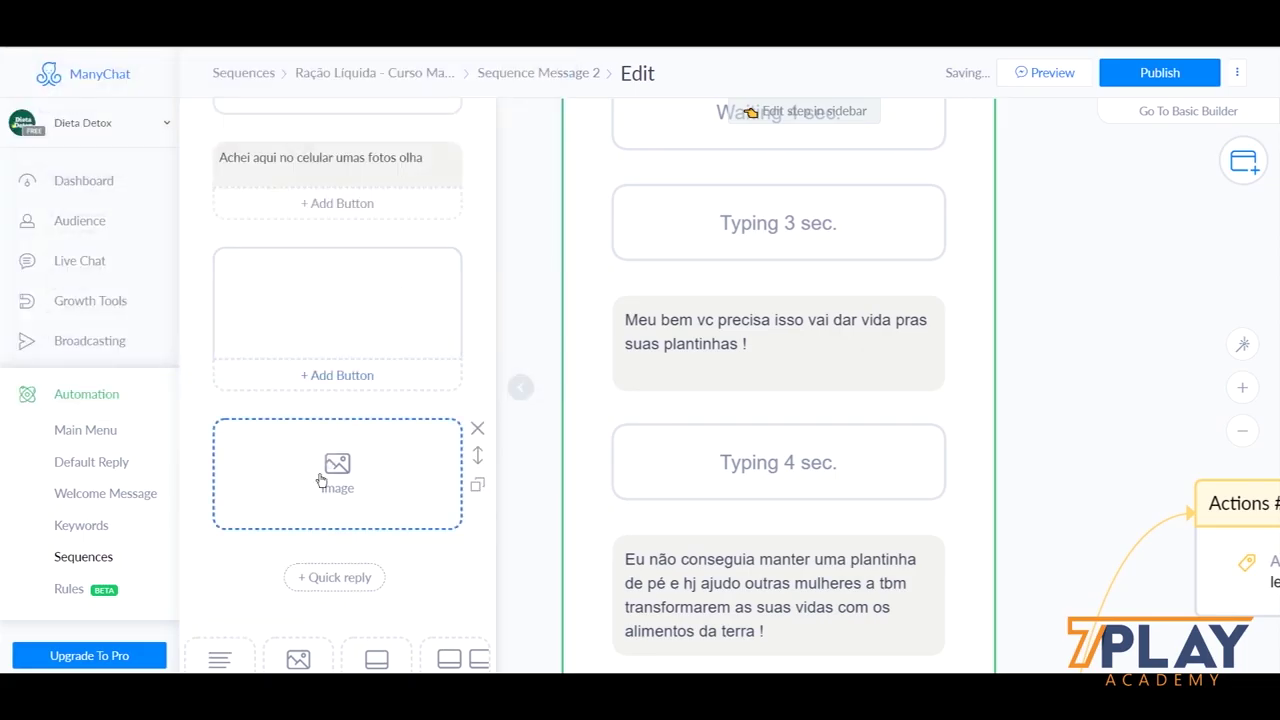
{"action": "left_click", "coordinate": [300, 118]}
{"action": "left_click", "coordinate": [420, 389]}
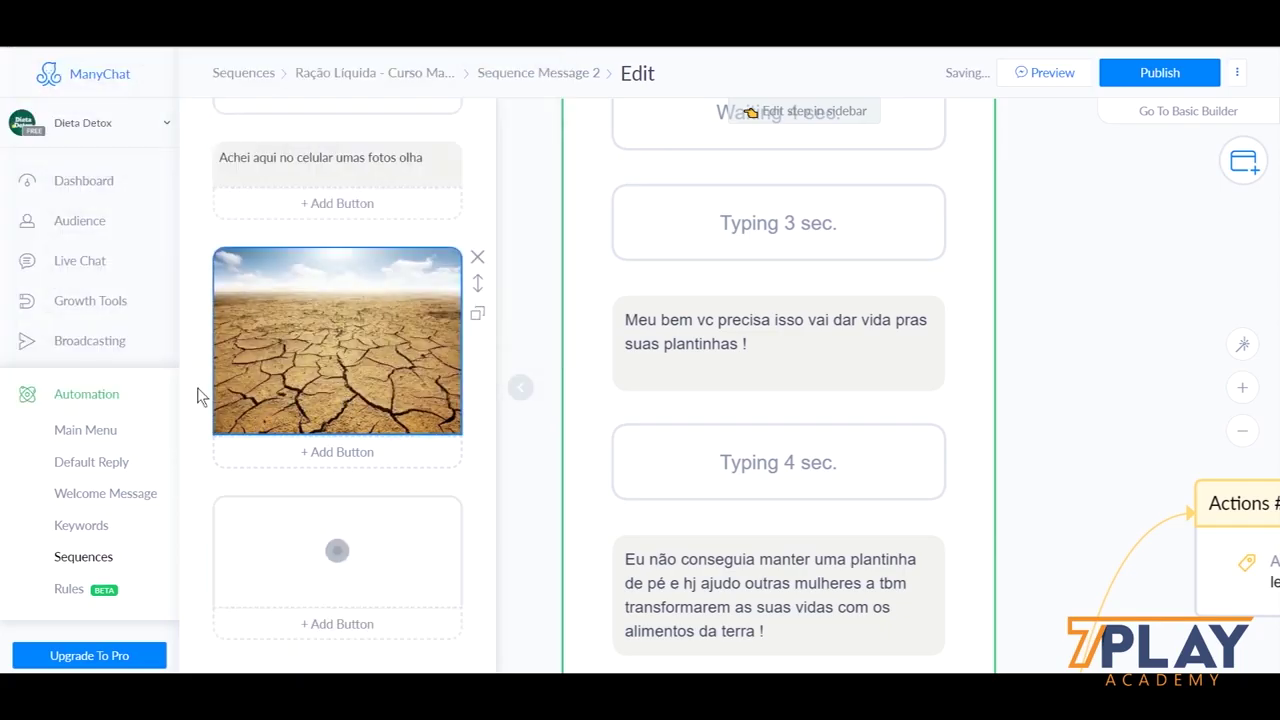
Step: Review the blocks of Send Message #2 and examine the layout of the whole Sequence Message 2 flow
{"action": "scroll", "coordinate": [229, 457], "scroll_direction": "down", "scroll_amount": 4}
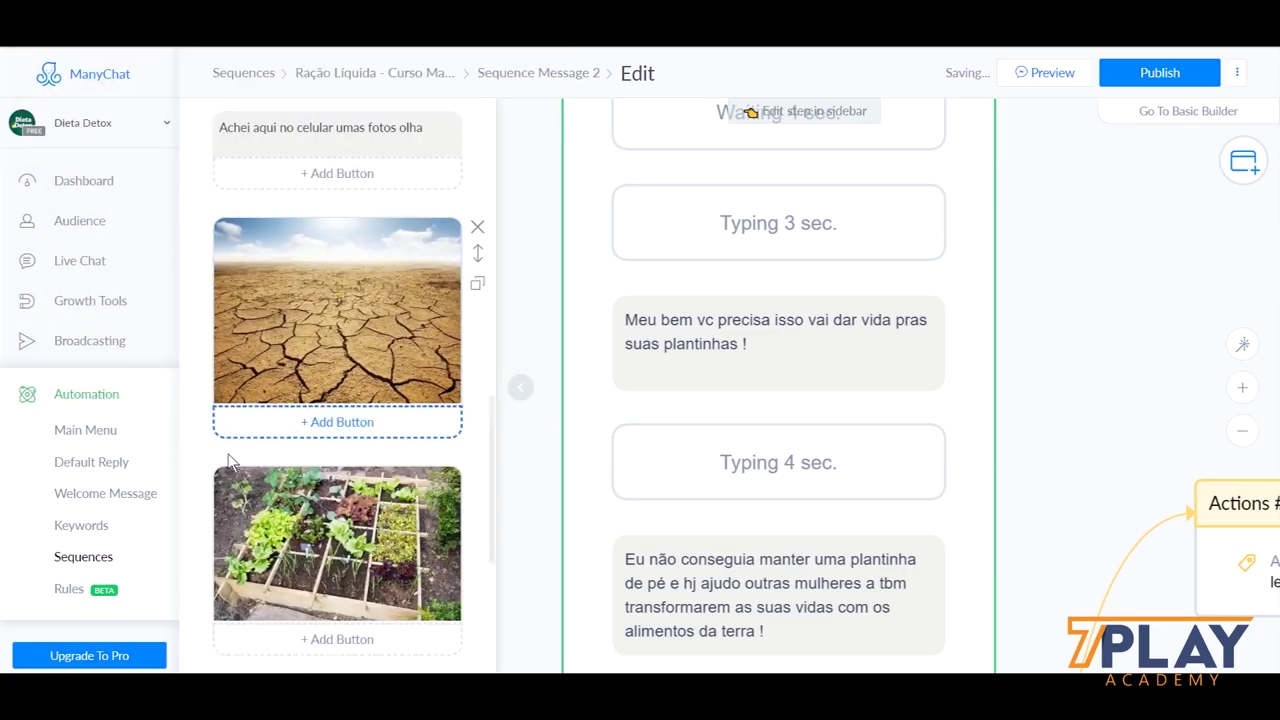
{"action": "scroll", "coordinate": [271, 380], "scroll_direction": "up", "scroll_amount": 1}
{"action": "scroll", "coordinate": [269, 385], "scroll_direction": "up", "scroll_amount": 10}
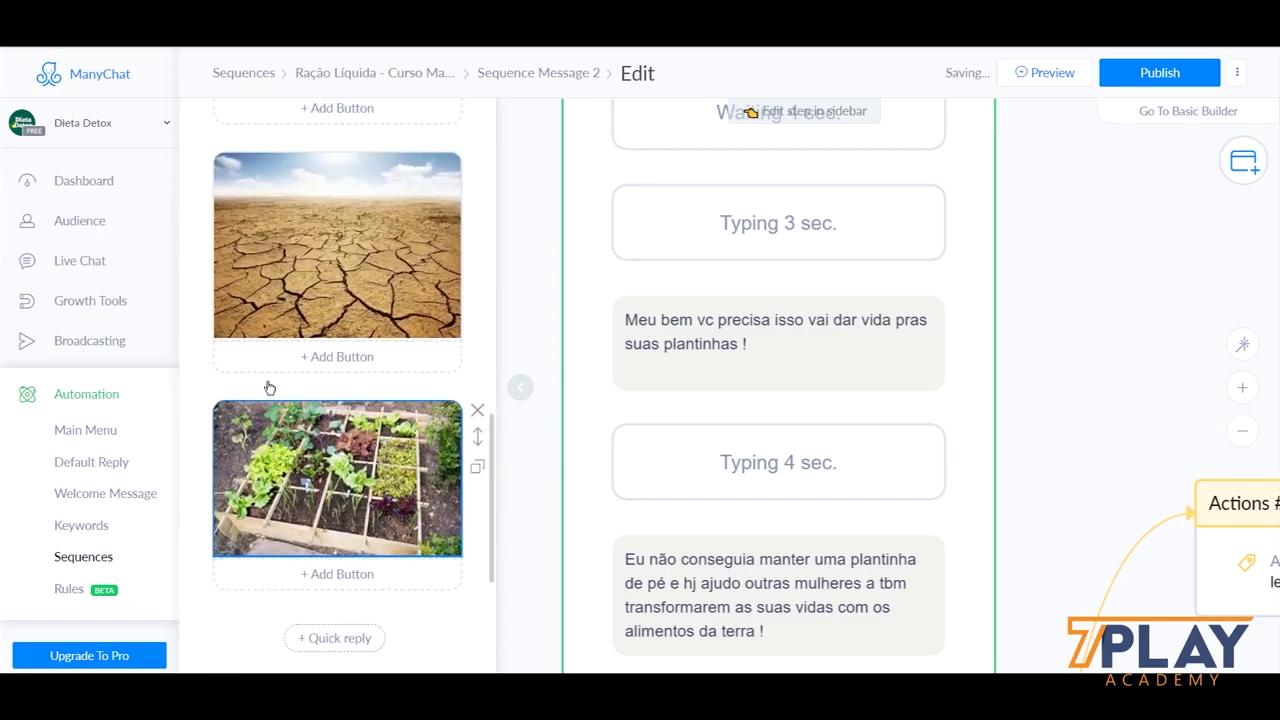
{"action": "scroll", "coordinate": [270, 390], "scroll_direction": "up", "scroll_amount": 3}
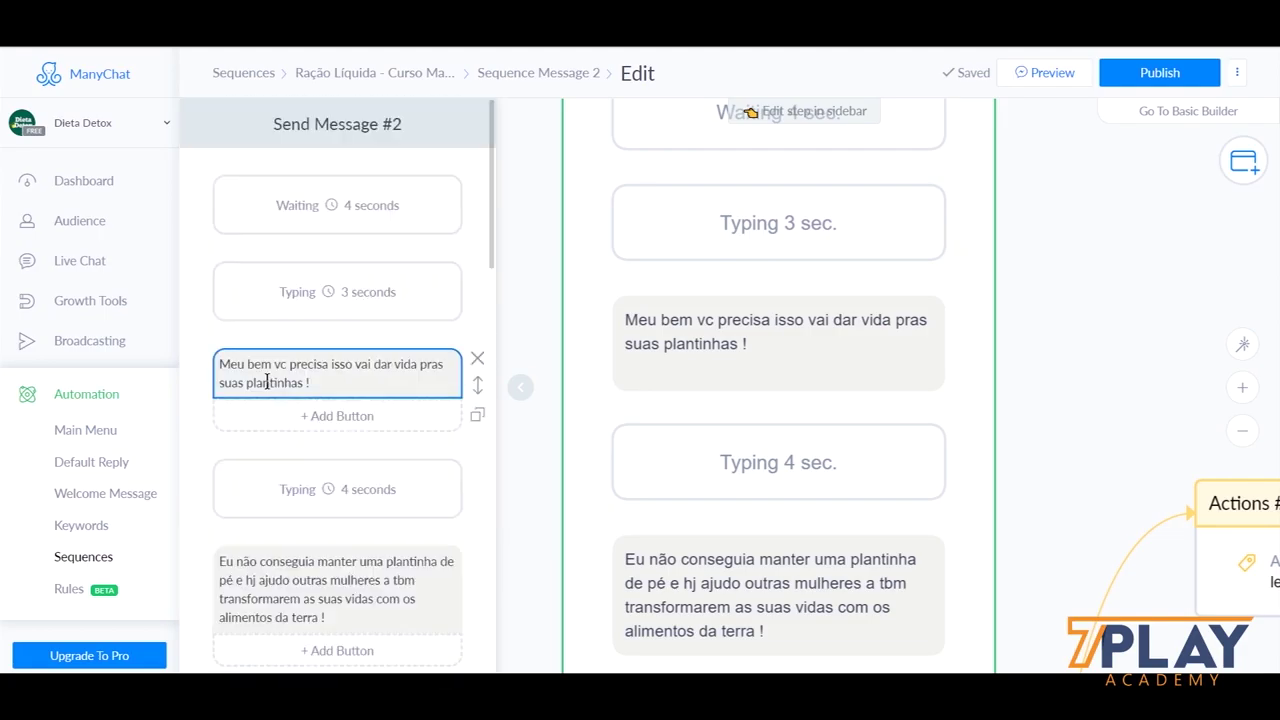
{"action": "left_click", "coordinate": [1151, 266]}
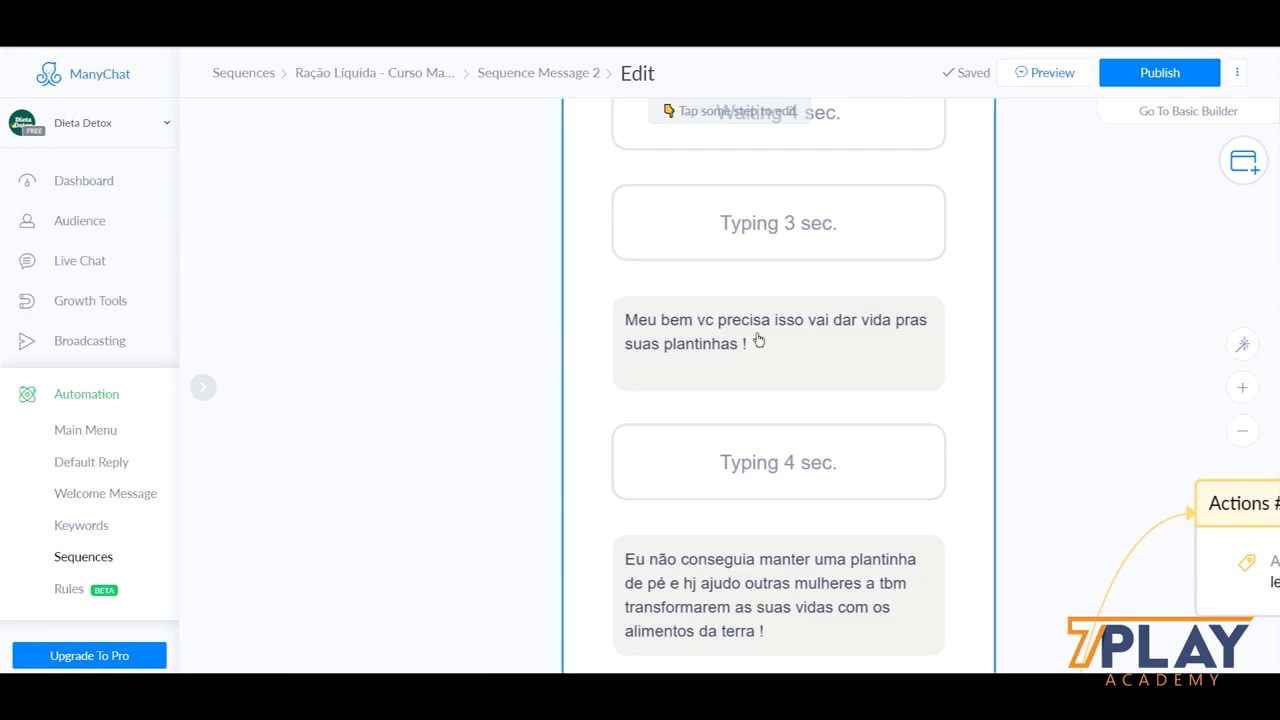
{"action": "scroll", "coordinate": [503, 349], "scroll_direction": "down", "scroll_amount": 8}
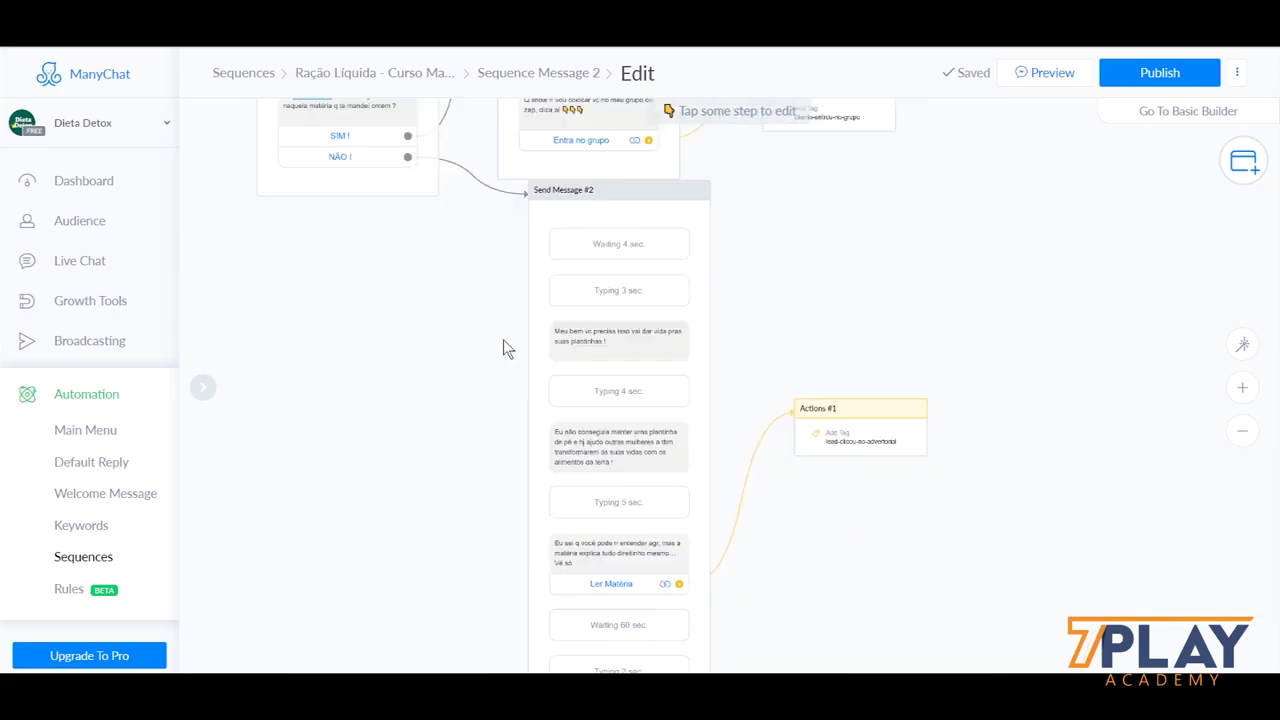
{"action": "scroll", "coordinate": [503, 349], "scroll_direction": "down", "scroll_amount": 1}
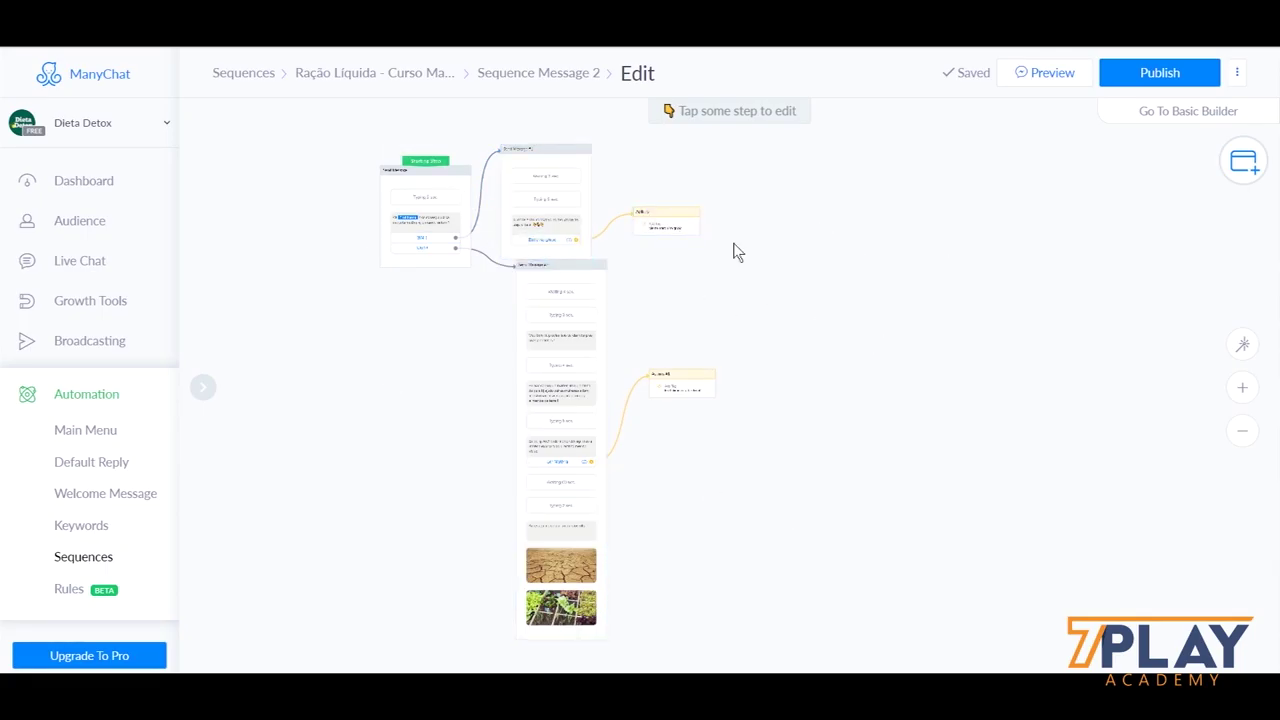
{"action": "scroll", "coordinate": [733, 251], "scroll_direction": "left", "scroll_amount": 5}
{"action": "scroll", "coordinate": [983, 389], "scroll_direction": "right", "scroll_amount": 5}
{"action": "scroll", "coordinate": [846, 277], "scroll_direction": "down", "scroll_amount": 3}
{"action": "scroll", "coordinate": [846, 220], "scroll_direction": "up", "scroll_amount": 1}
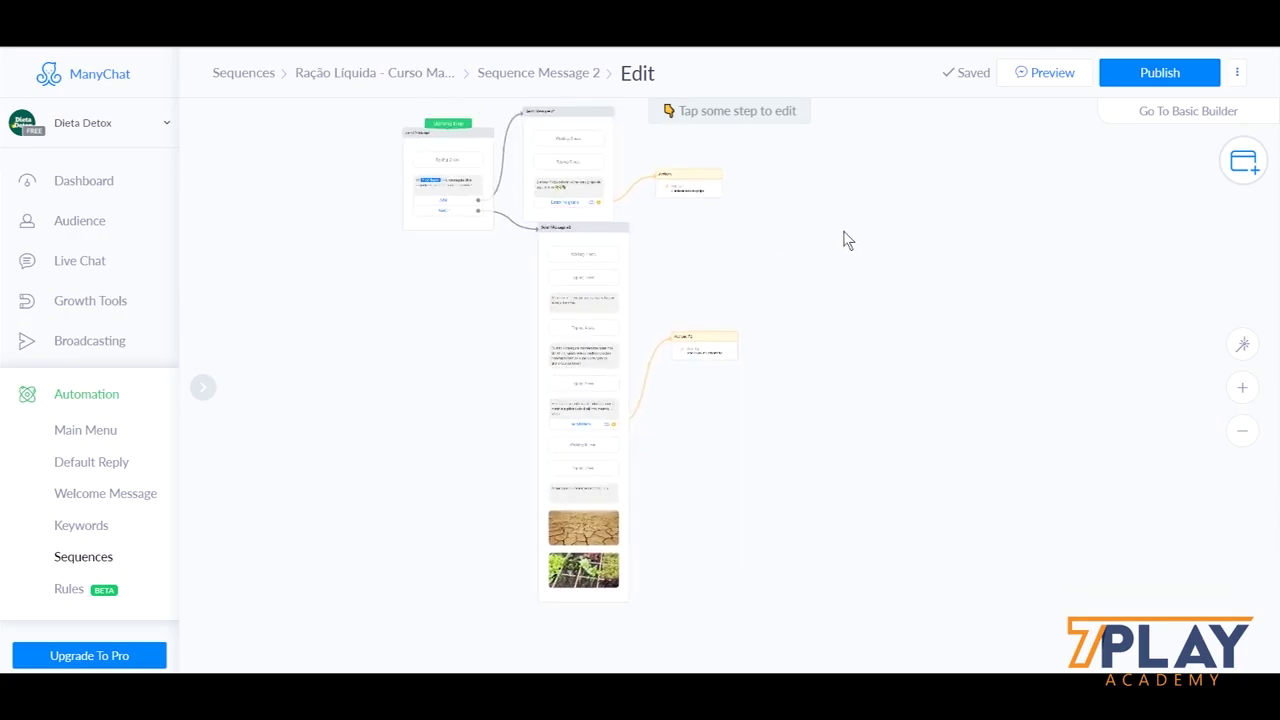
{"action": "scroll", "coordinate": [845, 240], "scroll_direction": "up", "scroll_amount": 1}
{"action": "scroll", "coordinate": [845, 240], "scroll_direction": "right", "scroll_amount": 1}
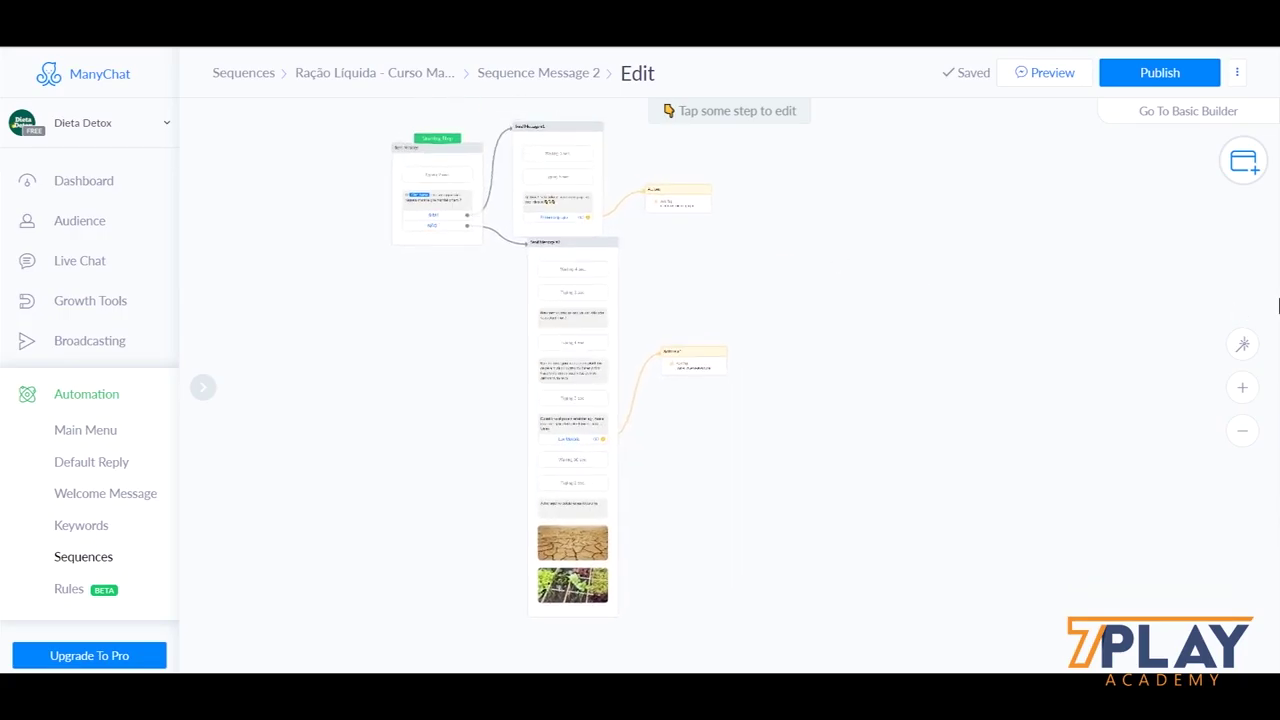
Step: Auto-arrange the flow's steps and publish Sequence Message 2, returning to the Ração Líquida message list
{"action": "left_click", "coordinate": [1236, 349]}
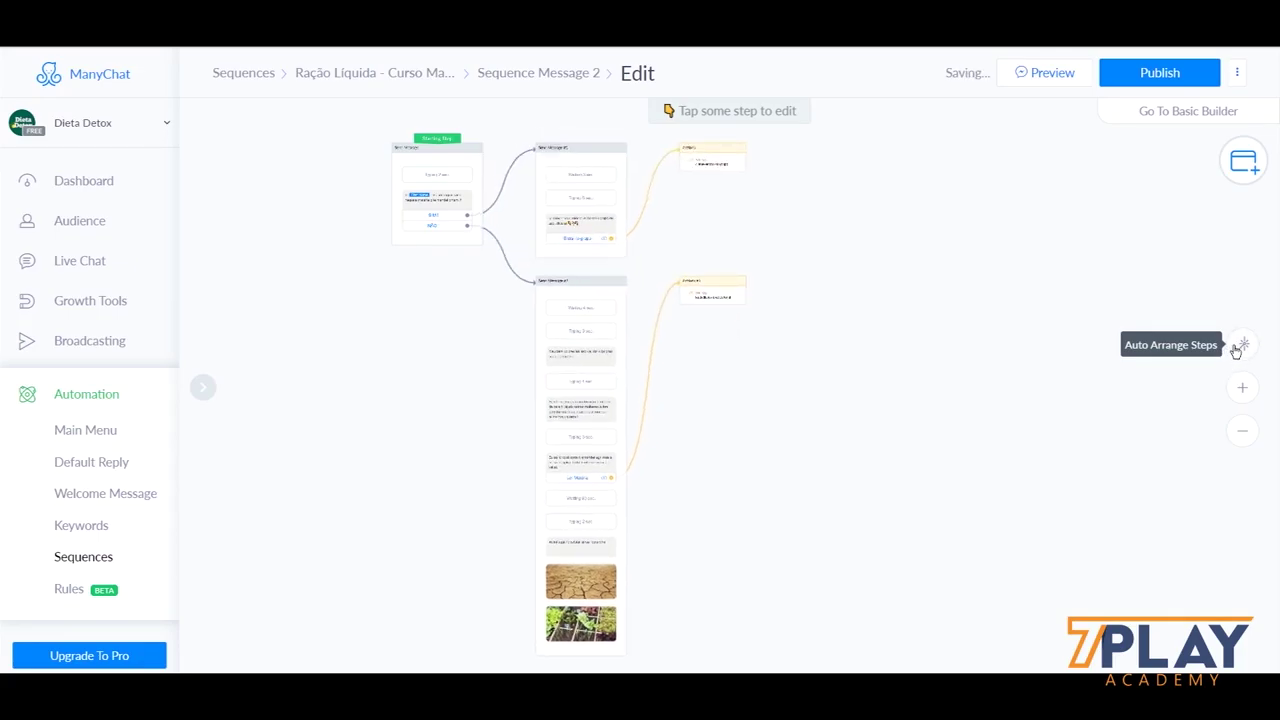
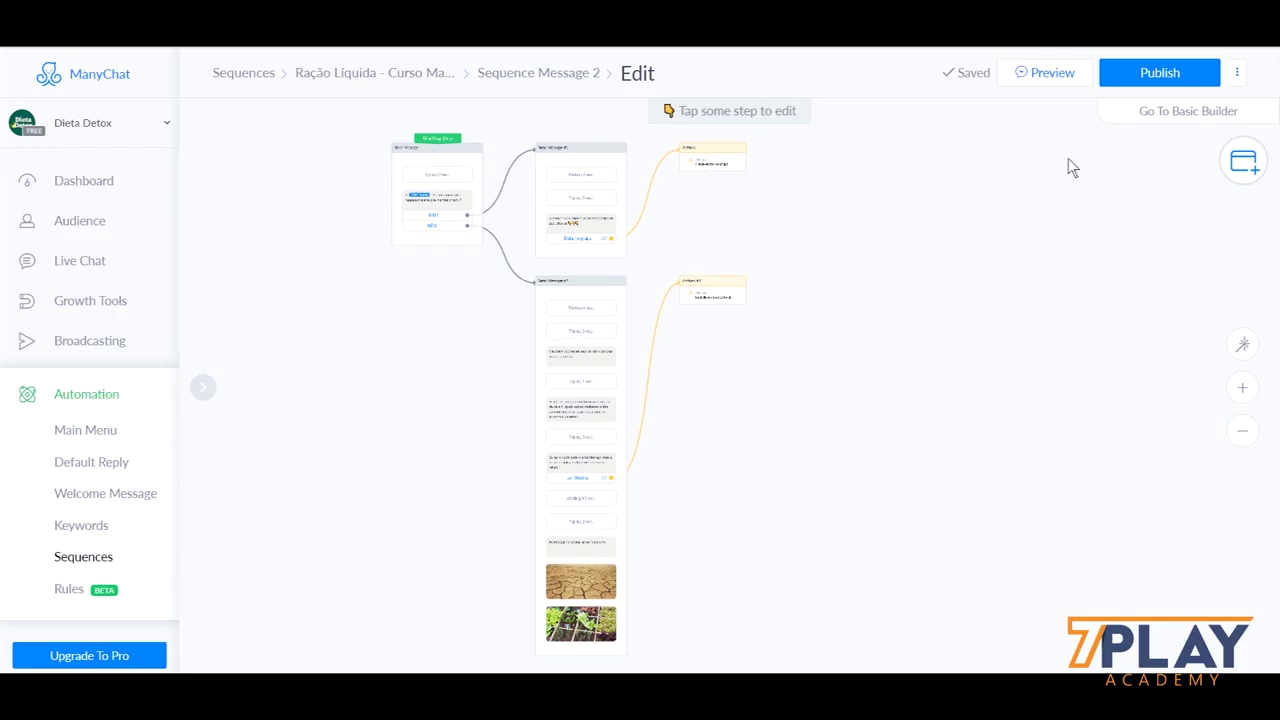
{"action": "left_click", "coordinate": [1155, 72]}
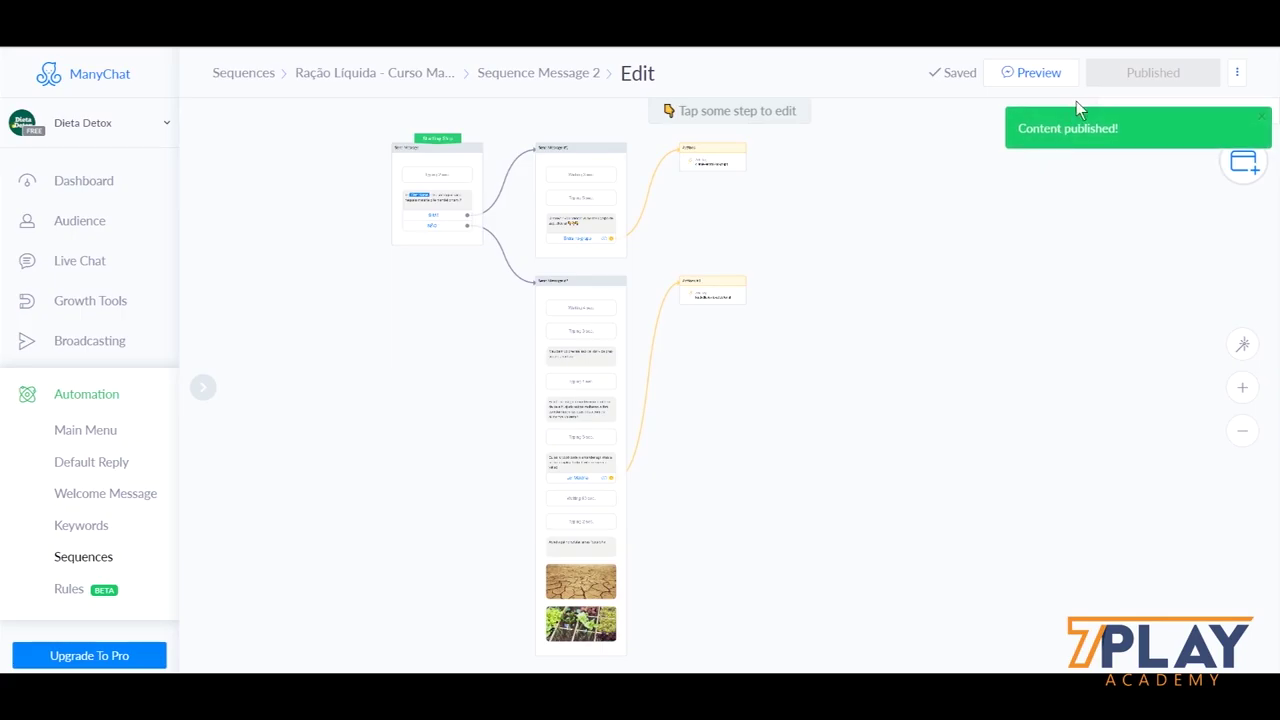
{"action": "left_click", "coordinate": [516, 80]}
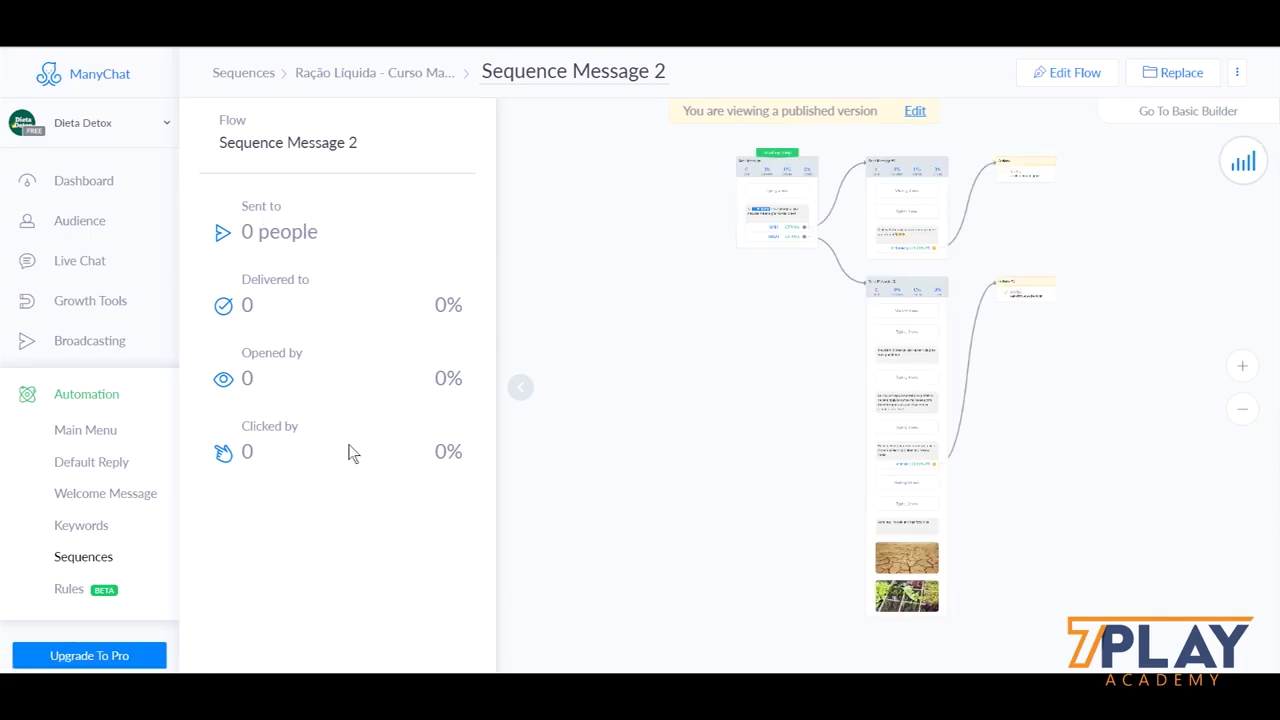
{"action": "left_click", "coordinate": [400, 77]}
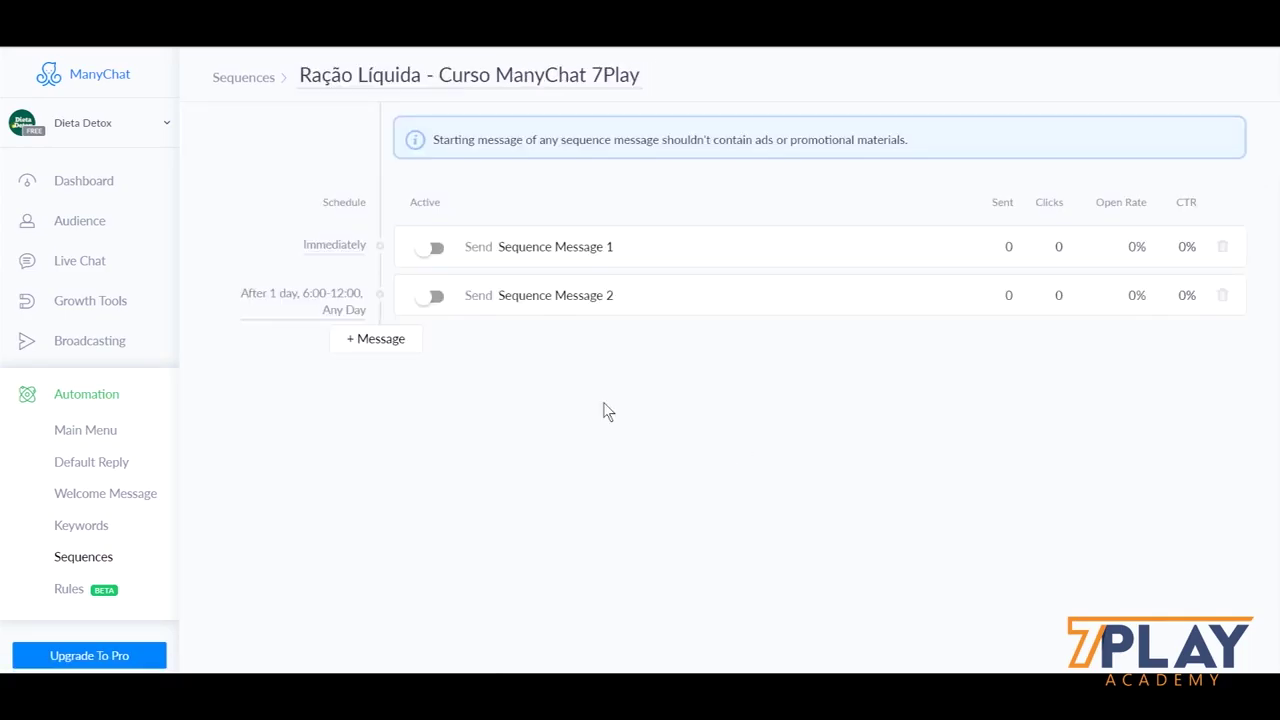
{"action": "left_click", "coordinate": [540, 257]}
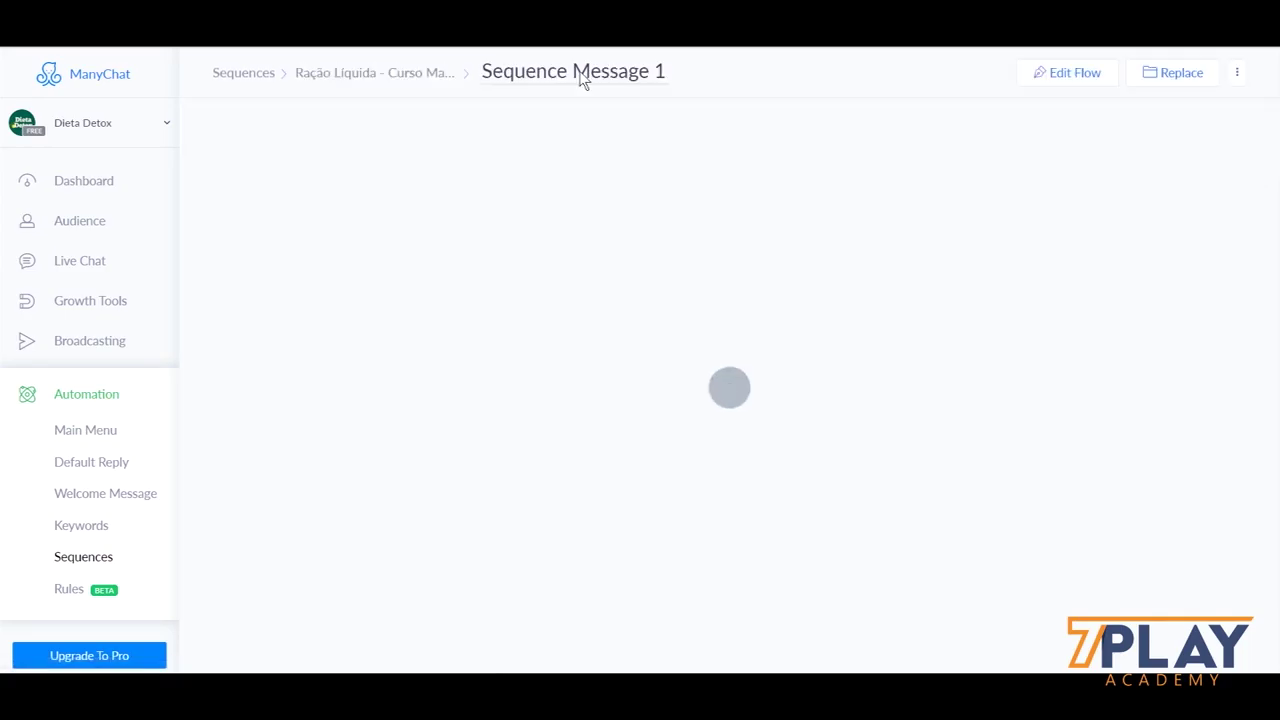
{"action": "left_click", "coordinate": [416, 80]}
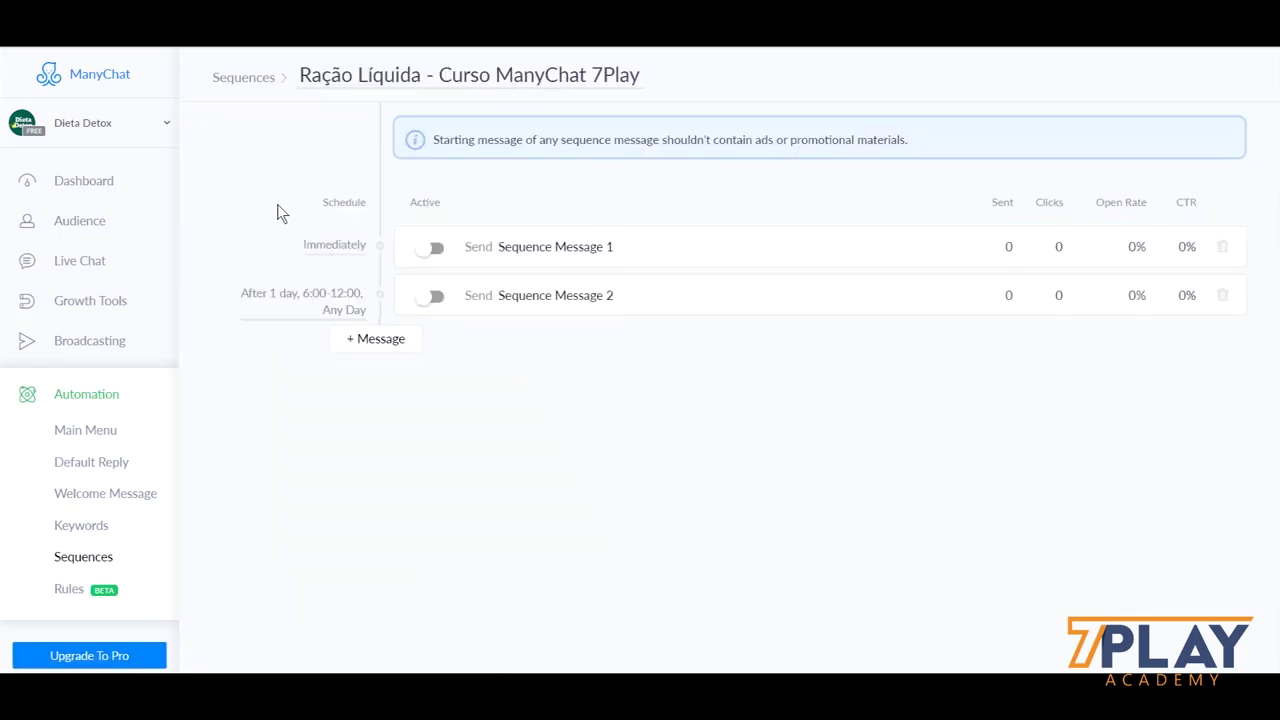
{"action": "left_click_drag", "start_coordinate": [277, 204], "coordinate": [370, 267]}
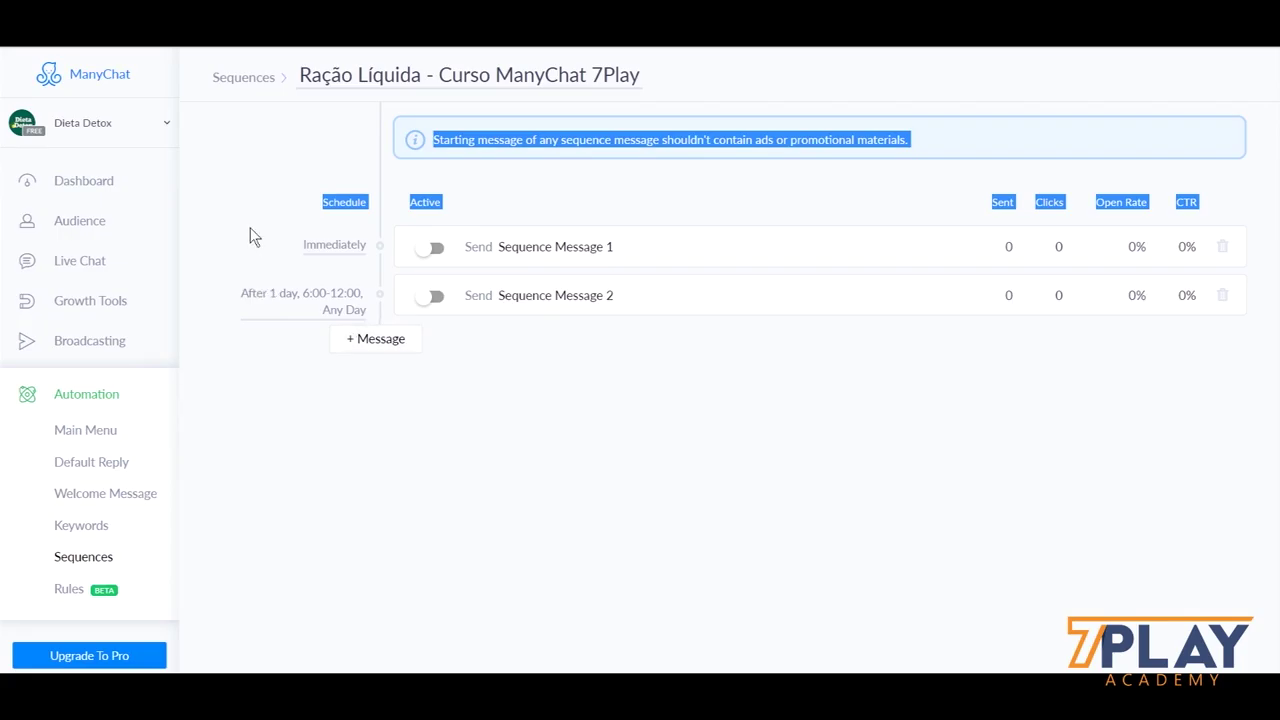
{"action": "left_click", "coordinate": [588, 409]}
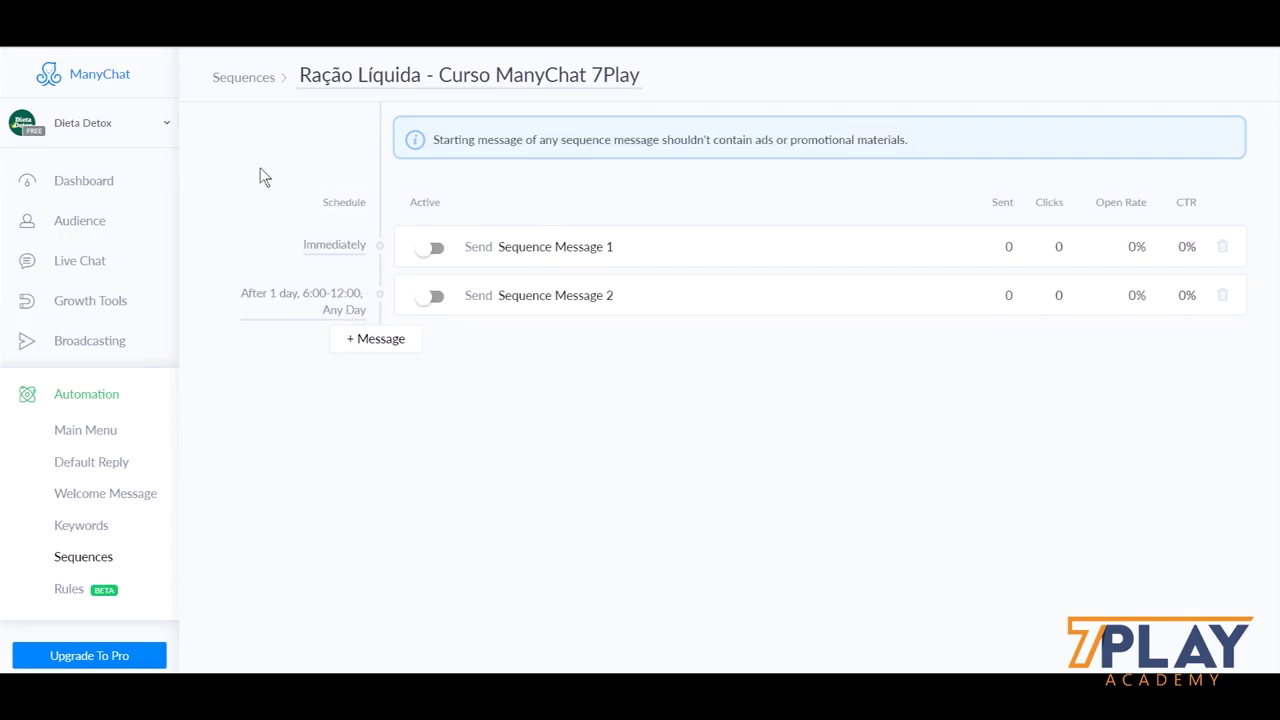
Step: Rename Sequence Message 1 as "Ver Matéria + Grupo"
{"action": "left_click", "coordinate": [518, 247]}
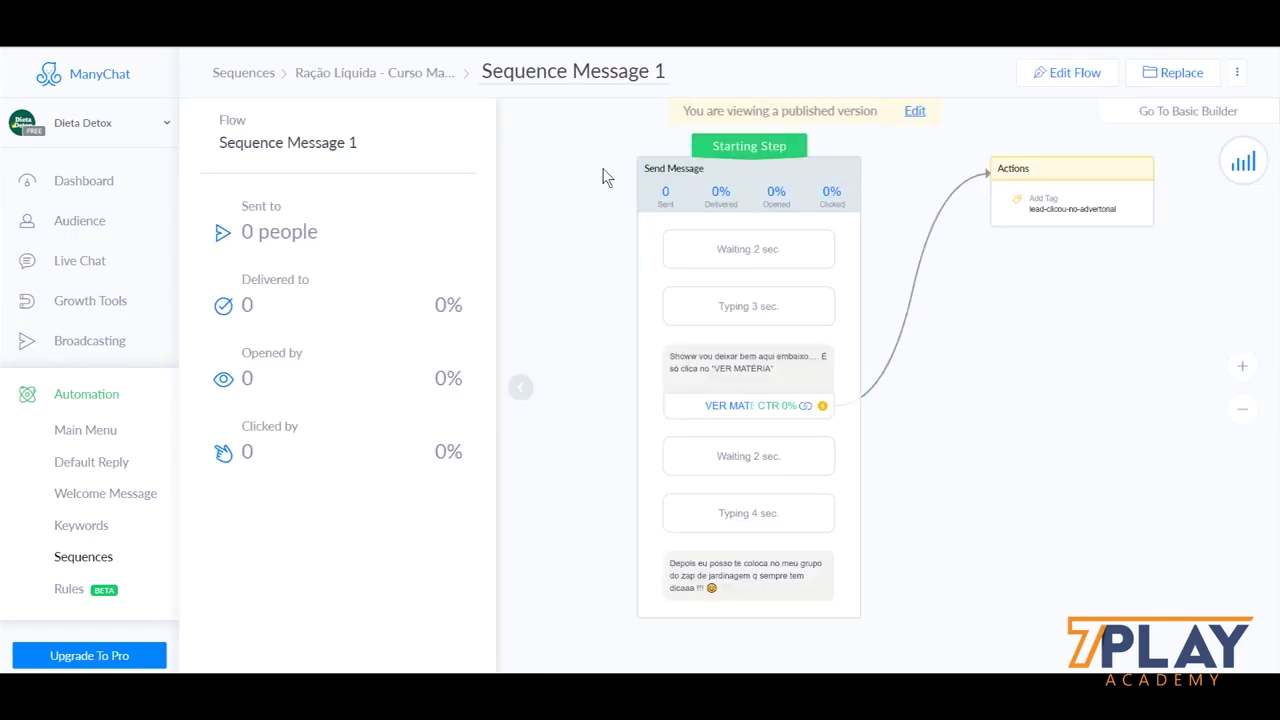
{"action": "left_click", "coordinate": [591, 73]}
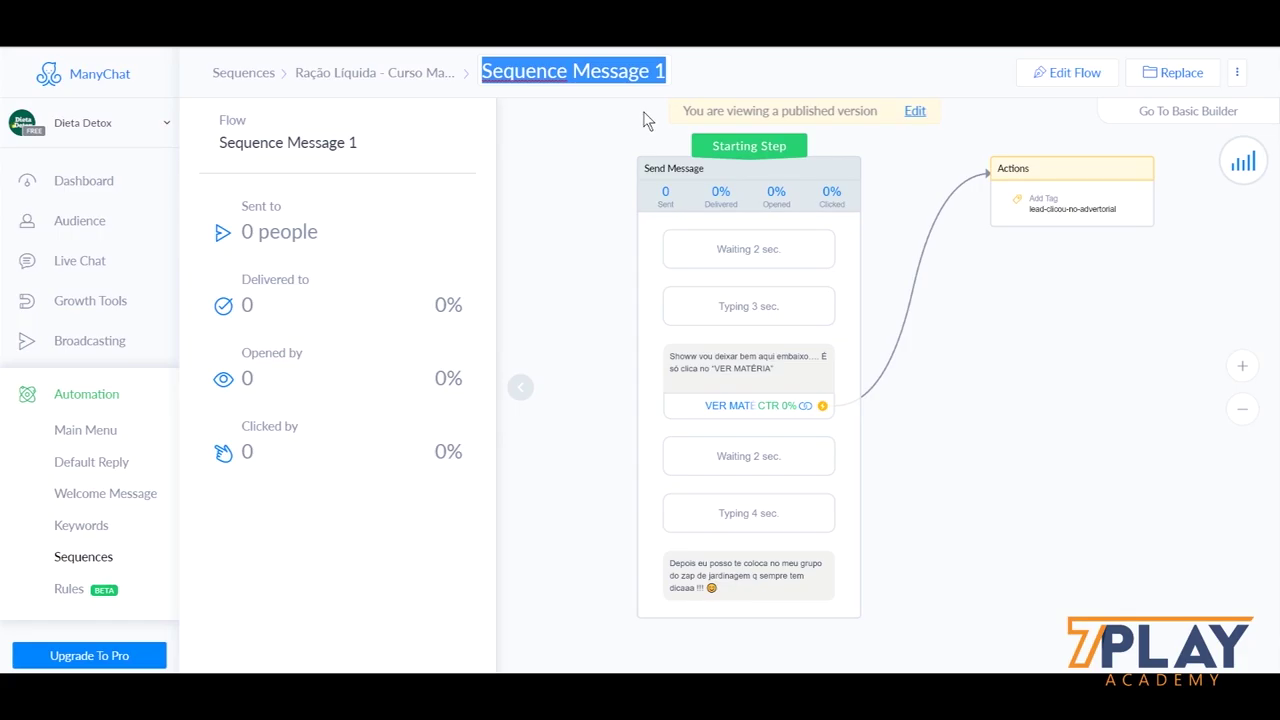
{"action": "type", "text": "Ver Mate"}
{"action": "key", "text": "BackSpace"}
{"action": "type", "text": "éria + Grupo"}
{"action": "key", "text": "Return"}
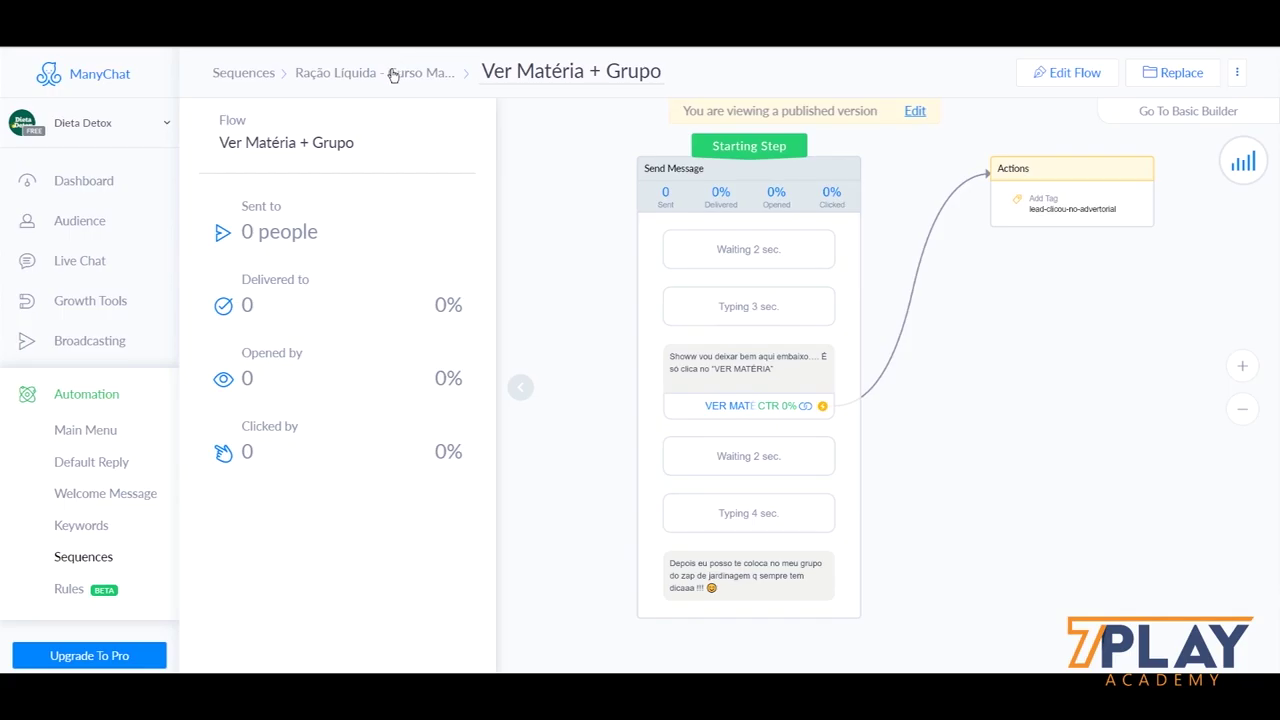
Step: Rename Sequence Message 2 as "Conseguiu Ver Ontem?" and return to the Ração Líquida message list
{"action": "left_click", "coordinate": [391, 73]}
{"action": "left_click", "coordinate": [575, 296]}
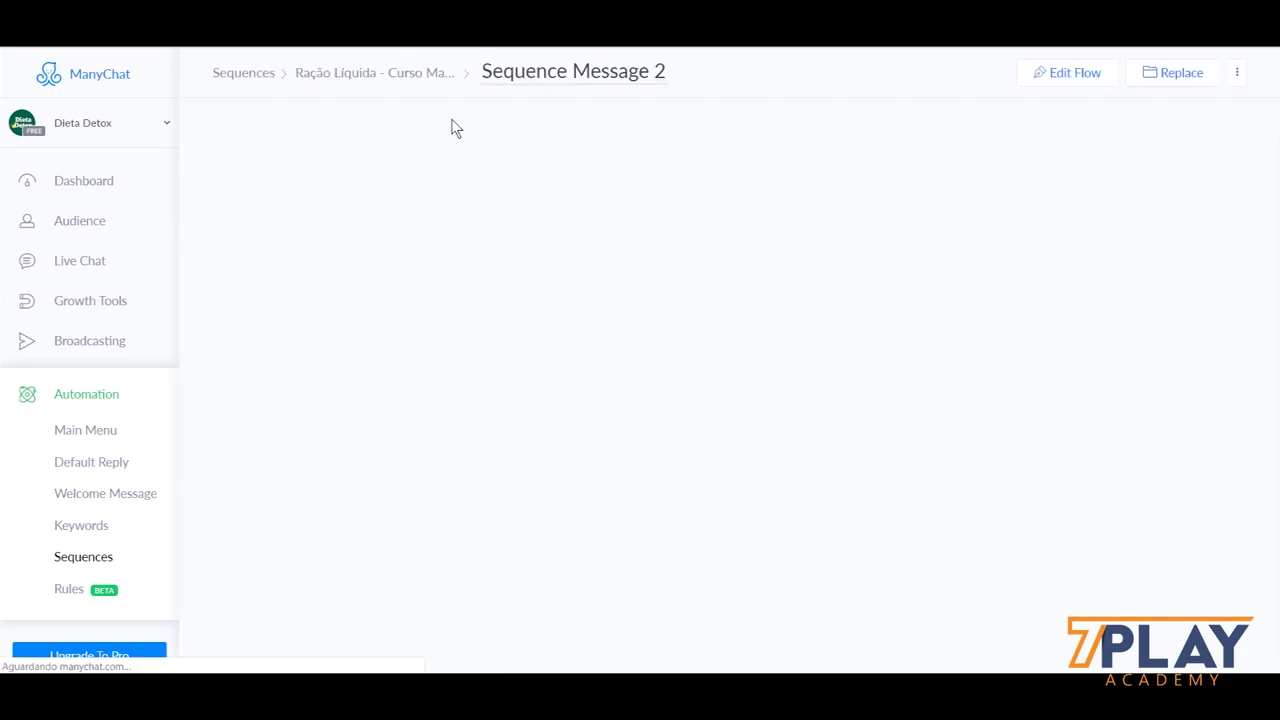
{"action": "left_click", "coordinate": [548, 79]}
{"action": "scroll", "coordinate": [847, 242], "scroll_direction": "up", "scroll_amount": 3}
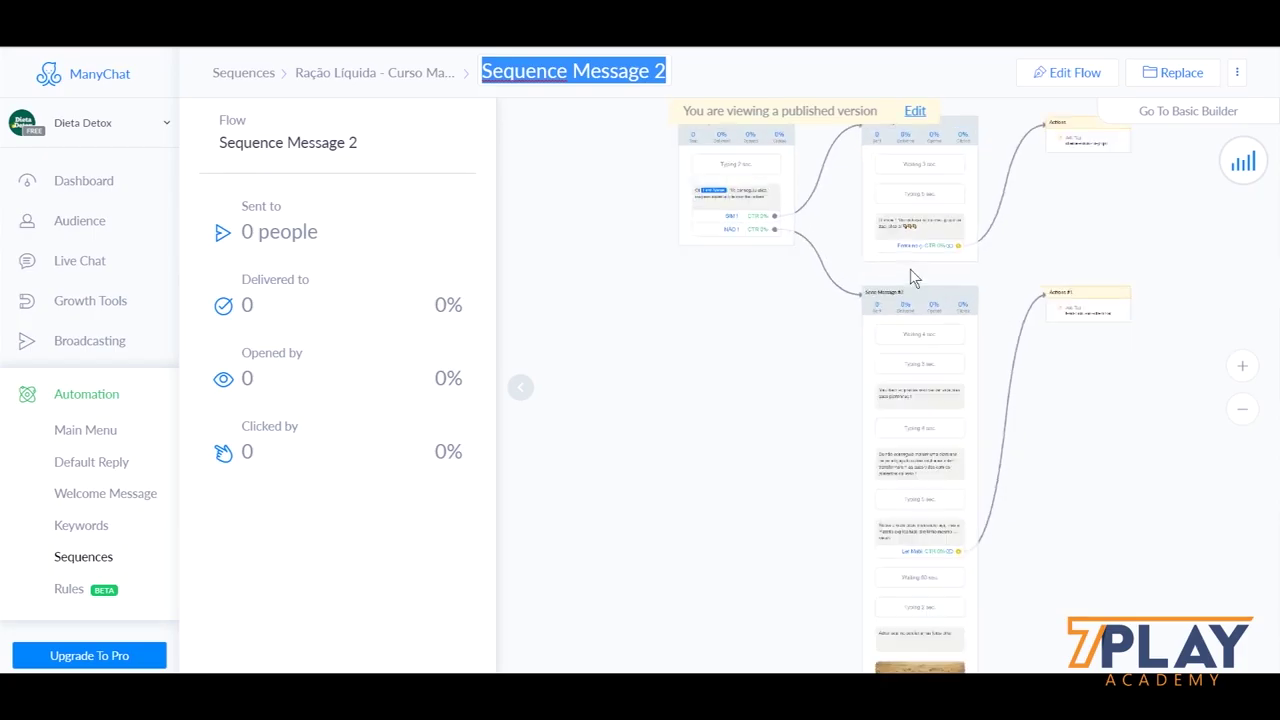
{"action": "scroll", "coordinate": [930, 275], "scroll_direction": "up", "scroll_amount": 3}
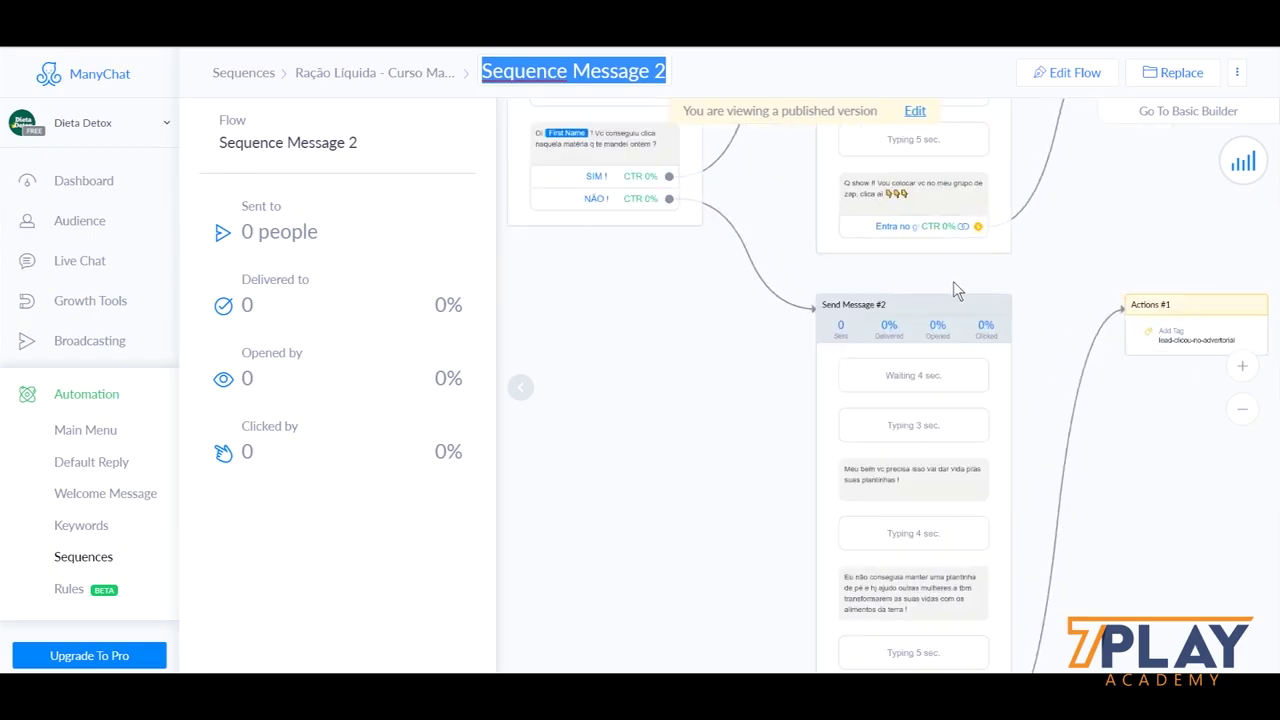
{"action": "scroll", "coordinate": [953, 281], "scroll_direction": "down", "scroll_amount": 2}
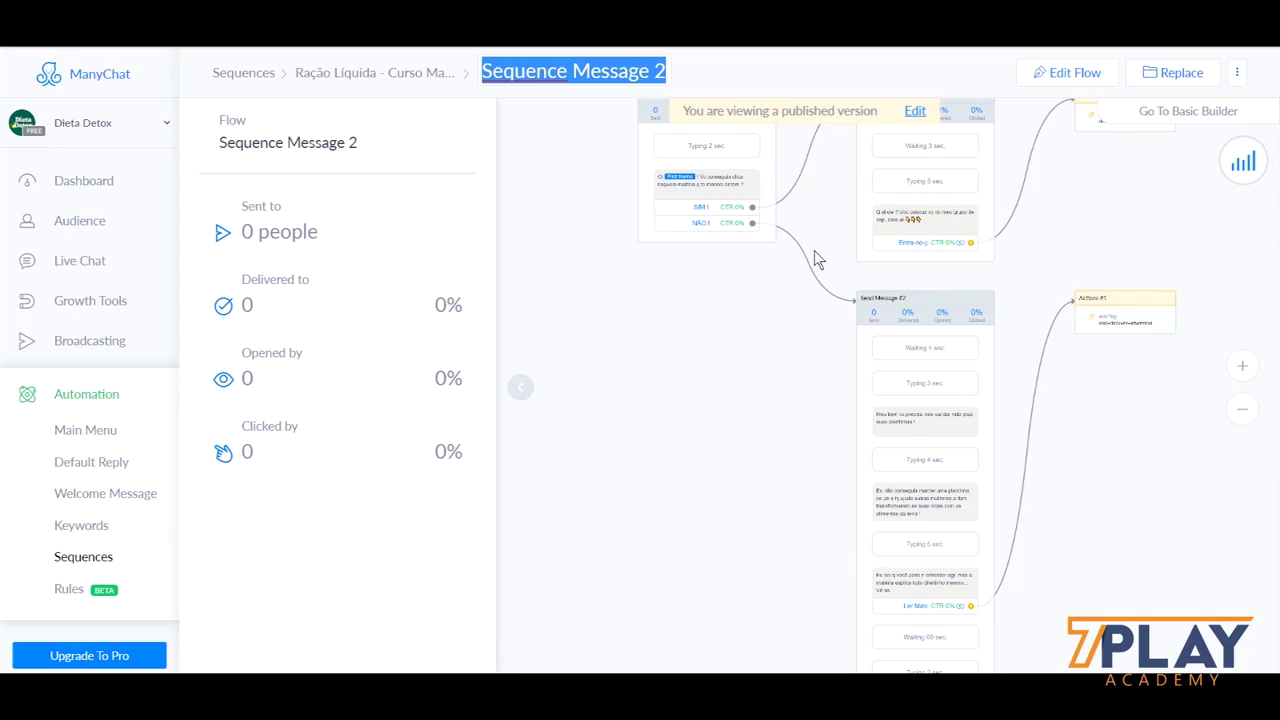
{"action": "type", "text": "Conseguiu "}
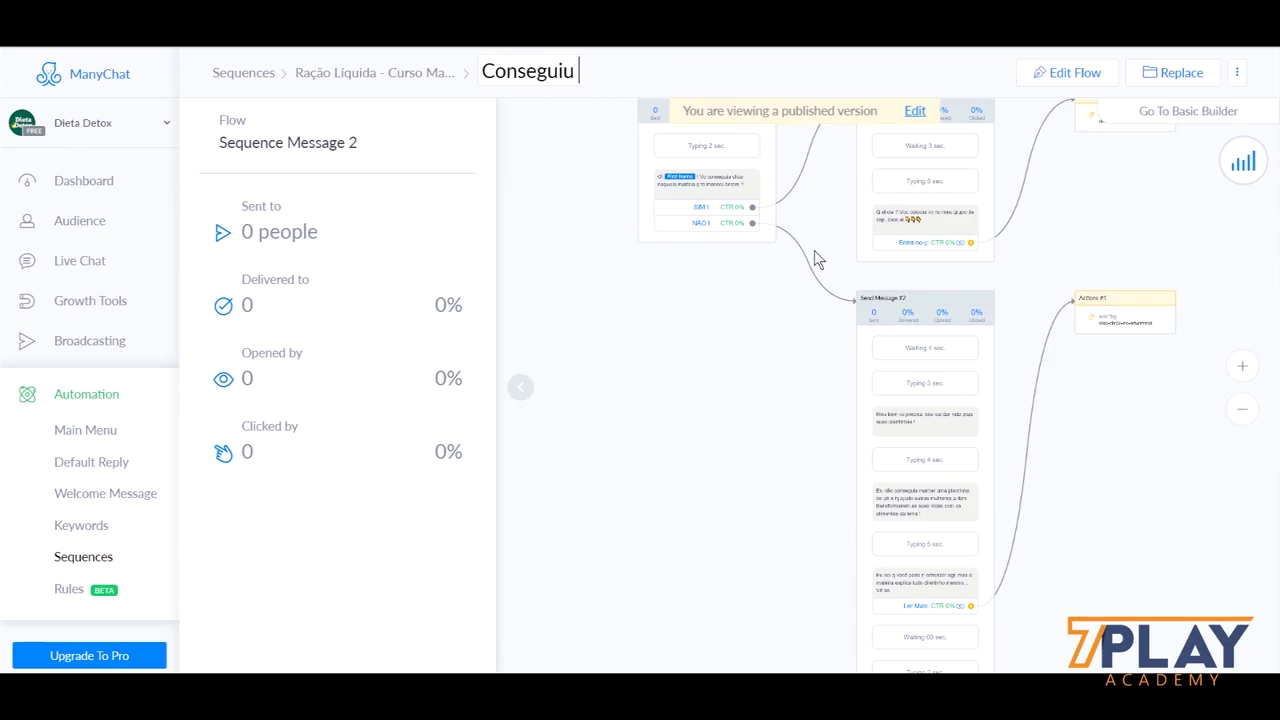
{"action": "type", "text": "Ver Ontem?"}
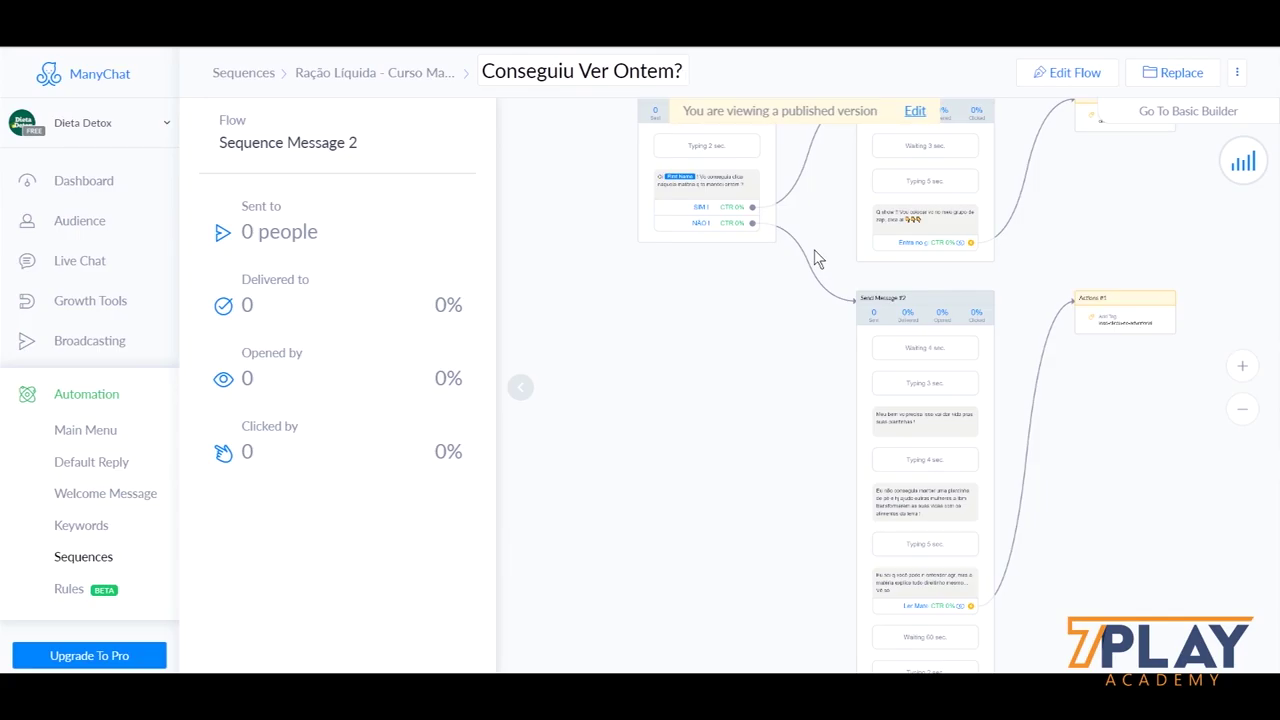
{"action": "left_click", "coordinate": [818, 258]}
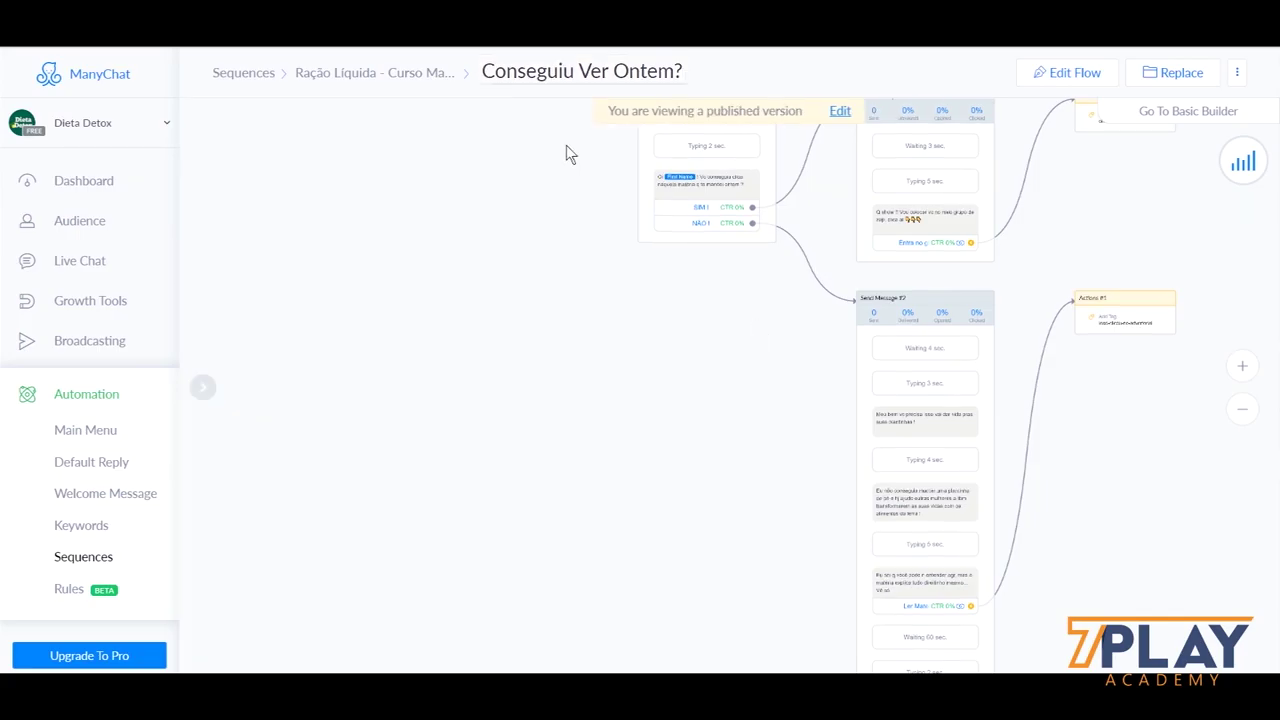
{"action": "left_click", "coordinate": [411, 78]}
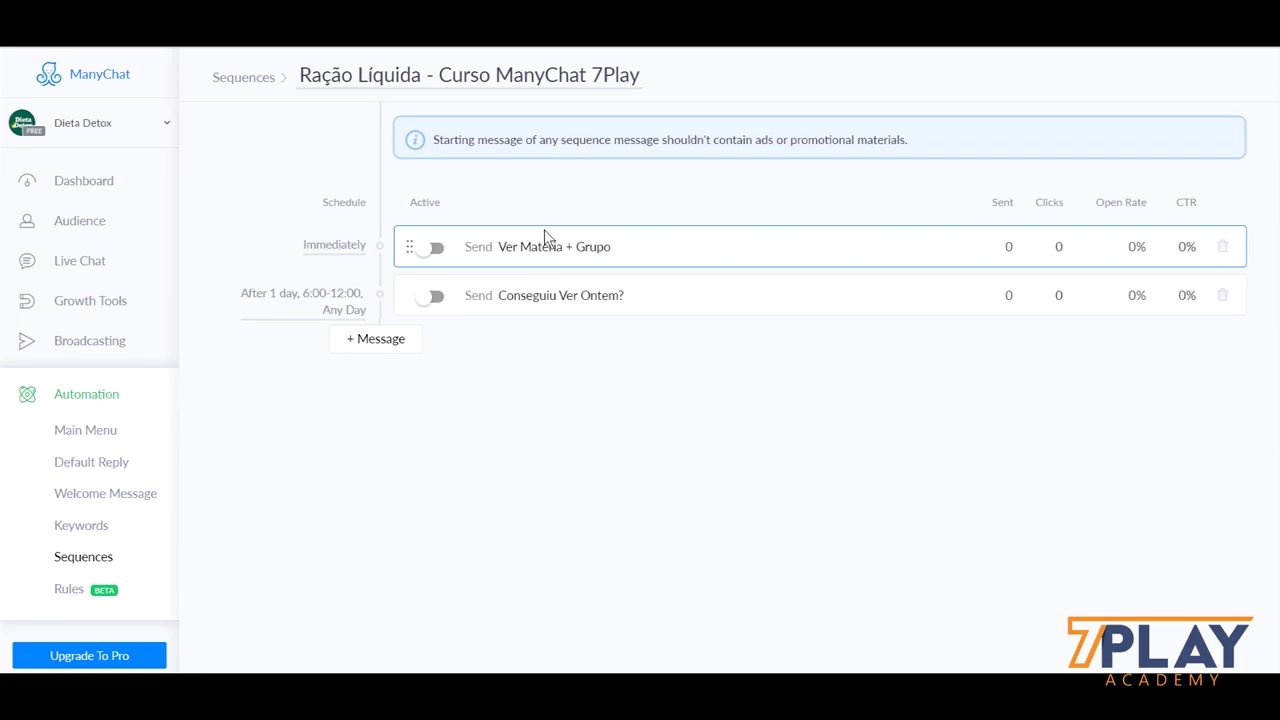
Step: Activate the Ver Matéria + Grupo and Conseguiu Ver Ontem? messages and return to the list of sequences
{"action": "left_click", "coordinate": [434, 299]}
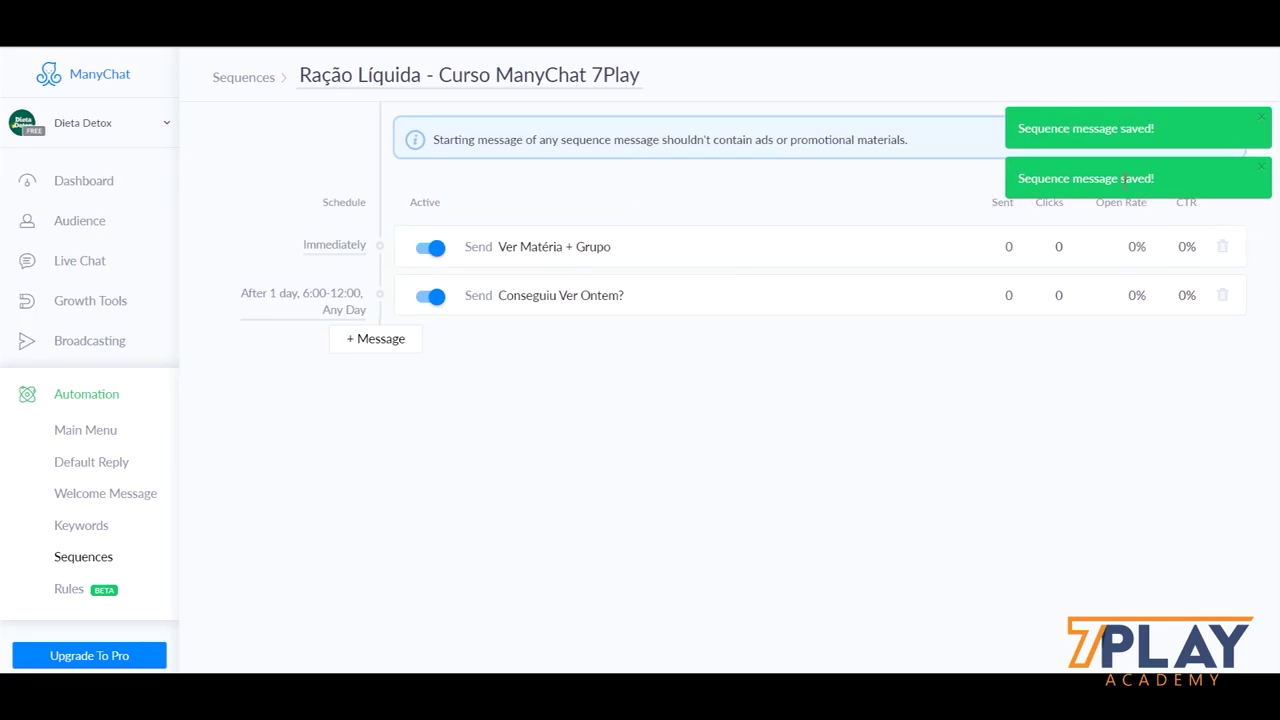
{"action": "left_click", "coordinate": [243, 80]}
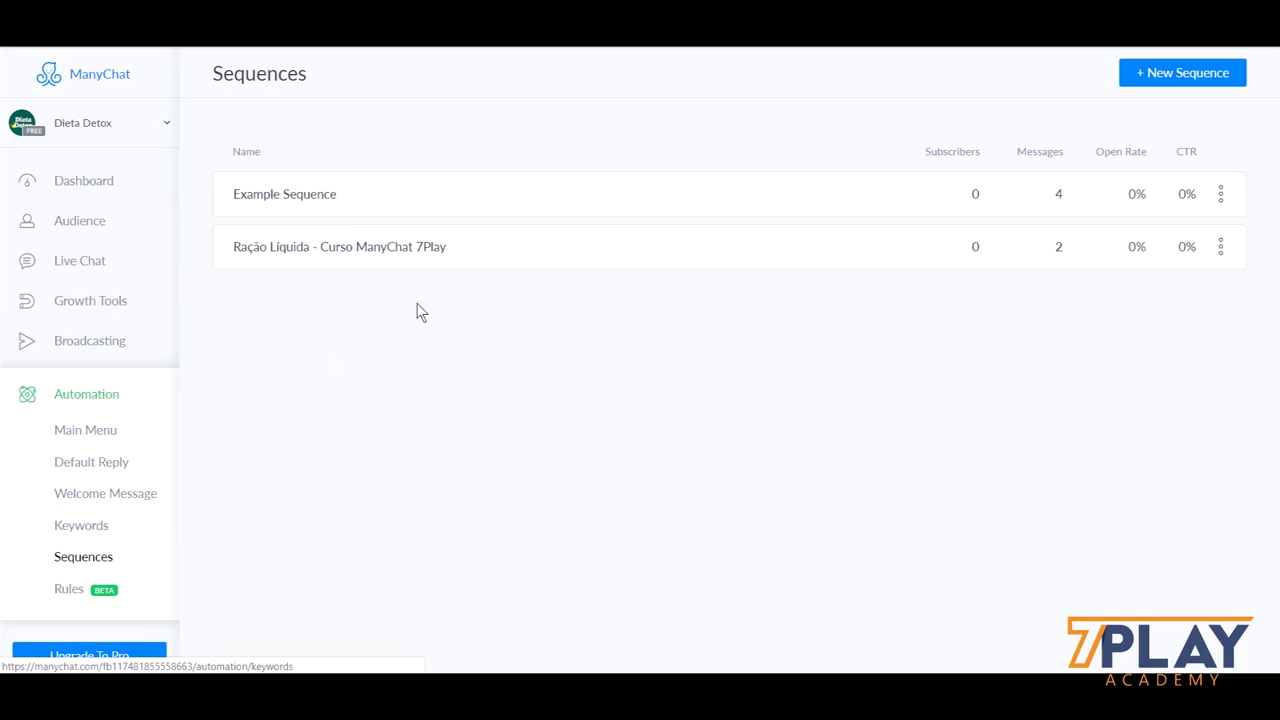
Step: Review the published Ver Matéria + Grupo flow in the Ração Líquida sequence, and look over the keyword rules before returning to the sequences list
{"action": "left_click", "coordinate": [446, 256]}
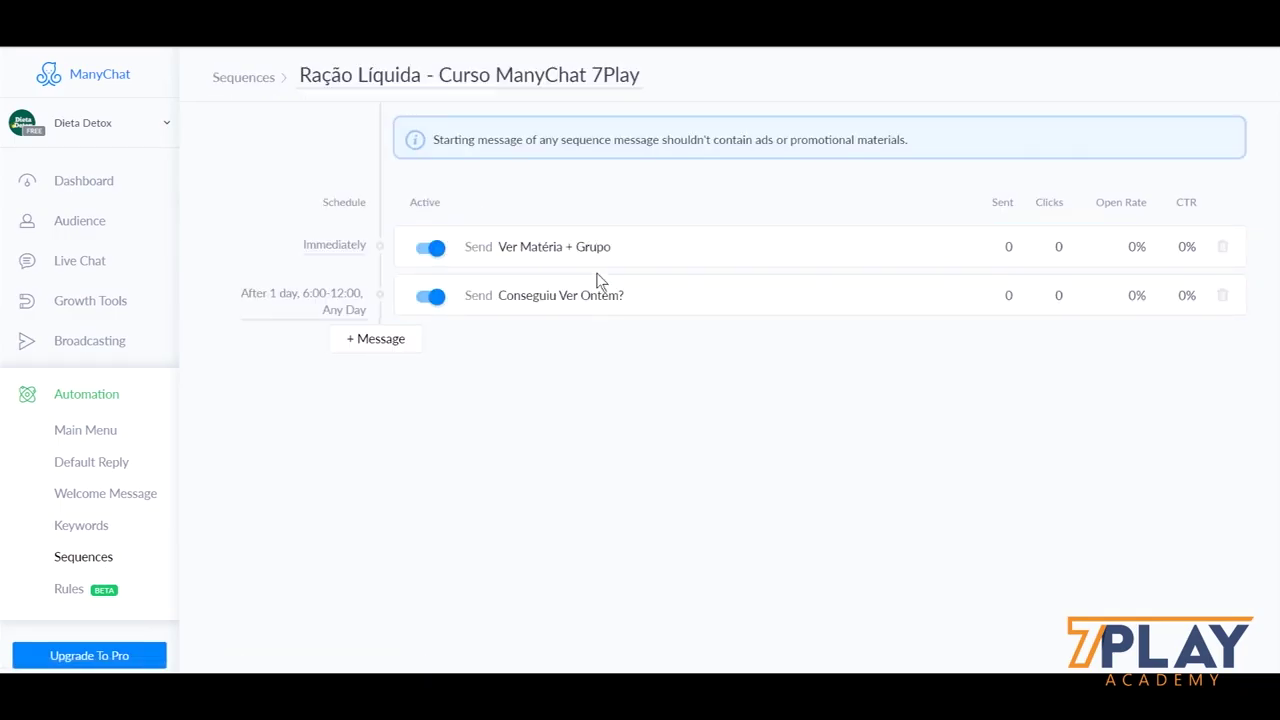
{"action": "left_click", "coordinate": [562, 256]}
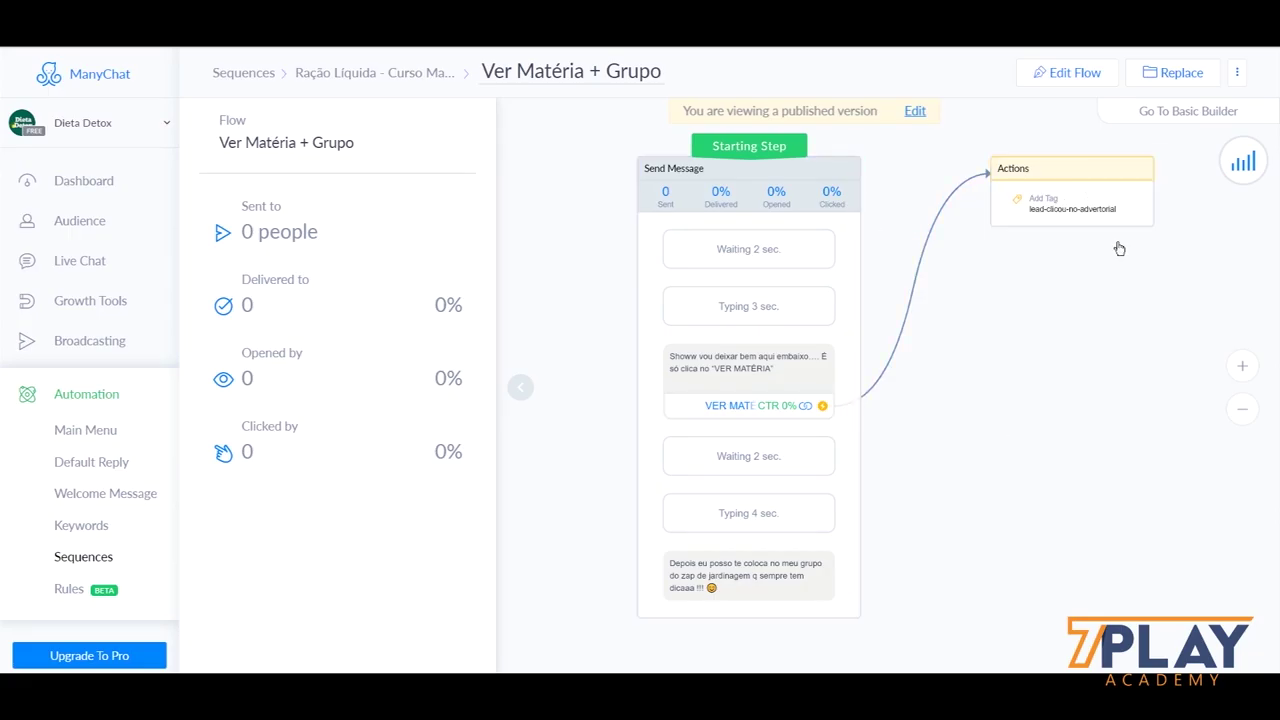
{"action": "left_click", "coordinate": [420, 78]}
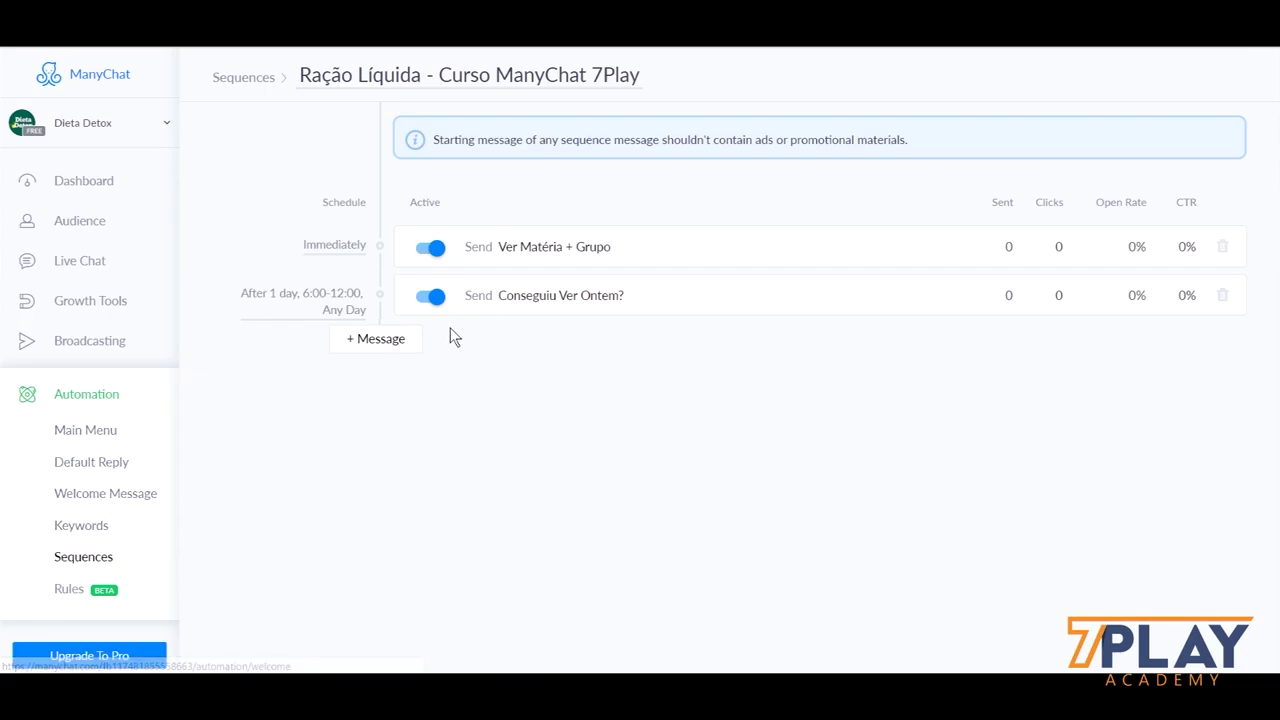
{"action": "left_click", "coordinate": [94, 531]}
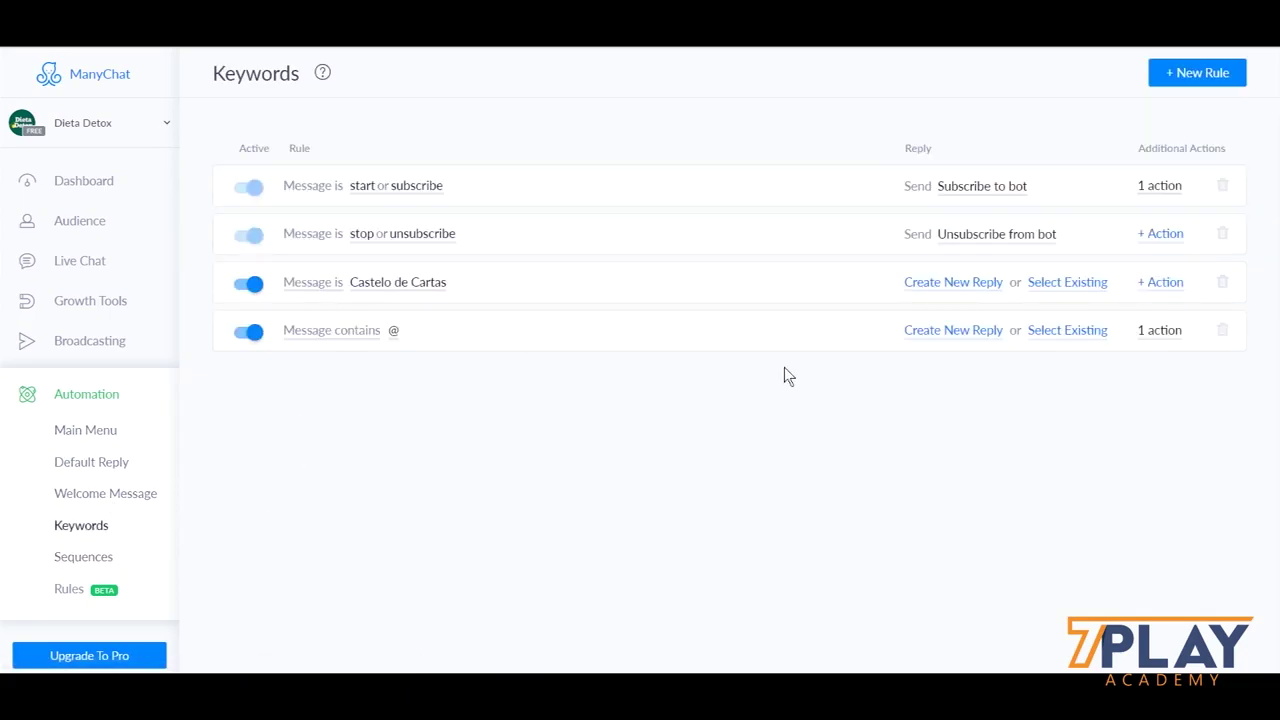
{"action": "left_click", "coordinate": [86, 560]}
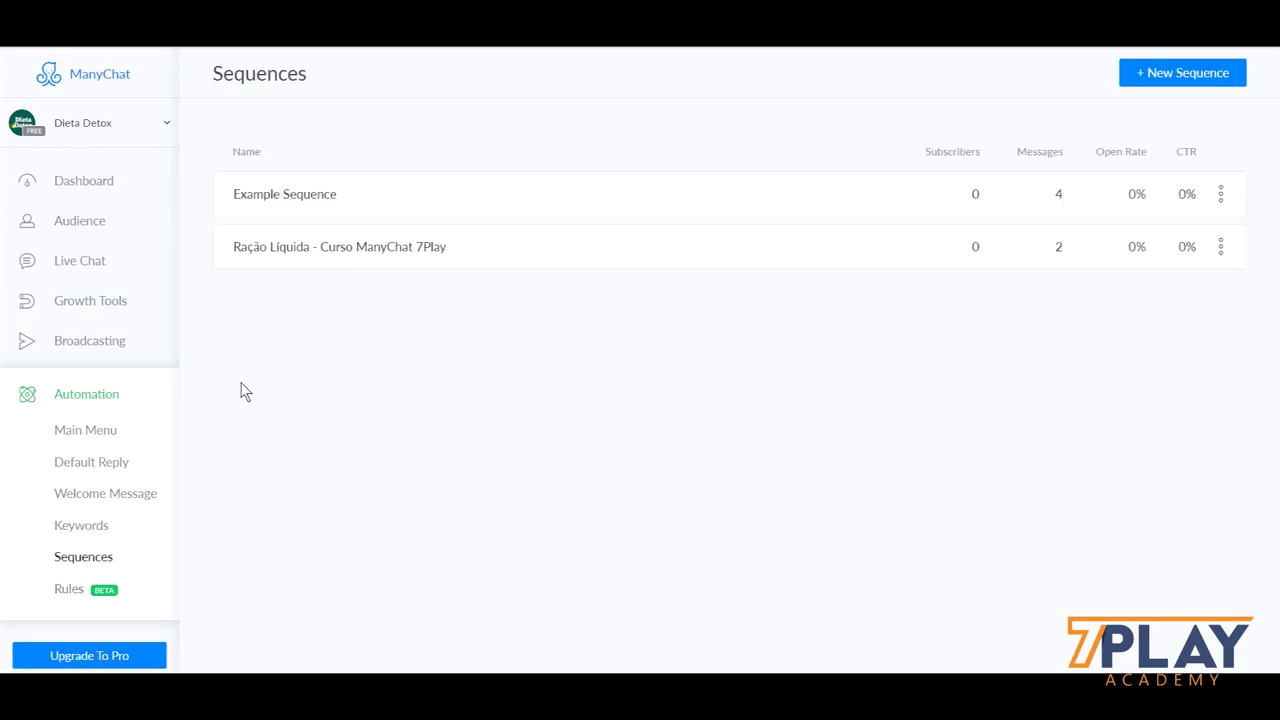
Step: Add a Subscribe to Sequence action to the Castelo de Cartas keyword rule, choosing the Ração Líquida - Curso ManyChat 7Play sequence
{"action": "left_click", "coordinate": [94, 526]}
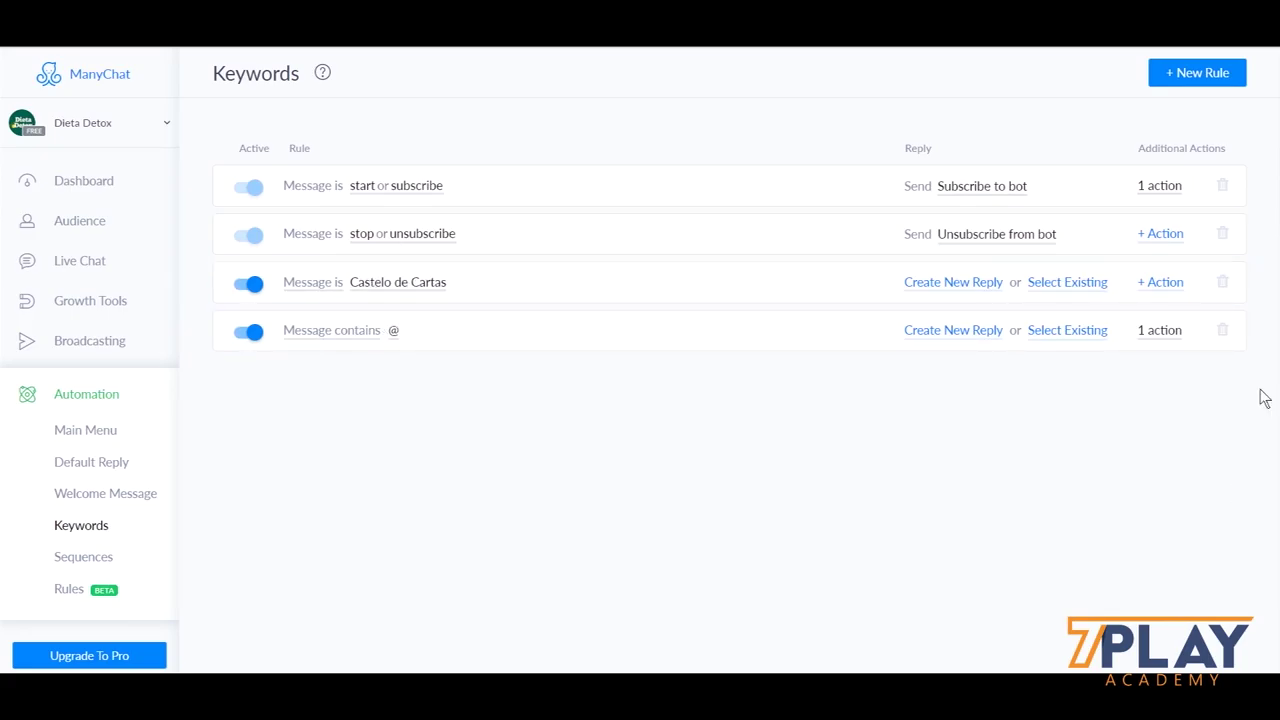
{"action": "left_click", "coordinate": [1170, 284]}
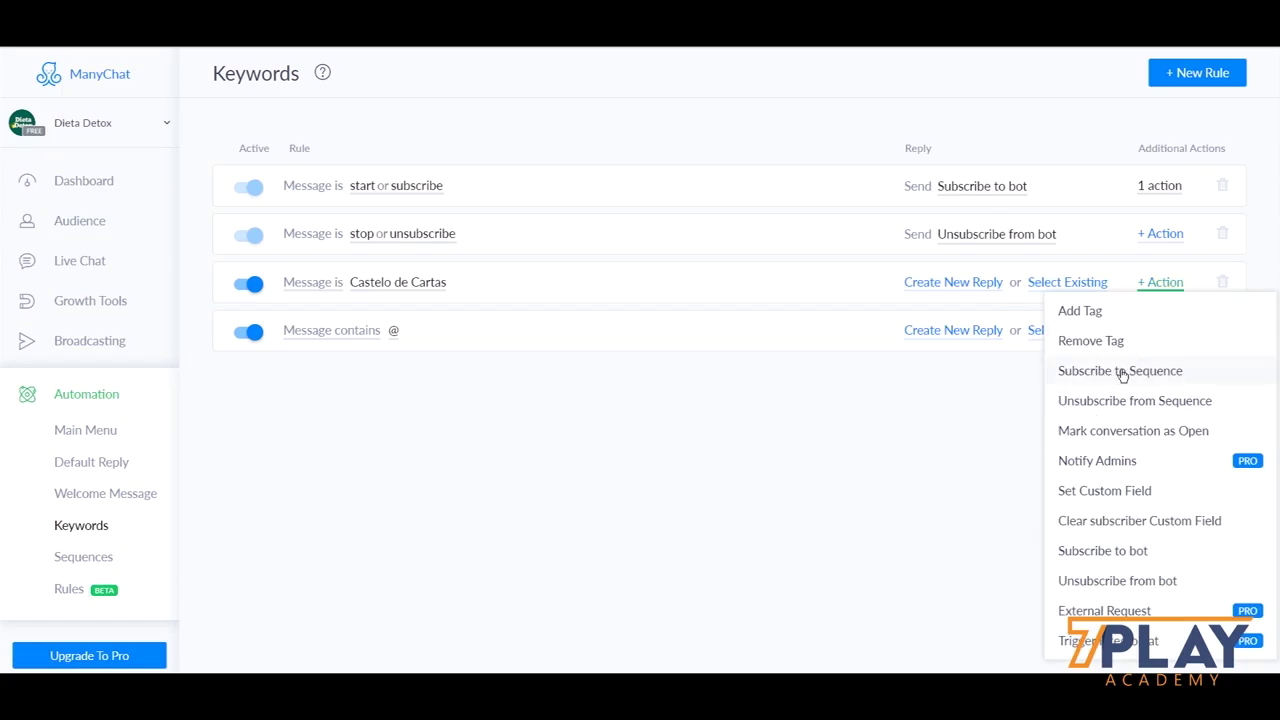
{"action": "left_click", "coordinate": [1120, 372]}
{"action": "left_click", "coordinate": [1123, 393]}
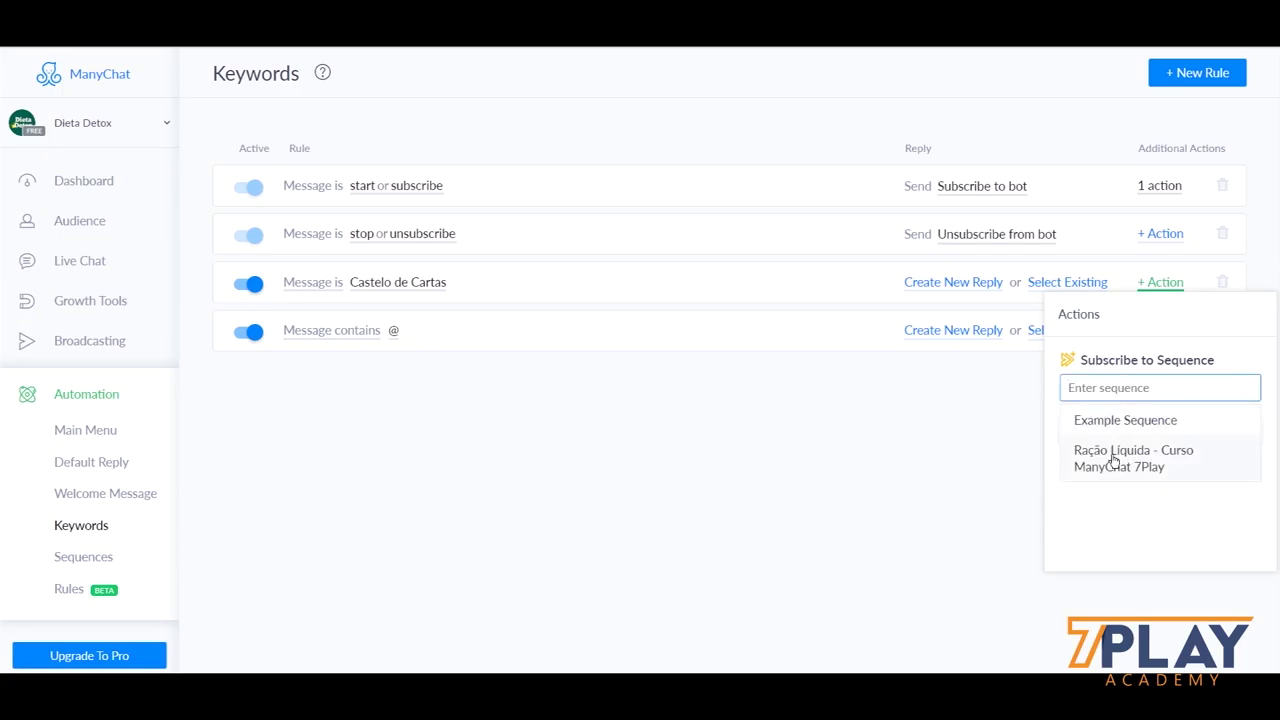
{"action": "left_click", "coordinate": [1186, 471]}
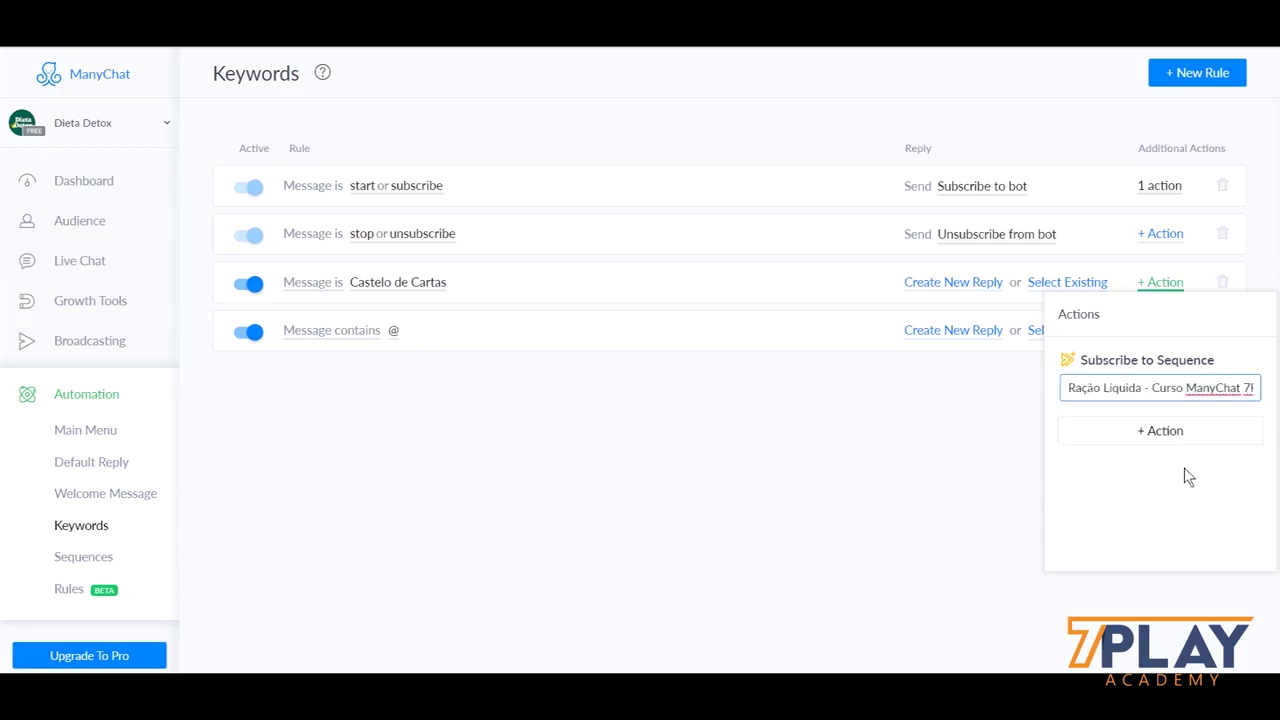
{"action": "left_click", "coordinate": [943, 483]}
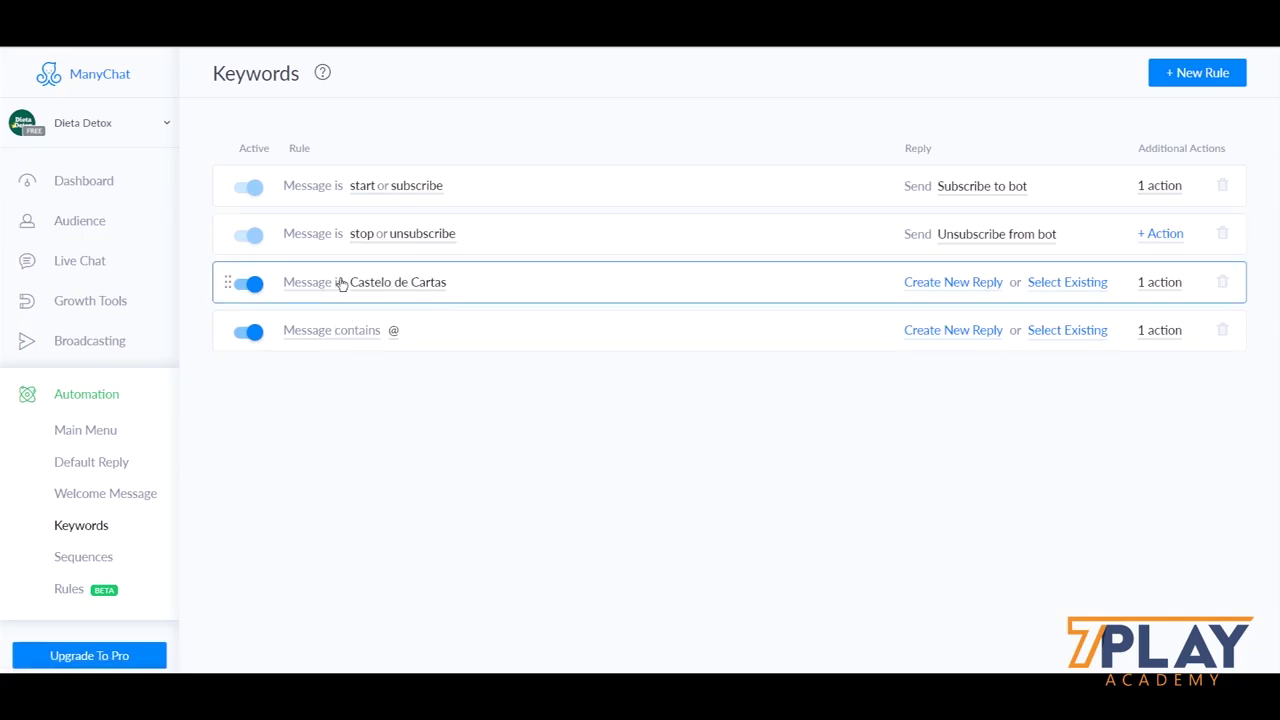
Step: Check the match conditions offered for the Castelo de Cartas rule, and highlight the opt-in button text "Tudo bem !" in the Google Docs script
{"action": "left_click", "coordinate": [305, 285]}
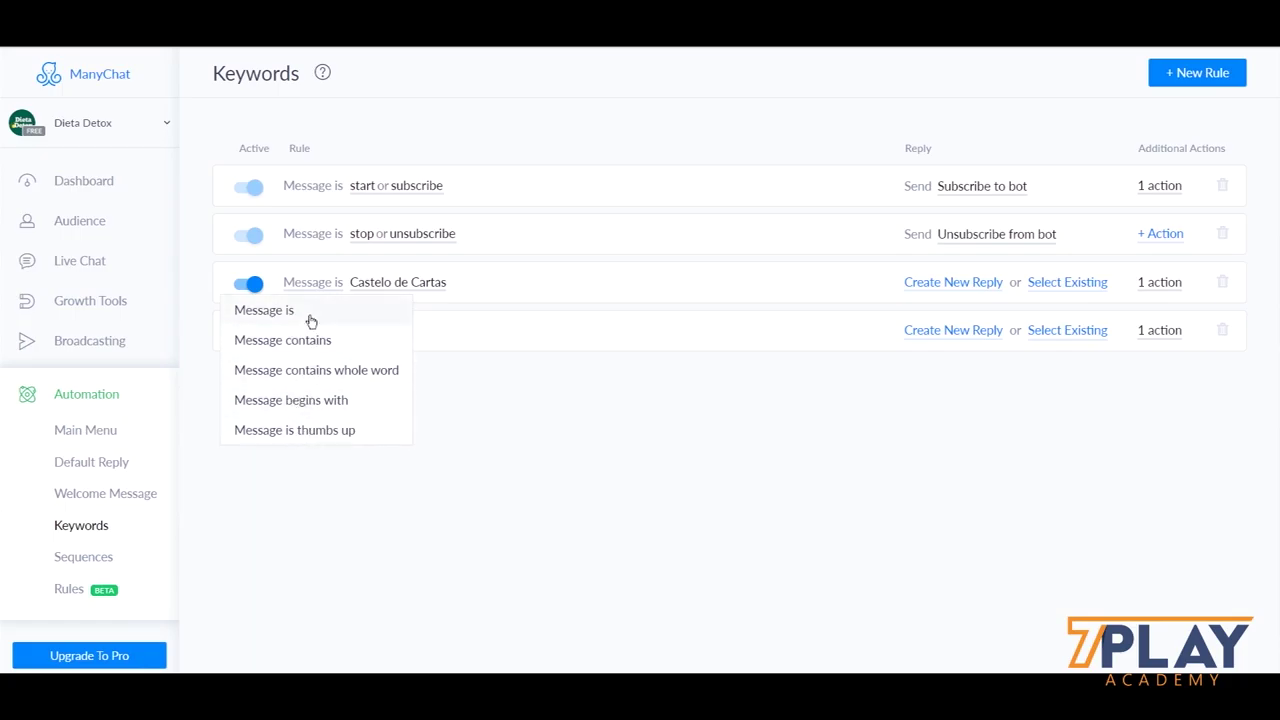
{"action": "left_click", "coordinate": [505, 389]}
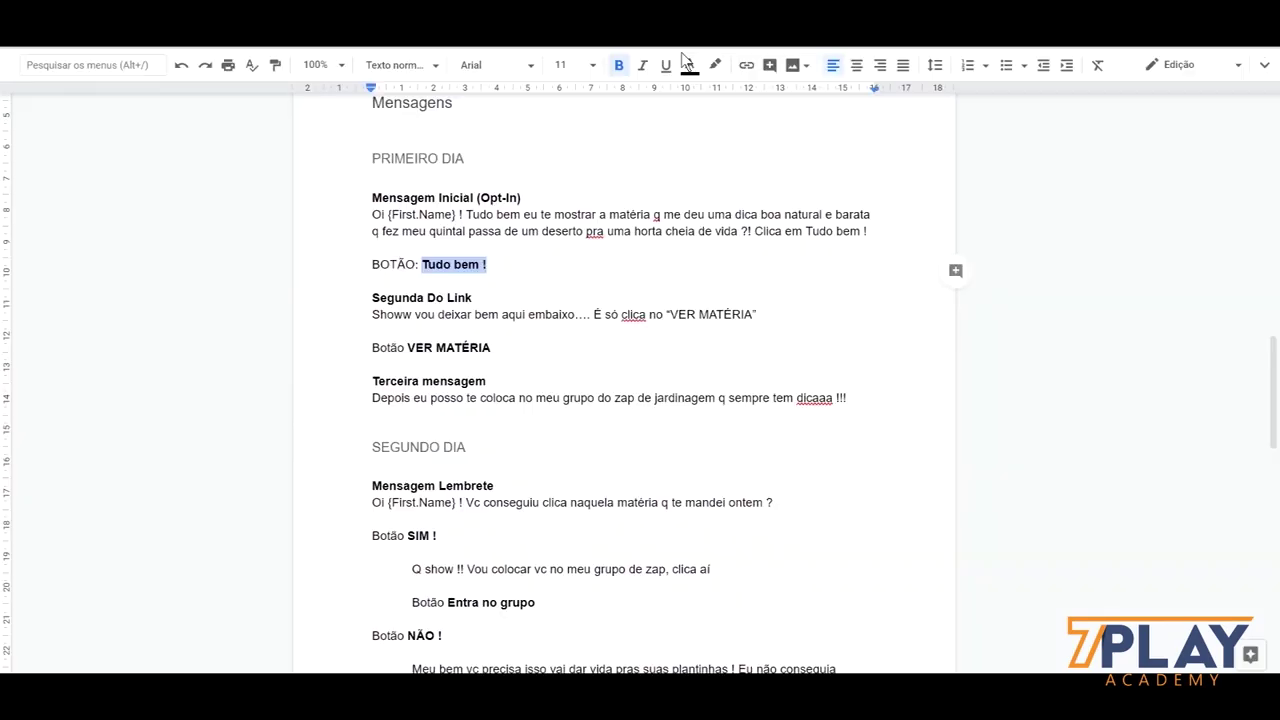
{"action": "left_click_drag", "start_coordinate": [513, 265], "coordinate": [424, 266]}
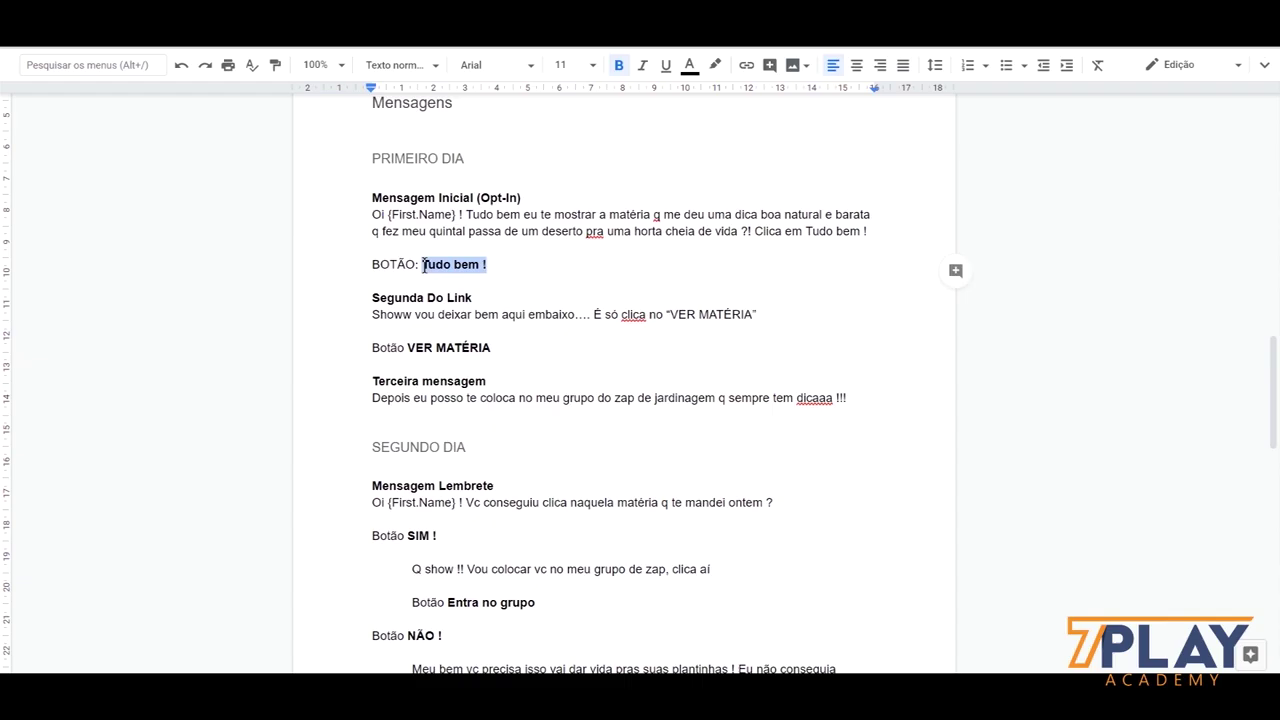